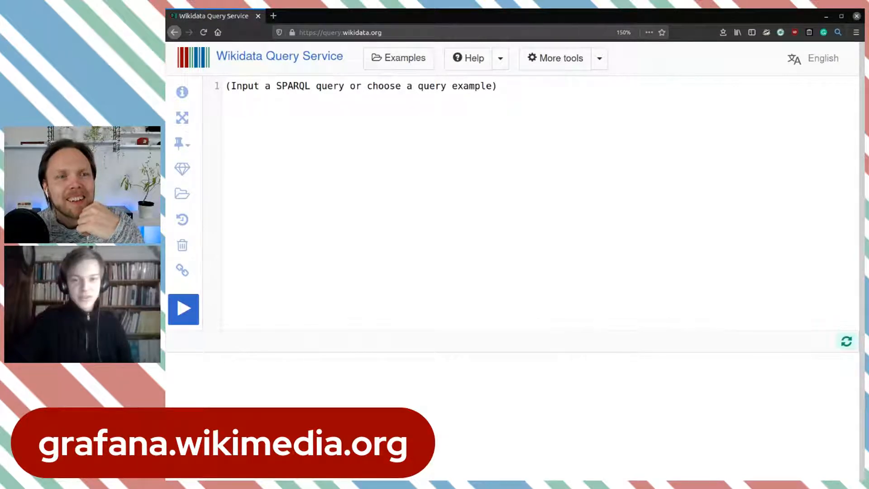
{"action": "left_click", "coordinate": [339, 33]}
{"action": "type", "text": "https://grafana.wikimedia.org/?orgId=1"}
{"action": "key", "text": "Return"}
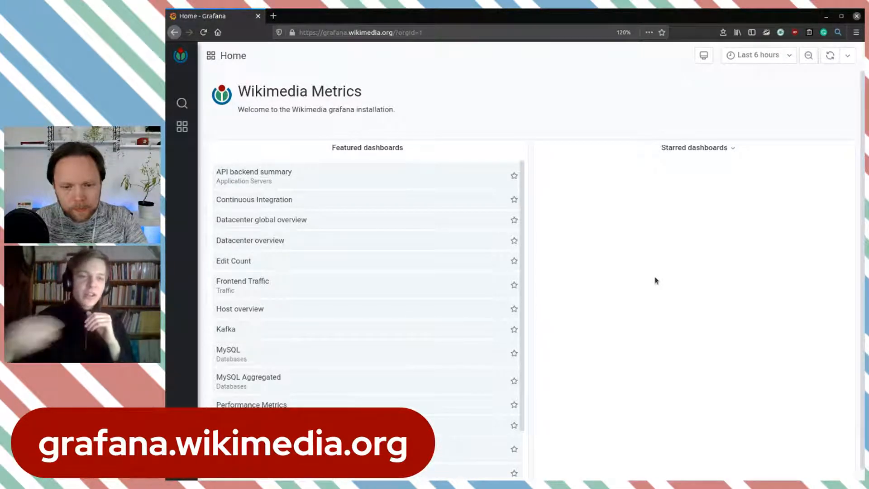
{"action": "mouse_move", "coordinate": [177, 130]}
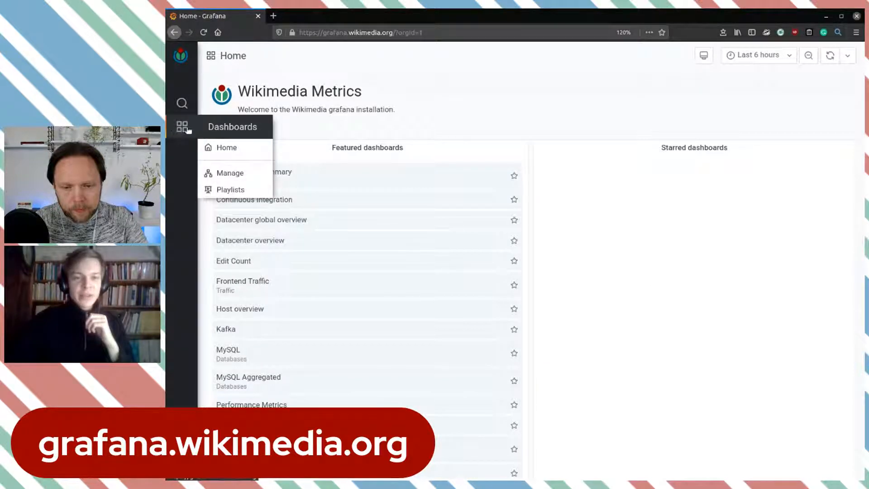
{"action": "left_click", "coordinate": [230, 151]}
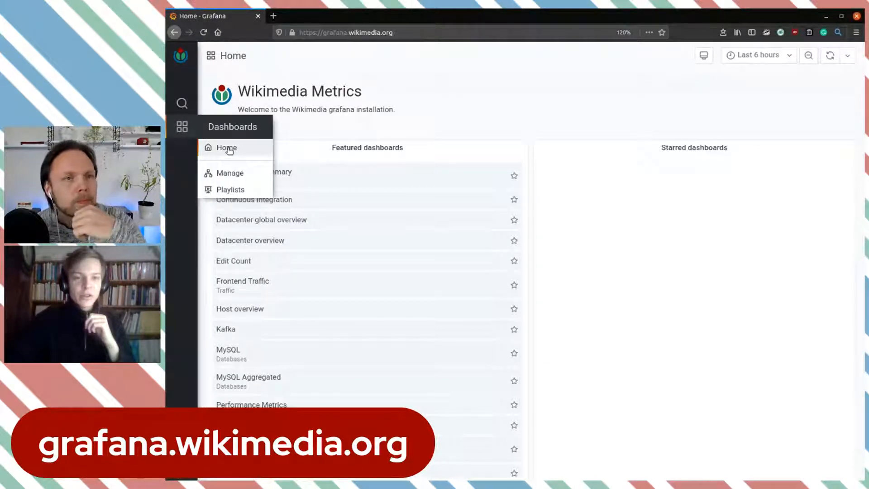
- Open the dashboard search, collapse the Recent group and look through the list of available dashboard folders
{"action": "left_click", "coordinate": [182, 102]}
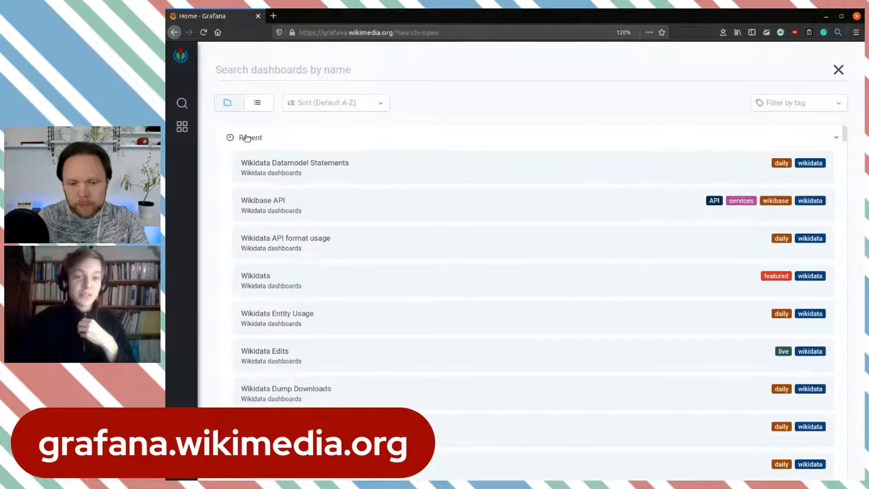
{"action": "left_click", "coordinate": [374, 141]}
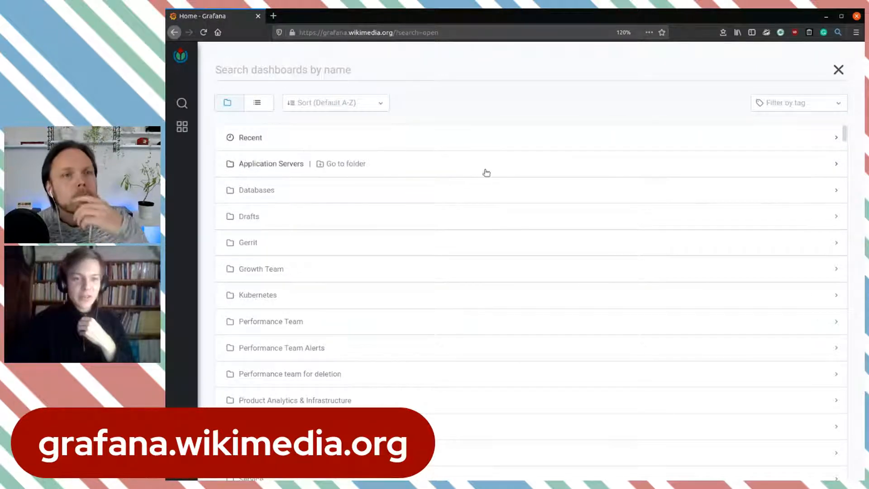
{"action": "scroll", "coordinate": [499, 195], "scroll_direction": "down", "scroll_amount": 1}
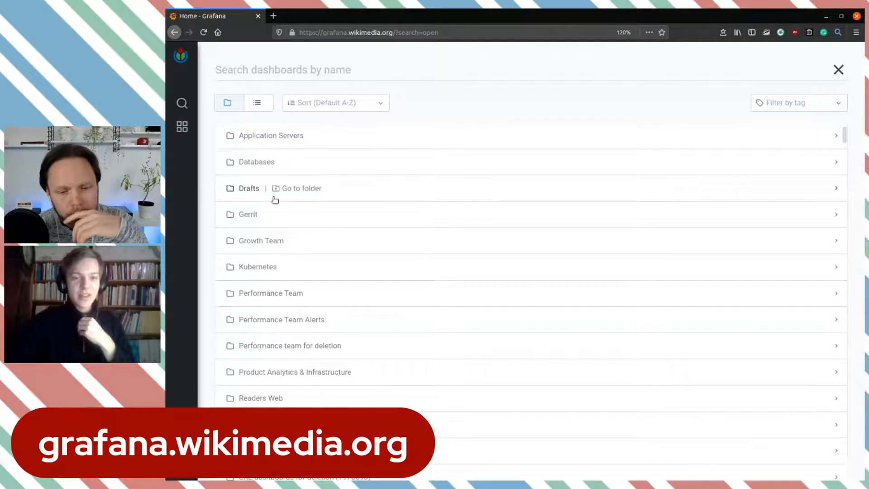
{"action": "scroll", "coordinate": [523, 250], "scroll_direction": "down", "scroll_amount": 1}
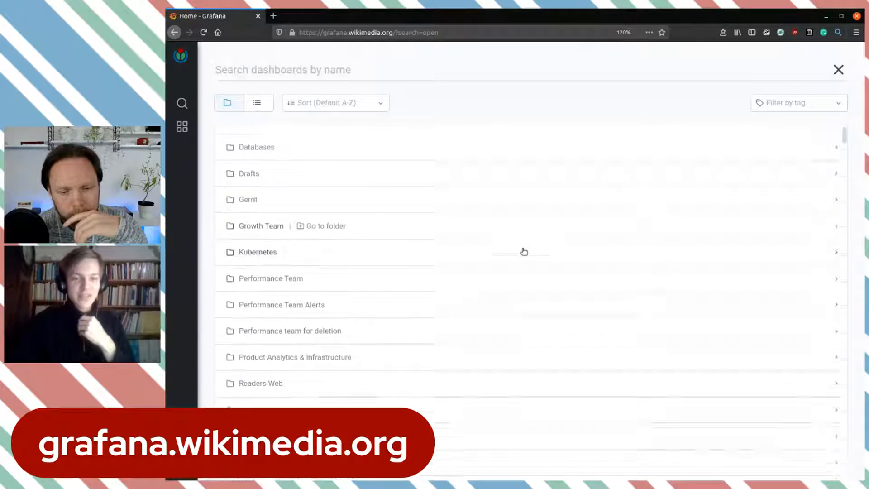
{"action": "scroll", "coordinate": [518, 238], "scroll_direction": "down", "scroll_amount": 4}
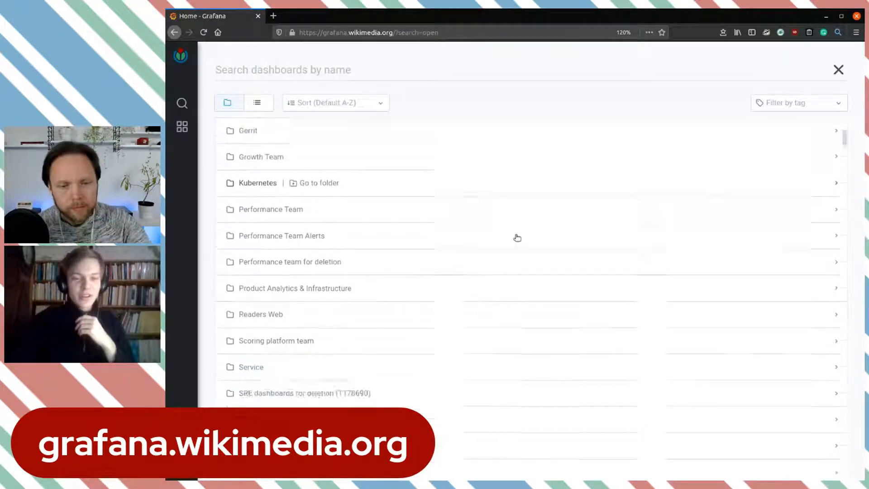
{"action": "scroll", "coordinate": [517, 238], "scroll_direction": "down", "scroll_amount": 3}
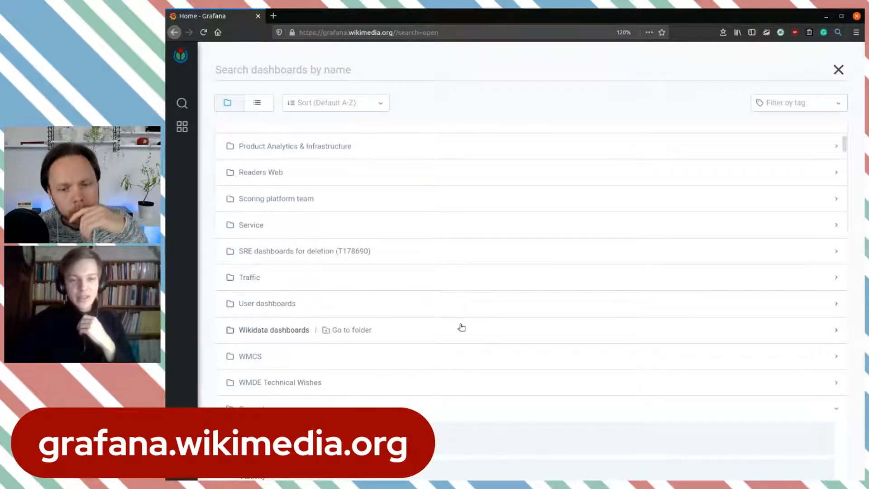
{"action": "scroll", "coordinate": [460, 326], "scroll_direction": "down", "scroll_amount": 2}
{"action": "scroll", "coordinate": [461, 327], "scroll_direction": "down", "scroll_amount": 1}
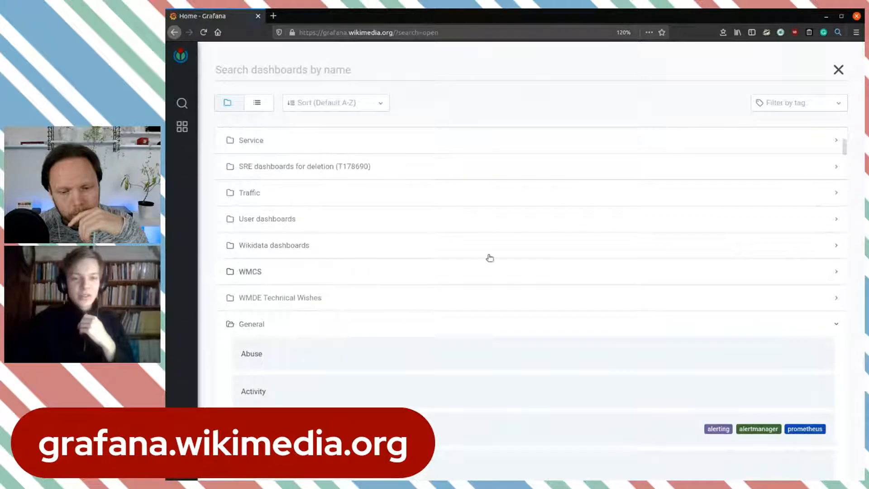
{"action": "scroll", "coordinate": [488, 253], "scroll_direction": "up", "scroll_amount": 10}
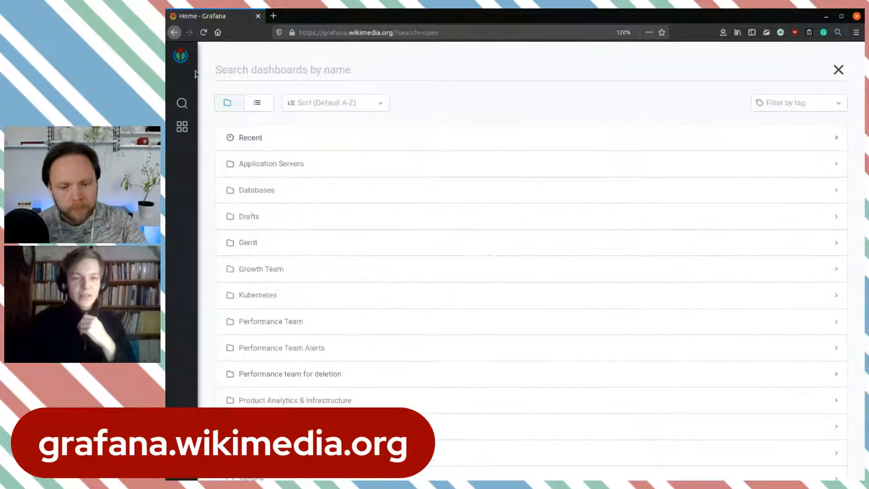
- Return to the Grafana home page and open the Wikidata dashboard from the featured dashboards
{"action": "left_click", "coordinate": [181, 56]}
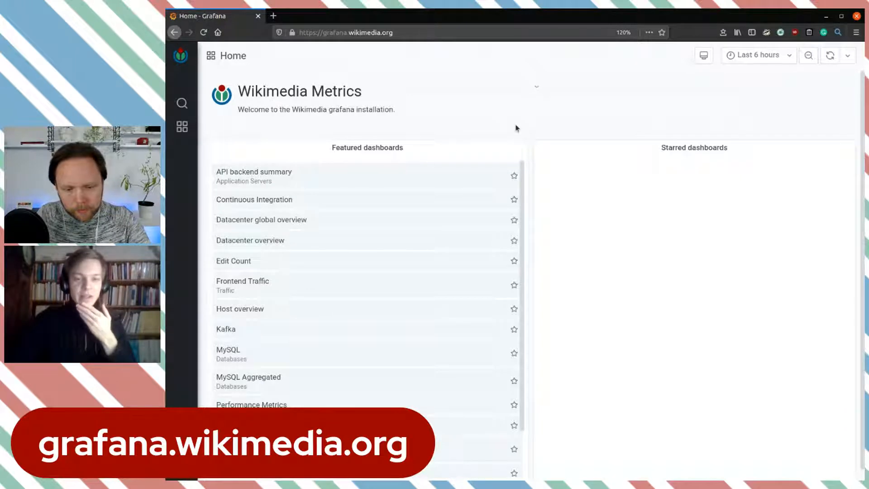
{"action": "scroll", "coordinate": [456, 202], "scroll_direction": "down", "scroll_amount": 3}
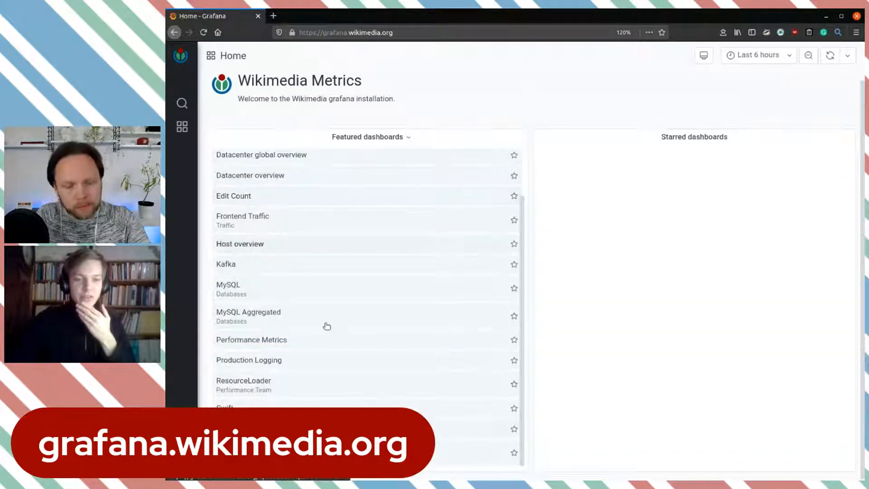
{"action": "left_click", "coordinate": [245, 450]}
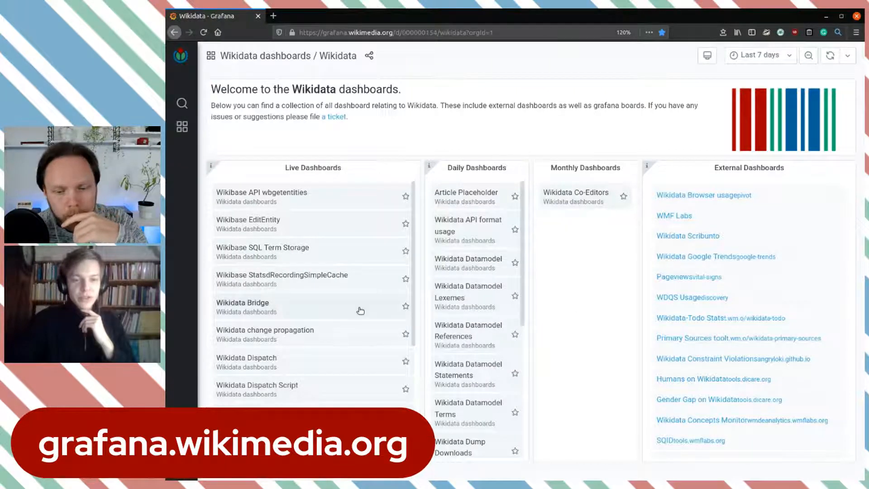
- Open the Wikidata Edits live dashboard in a new browser tab and switch to it
{"action": "scroll", "coordinate": [330, 237], "scroll_direction": "down", "scroll_amount": 1}
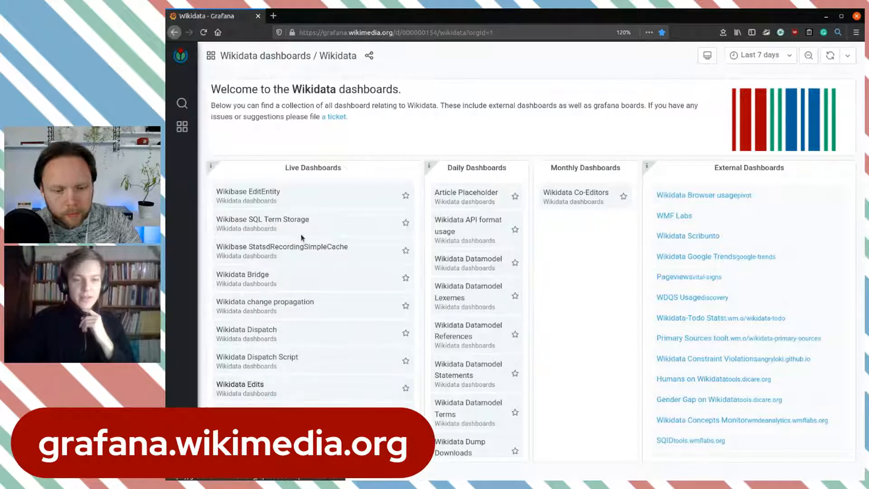
{"action": "scroll", "coordinate": [369, 248], "scroll_direction": "up", "scroll_amount": 1}
{"action": "middle_click", "coordinate": [346, 231]}
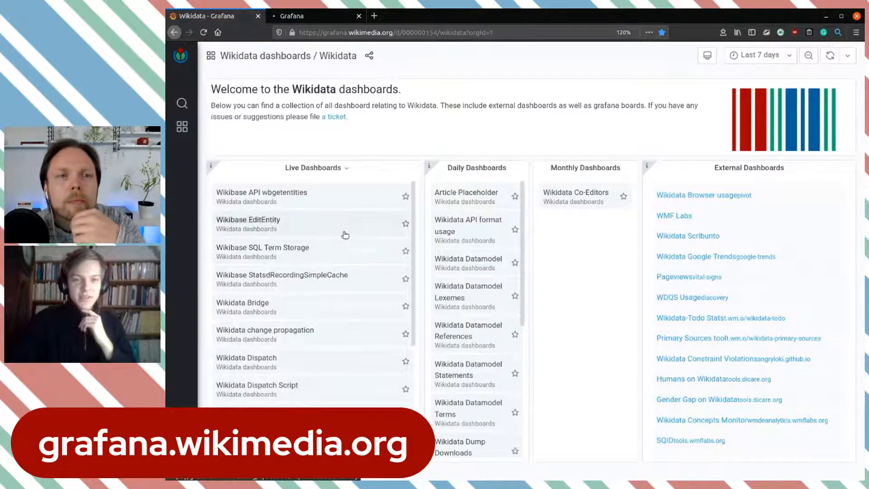
{"action": "left_click", "coordinate": [312, 16]}
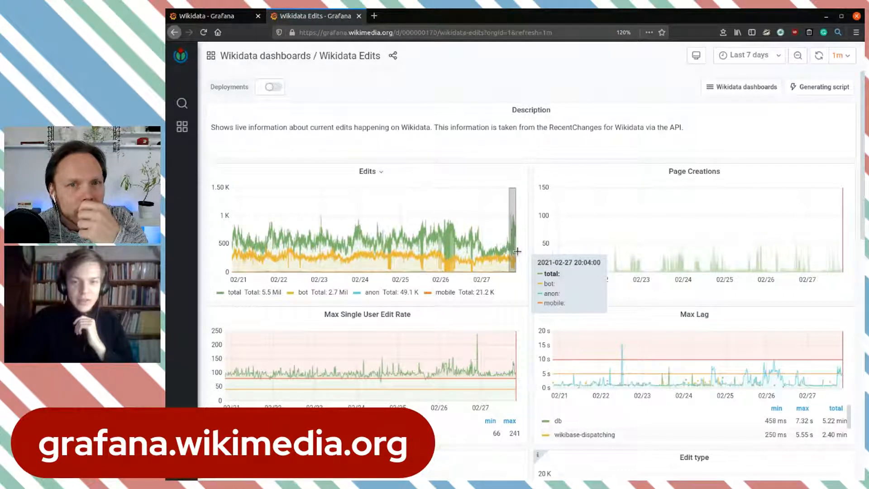
{"action": "left_click_drag", "start_coordinate": [517, 251], "coordinate": [517, 251]}
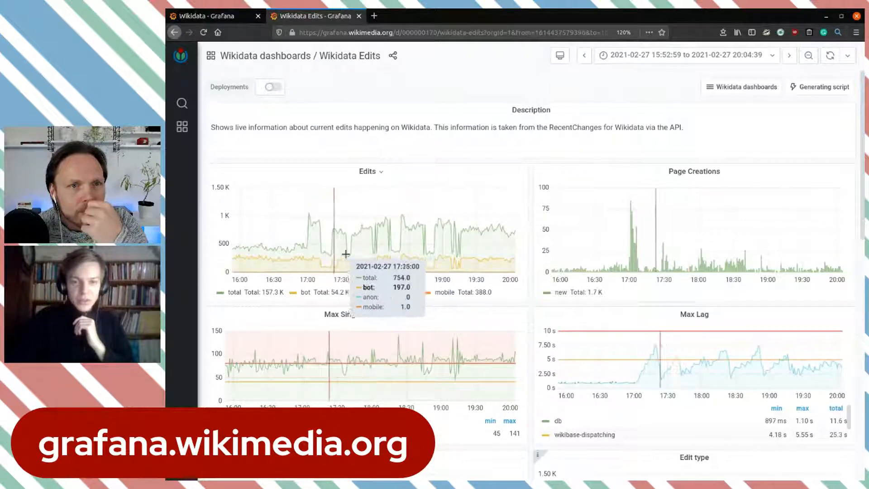
{"action": "left_click_drag", "start_coordinate": [368, 252], "coordinate": [395, 255]}
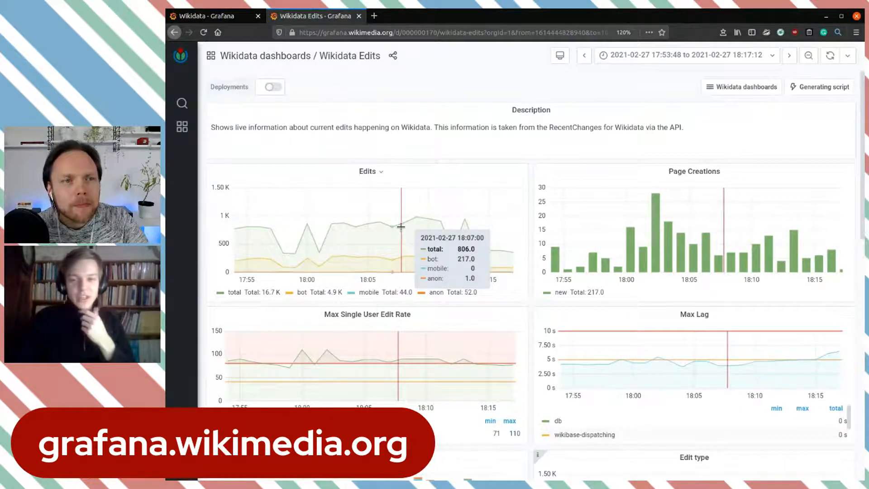
{"action": "scroll", "coordinate": [425, 228], "scroll_direction": "down", "scroll_amount": 1}
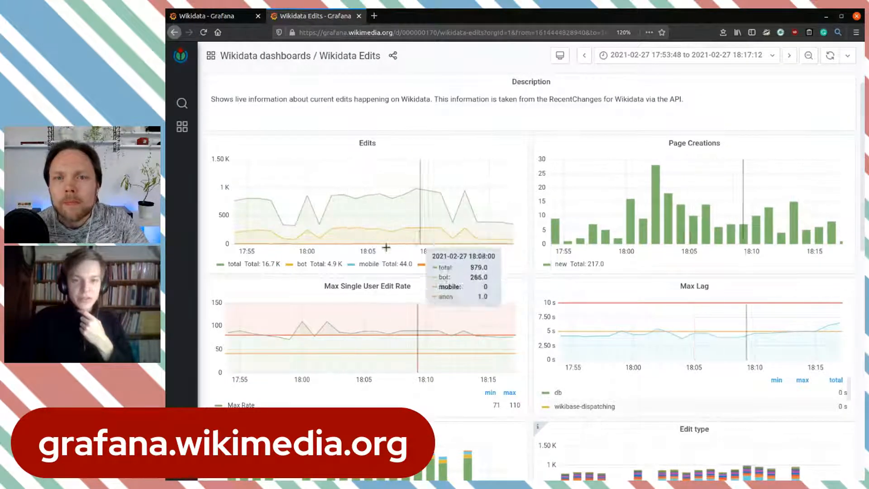
{"action": "scroll", "coordinate": [389, 219], "scroll_direction": "up", "scroll_amount": 1}
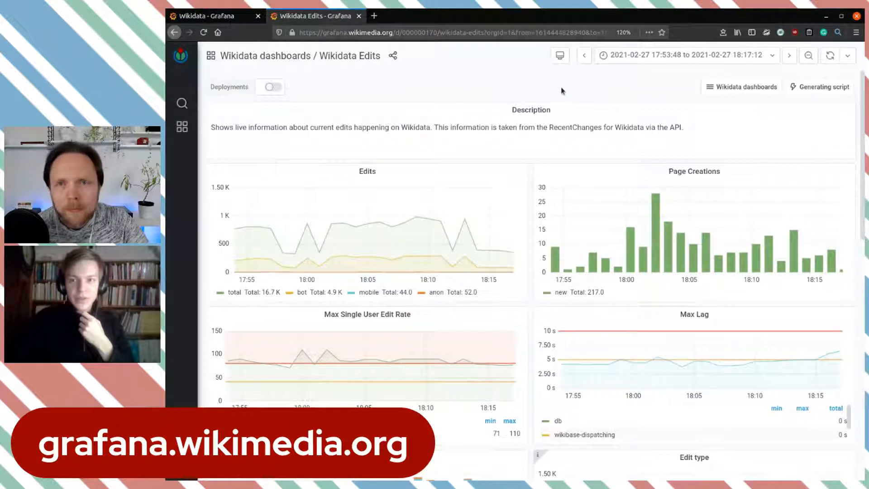
{"action": "left_click", "coordinate": [587, 55]}
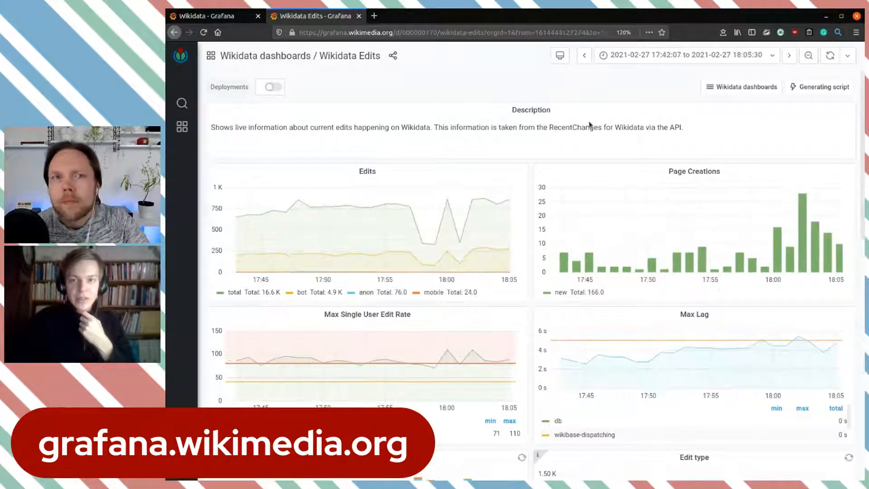
{"action": "left_click", "coordinate": [584, 59]}
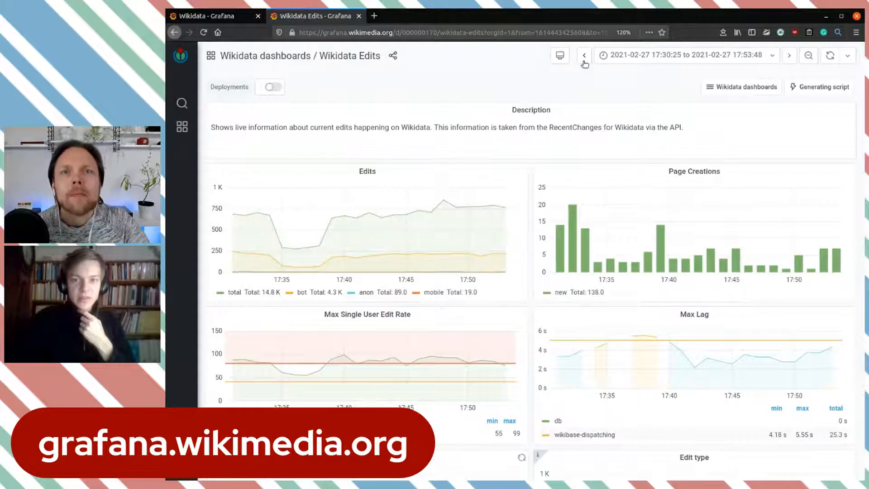
{"action": "left_click", "coordinate": [584, 61]}
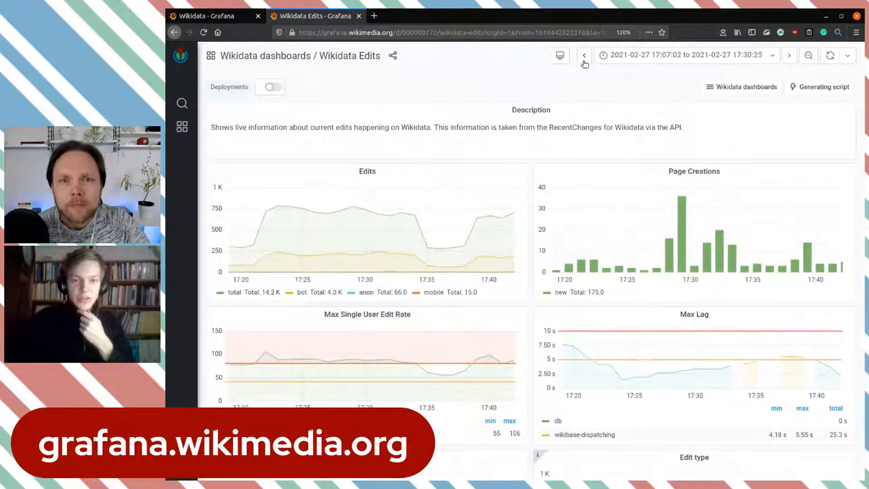
{"action": "left_click", "coordinate": [584, 61]}
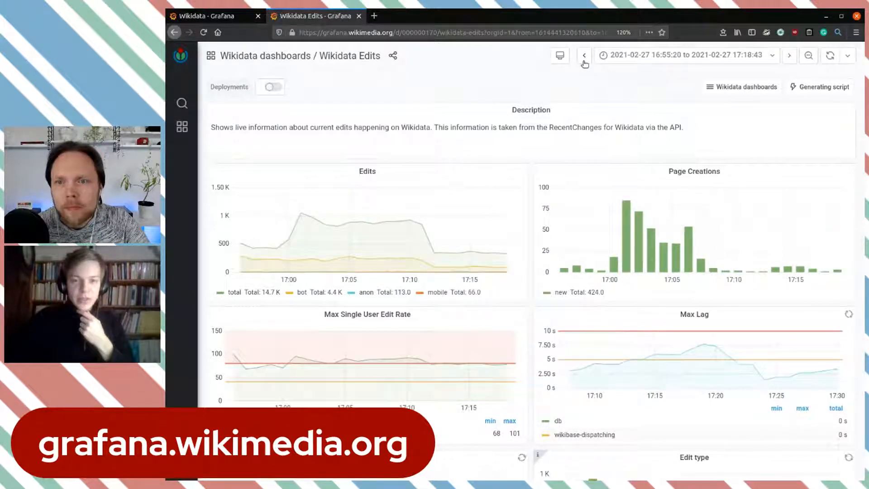
{"action": "left_click", "coordinate": [584, 61]}
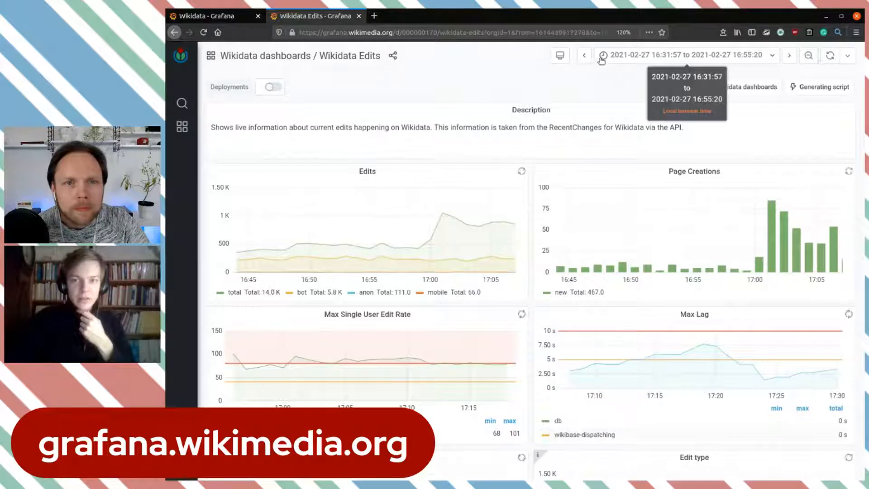
- Set the Wikidata Edits dashboard's time range back to the last 7 days
{"action": "left_click", "coordinate": [603, 60]}
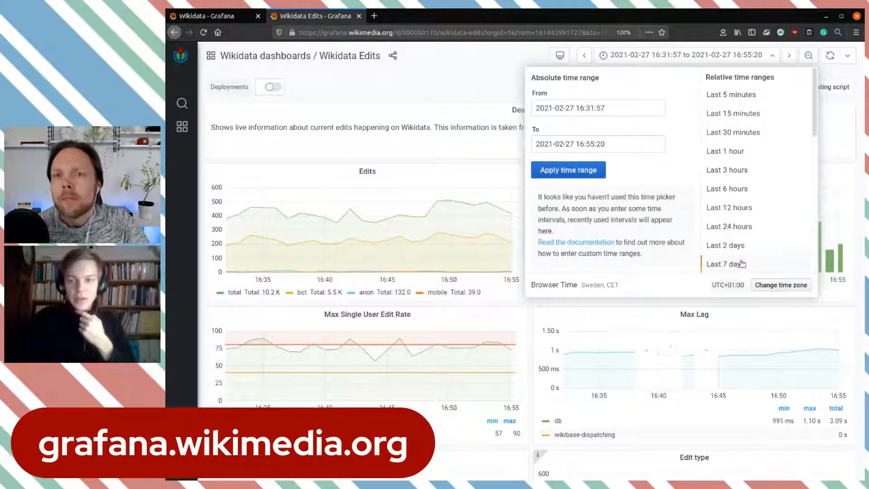
{"action": "scroll", "coordinate": [742, 263], "scroll_direction": "down", "scroll_amount": 2}
{"action": "left_click", "coordinate": [715, 206]}
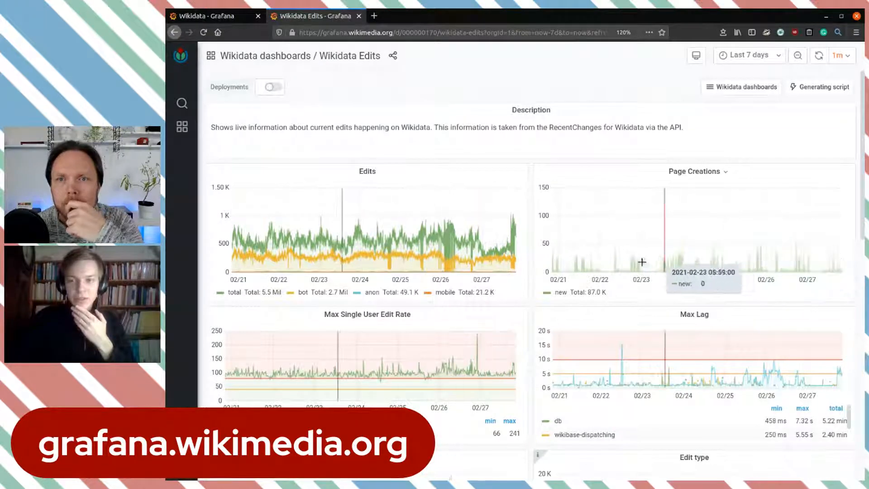
- Examine the sources listed in the Max Lag panel's legend and enlarge the page to 150%
{"action": "scroll", "coordinate": [496, 269], "scroll_direction": "down", "scroll_amount": 2}
{"action": "scroll", "coordinate": [496, 271], "scroll_direction": "down", "scroll_amount": 3}
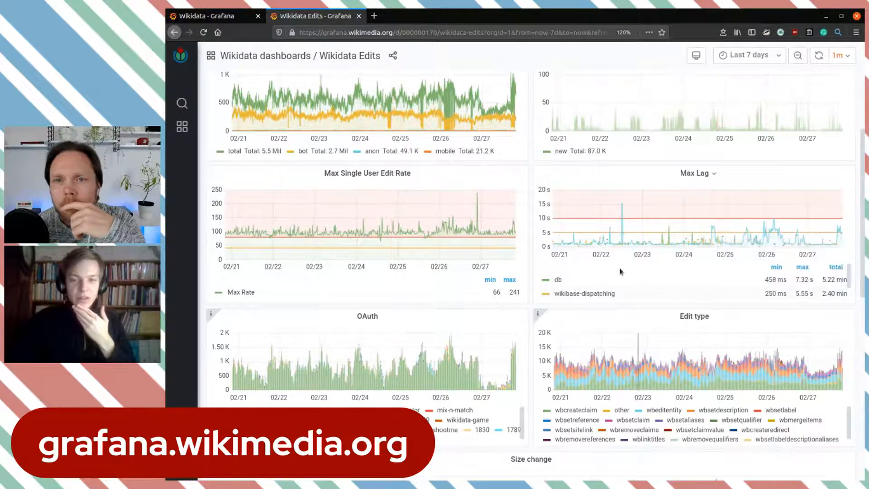
{"action": "scroll", "coordinate": [619, 270], "scroll_direction": "down", "scroll_amount": 1}
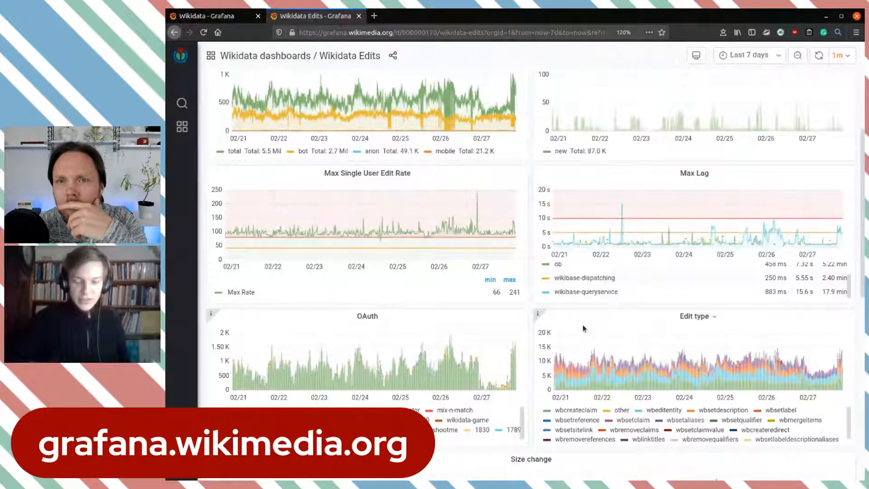
{"action": "key", "text": "ctrl+plus"}
{"action": "key", "text": "ctrl+plus"}
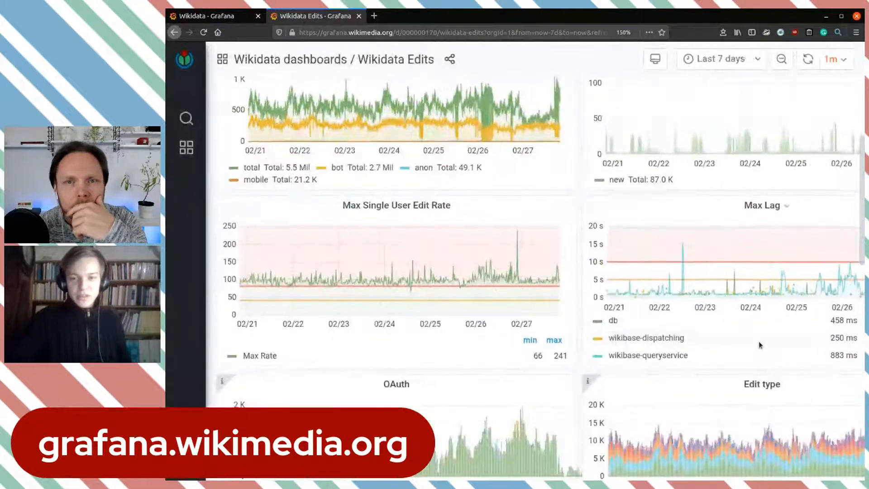
- Open the Edit type panel in its enlarged single-panel view
{"action": "scroll", "coordinate": [653, 473], "scroll_direction": "down", "scroll_amount": 5}
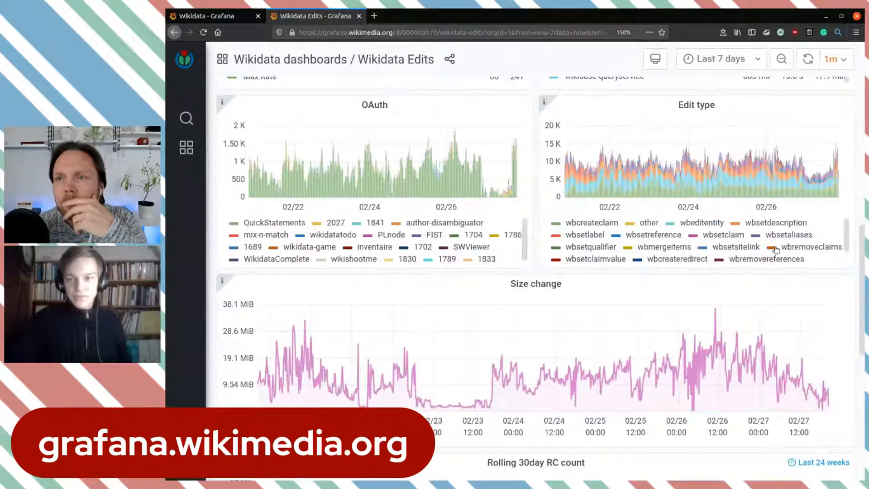
{"action": "scroll", "coordinate": [780, 250], "scroll_direction": "up", "scroll_amount": 1}
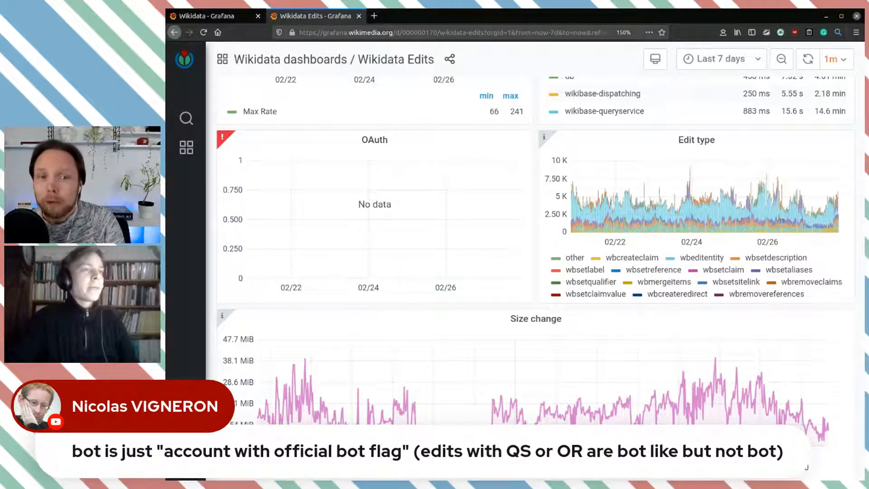
{"action": "mouse_move", "coordinate": [267, 277]}
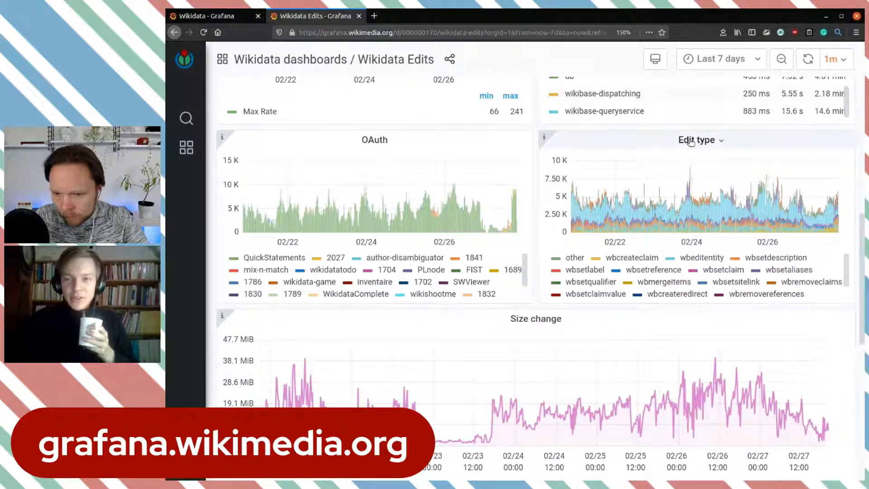
{"action": "left_click", "coordinate": [691, 141]}
{"action": "left_click", "coordinate": [682, 158]}
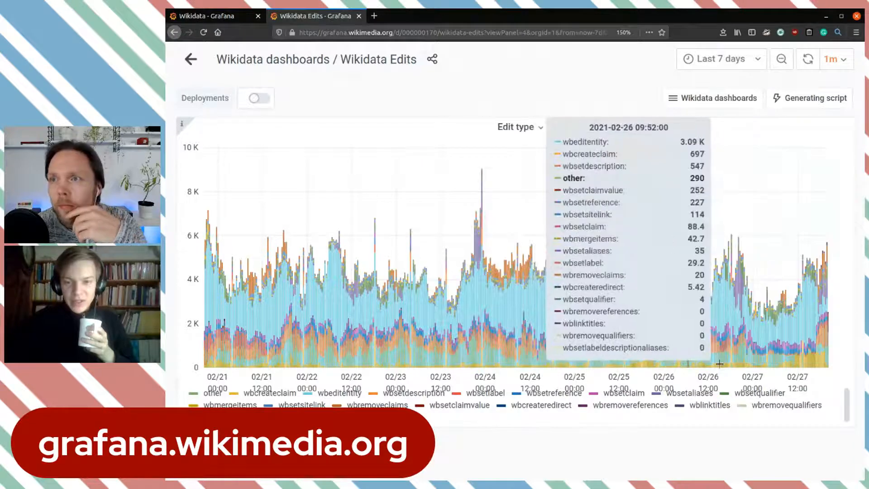
- Leave the enlarged Edit type panel and close the Wikidata Edits dashboard to return to the Wikidata dashboards overview
{"action": "left_click", "coordinate": [192, 61]}
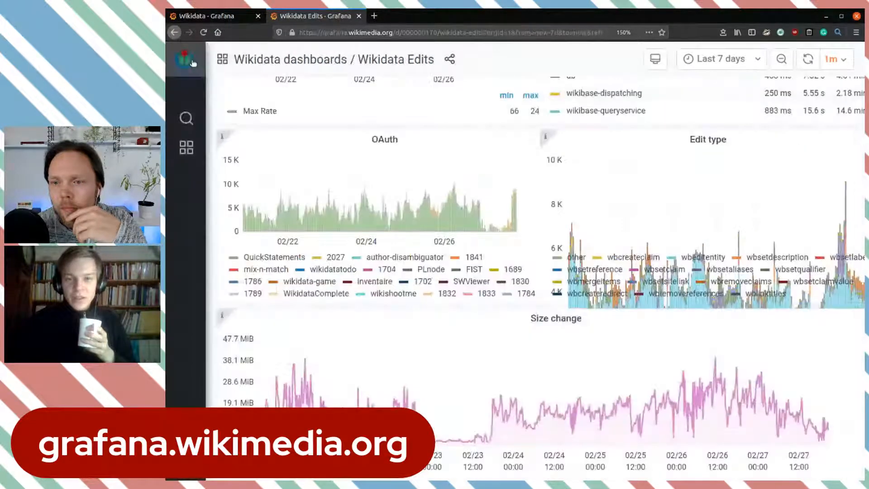
{"action": "scroll", "coordinate": [533, 361], "scroll_direction": "down", "scroll_amount": 1}
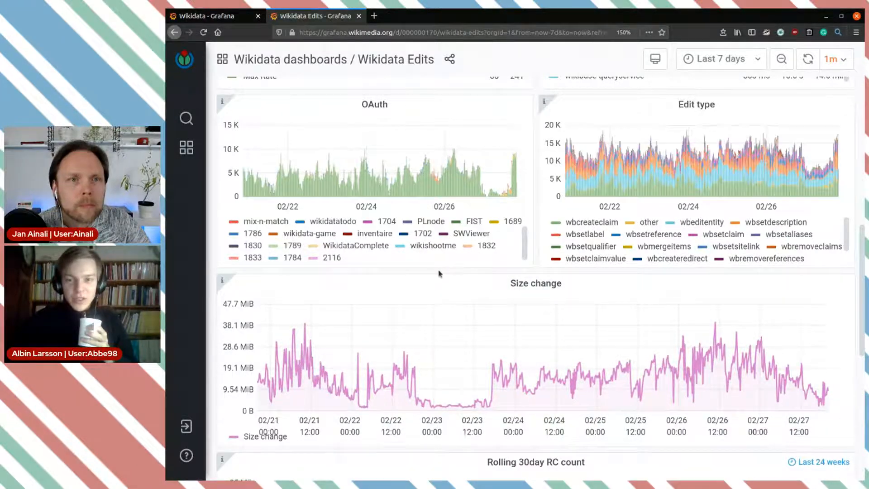
{"action": "scroll", "coordinate": [468, 275], "scroll_direction": "up", "scroll_amount": 10}
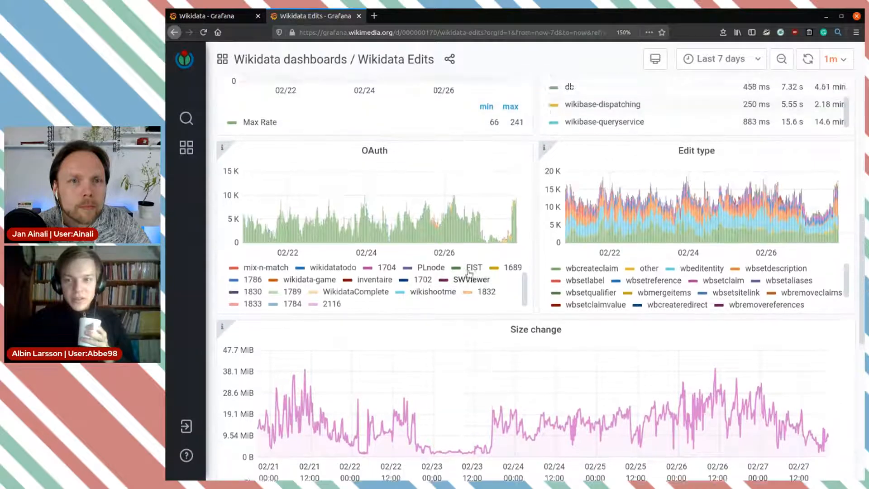
{"action": "scroll", "coordinate": [469, 274], "scroll_direction": "up", "scroll_amount": 2}
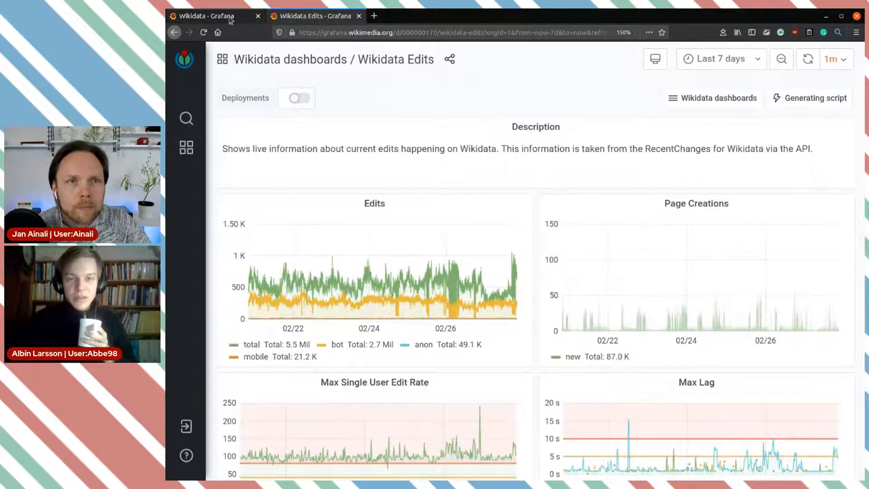
{"action": "left_click", "coordinate": [359, 17]}
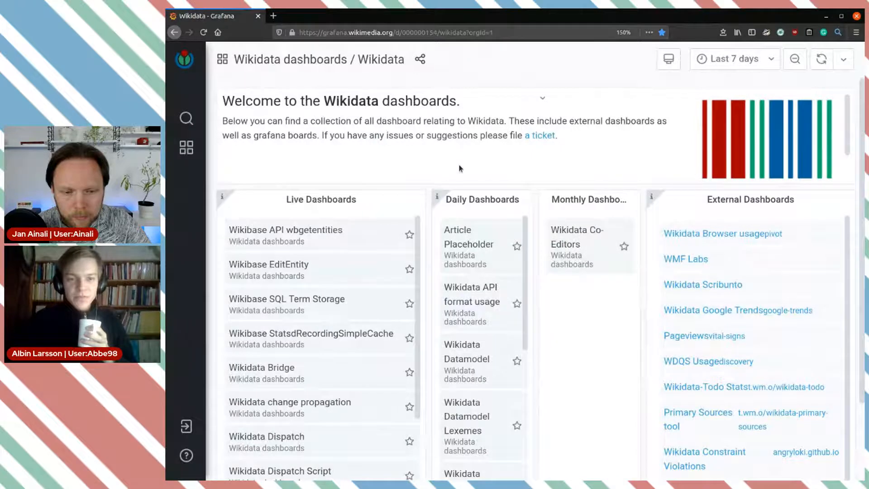
- Open the Wikidata Quality and Wikidata Query Service dashboards from the Live Dashboards list in separate new tabs
{"action": "scroll", "coordinate": [459, 168], "scroll_direction": "down", "scroll_amount": 2}
{"action": "scroll", "coordinate": [459, 168], "scroll_direction": "up", "scroll_amount": 2}
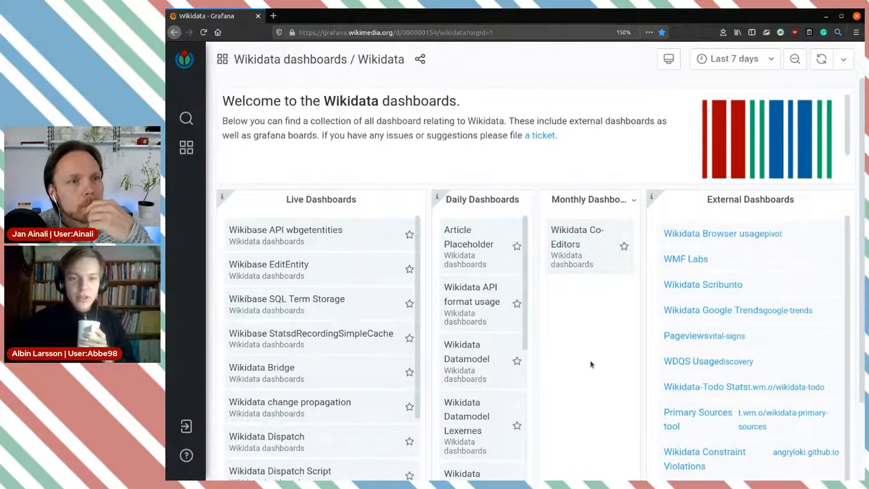
{"action": "scroll", "coordinate": [590, 363], "scroll_direction": "down", "scroll_amount": 2}
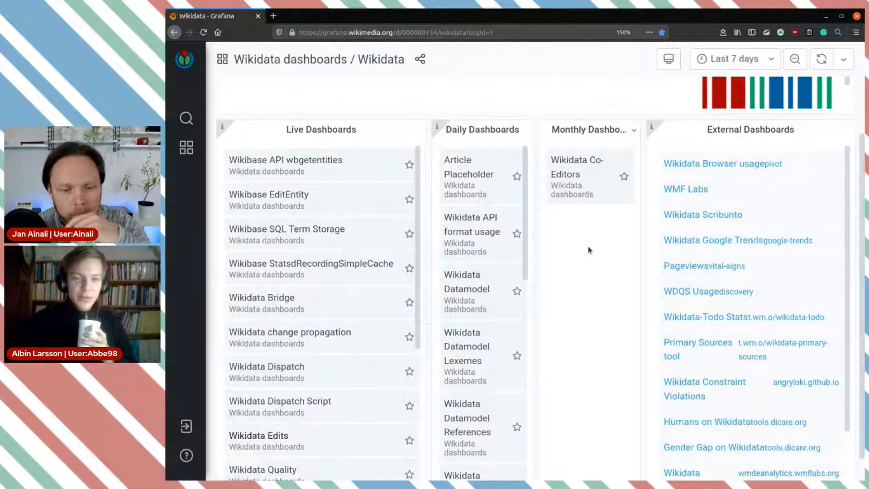
{"action": "scroll", "coordinate": [588, 246], "scroll_direction": "down", "scroll_amount": 1}
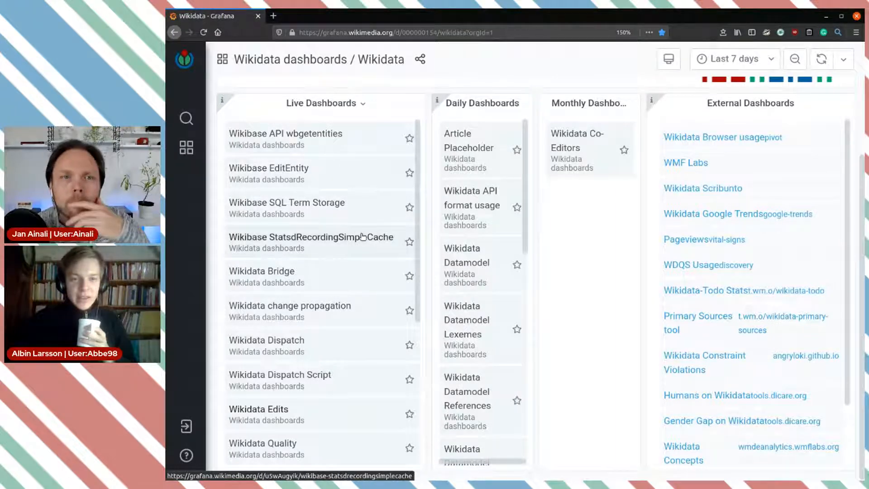
{"action": "scroll", "coordinate": [362, 235], "scroll_direction": "down", "scroll_amount": 1}
{"action": "scroll", "coordinate": [364, 237], "scroll_direction": "down", "scroll_amount": 1}
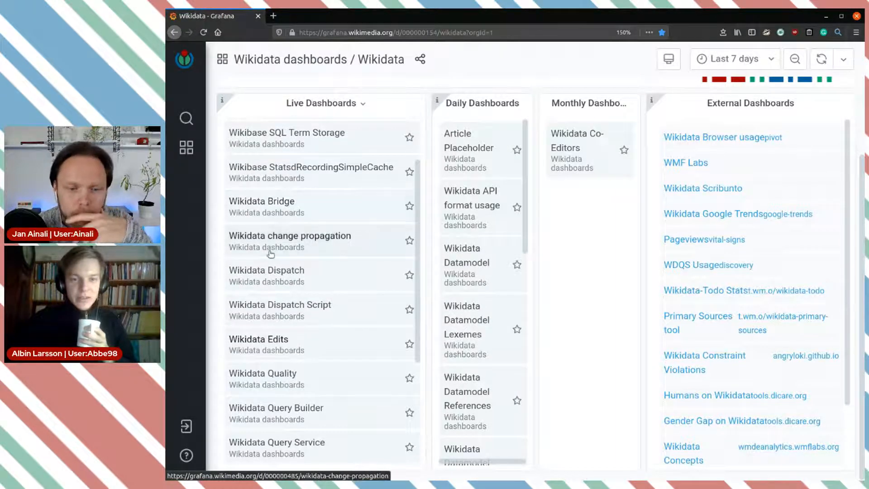
{"action": "scroll", "coordinate": [358, 279], "scroll_direction": "down", "scroll_amount": 2}
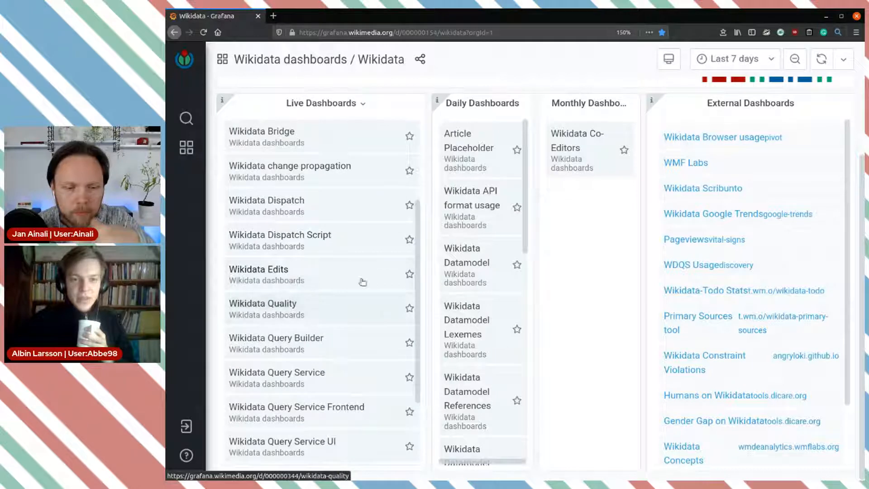
{"action": "scroll", "coordinate": [346, 280], "scroll_direction": "down", "scroll_amount": 3}
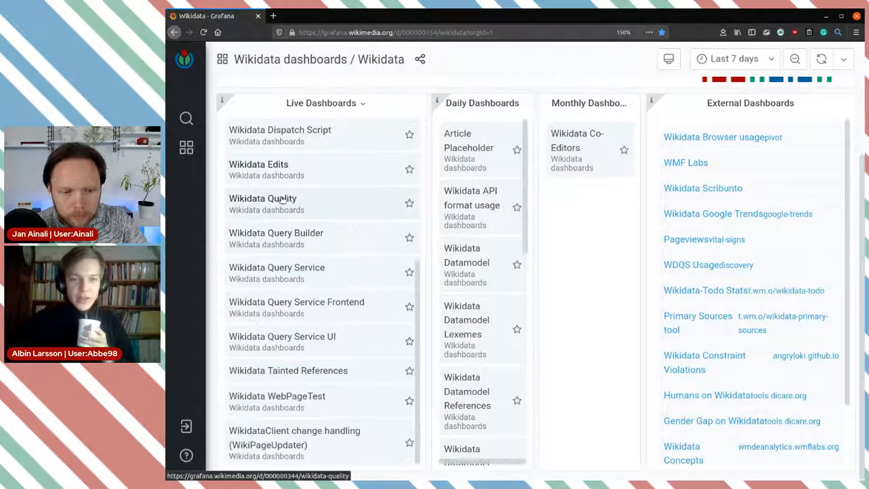
{"action": "middle_click", "coordinate": [308, 205]}
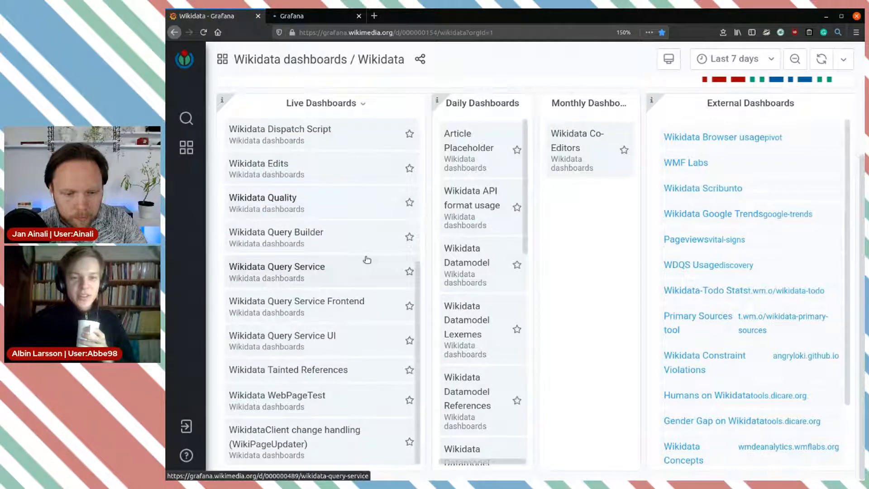
{"action": "middle_click", "coordinate": [323, 271]}
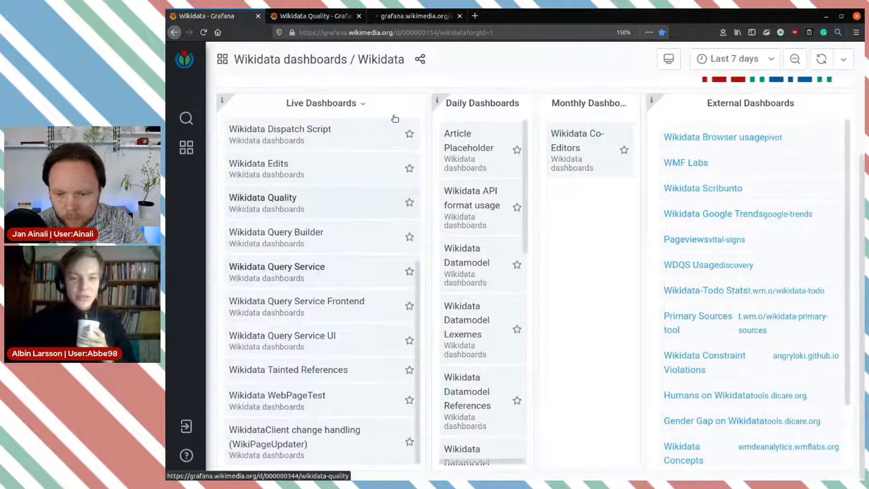
- Examine the Wikidata Quality dashboard's panels from the constraint check runtimes down to Constraint Check Runs, and close that dashboard
{"action": "key", "text": "ctrl+Tab"}
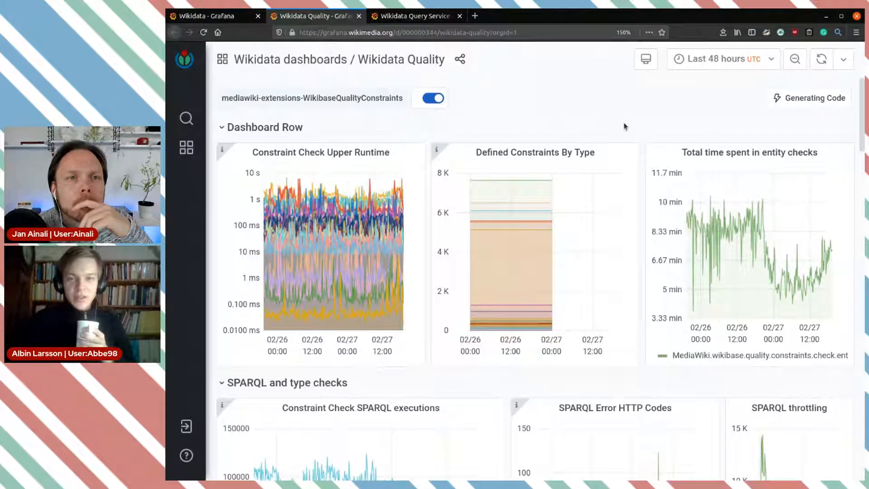
{"action": "scroll", "coordinate": [636, 123], "scroll_direction": "down", "scroll_amount": 3}
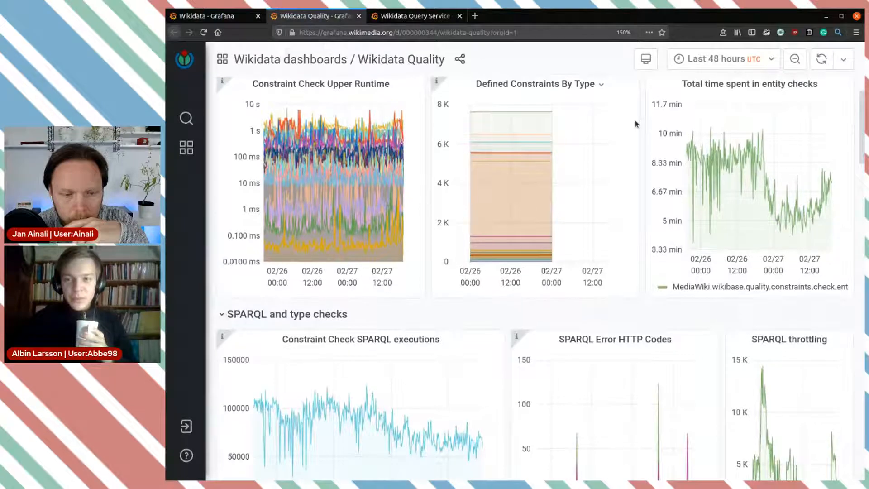
{"action": "scroll", "coordinate": [636, 122], "scroll_direction": "up", "scroll_amount": 3}
{"action": "scroll", "coordinate": [635, 124], "scroll_direction": "down", "scroll_amount": 7}
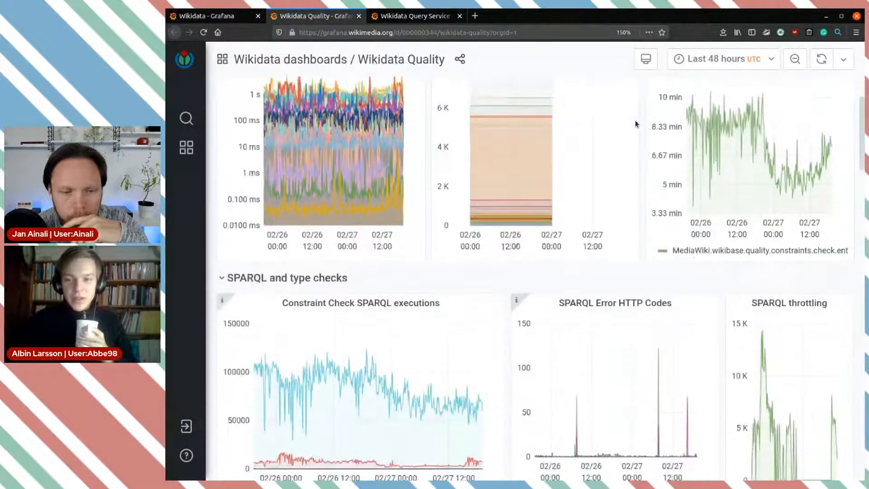
{"action": "scroll", "coordinate": [635, 123], "scroll_direction": "down", "scroll_amount": 3}
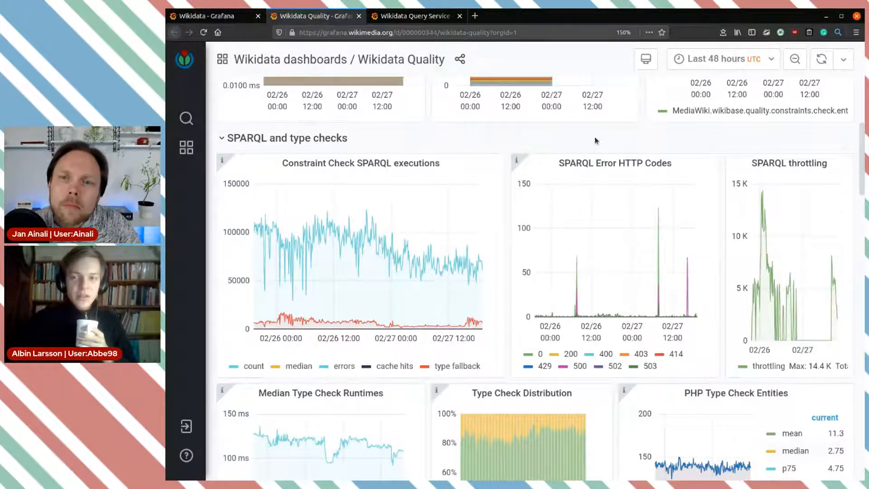
{"action": "scroll", "coordinate": [661, 153], "scroll_direction": "down", "scroll_amount": 8}
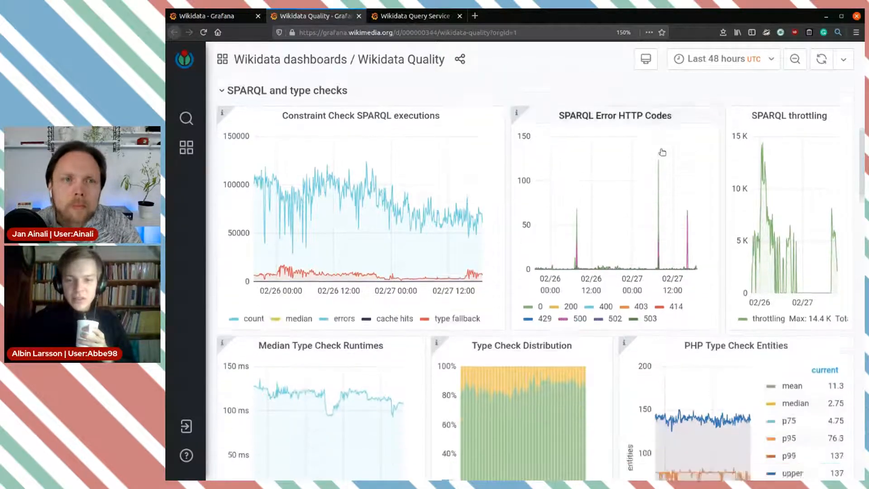
{"action": "scroll", "coordinate": [599, 238], "scroll_direction": "down", "scroll_amount": 6}
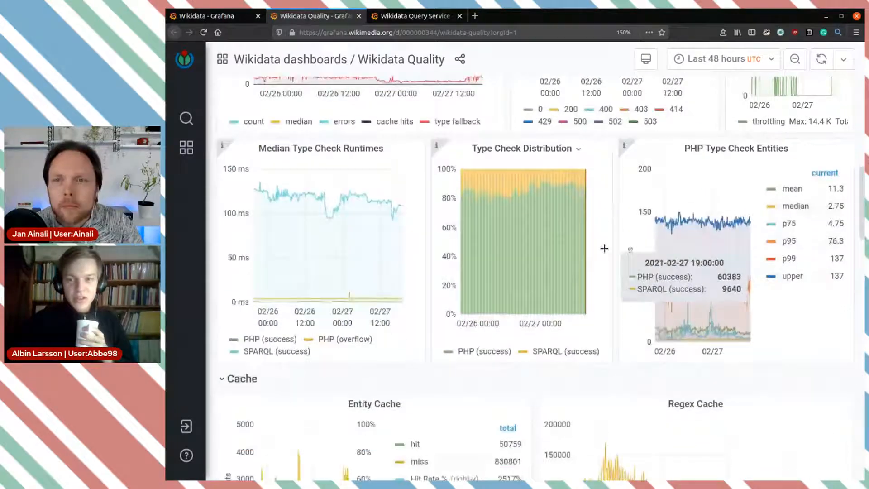
{"action": "scroll", "coordinate": [549, 292], "scroll_direction": "down", "scroll_amount": 8}
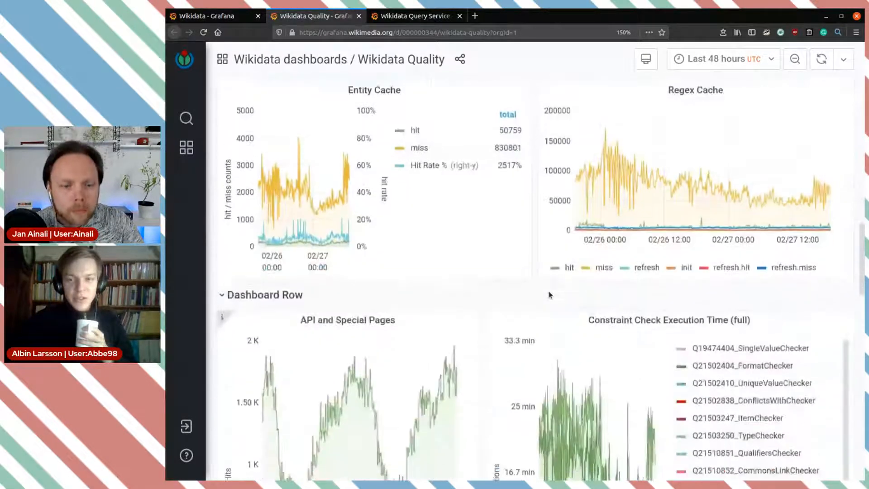
{"action": "scroll", "coordinate": [531, 308], "scroll_direction": "down", "scroll_amount": 7}
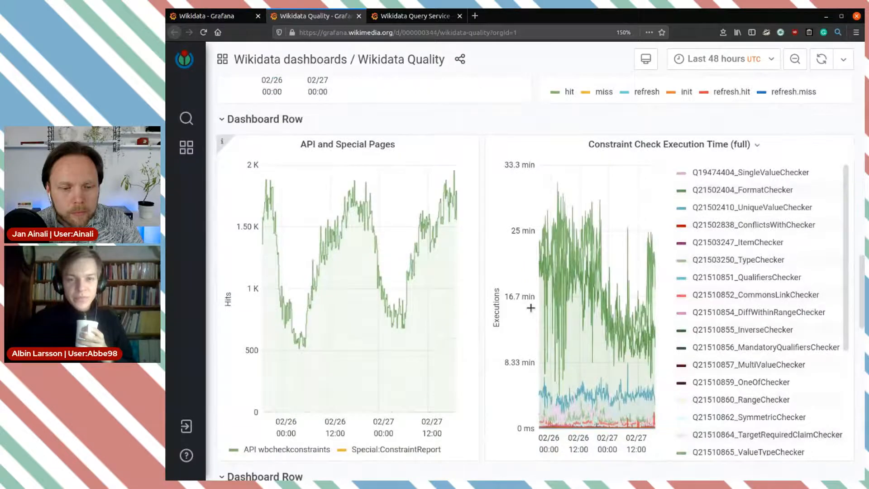
{"action": "scroll", "coordinate": [531, 308], "scroll_direction": "down", "scroll_amount": 15}
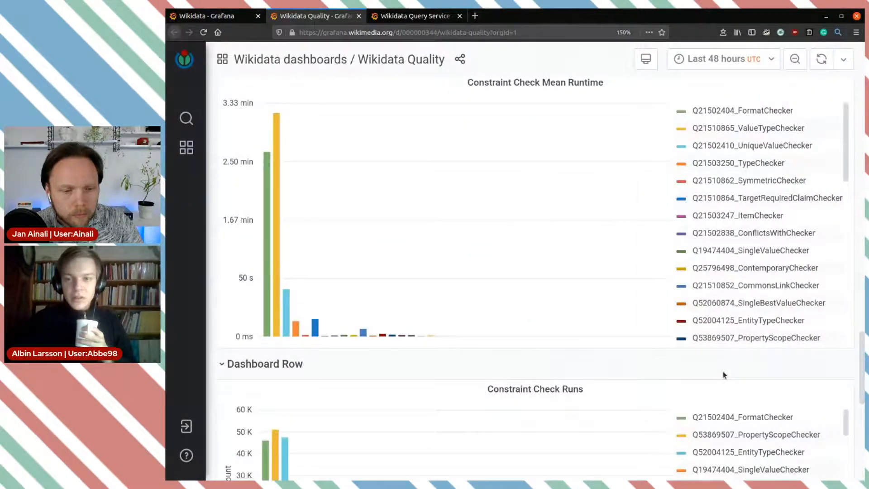
{"action": "scroll", "coordinate": [723, 375], "scroll_direction": "down", "scroll_amount": 9}
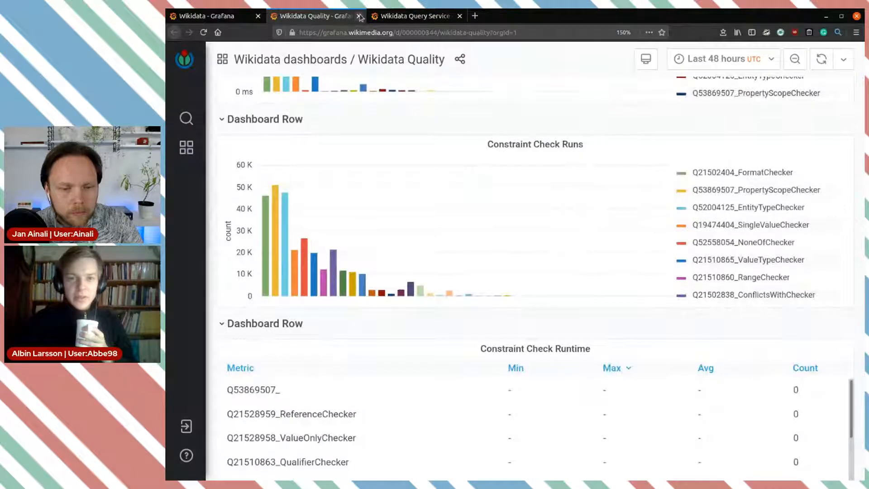
{"action": "left_click", "coordinate": [359, 16]}
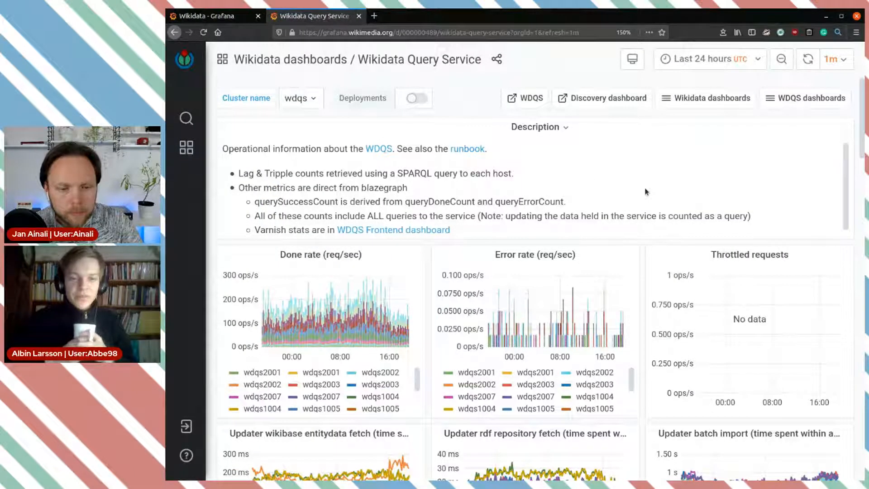
- View the Error rate (req/sec) panel of the Wikidata Query Service dashboard enlarged on its own and return to the full dashboard
{"action": "scroll", "coordinate": [633, 186], "scroll_direction": "down", "scroll_amount": 1}
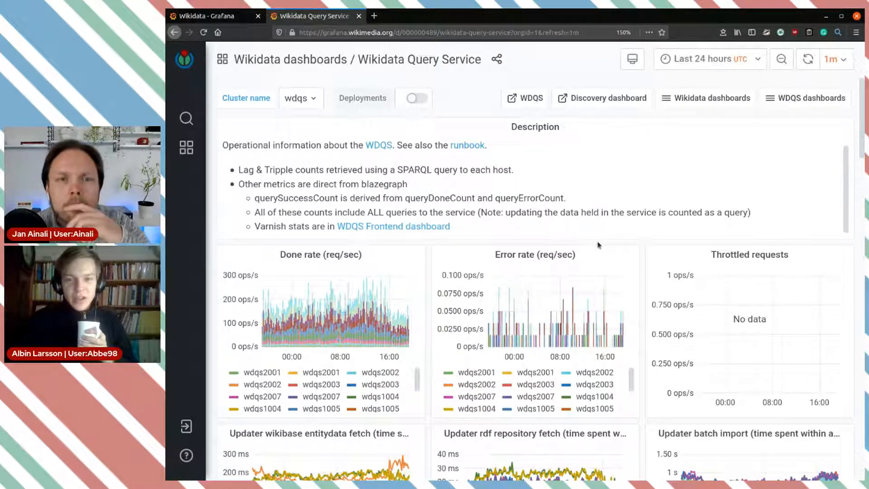
{"action": "scroll", "coordinate": [597, 245], "scroll_direction": "down", "scroll_amount": 5}
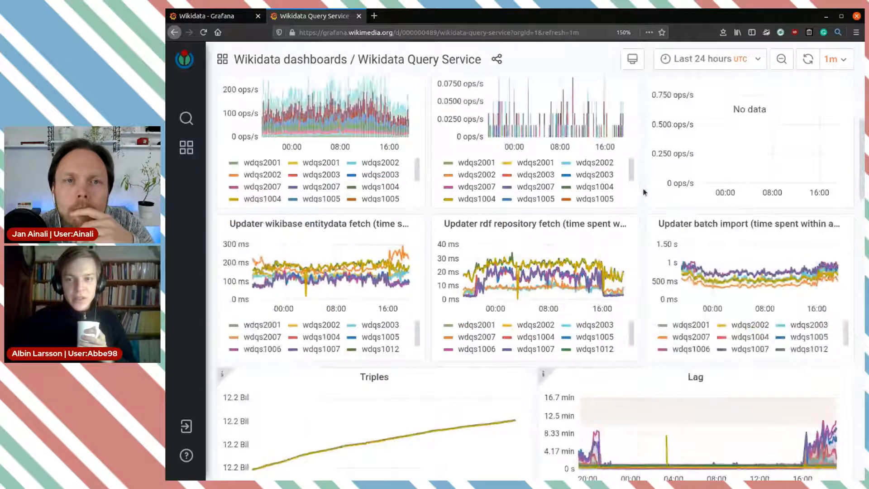
{"action": "scroll", "coordinate": [644, 192], "scroll_direction": "up", "scroll_amount": 2}
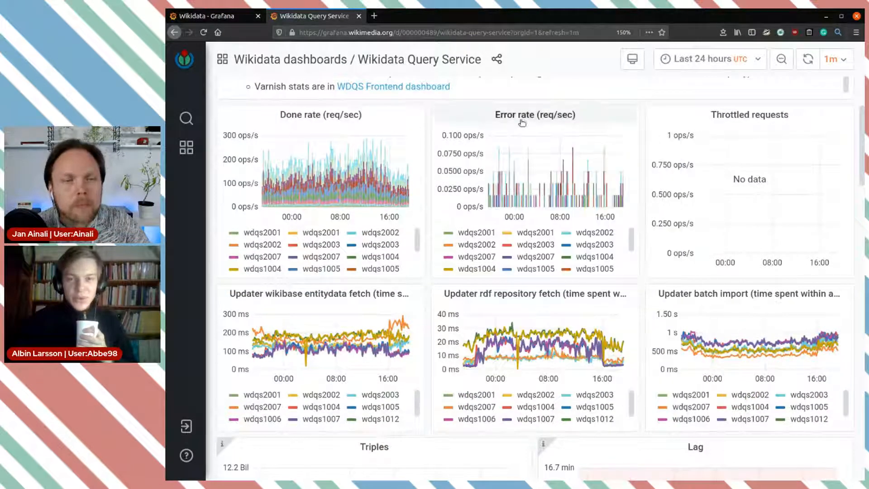
{"action": "left_click", "coordinate": [543, 116]}
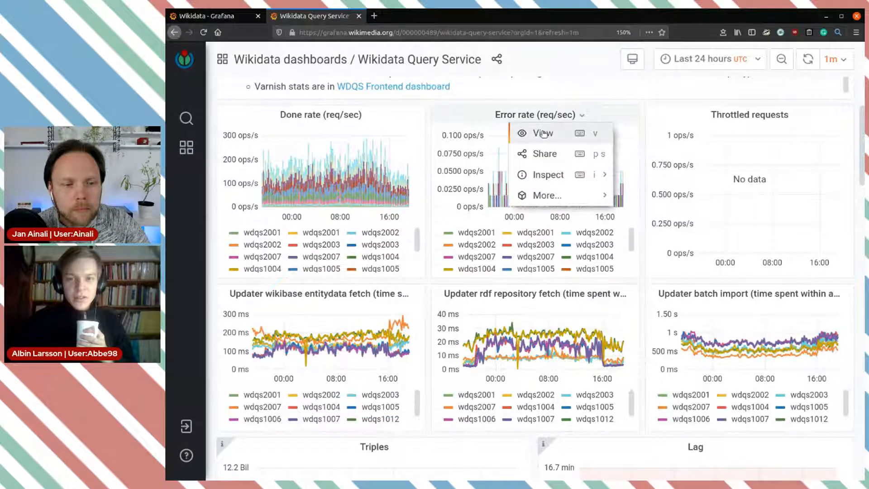
{"action": "left_click", "coordinate": [544, 133]}
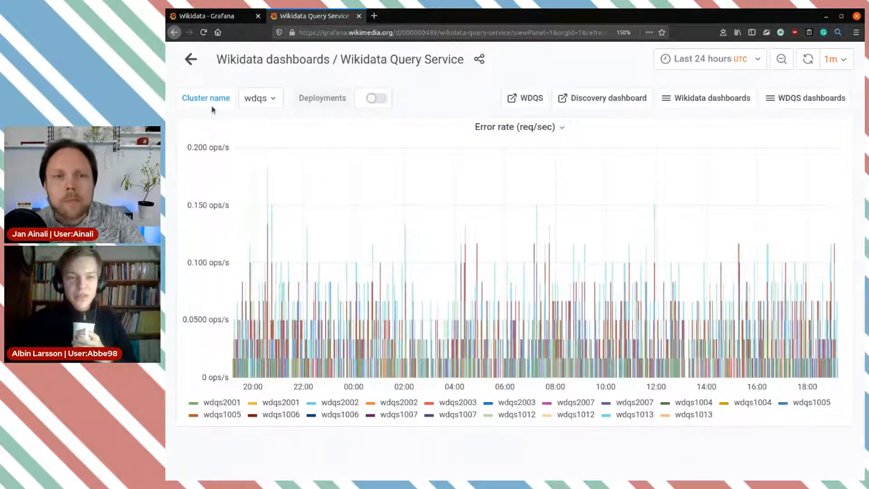
{"action": "left_click", "coordinate": [172, 32]}
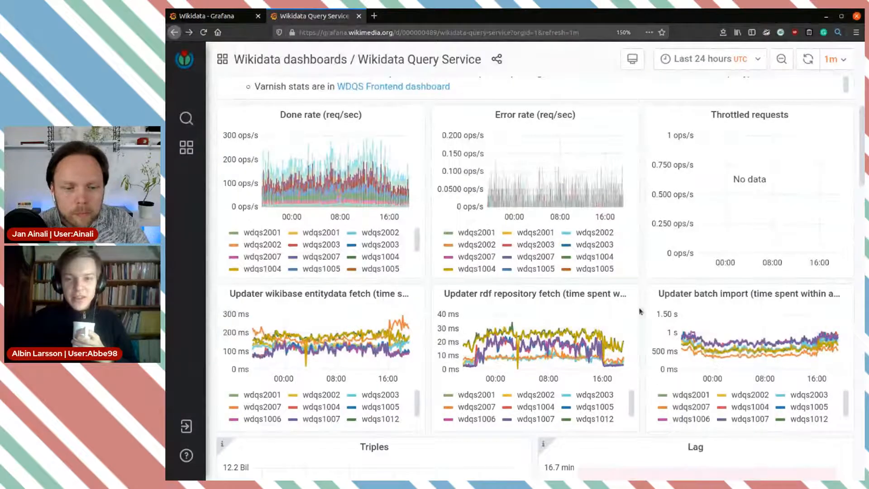
- View the Lag panel enlarged to examine the per-server lag and return to the full Wikidata Query Service dashboard
{"action": "scroll", "coordinate": [645, 306], "scroll_direction": "down", "scroll_amount": 4}
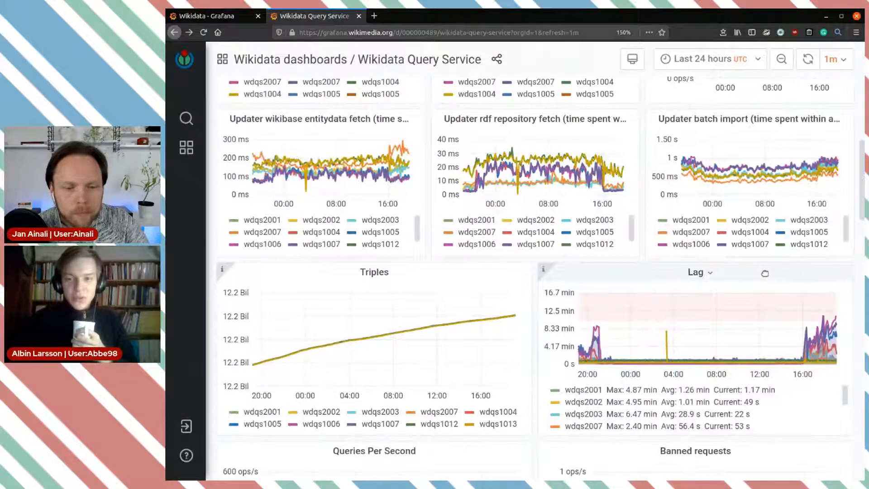
{"action": "scroll", "coordinate": [764, 273], "scroll_direction": "down", "scroll_amount": 1}
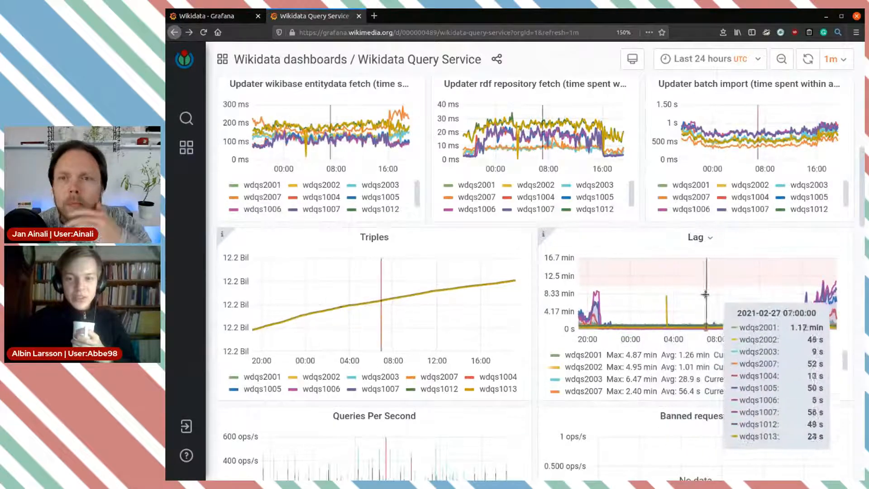
{"action": "scroll", "coordinate": [705, 294], "scroll_direction": "down", "scroll_amount": 1}
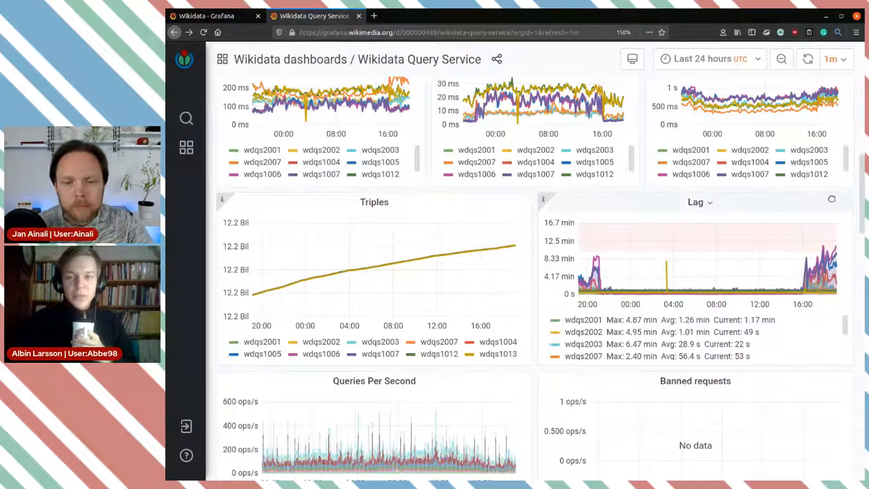
{"action": "left_click", "coordinate": [699, 202]}
{"action": "left_click", "coordinate": [671, 221]}
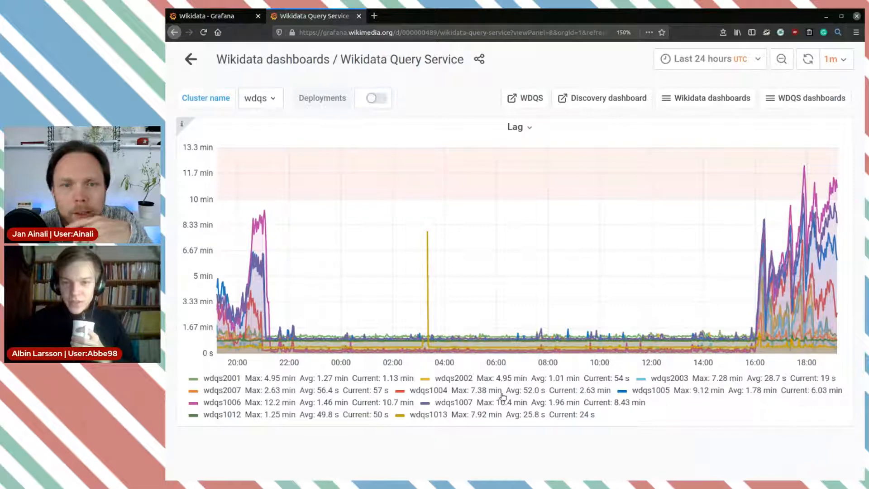
{"action": "left_click", "coordinate": [194, 60]}
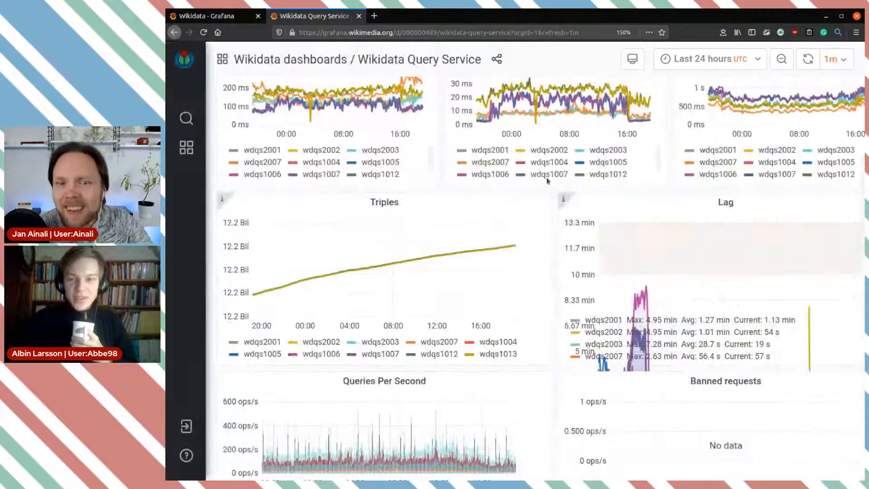
- View the Triples panel of the Wikidata Query Service dashboard enlarged on its own and return to the full dashboard
{"action": "scroll", "coordinate": [555, 343], "scroll_direction": "down", "scroll_amount": 3}
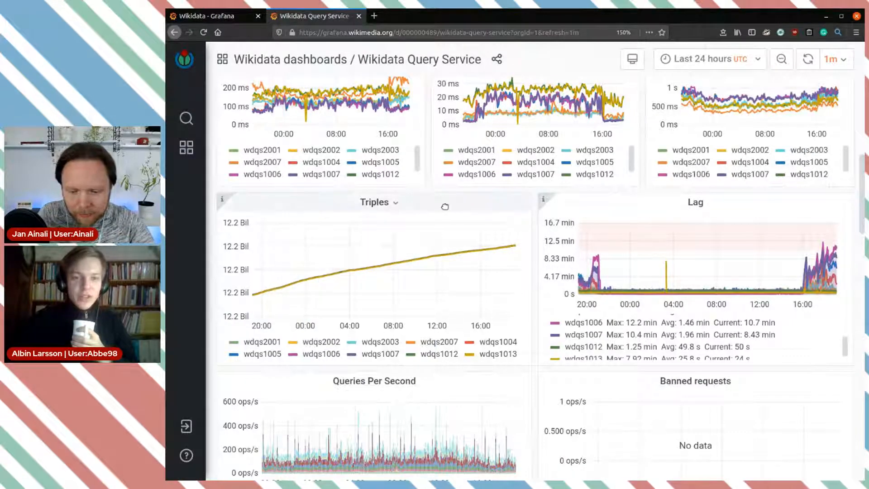
{"action": "left_click", "coordinate": [388, 202]}
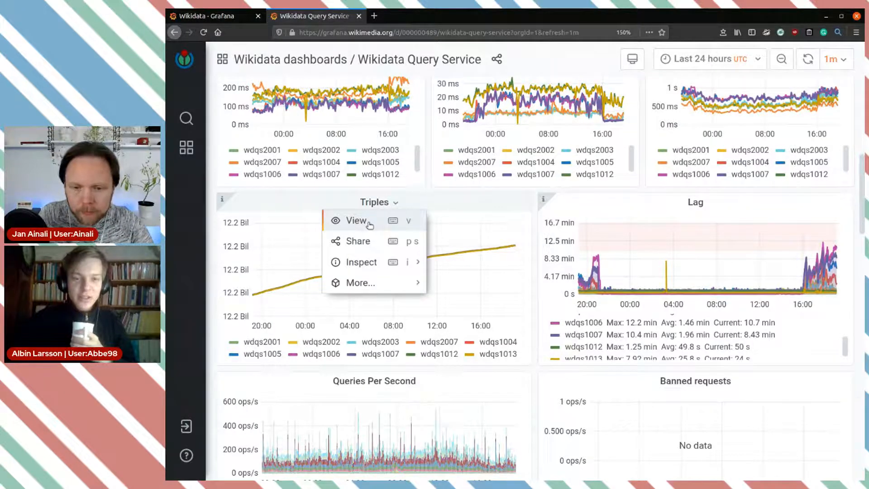
{"action": "left_click", "coordinate": [369, 223]}
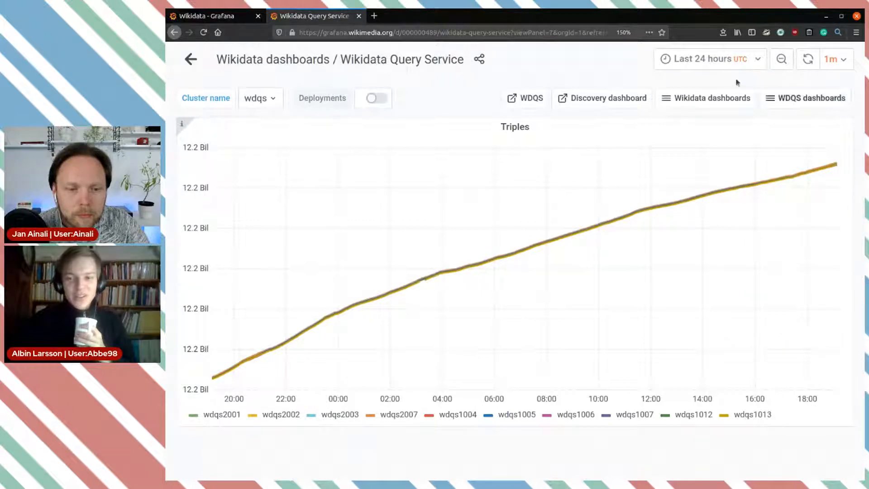
{"action": "left_click", "coordinate": [191, 59]}
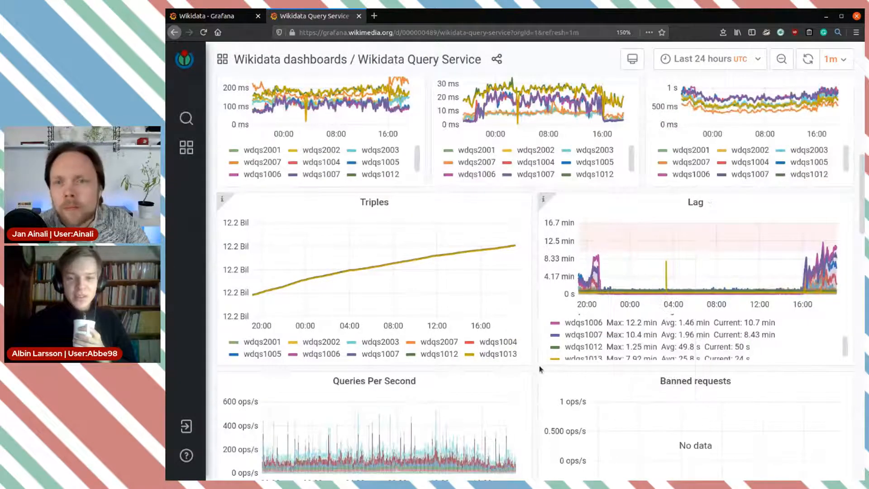
- View the Queries Per Second panel enlarged to examine the per-server query rates and return to the full dashboard
{"action": "scroll", "coordinate": [540, 366], "scroll_direction": "down", "scroll_amount": 5}
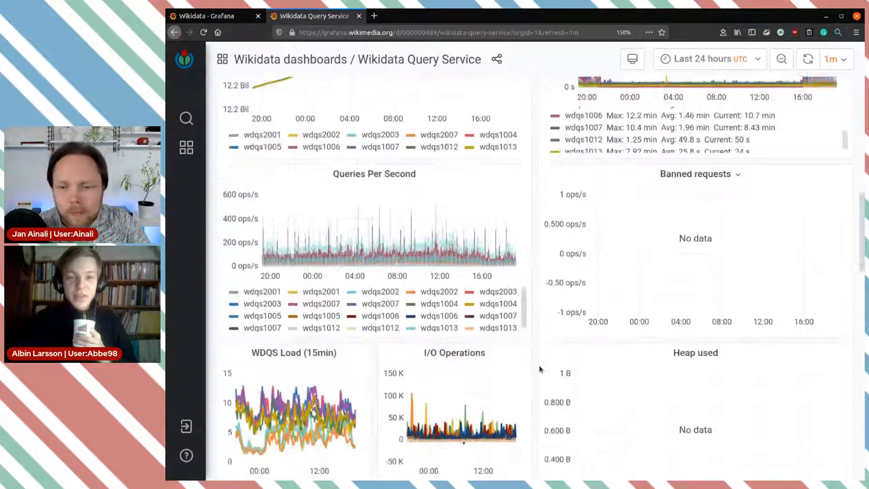
{"action": "scroll", "coordinate": [539, 365], "scroll_direction": "down", "scroll_amount": 2}
{"action": "left_click", "coordinate": [384, 101]}
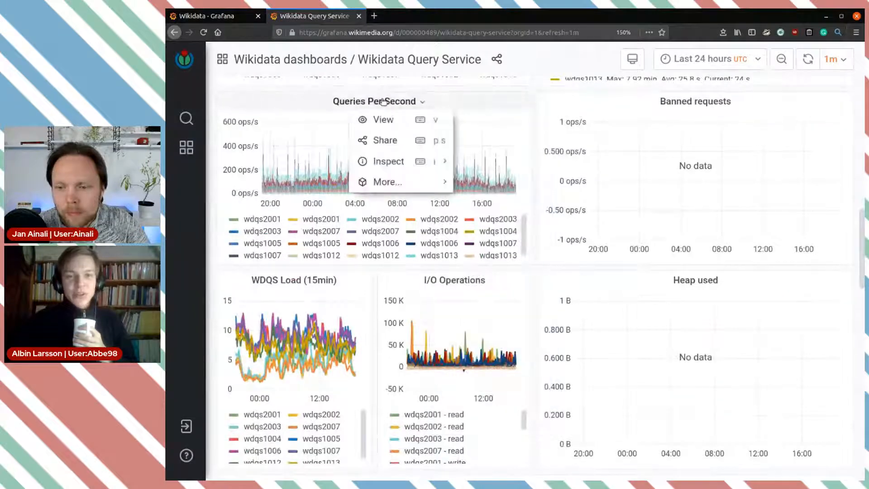
{"action": "left_click", "coordinate": [384, 119]}
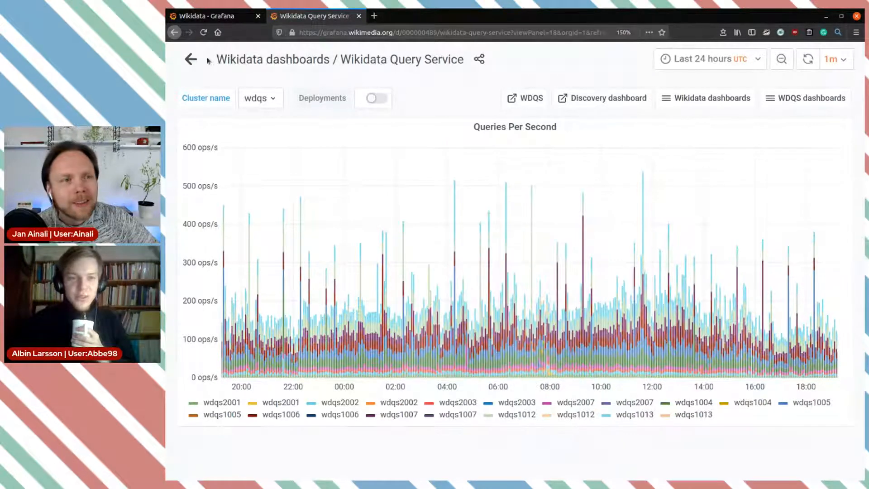
{"action": "left_click", "coordinate": [190, 59]}
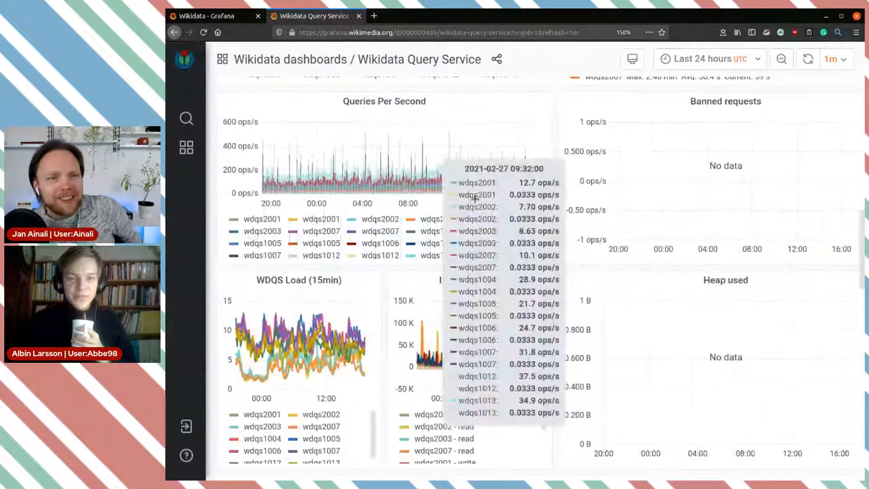
- Examine the remaining Wikidata Query Service panels from WDQS Load down to Parallel queries count, and close that dashboard
{"action": "scroll", "coordinate": [540, 332], "scroll_direction": "down", "scroll_amount": 4}
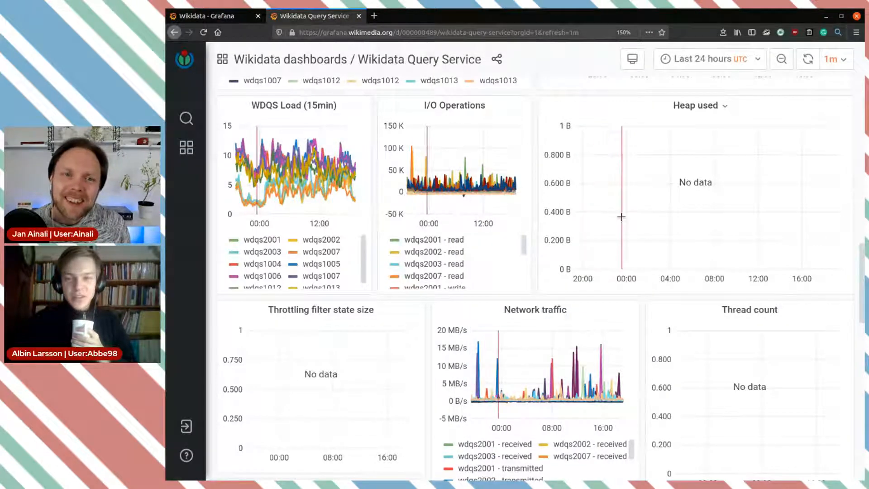
{"action": "scroll", "coordinate": [621, 217], "scroll_direction": "down", "scroll_amount": 2}
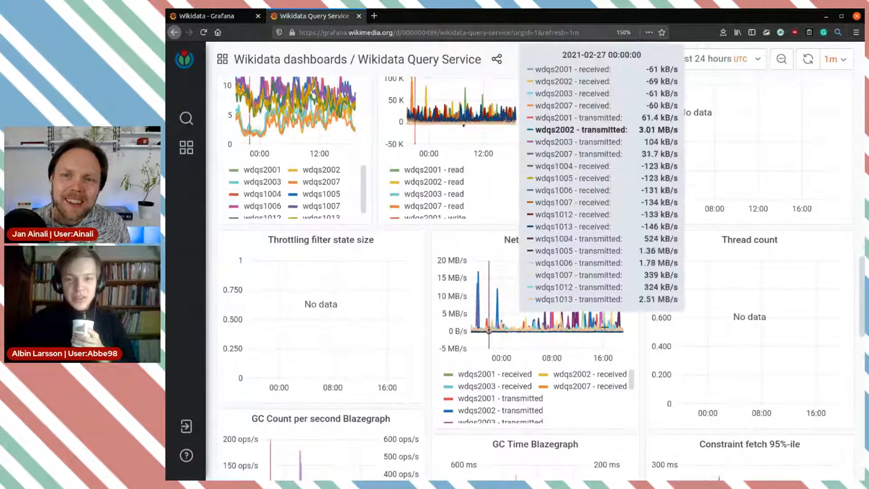
{"action": "scroll", "coordinate": [633, 330], "scroll_direction": "down", "scroll_amount": 5}
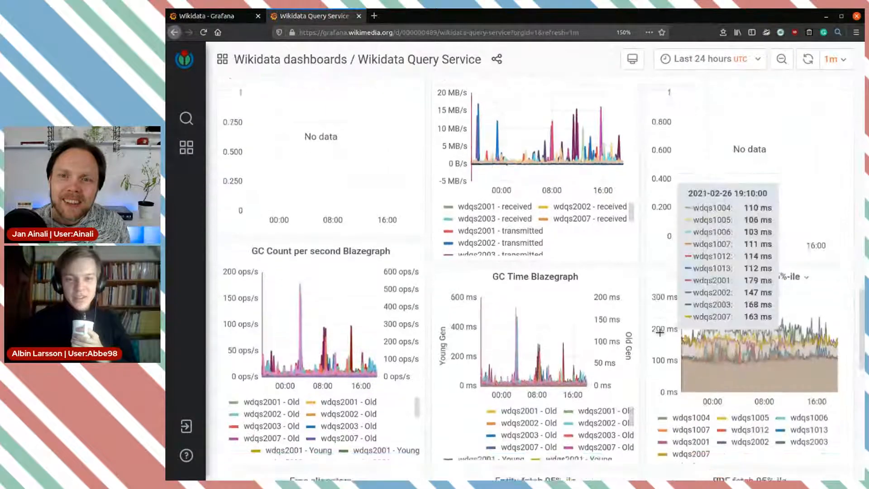
{"action": "scroll", "coordinate": [660, 333], "scroll_direction": "down", "scroll_amount": 1}
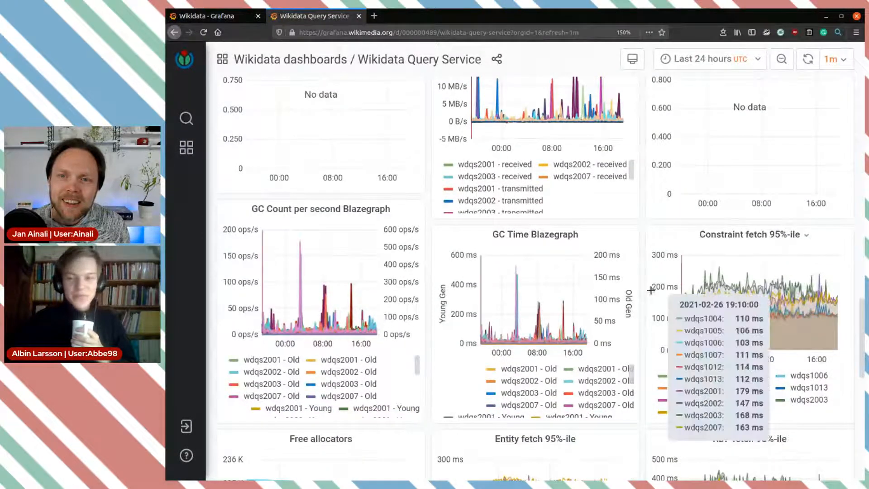
{"action": "scroll", "coordinate": [650, 290], "scroll_direction": "down", "scroll_amount": 2}
{"action": "scroll", "coordinate": [651, 290], "scroll_direction": "down", "scroll_amount": 2}
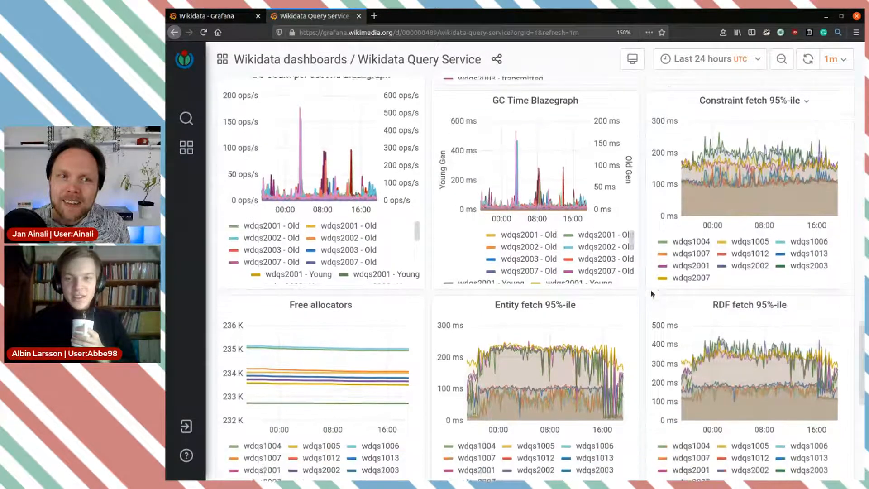
{"action": "scroll", "coordinate": [651, 290], "scroll_direction": "down", "scroll_amount": 9}
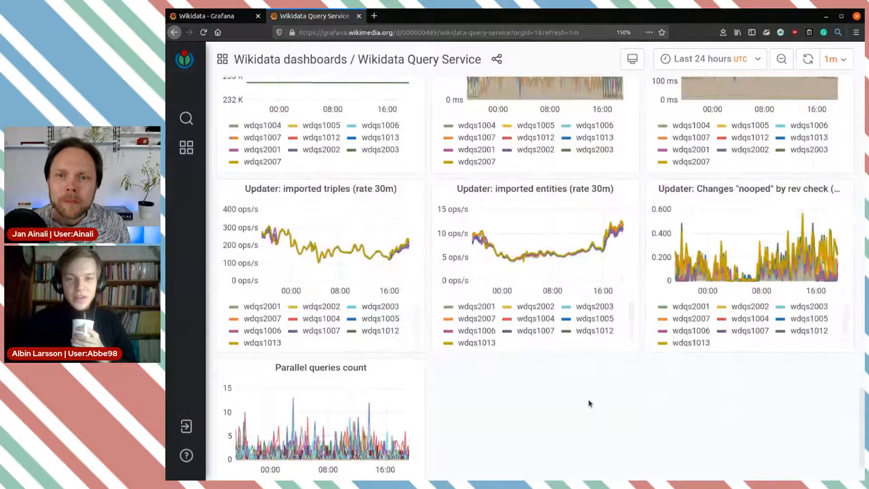
{"action": "scroll", "coordinate": [609, 362], "scroll_direction": "down", "scroll_amount": 2}
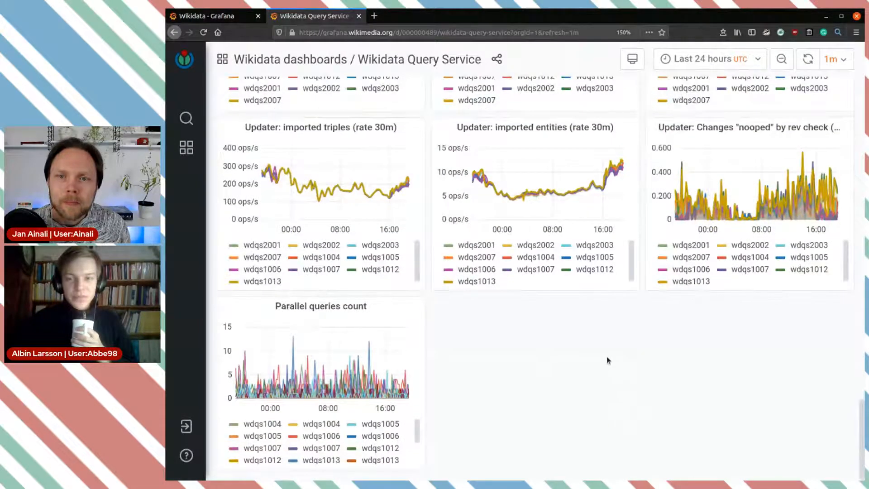
{"action": "left_click", "coordinate": [360, 16]}
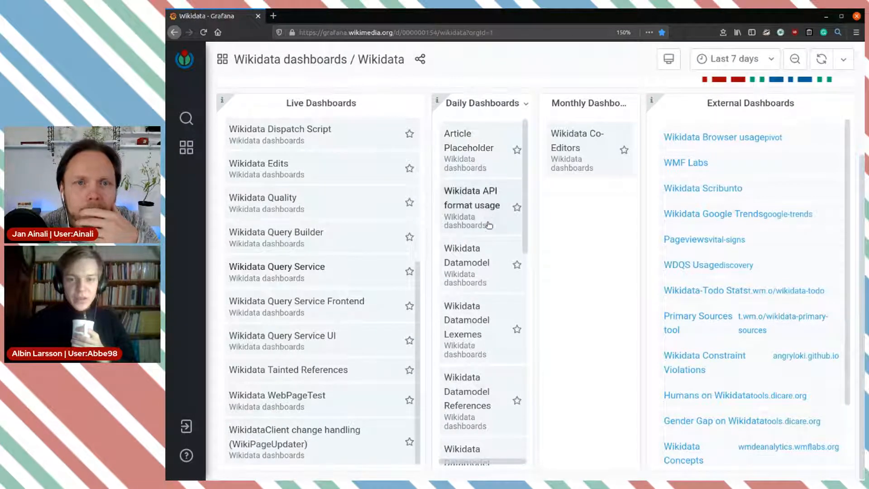
- Open the Wikidata Entity Usage and Wikidata top page views dashboards from the Daily Dashboards list in separate new tabs
{"action": "scroll", "coordinate": [489, 275], "scroll_direction": "down", "scroll_amount": 3}
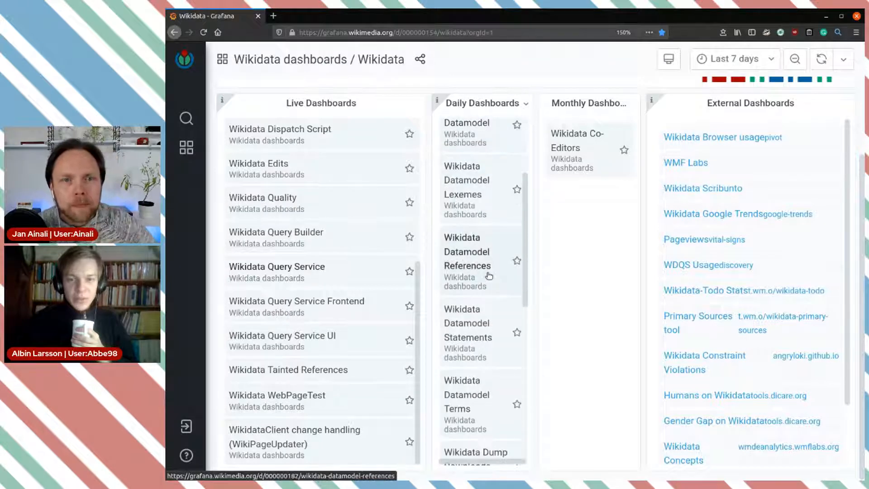
{"action": "scroll", "coordinate": [487, 243], "scroll_direction": "down", "scroll_amount": 1}
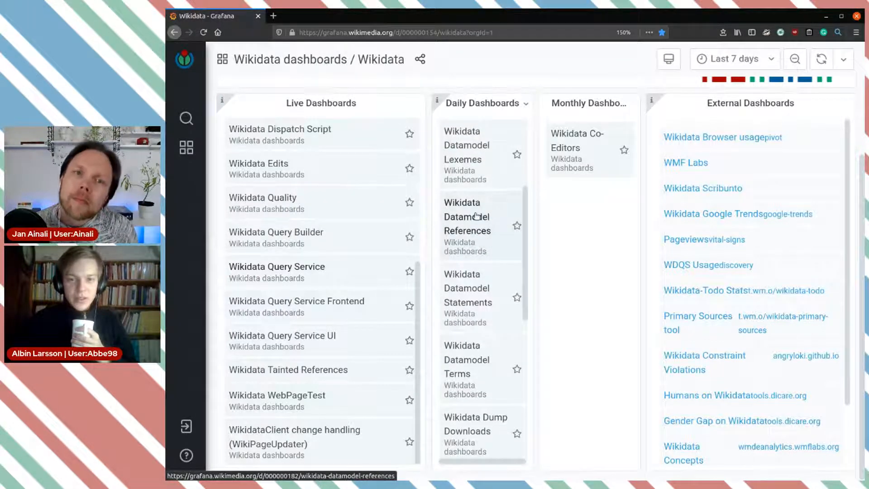
{"action": "scroll", "coordinate": [480, 290], "scroll_direction": "down", "scroll_amount": 3}
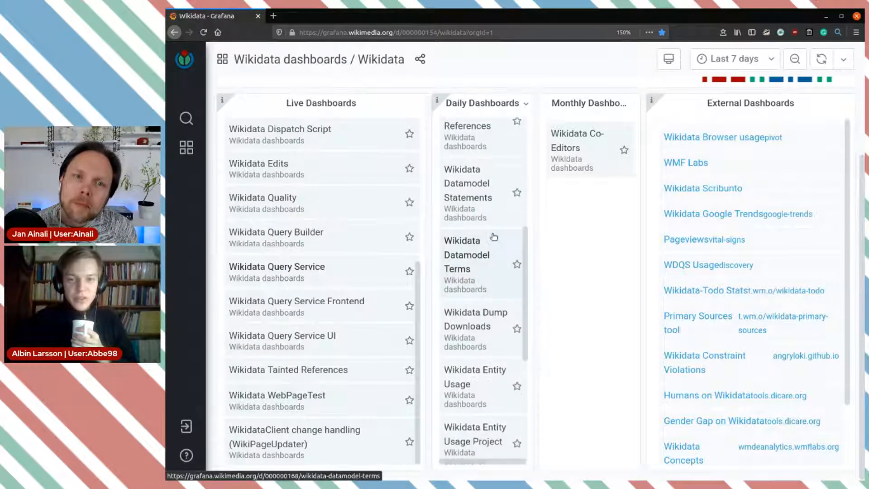
{"action": "scroll", "coordinate": [493, 235], "scroll_direction": "down", "scroll_amount": 5}
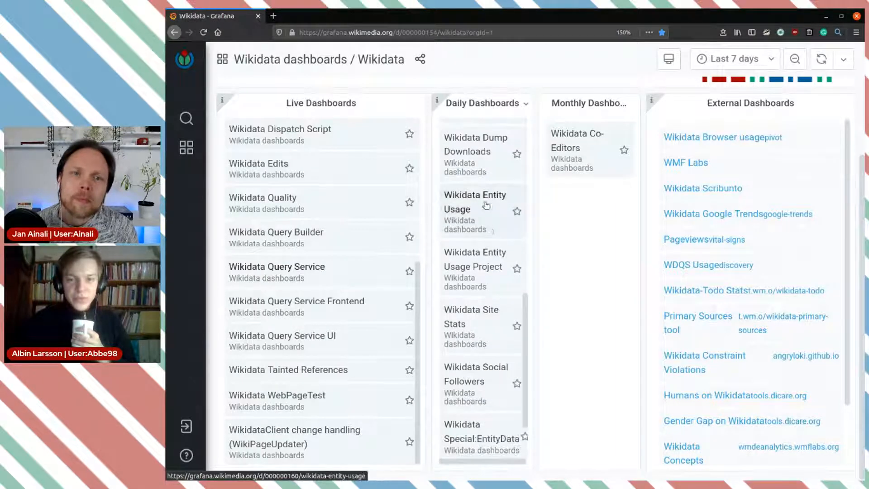
{"action": "middle_click", "coordinate": [491, 198]}
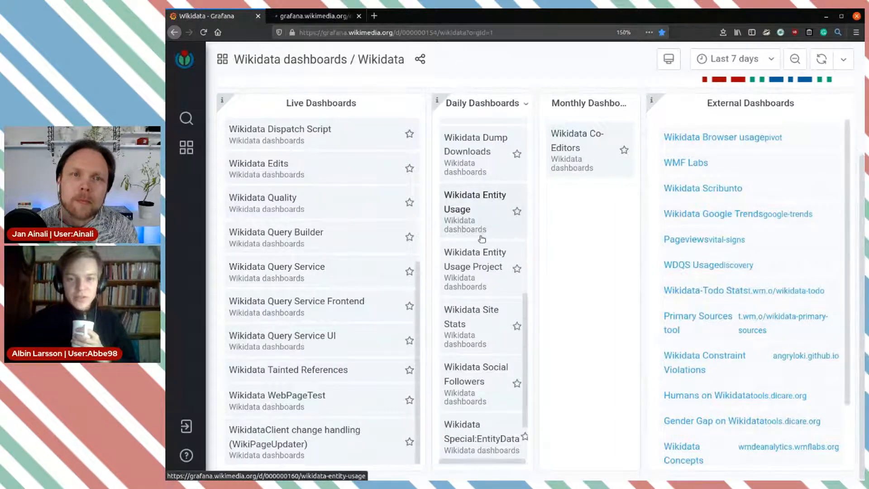
{"action": "scroll", "coordinate": [494, 333], "scroll_direction": "down", "scroll_amount": 3}
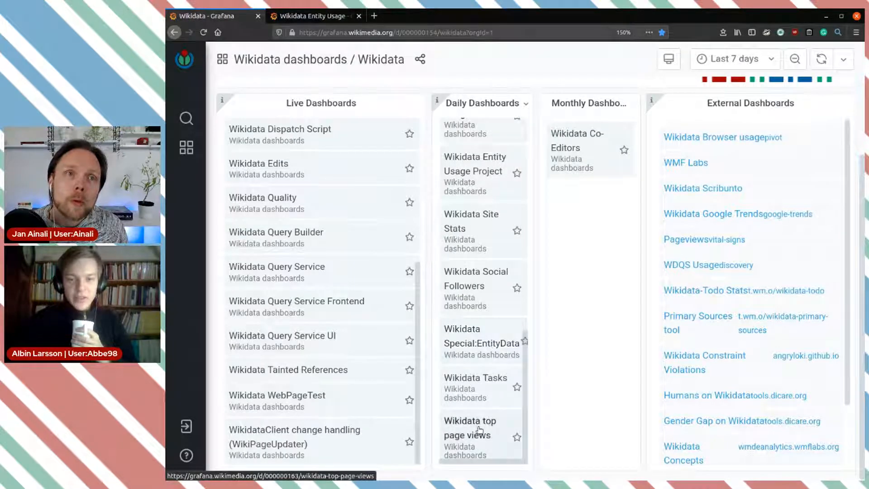
{"action": "middle_click", "coordinate": [488, 172]}
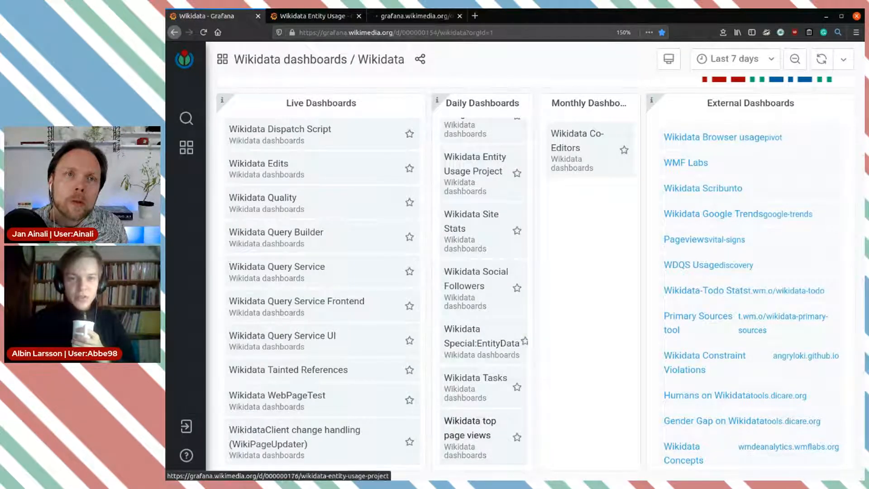
- Switch to the Wikidata Entity Usage dashboard and examine the L - Labels description and the Sitelinks (S) usage figure, highlighting its digits
{"action": "left_click", "coordinate": [325, 18]}
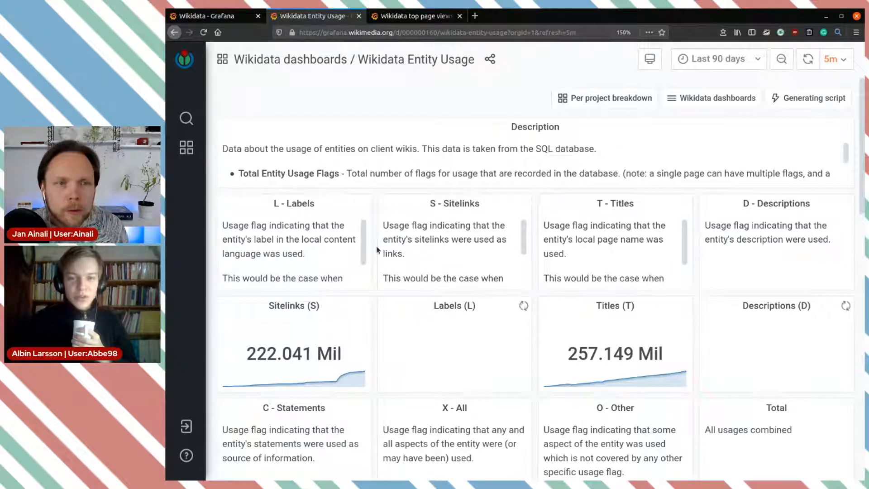
{"action": "scroll", "coordinate": [363, 245], "scroll_direction": "down", "scroll_amount": 2}
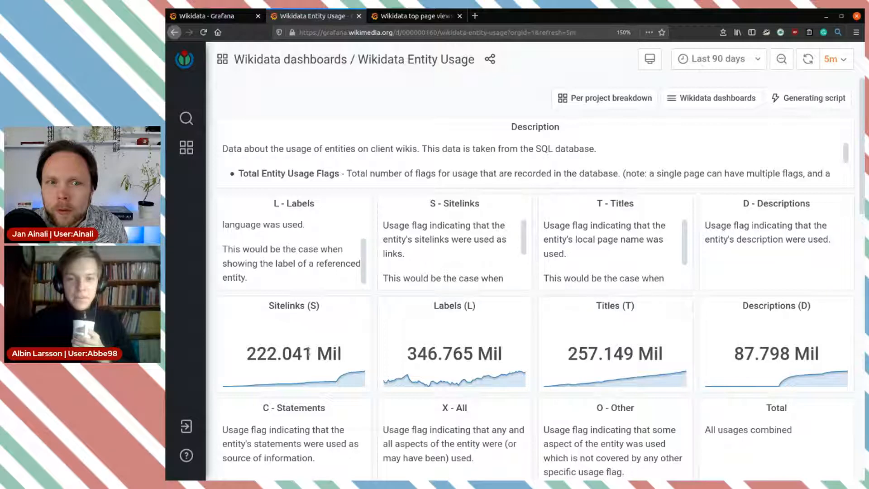
{"action": "left_click_drag", "start_coordinate": [247, 353], "coordinate": [319, 356]}
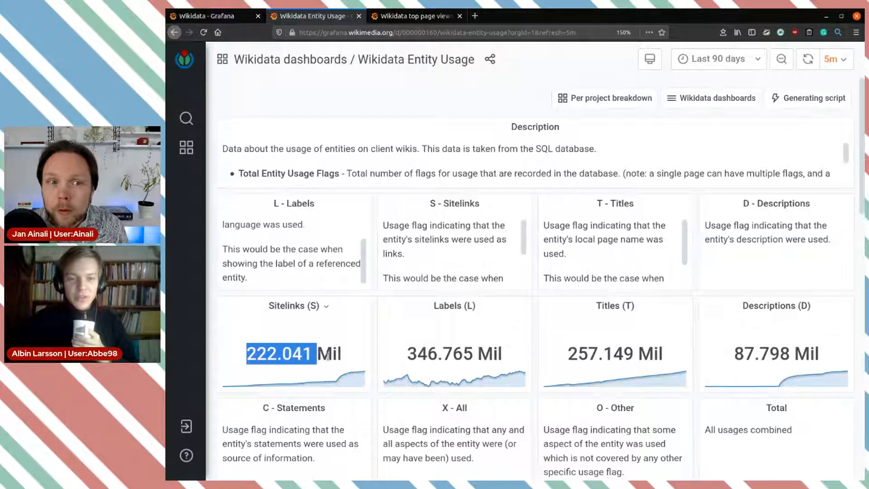
{"action": "left_click", "coordinate": [334, 356]}
{"action": "scroll", "coordinate": [334, 356], "scroll_direction": "down", "scroll_amount": 3}
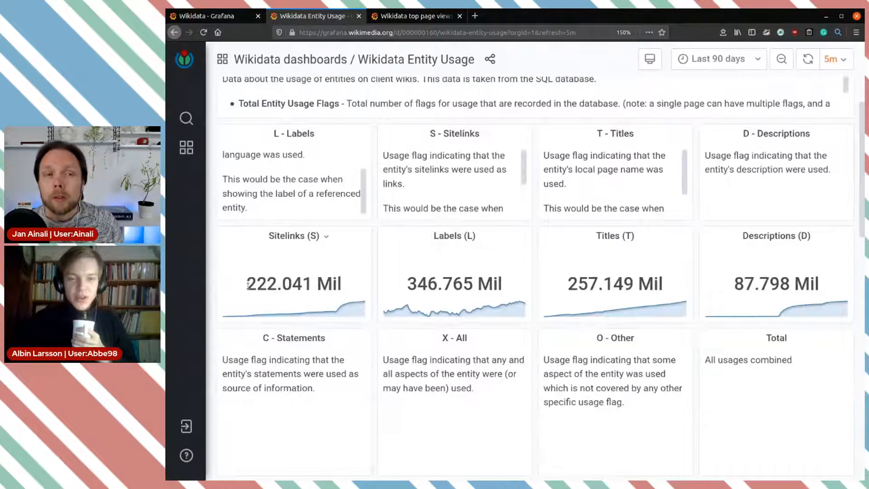
{"action": "left_click_drag", "start_coordinate": [272, 283], "coordinate": [242, 285]}
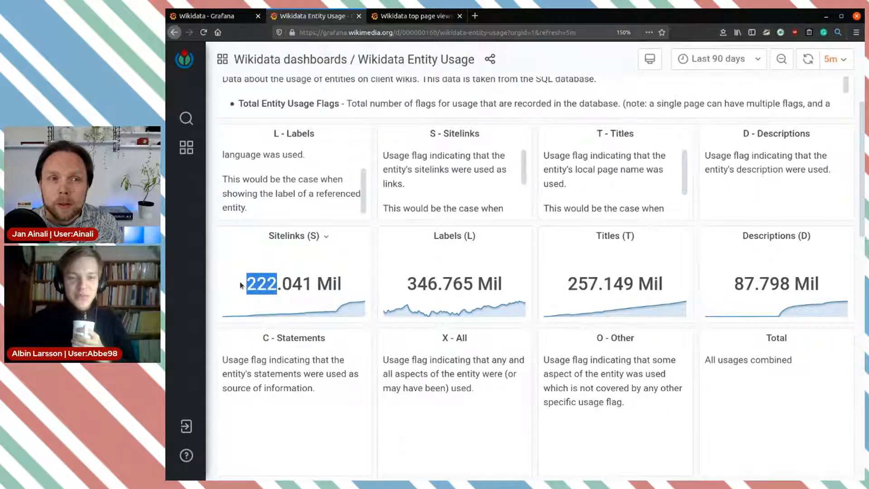
{"action": "left_click", "coordinate": [279, 285]}
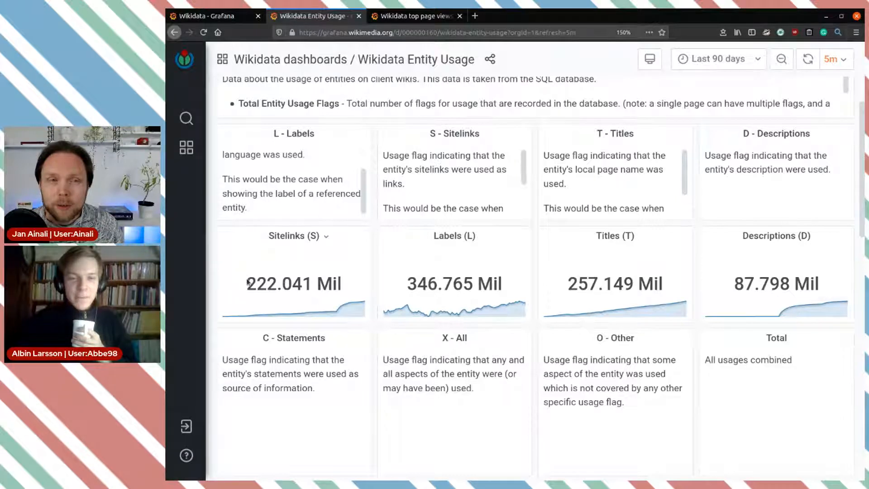
{"action": "left_click_drag", "start_coordinate": [248, 284], "coordinate": [278, 284]}
{"action": "left_click", "coordinate": [281, 288]}
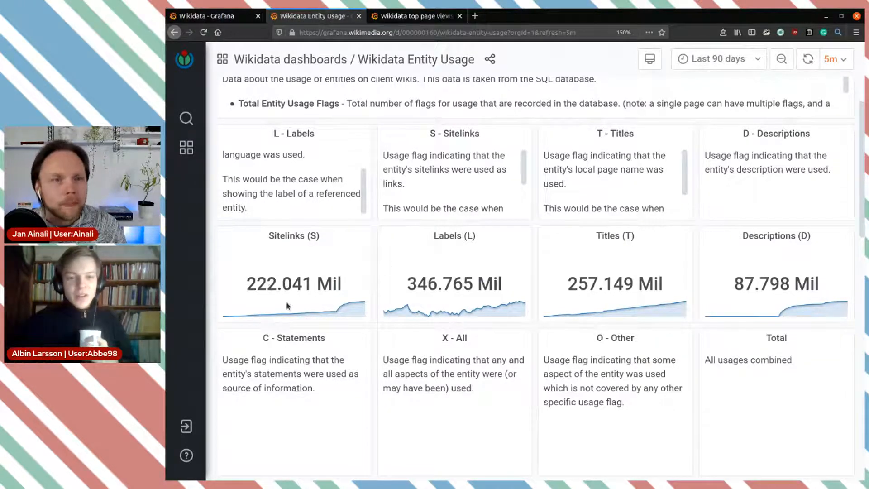
{"action": "left_click_drag", "start_coordinate": [249, 284], "coordinate": [313, 288]}
{"action": "left_click", "coordinate": [314, 289]}
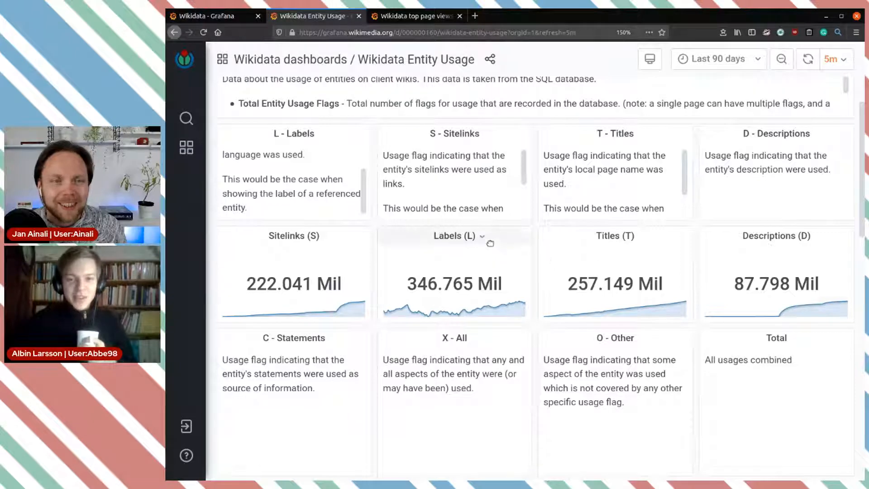
- Examine the Labels (L) usage figure on the Wikidata Entity Usage dashboard, highlighting its leading digits
{"action": "scroll", "coordinate": [491, 243], "scroll_direction": "down", "scroll_amount": 1}
{"action": "left_click_drag", "start_coordinate": [312, 250], "coordinate": [274, 249]}
{"action": "left_click", "coordinate": [477, 253]}
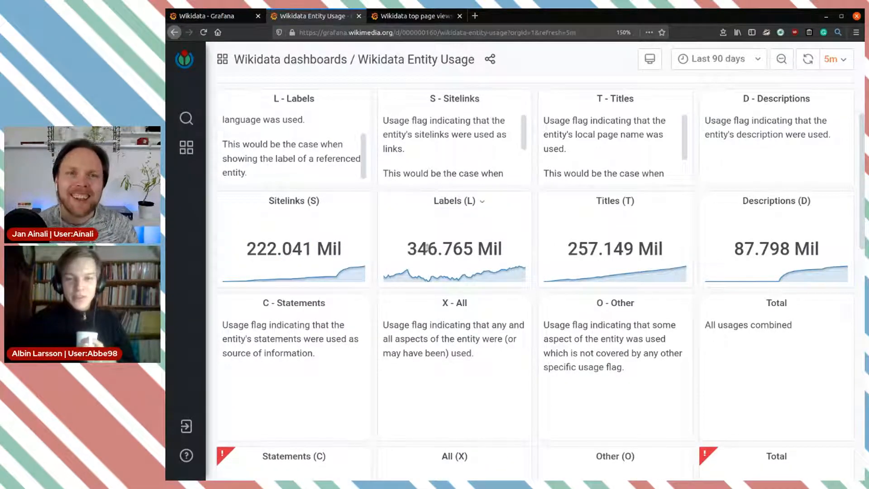
{"action": "mouse_move", "coordinate": [409, 249]}
{"action": "left_mouse_down"}
{"action": "mouse_move", "coordinate": [454, 249]}
{"action": "mouse_move", "coordinate": [410, 249]}
{"action": "left_mouse_up"}
{"action": "left_click", "coordinate": [472, 252]}
{"action": "left_click", "coordinate": [410, 250]}
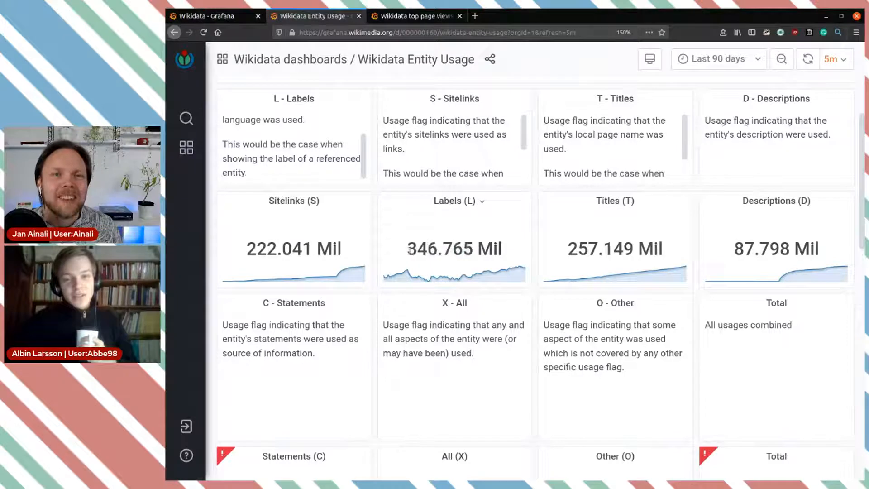
{"action": "left_click_drag", "start_coordinate": [408, 251], "coordinate": [438, 254]}
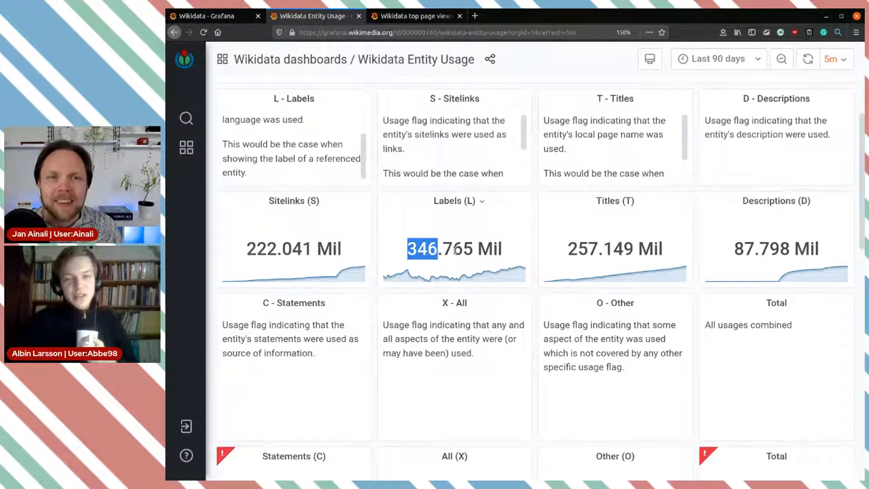
{"action": "left_click", "coordinate": [457, 249]}
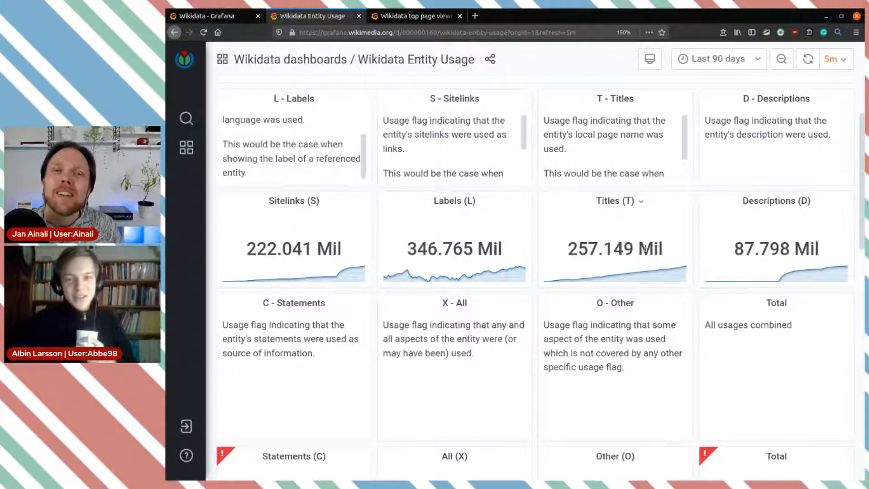
- Examine the Titles (T) and Descriptions (D) usage figures and the dashboard's description on Wikidata Entity Usage
{"action": "scroll", "coordinate": [644, 248], "scroll_direction": "down", "scroll_amount": 1}
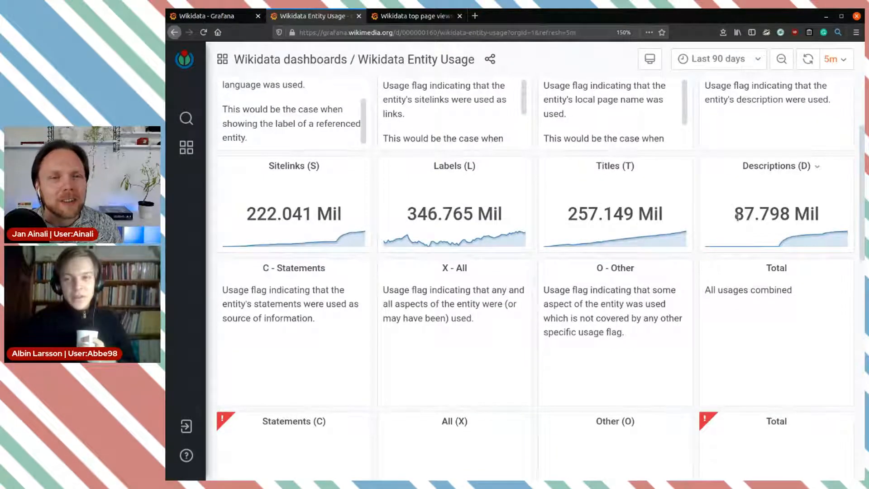
{"action": "scroll", "coordinate": [495, 215], "scroll_direction": "up", "scroll_amount": 1}
{"action": "scroll", "coordinate": [495, 215], "scroll_direction": "up", "scroll_amount": 2}
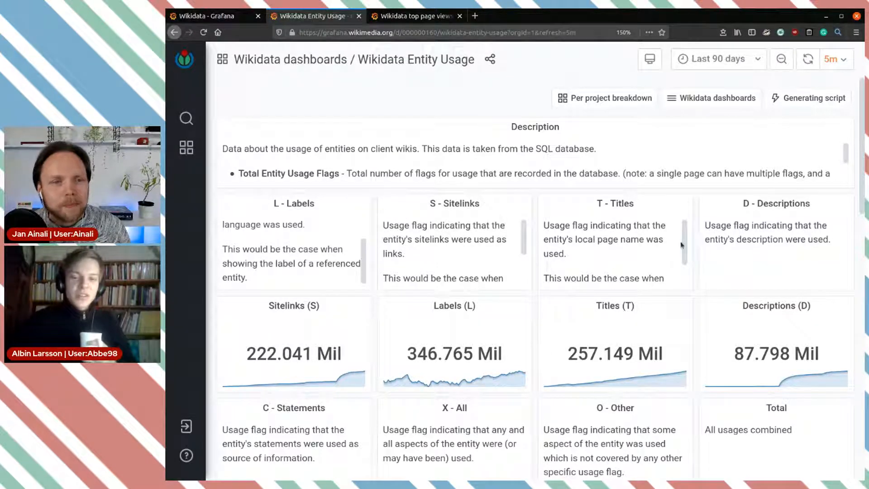
- Examine the Statements (C), All (X), Other (O) and Total figures and the Total Entity Usage Flags and Total Entity Usage Pages charts
{"action": "scroll", "coordinate": [679, 244], "scroll_direction": "down", "scroll_amount": 1}
{"action": "scroll", "coordinate": [530, 341], "scroll_direction": "down", "scroll_amount": 5}
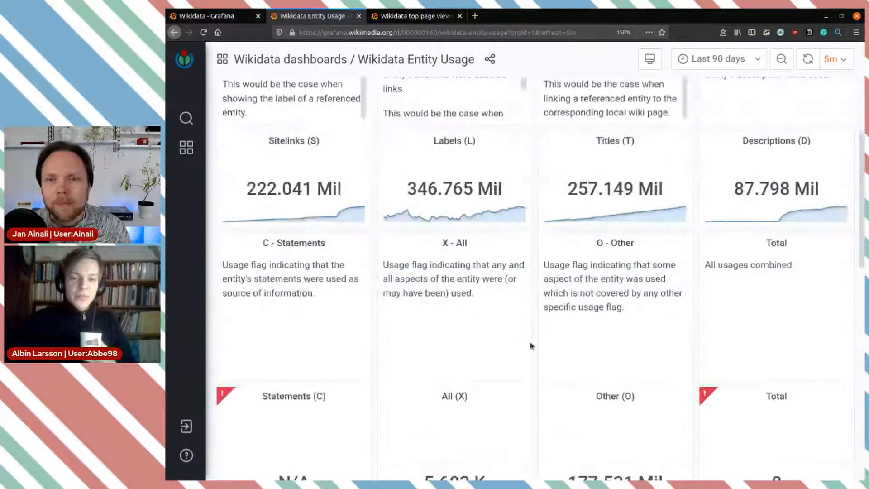
{"action": "scroll", "coordinate": [537, 293], "scroll_direction": "down", "scroll_amount": 3}
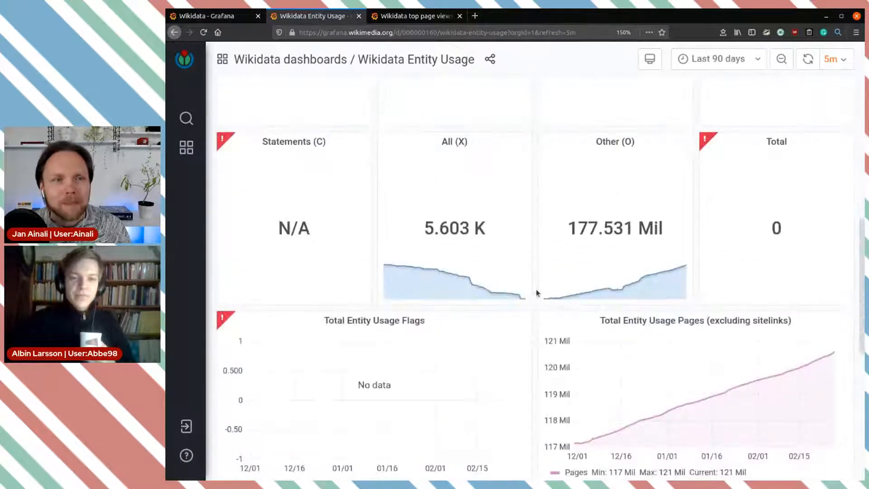
{"action": "mouse_move", "coordinate": [220, 141]}
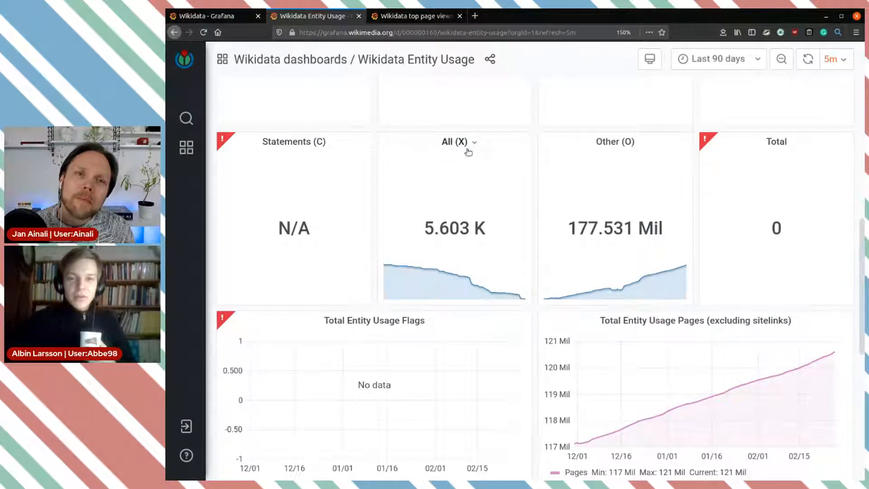
{"action": "scroll", "coordinate": [677, 153], "scroll_direction": "down", "scroll_amount": 3}
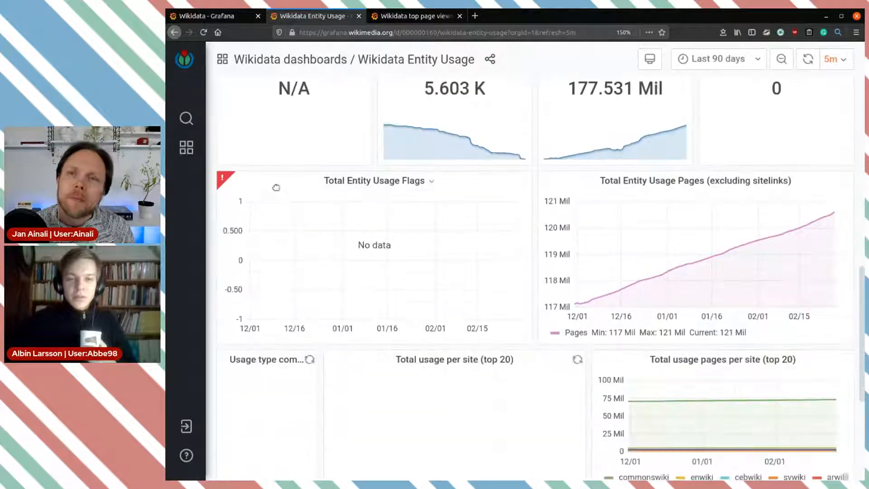
{"action": "mouse_move", "coordinate": [230, 180]}
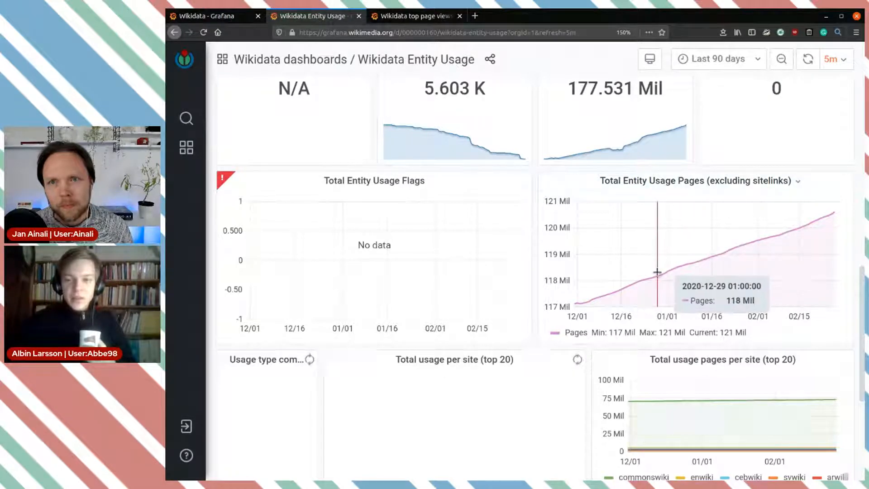
- View the Total usage pages per site (top 20) chart on its own, read its per-wiki values, and return to the dashboard
{"action": "scroll", "coordinate": [776, 244], "scroll_direction": "down", "scroll_amount": 3}
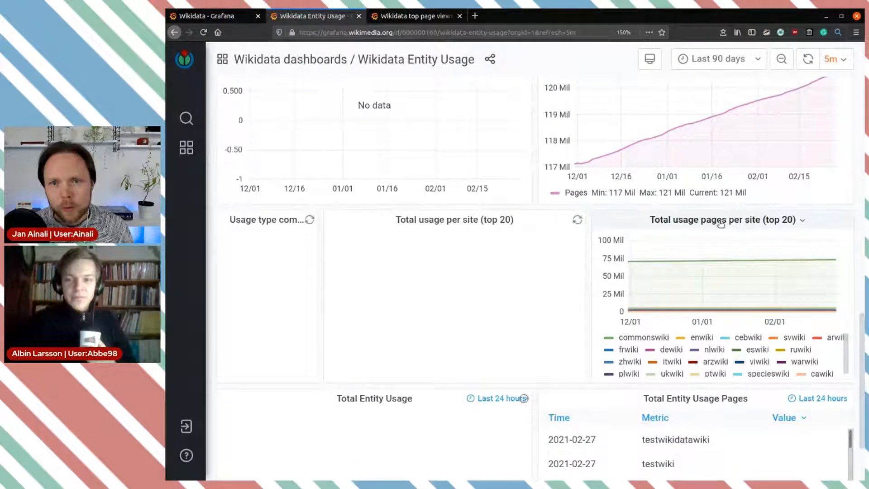
{"action": "left_click", "coordinate": [720, 224]}
{"action": "left_click", "coordinate": [747, 237]}
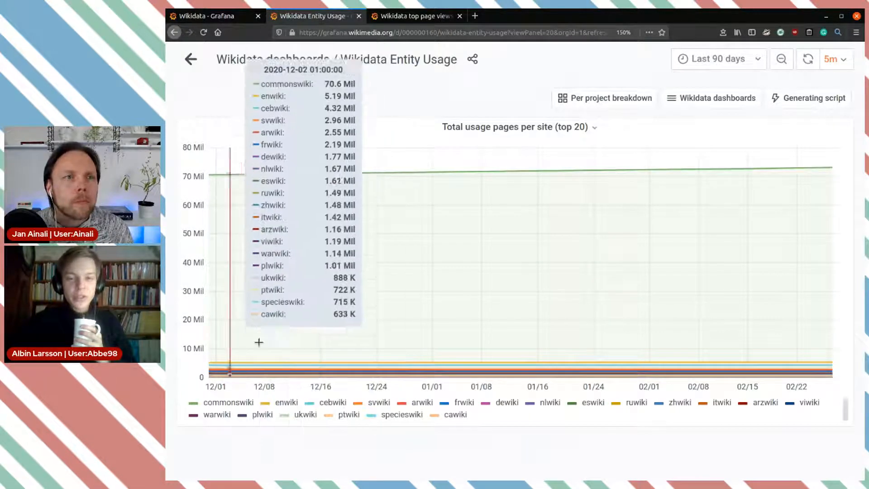
{"action": "left_click", "coordinate": [174, 32]}
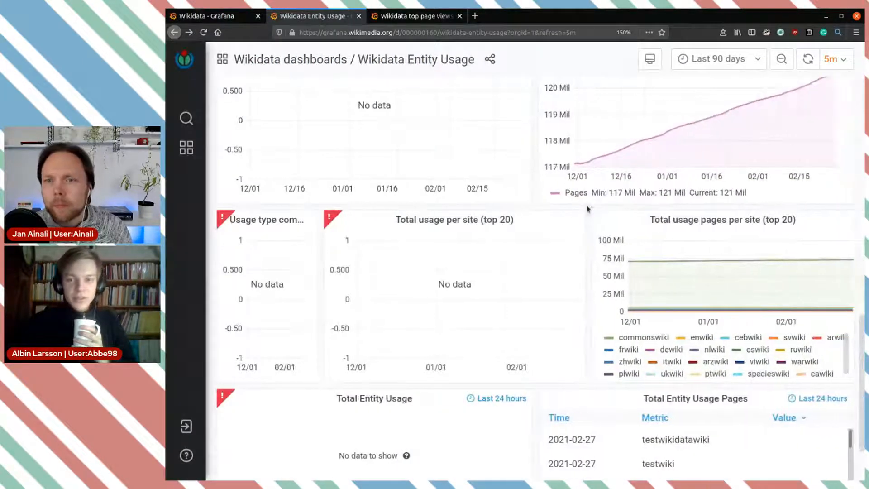
- Examine the last-24-hours Total Entity Usage and Total Entity Usage Pages panels, and return to the start of the dashboard
{"action": "scroll", "coordinate": [614, 212], "scroll_direction": "down", "scroll_amount": 2}
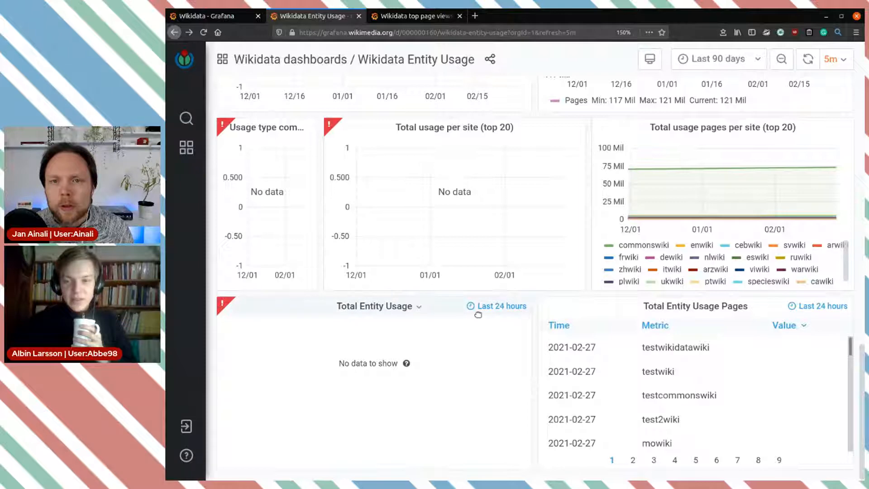
{"action": "scroll", "coordinate": [537, 224], "scroll_direction": "up", "scroll_amount": 10}
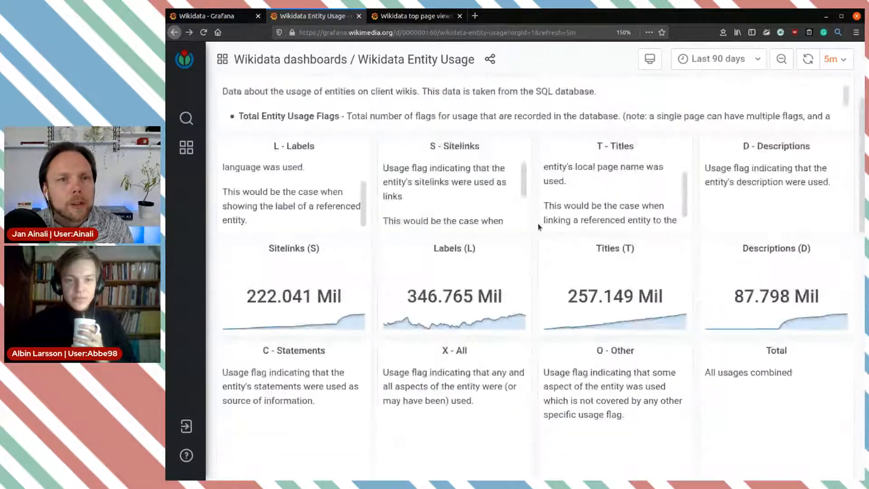
{"action": "scroll", "coordinate": [538, 224], "scroll_direction": "up", "scroll_amount": 2}
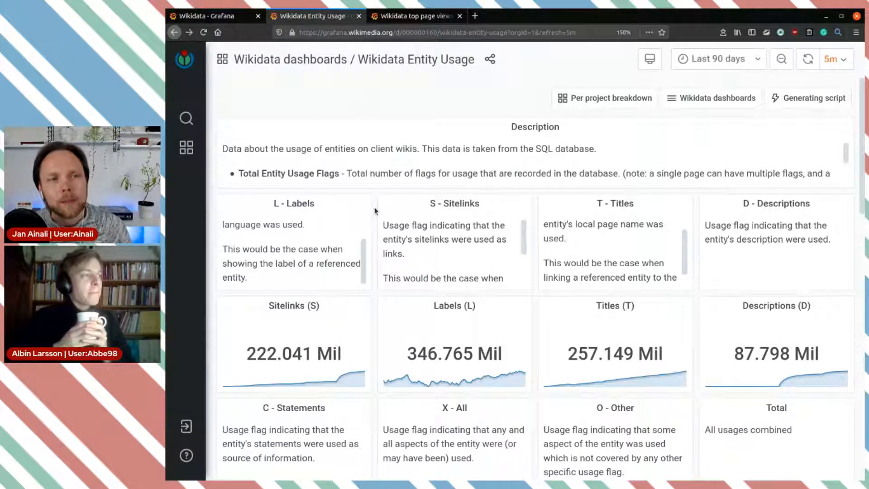
- Switch back to the Wikidata overview dashboard and look through its whole Daily Dashboards list
{"action": "left_click", "coordinate": [219, 15]}
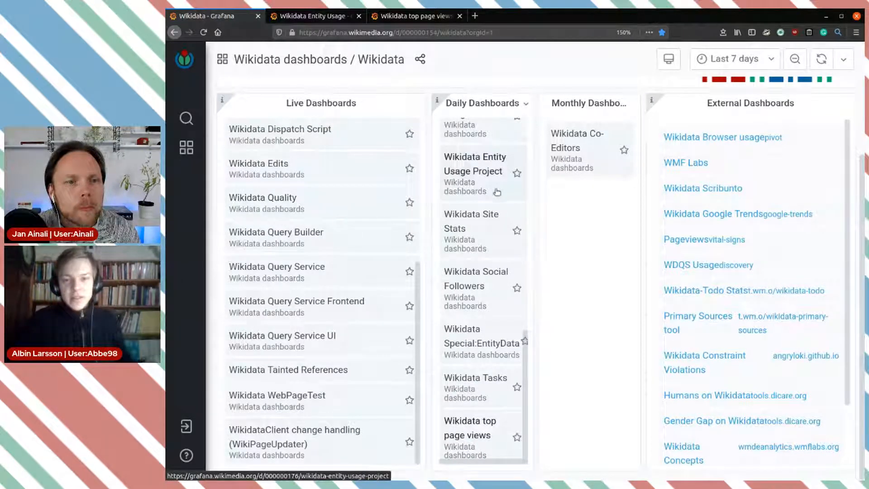
{"action": "scroll", "coordinate": [491, 191], "scroll_direction": "up", "scroll_amount": 6}
{"action": "scroll", "coordinate": [490, 190], "scroll_direction": "up", "scroll_amount": 3}
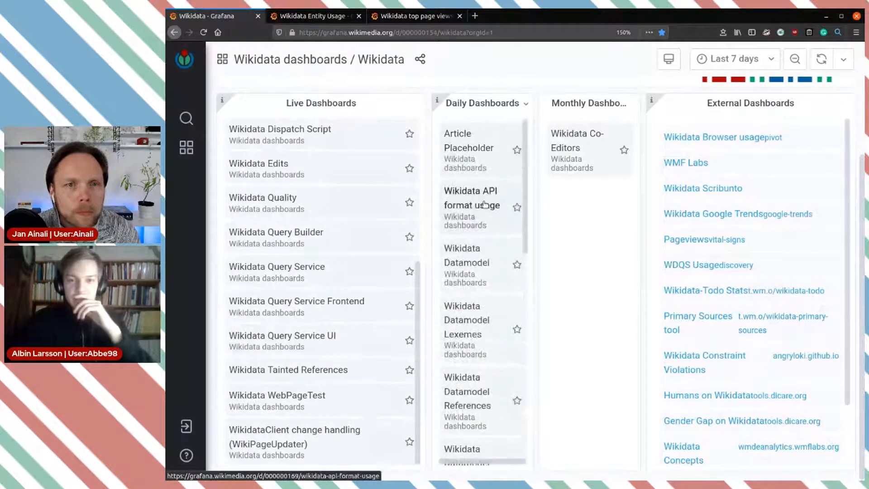
{"action": "scroll", "coordinate": [498, 270], "scroll_direction": "down", "scroll_amount": 6}
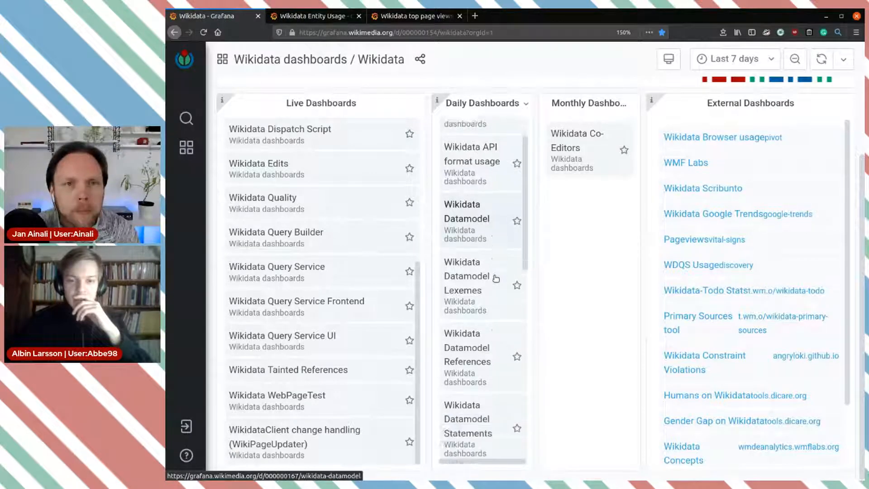
{"action": "scroll", "coordinate": [495, 278], "scroll_direction": "down", "scroll_amount": 4}
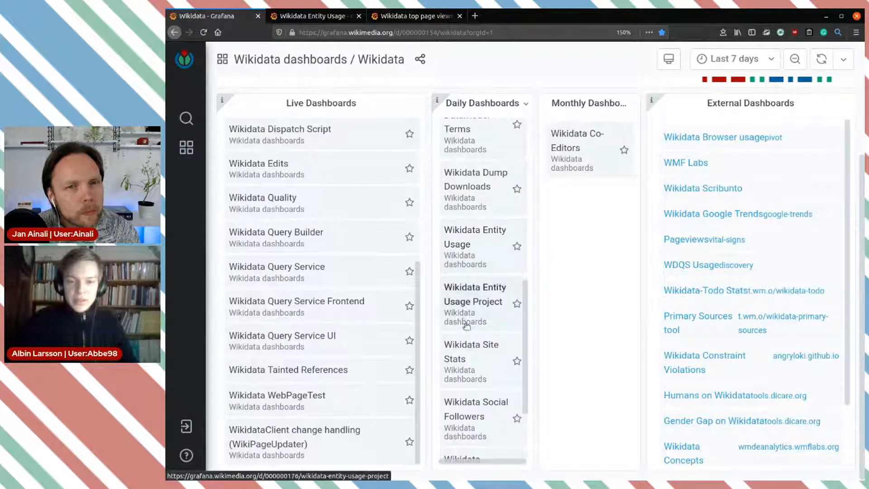
{"action": "scroll", "coordinate": [493, 349], "scroll_direction": "down", "scroll_amount": 5}
{"action": "scroll", "coordinate": [499, 353], "scroll_direction": "down", "scroll_amount": 1}
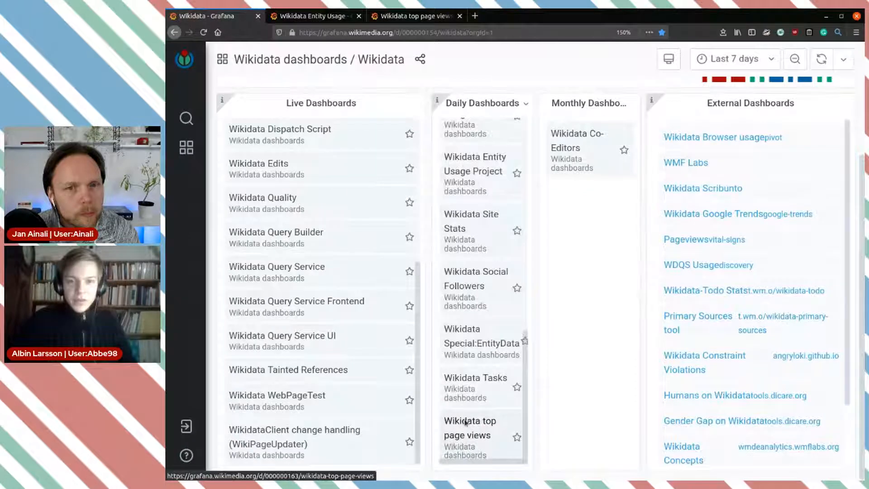
- View the list 1 panel of the Wikidata top page views dashboard on its own, and close both that dashboard and Wikidata Entity Usage
{"action": "left_click", "coordinate": [410, 16]}
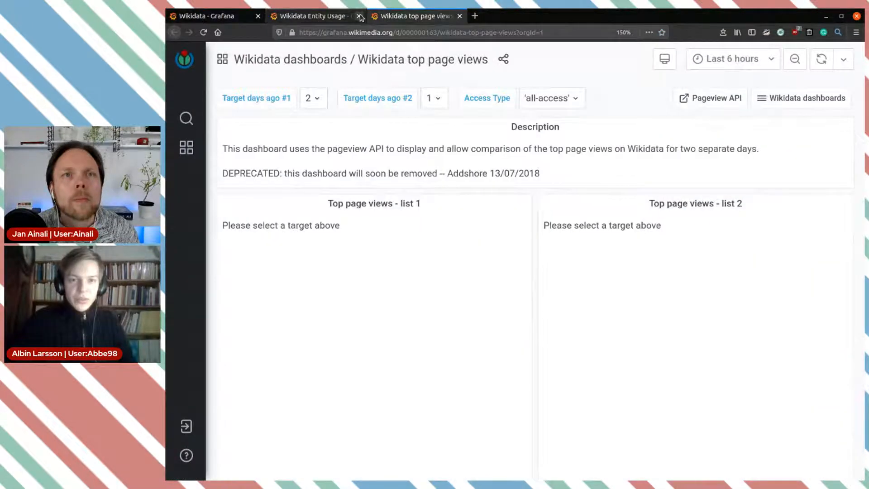
{"action": "left_click", "coordinate": [359, 16]}
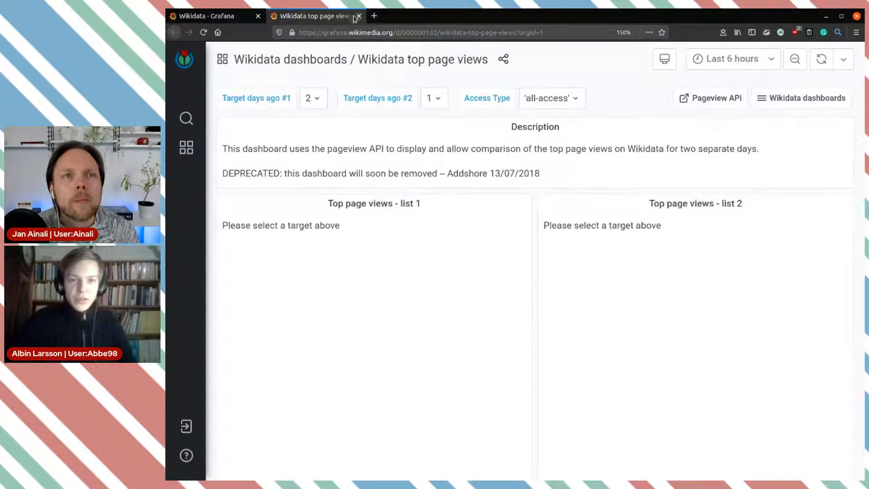
{"action": "left_click", "coordinate": [427, 207]}
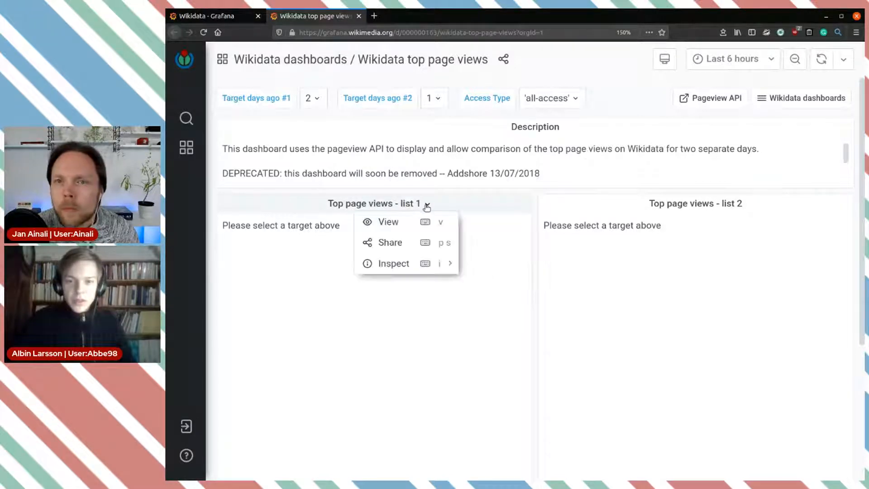
{"action": "left_click", "coordinate": [396, 221]}
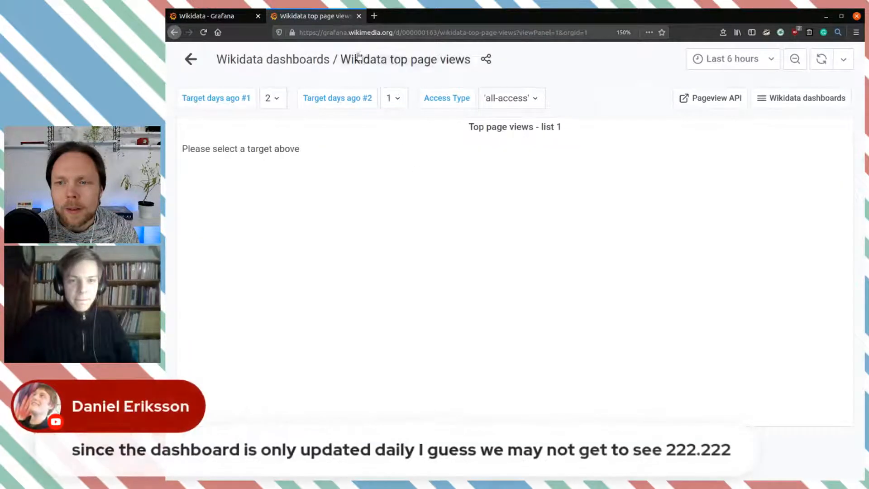
{"action": "left_click", "coordinate": [191, 58]}
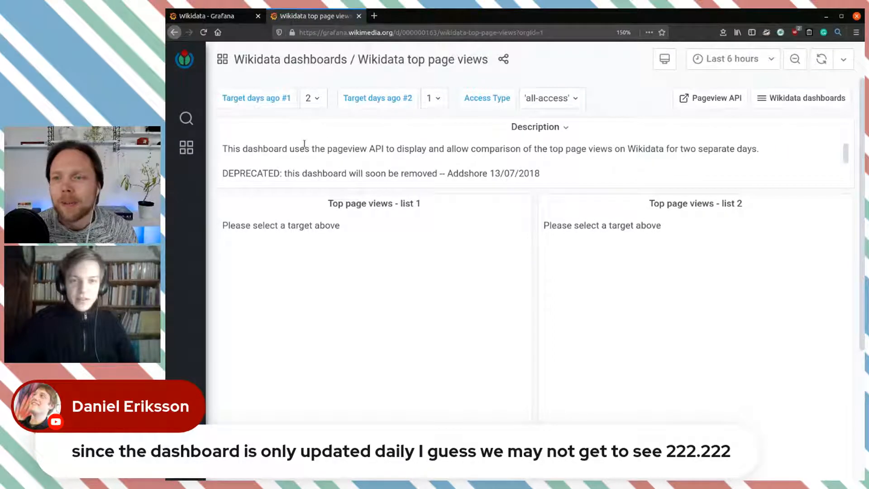
{"action": "left_click", "coordinate": [359, 15]}
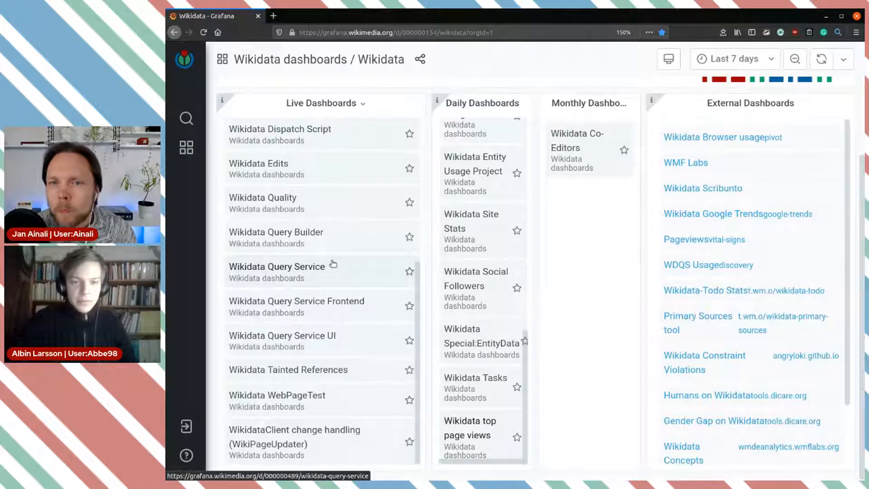
- Open the Wikibase API wbgetentities dashboard from Live Dashboards, examine its request charts, and return to the Wikidata overview
{"action": "scroll", "coordinate": [326, 255], "scroll_direction": "up", "scroll_amount": 3}
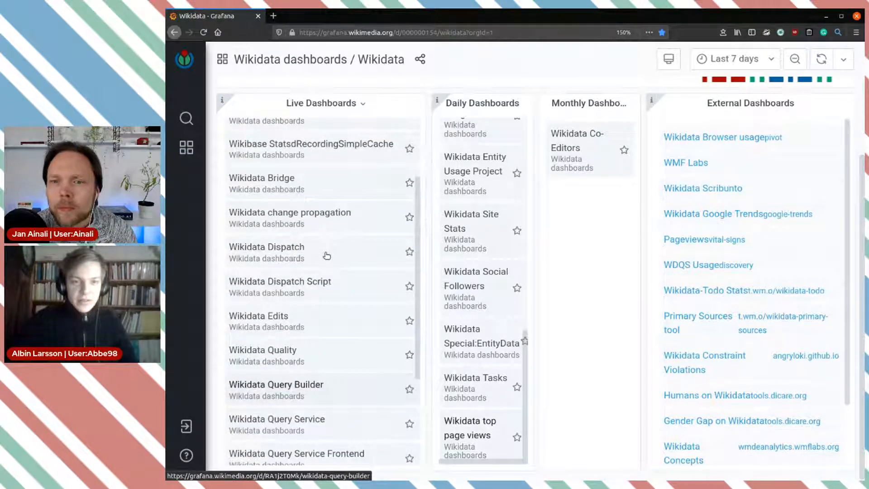
{"action": "scroll", "coordinate": [326, 255], "scroll_direction": "up", "scroll_amount": 2}
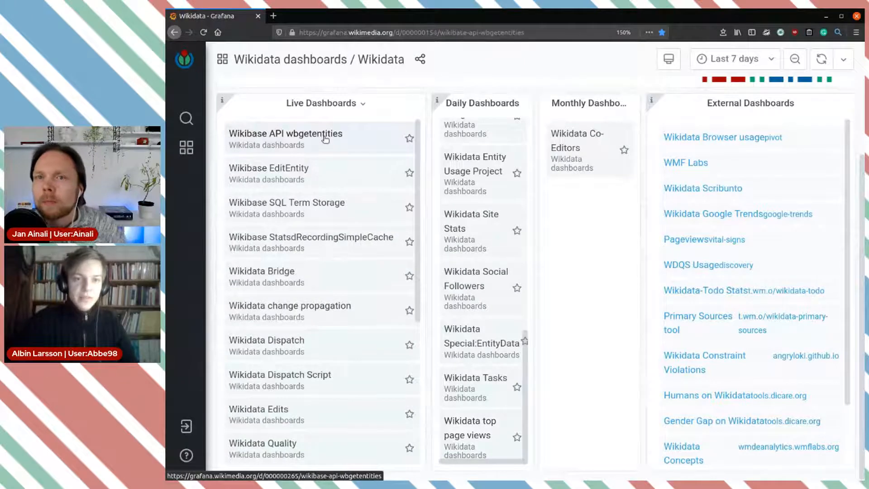
{"action": "left_click", "coordinate": [325, 137]}
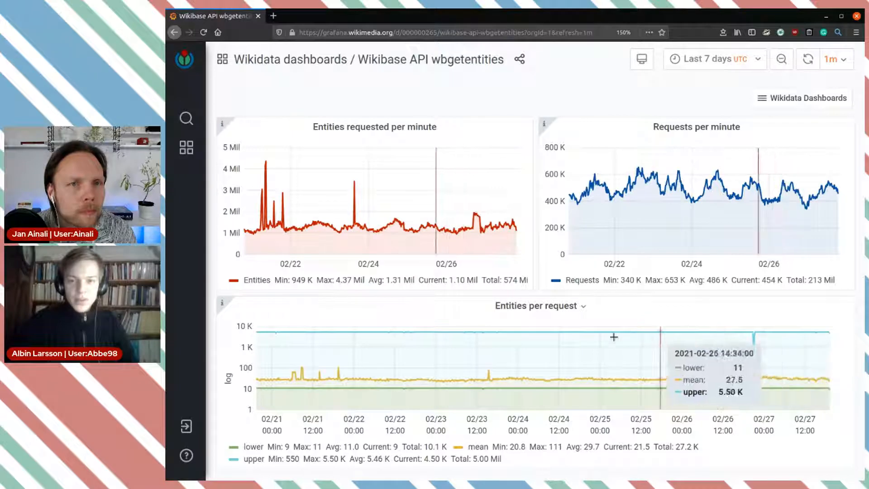
{"action": "left_click", "coordinate": [202, 32]}
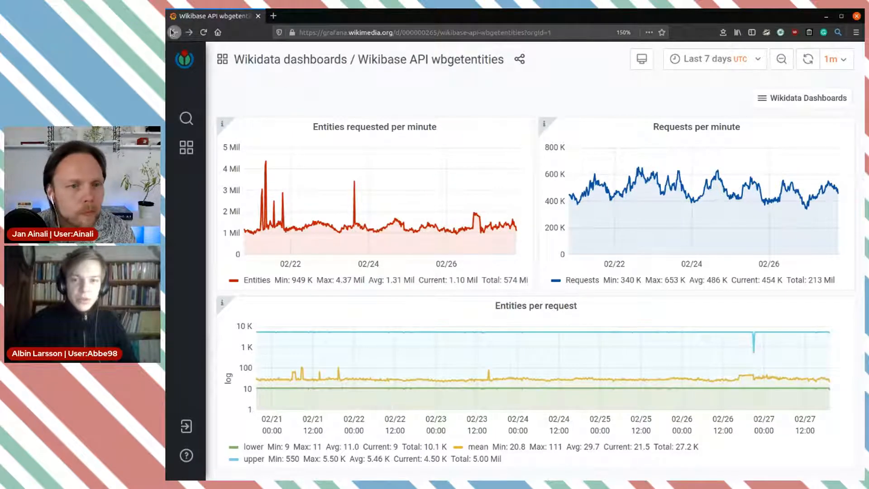
{"action": "left_click", "coordinate": [174, 33]}
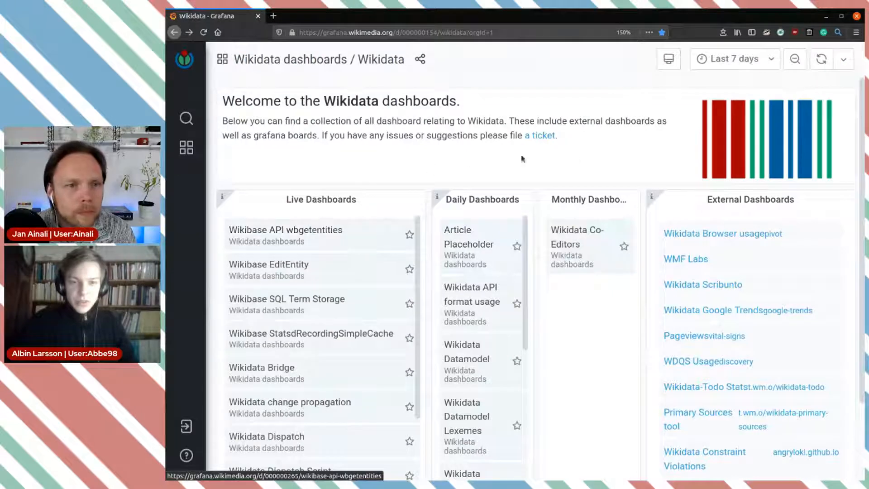
- Look through the Live Dashboards list on the Wikidata overview from Wikibase API wbgetentities to WikidataClient change handling
{"action": "scroll", "coordinate": [521, 154], "scroll_direction": "down", "scroll_amount": 3}
{"action": "scroll", "coordinate": [646, 301], "scroll_direction": "down", "scroll_amount": 2}
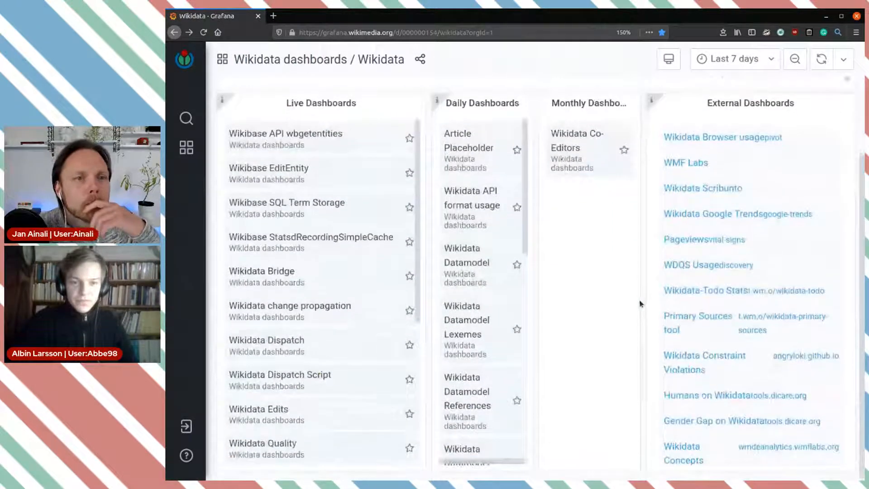
{"action": "scroll", "coordinate": [355, 253], "scroll_direction": "down", "scroll_amount": 2}
{"action": "scroll", "coordinate": [356, 259], "scroll_direction": "down", "scroll_amount": 2}
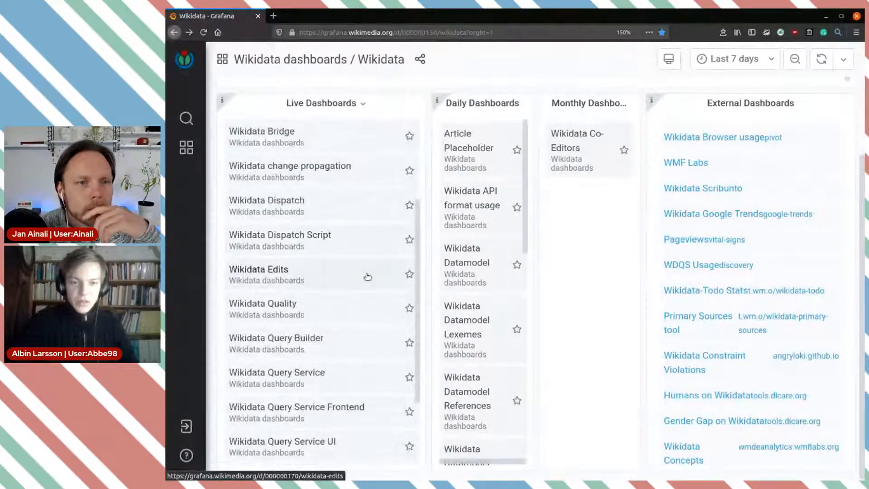
{"action": "scroll", "coordinate": [345, 313], "scroll_direction": "down", "scroll_amount": 1}
{"action": "scroll", "coordinate": [345, 313], "scroll_direction": "down", "scroll_amount": 3}
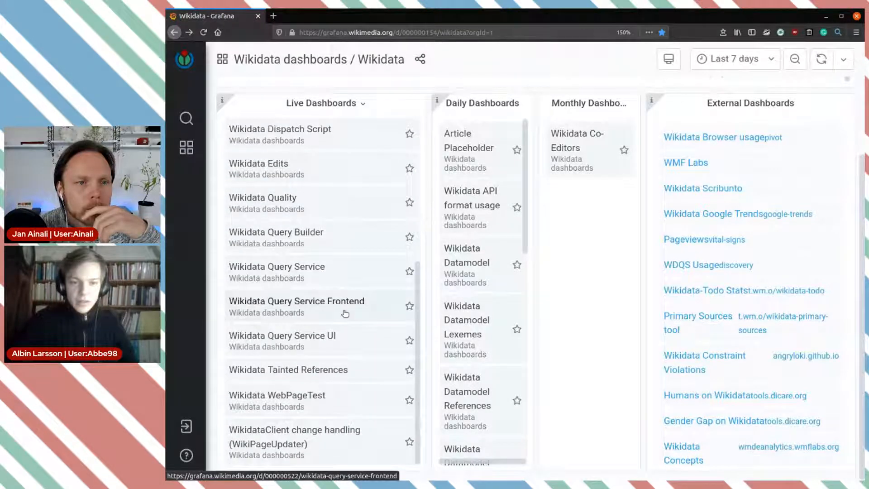
- Search the dashboards for "wikidata", browse the matches, and narrow the search to "wikidata API"
{"action": "left_click", "coordinate": [186, 119]}
{"action": "type", "text": "wikidata"}
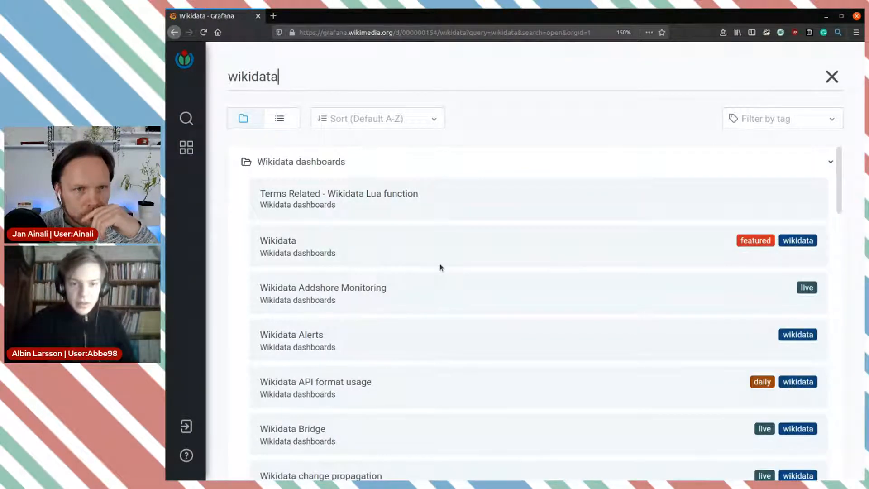
{"action": "scroll", "coordinate": [440, 268], "scroll_direction": "down", "scroll_amount": 4}
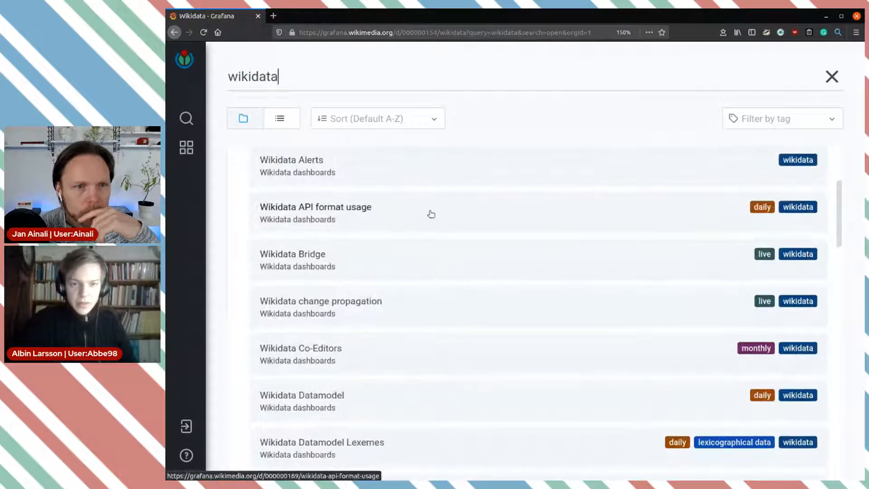
{"action": "scroll", "coordinate": [335, 262], "scroll_direction": "down", "scroll_amount": 3}
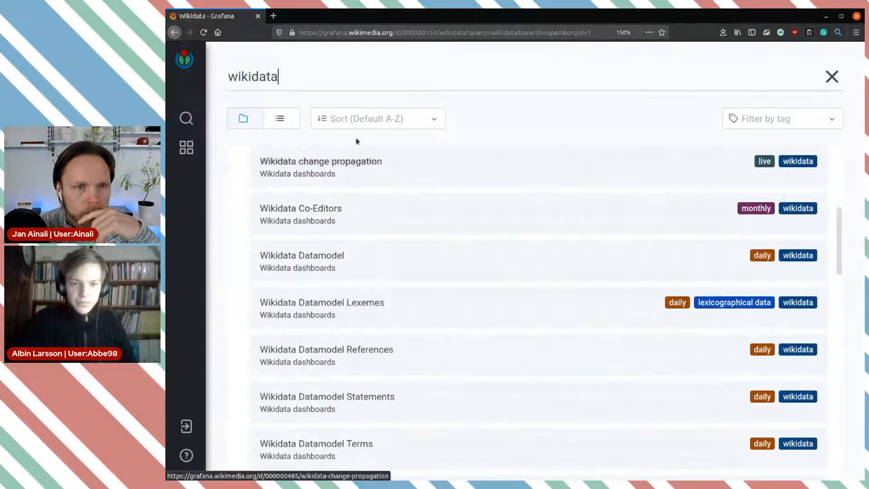
{"action": "type", "text": "API"}
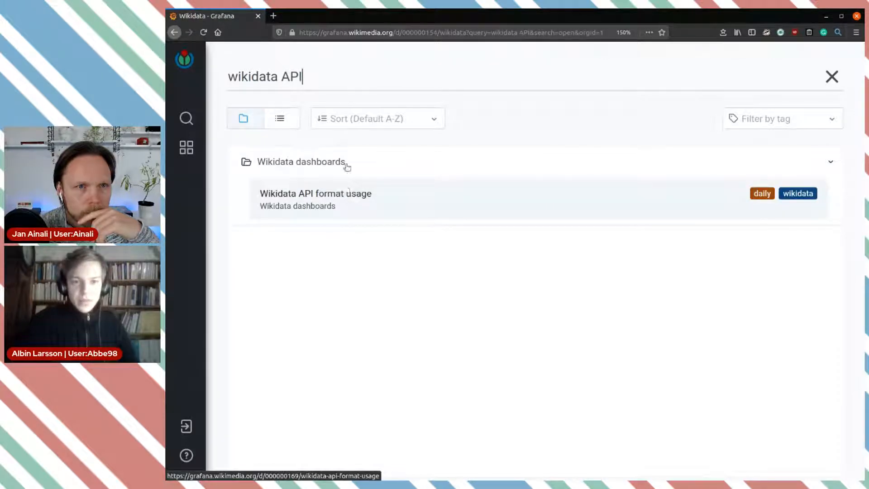
- Change the dashboard search to "wikidata entity"
{"action": "key", "text": "BackSpace"}
{"action": "key", "text": "BackSpace"}
{"action": "key", "text": "BackSpace"}
{"action": "key", "text": "BackSpace"}
{"action": "type", "text": "en"}
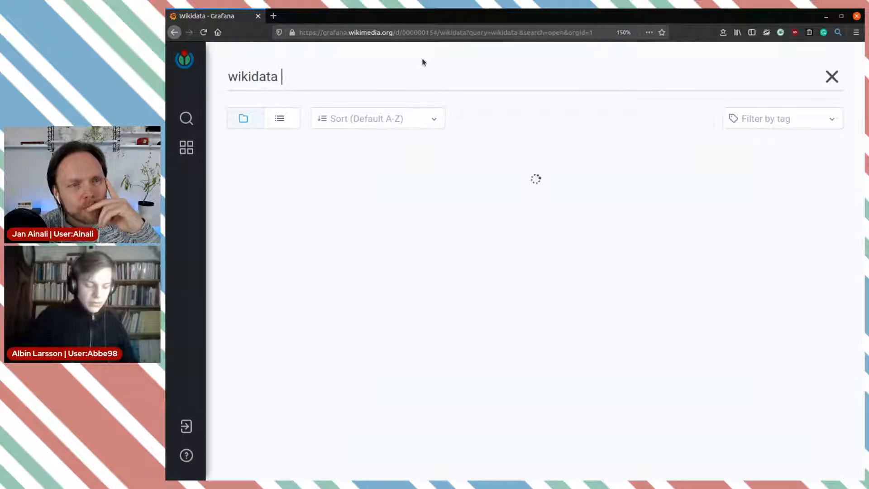
{"action": "type", "text": "tity"}
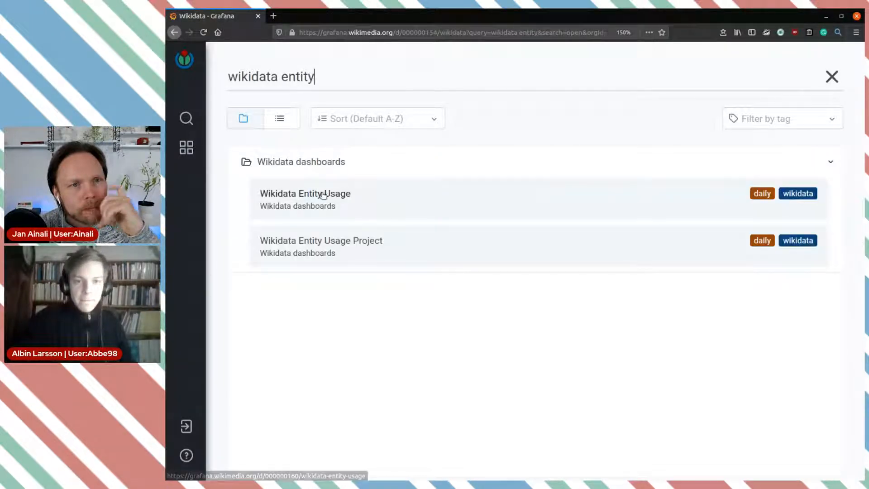
{"action": "double_click", "coordinate": [300, 76]}
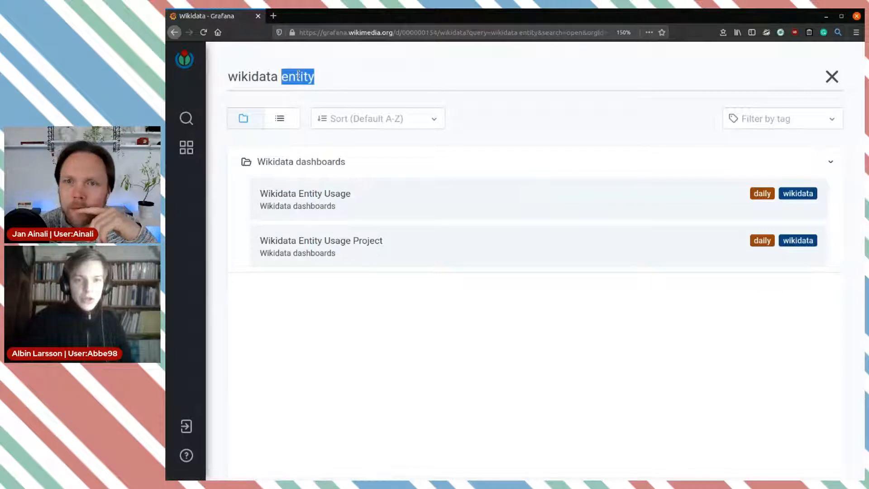
- Go to the Grafana home page and open the Wikibase API dashboard from the recently viewed dashboards in search
{"action": "mouse_move", "coordinate": [189, 146]}
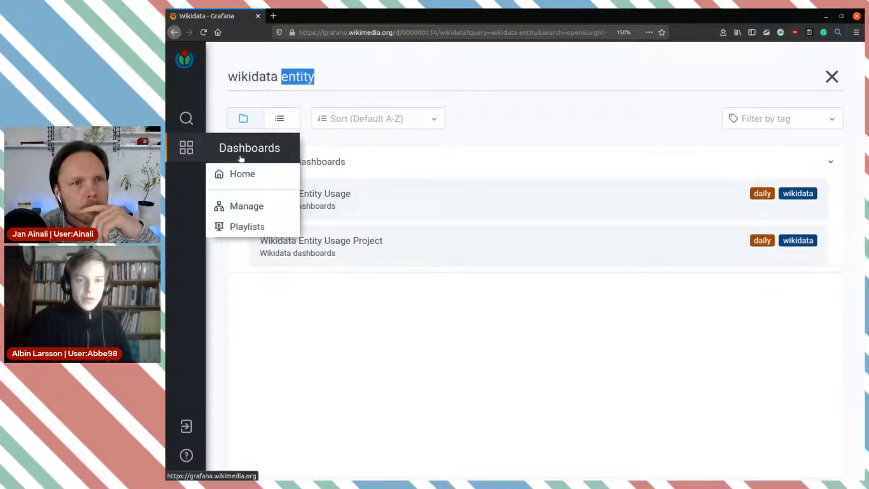
{"action": "left_click", "coordinate": [241, 155]}
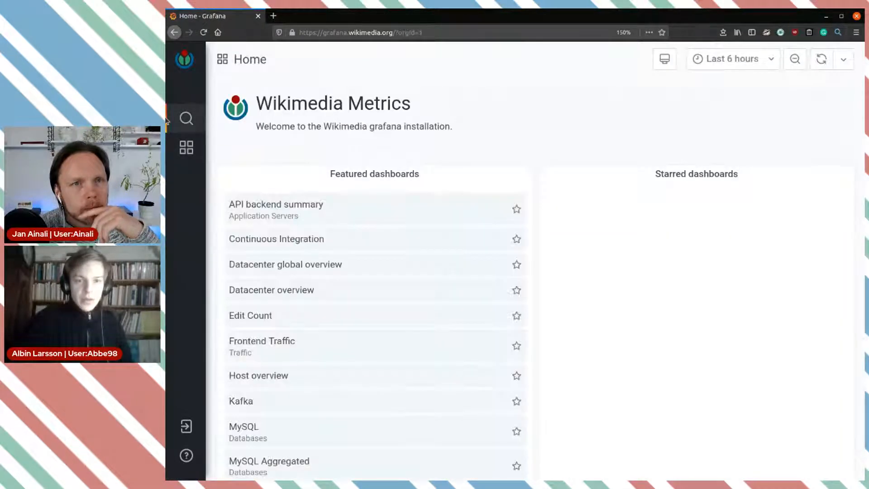
{"action": "left_click", "coordinate": [186, 119]}
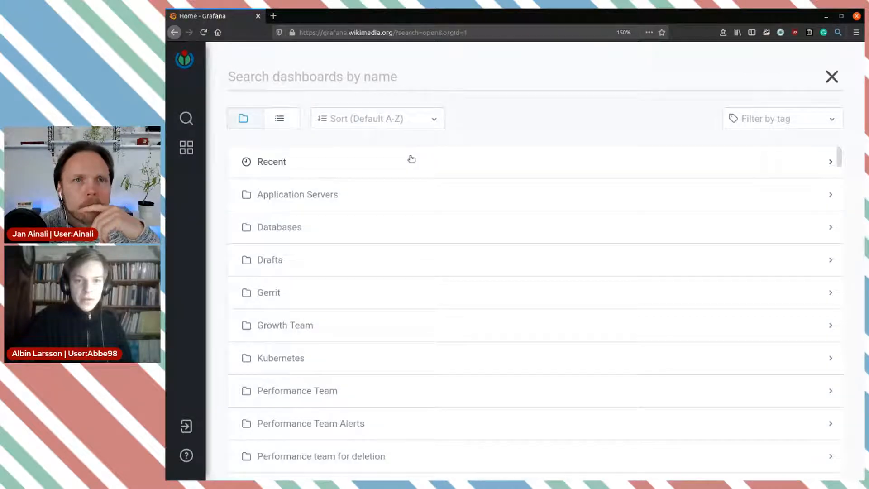
{"action": "left_click", "coordinate": [307, 162]}
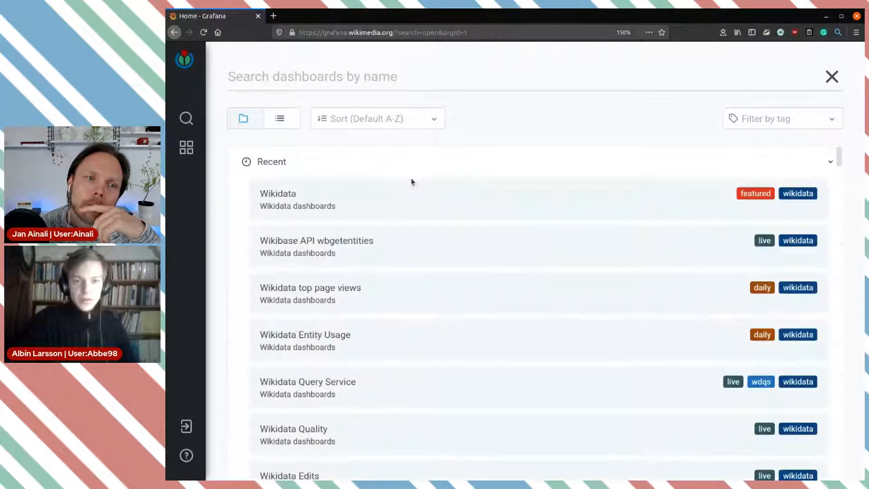
{"action": "scroll", "coordinate": [518, 169], "scroll_direction": "down", "scroll_amount": 2}
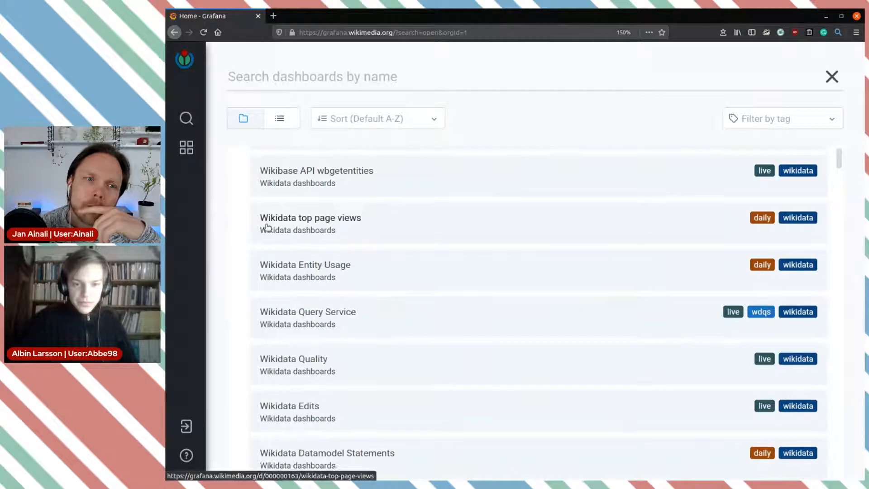
{"action": "scroll", "coordinate": [267, 226], "scroll_direction": "down", "scroll_amount": 3}
{"action": "scroll", "coordinate": [267, 226], "scroll_direction": "down", "scroll_amount": 1}
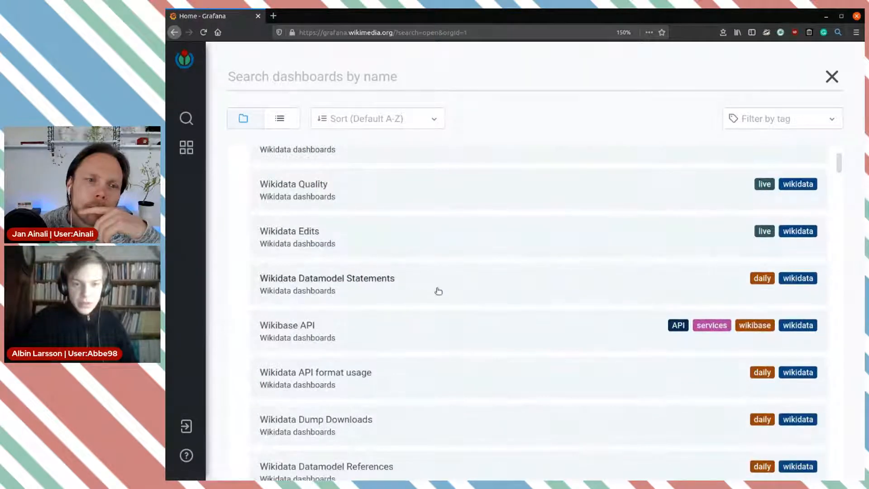
{"action": "scroll", "coordinate": [439, 291], "scroll_direction": "down", "scroll_amount": 2}
{"action": "left_click", "coordinate": [294, 226]}
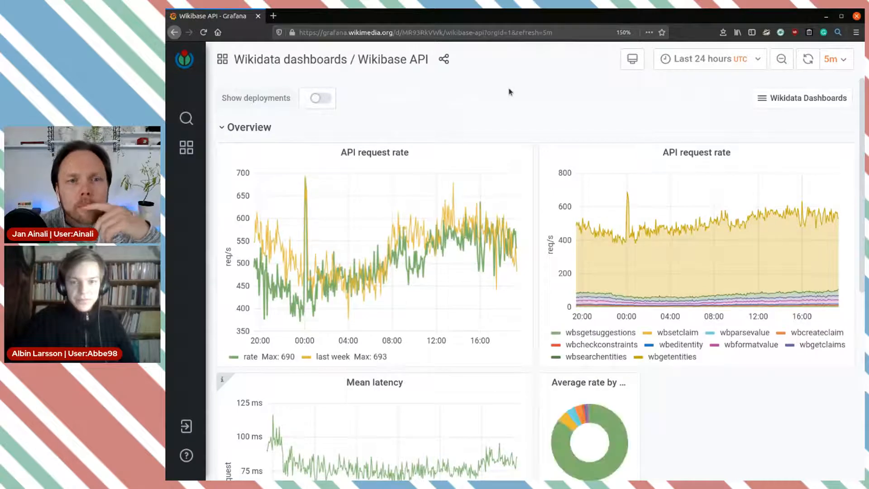
- Look over the Overview charts of the Wikibase API dashboard and set its time range to Last 7 days
{"action": "scroll", "coordinate": [507, 91], "scroll_direction": "down", "scroll_amount": 2}
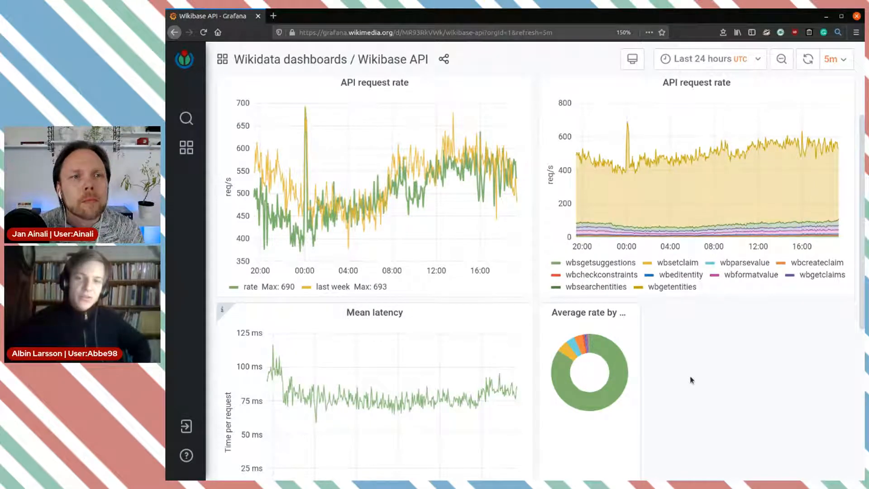
{"action": "scroll", "coordinate": [691, 379], "scroll_direction": "up", "scroll_amount": 2}
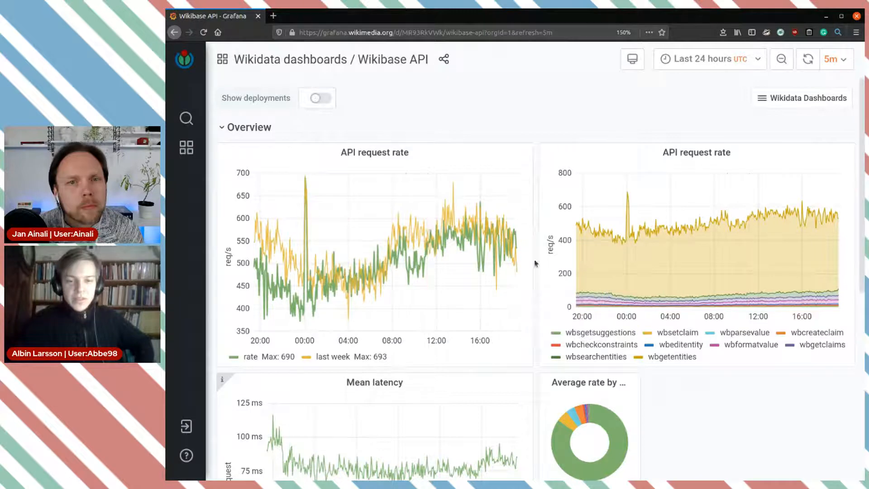
{"action": "left_click", "coordinate": [746, 63]}
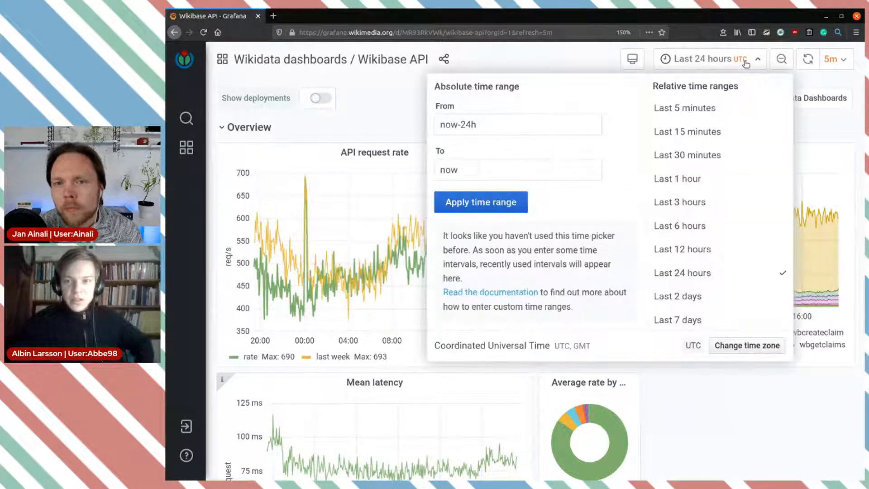
{"action": "left_click", "coordinate": [712, 320]}
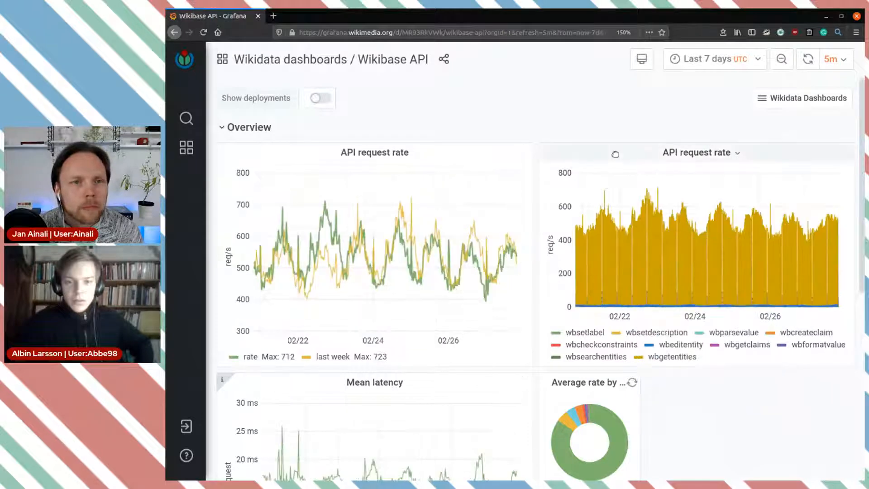
- Examine the Wikibase API request rate, mean latency and Load breakdown charts for the seven-day range
{"action": "scroll", "coordinate": [589, 149], "scroll_direction": "down", "scroll_amount": 1}
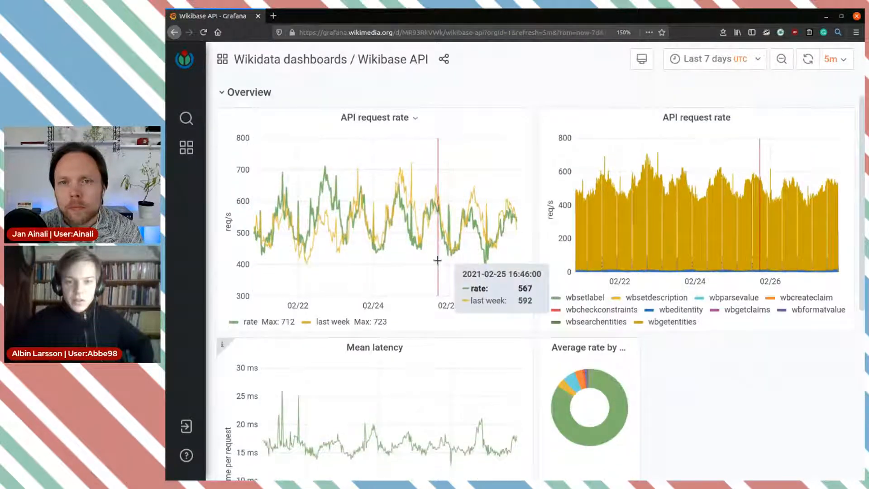
{"action": "scroll", "coordinate": [673, 346], "scroll_direction": "down", "scroll_amount": 2}
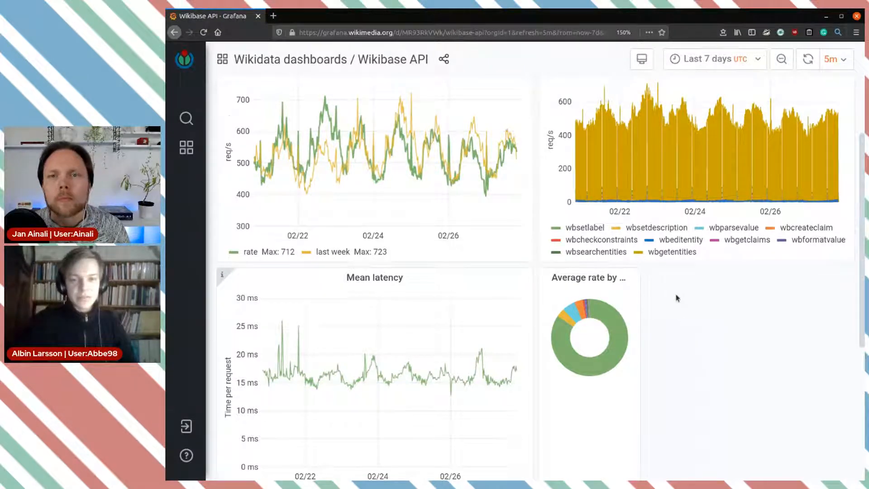
{"action": "scroll", "coordinate": [678, 298], "scroll_direction": "down", "scroll_amount": 5}
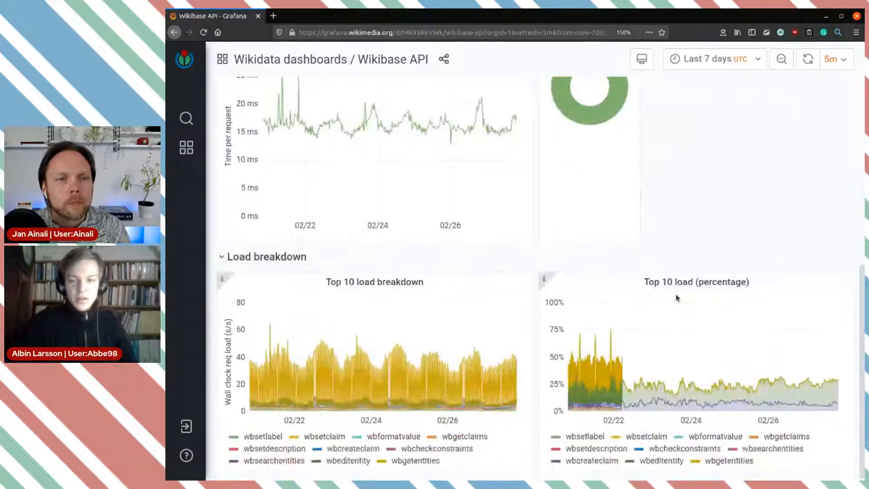
{"action": "scroll", "coordinate": [712, 232], "scroll_direction": "up", "scroll_amount": 5}
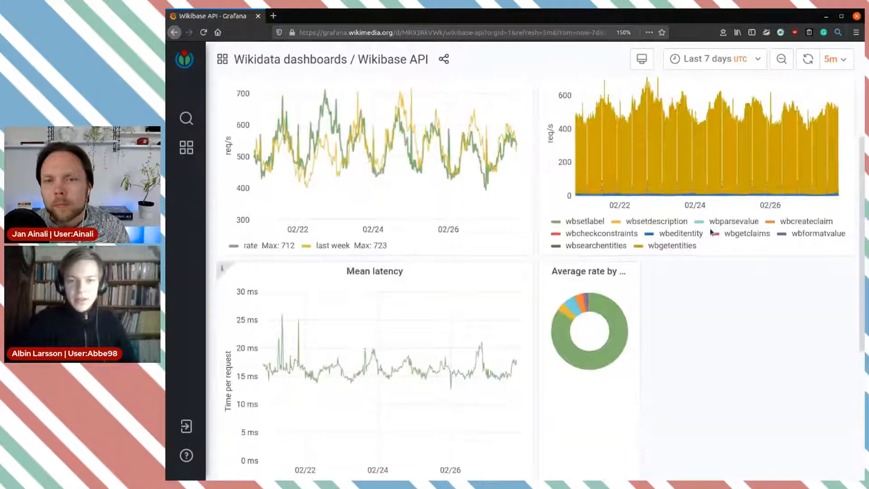
- Return to the Wikimedia Metrics home page and open the Wikidata dashboard from the Featured dashboards
{"action": "left_click", "coordinate": [192, 62]}
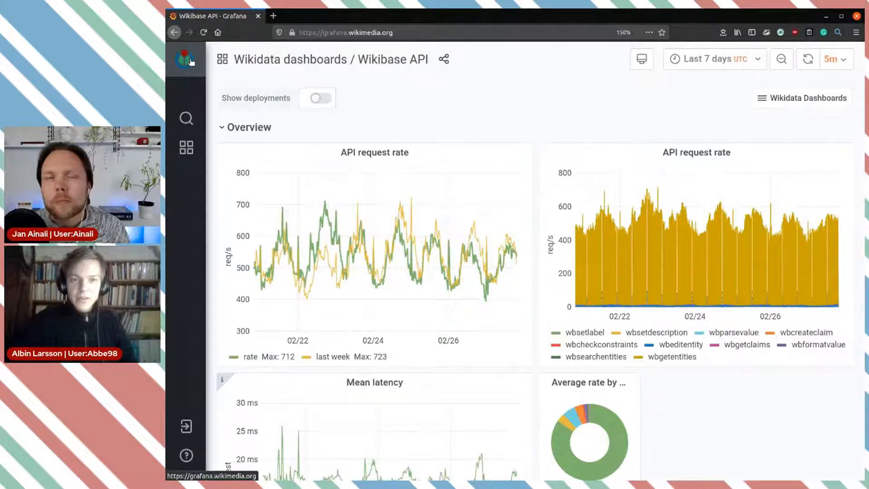
{"action": "left_click", "coordinate": [186, 118]}
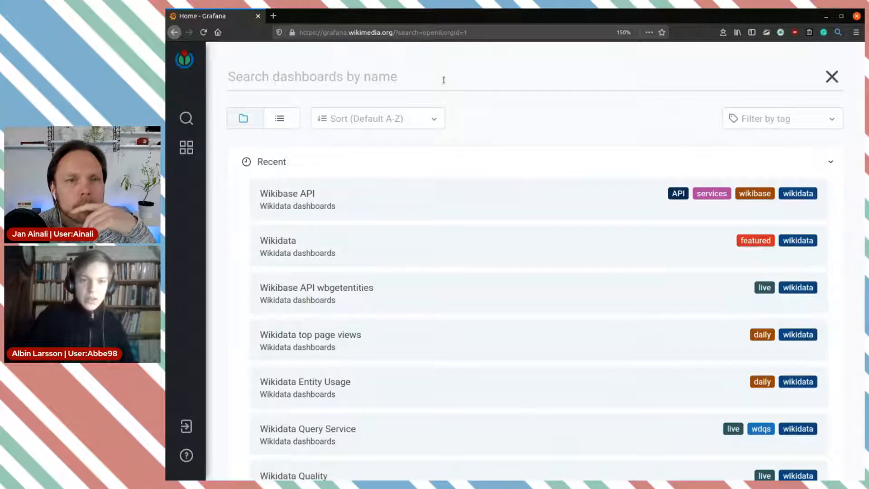
{"action": "left_click", "coordinate": [188, 61]}
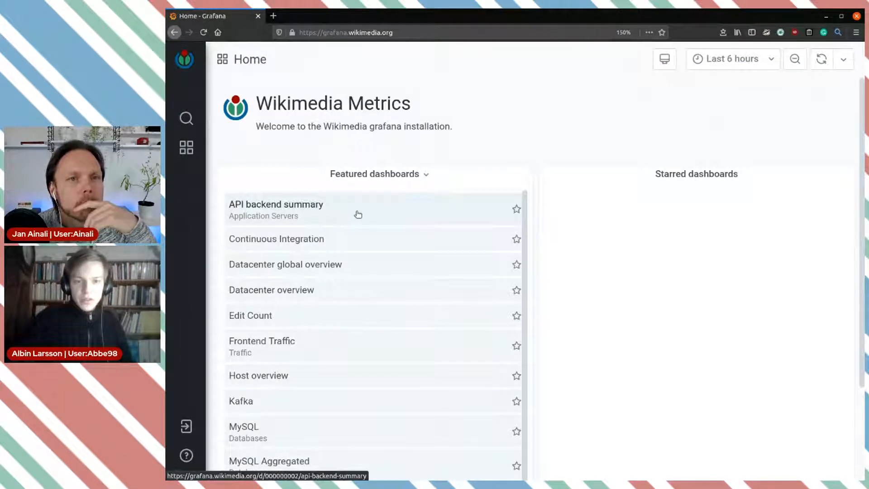
{"action": "scroll", "coordinate": [358, 213], "scroll_direction": "down", "scroll_amount": 2}
{"action": "mouse_move", "coordinate": [186, 154]}
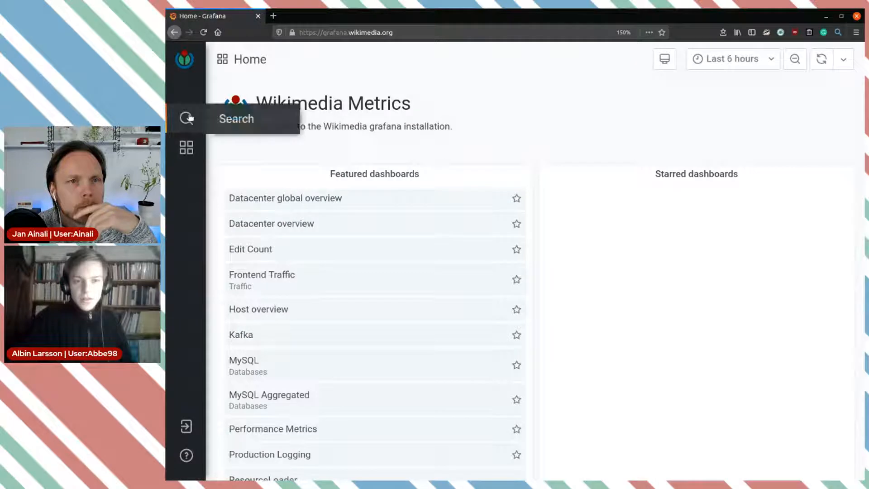
{"action": "scroll", "coordinate": [407, 270], "scroll_direction": "down", "scroll_amount": 5}
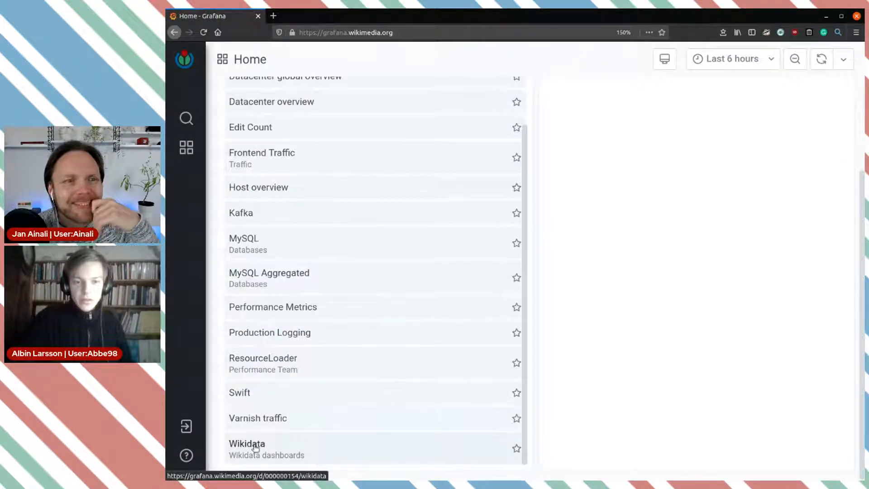
{"action": "left_click", "coordinate": [257, 446]}
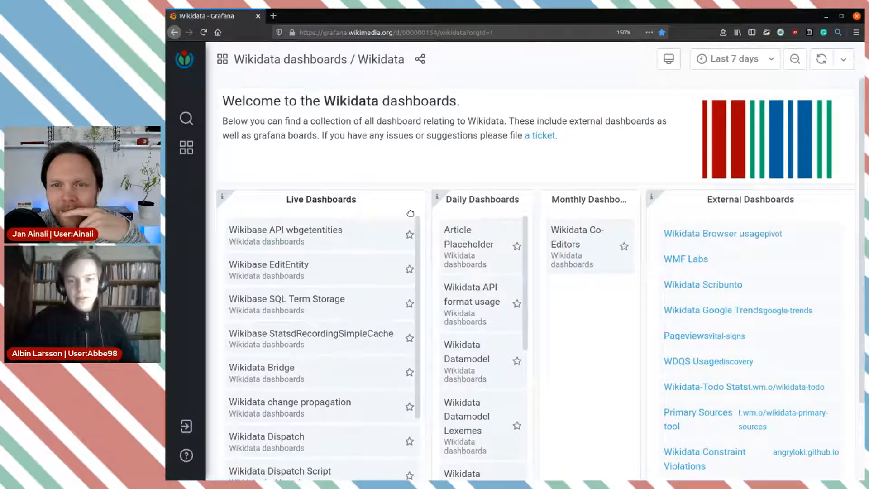
- Look through the External Dashboards list on the Wikidata overview, from Wikidata Browser usage to Wikidata Concepts
{"action": "scroll", "coordinate": [622, 335], "scroll_direction": "down", "scroll_amount": 3}
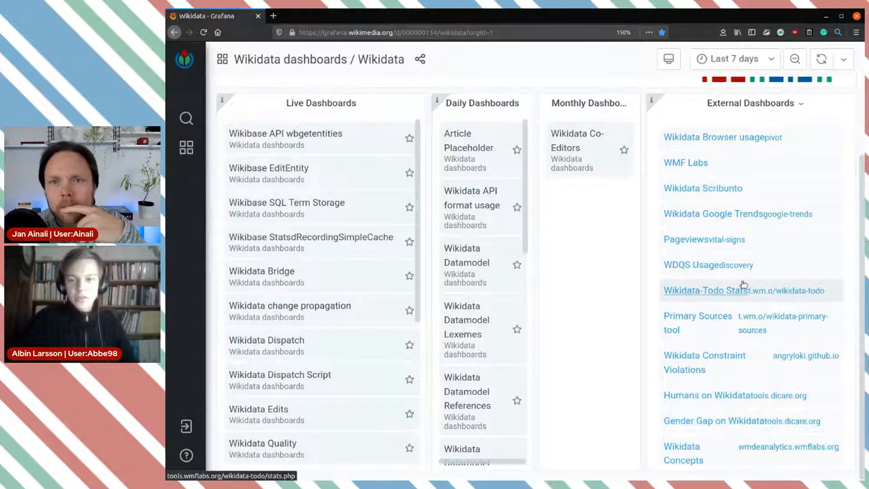
{"action": "scroll", "coordinate": [749, 180], "scroll_direction": "up", "scroll_amount": 1}
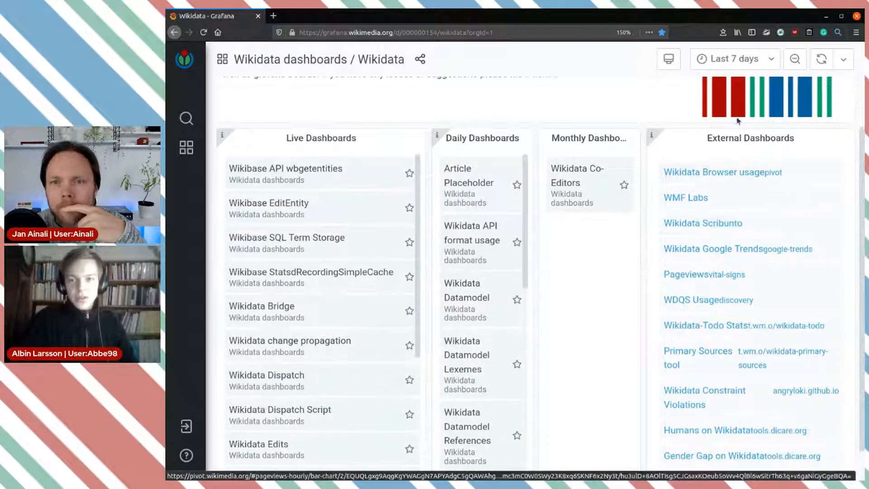
{"action": "scroll", "coordinate": [752, 154], "scroll_direction": "down", "scroll_amount": 1}
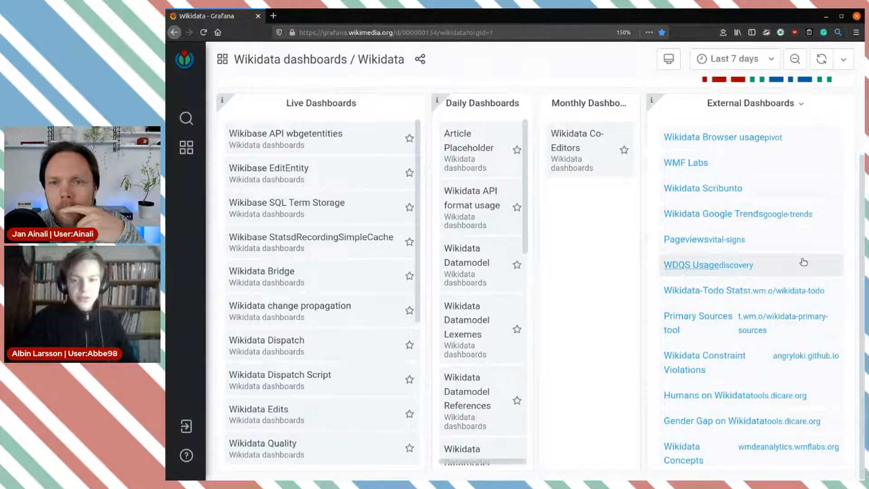
{"action": "scroll", "coordinate": [613, 258], "scroll_direction": "up", "scroll_amount": 3}
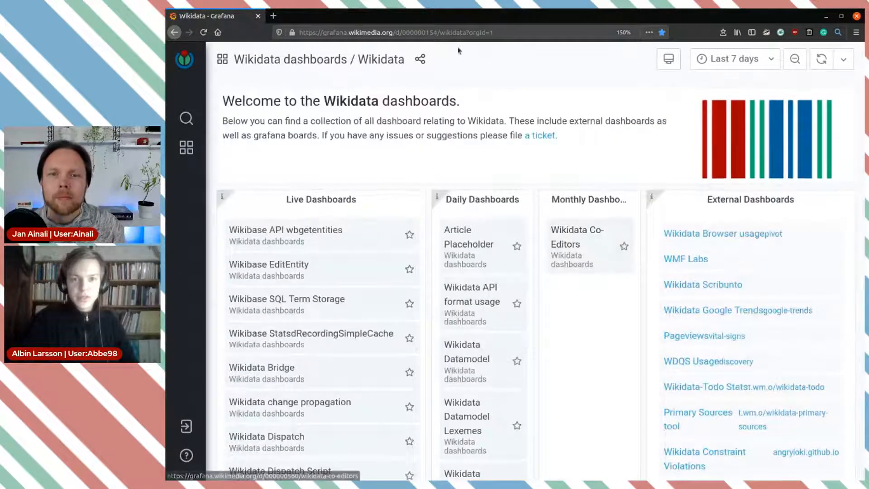
- Try to open the Wikidata analytics site at wikidata-analytics.wmcloud.org
{"action": "left_click", "coordinate": [495, 32]}
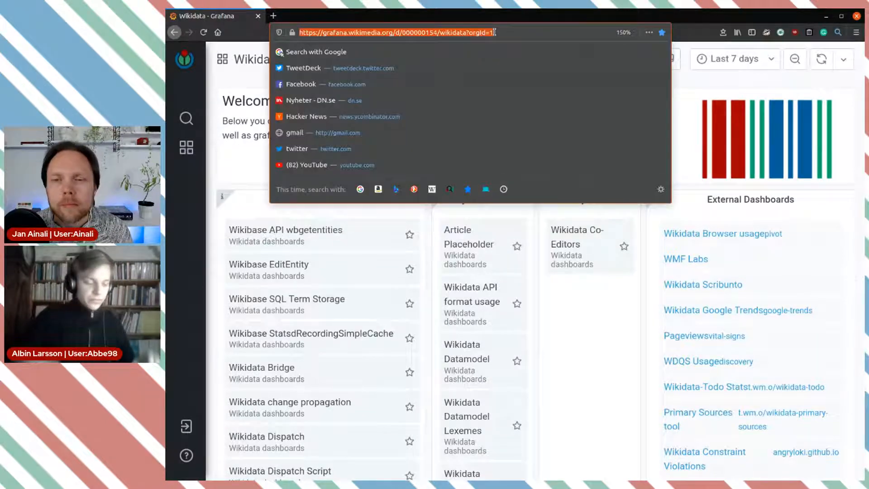
{"action": "type", "text": "wiki"}
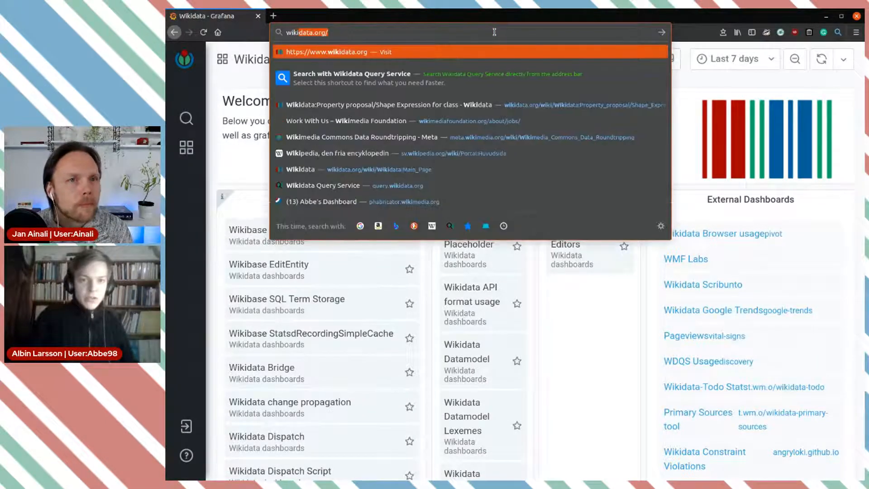
{"action": "type", "text": "data"}
{"action": "key", "text": "BackSpace"}
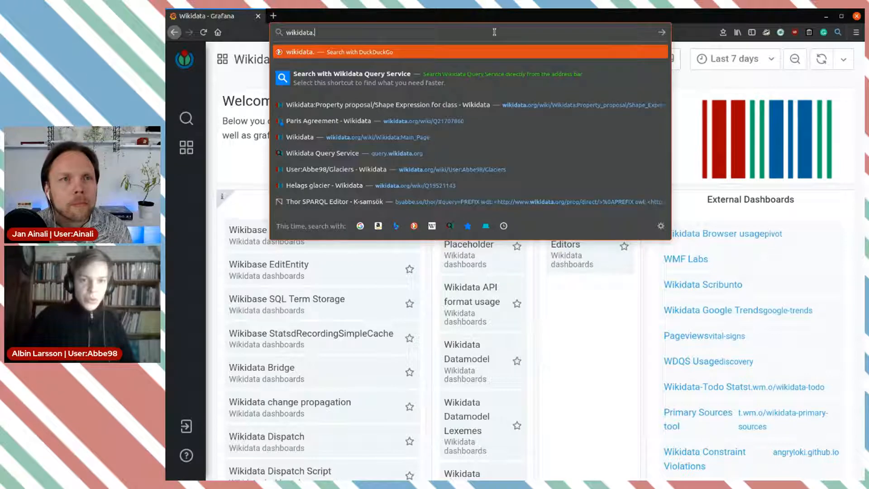
{"action": "type", "text": "-ana"}
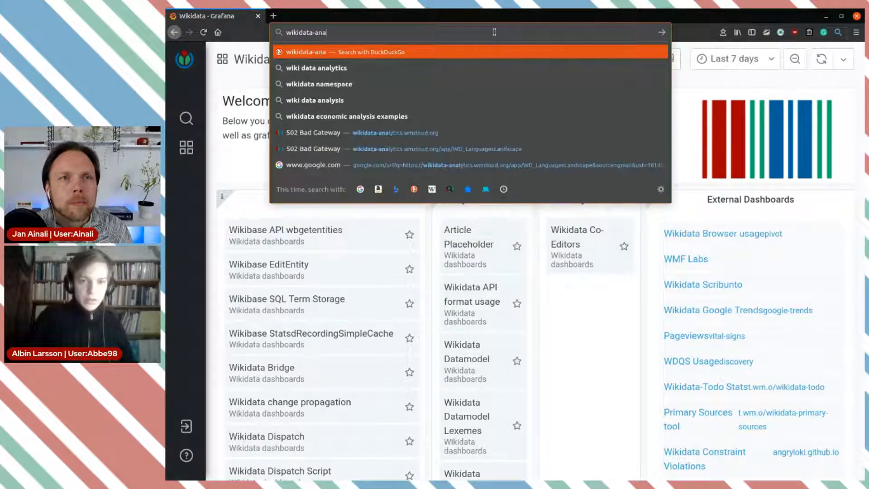
{"action": "key", "text": "Down"}
{"action": "key", "text": "Down"}
{"action": "key", "text": "Down"}
{"action": "key", "text": "Down"}
{"action": "key", "text": "Down"}
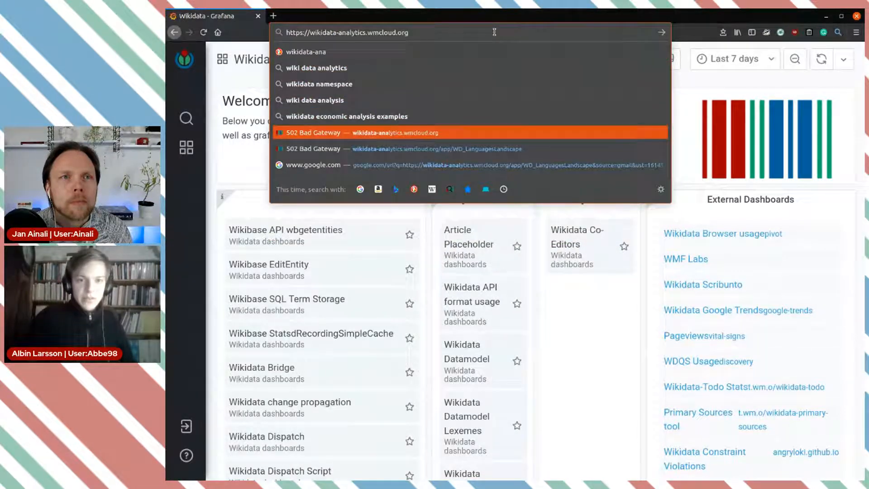
{"action": "key", "text": "Return"}
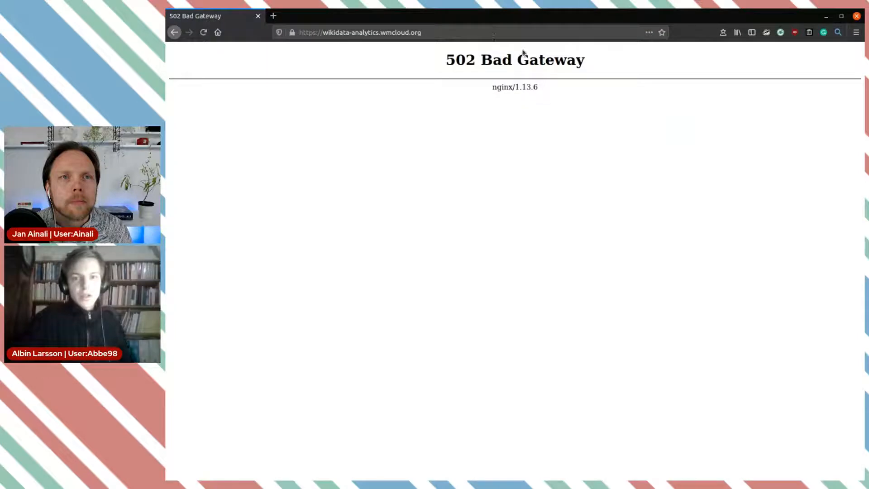
{"action": "left_click", "coordinate": [346, 30]}
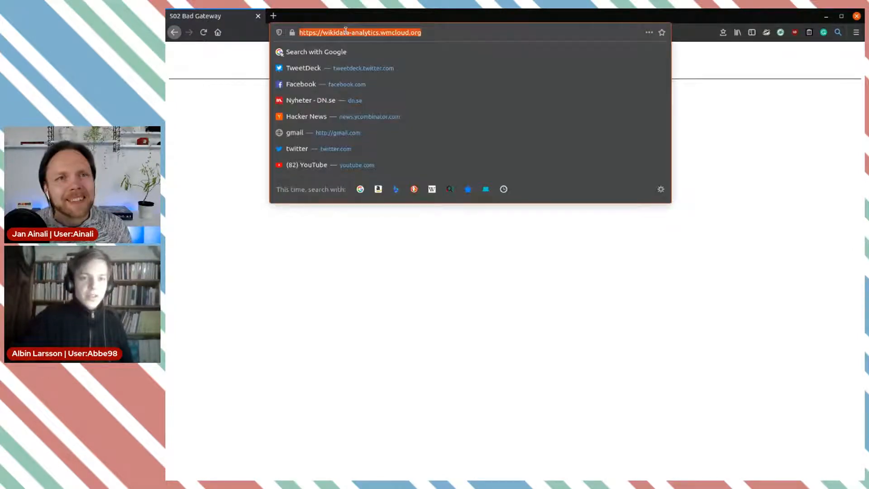
{"action": "type", "text": "wikidata"}
{"action": "key", "text": "Return"}
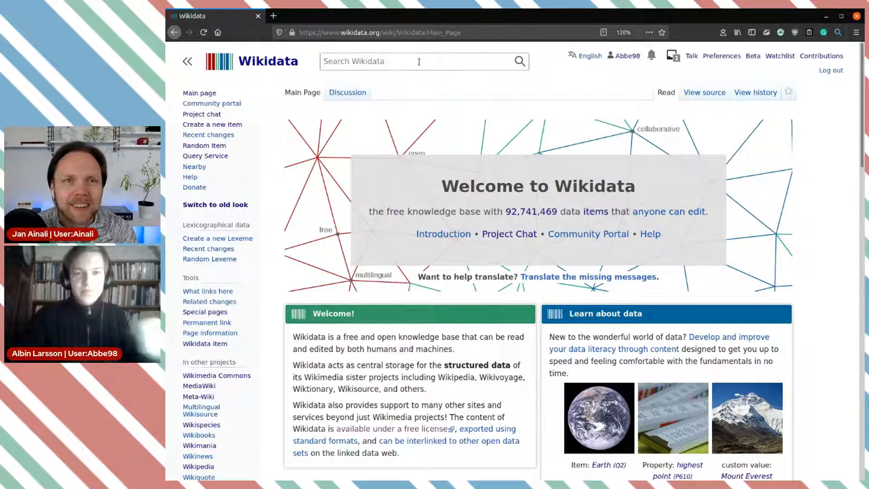
- Search Wikidata for pages containing "Sälar" and open the Pinnipedia item (Q30263) from the results
{"action": "left_click", "coordinate": [420, 62]}
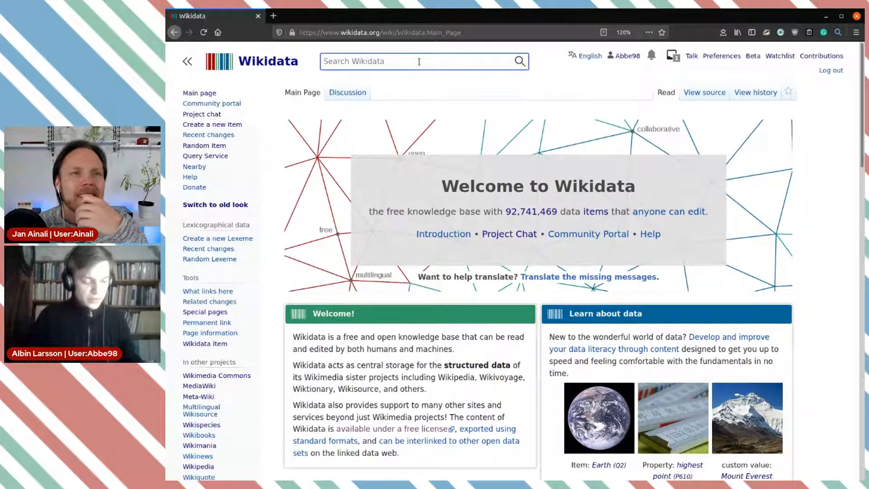
{"action": "type", "text": "Sä"}
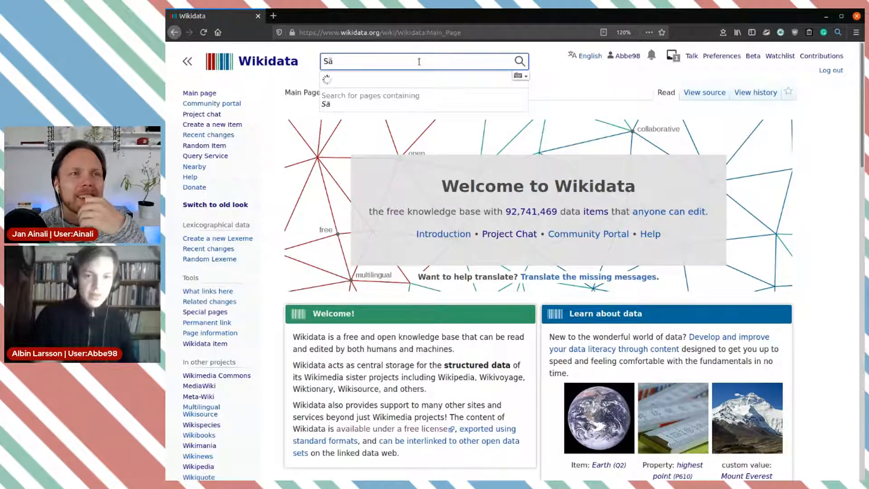
{"action": "type", "text": "lar"}
{"action": "left_click", "coordinate": [375, 111]}
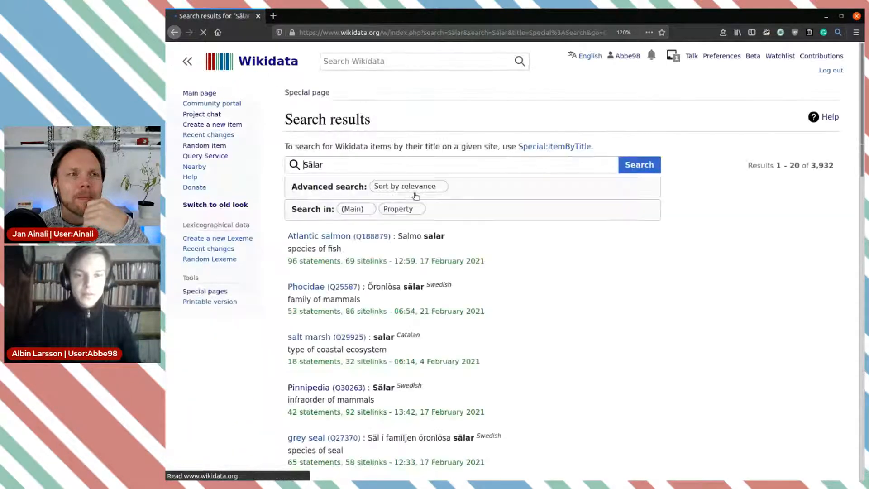
{"action": "scroll", "coordinate": [607, 172], "scroll_direction": "down", "scroll_amount": 3}
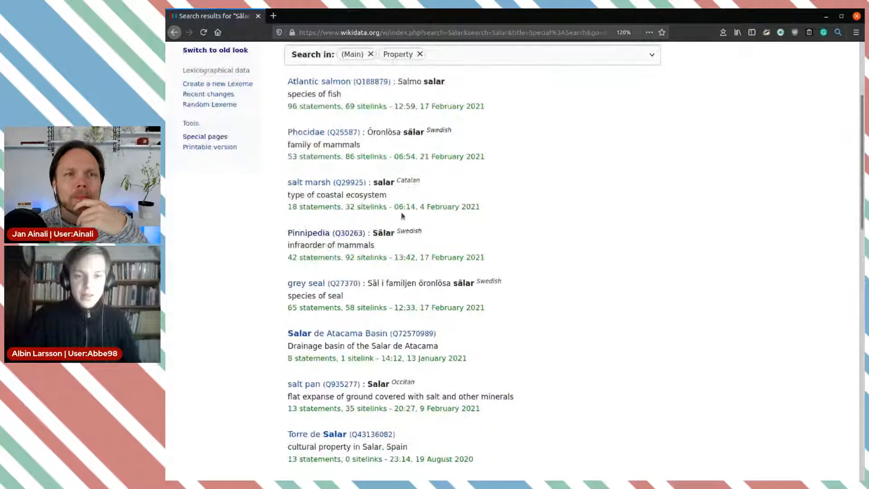
{"action": "left_click", "coordinate": [316, 233]}
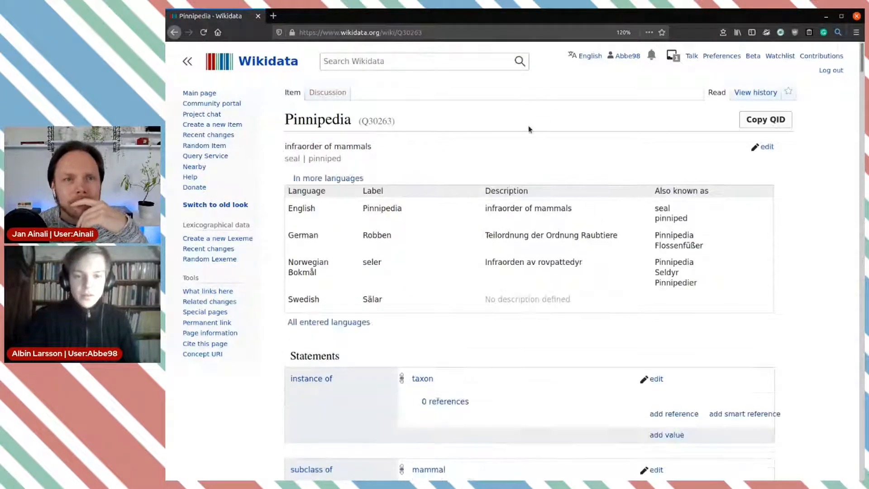
- Look through the Pinnipedia item's first statements, from instance of to start time, and return to its language labels
{"action": "scroll", "coordinate": [528, 126], "scroll_direction": "down", "scroll_amount": 3}
{"action": "scroll", "coordinate": [528, 127], "scroll_direction": "down", "scroll_amount": 2}
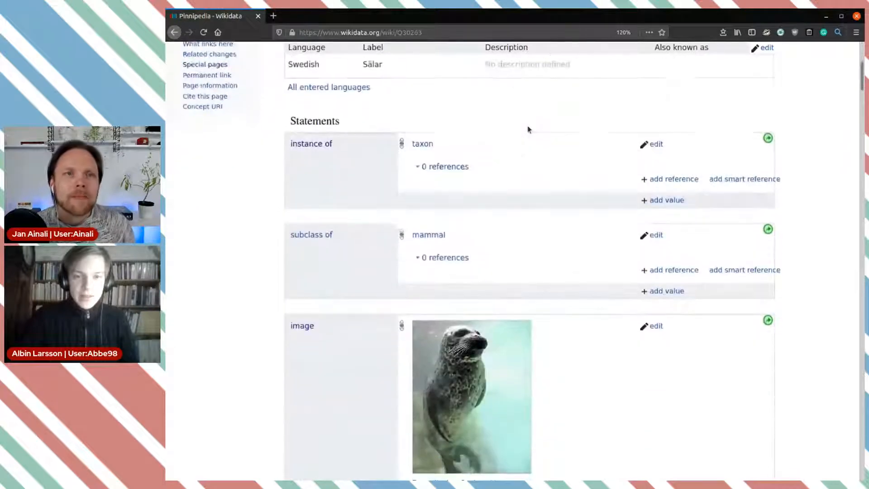
{"action": "scroll", "coordinate": [528, 127], "scroll_direction": "down", "scroll_amount": 2}
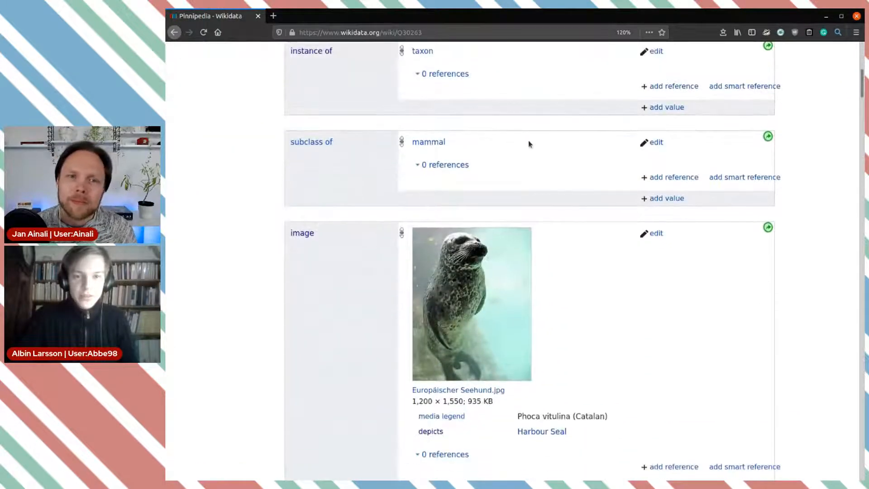
{"action": "scroll", "coordinate": [529, 141], "scroll_direction": "down", "scroll_amount": 2}
{"action": "scroll", "coordinate": [659, 271], "scroll_direction": "down", "scroll_amount": 4}
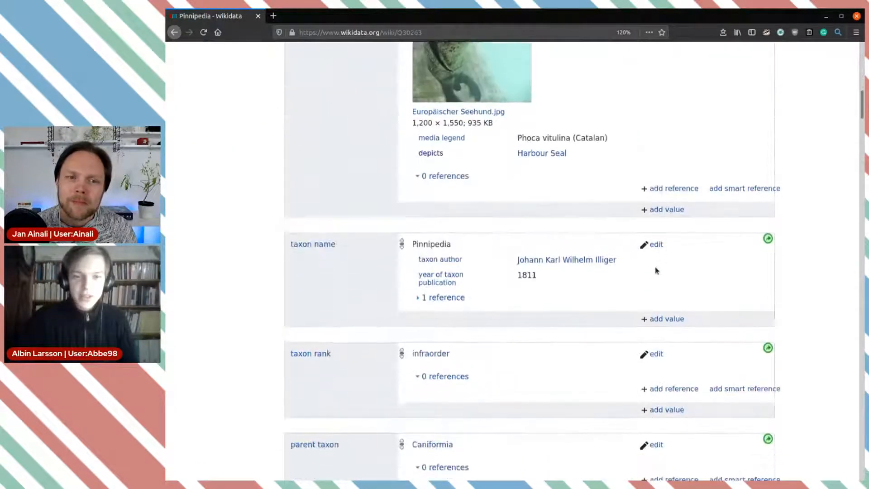
{"action": "scroll", "coordinate": [544, 229], "scroll_direction": "down", "scroll_amount": 3}
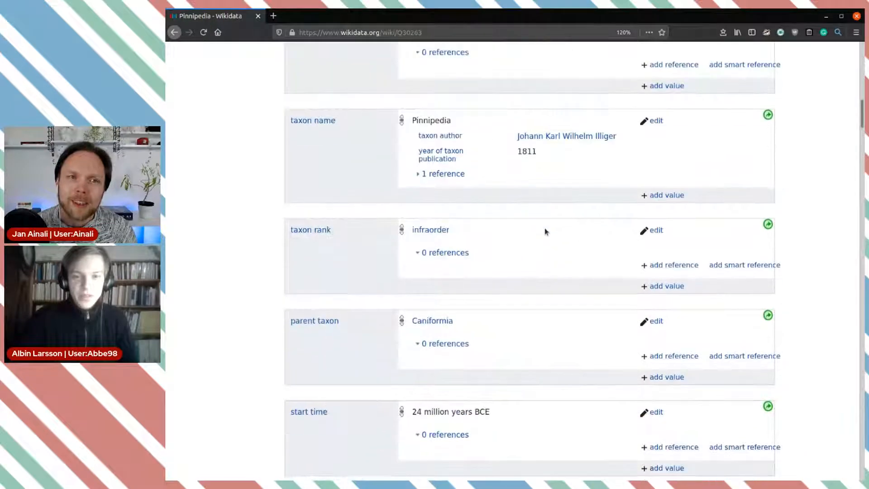
{"action": "scroll", "coordinate": [544, 229], "scroll_direction": "up", "scroll_amount": 7}
{"action": "scroll", "coordinate": [544, 231], "scroll_direction": "up", "scroll_amount": 3}
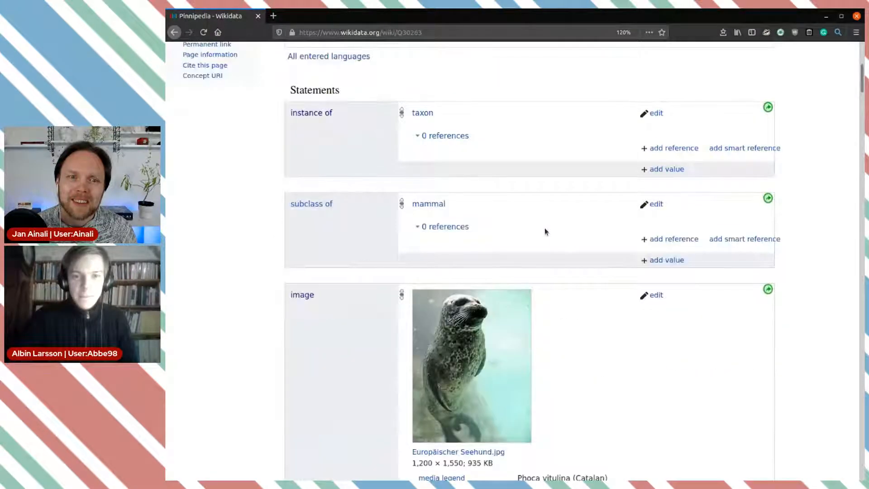
{"action": "scroll", "coordinate": [545, 232], "scroll_direction": "up", "scroll_amount": 4}
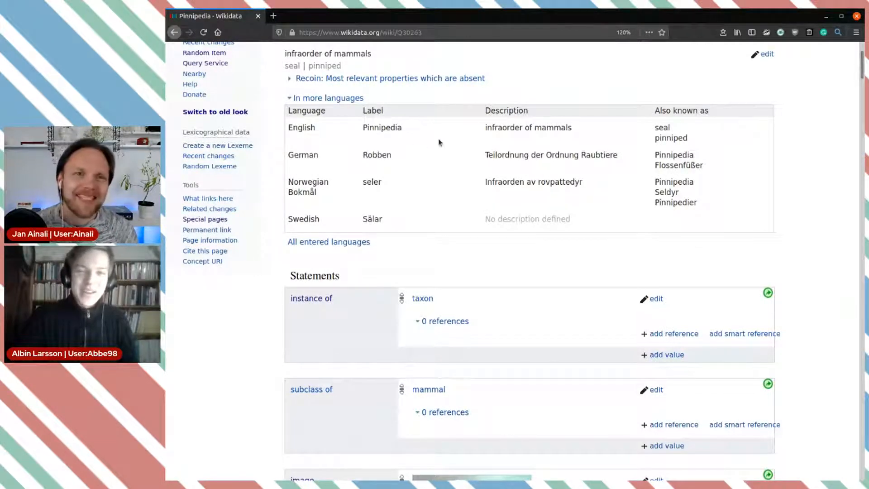
- Examine the Pinnipedia item's taxon rank, parent taxon, start time and collage image statements, concentrating on the start time value
{"action": "scroll", "coordinate": [438, 212], "scroll_direction": "down", "scroll_amount": 5}
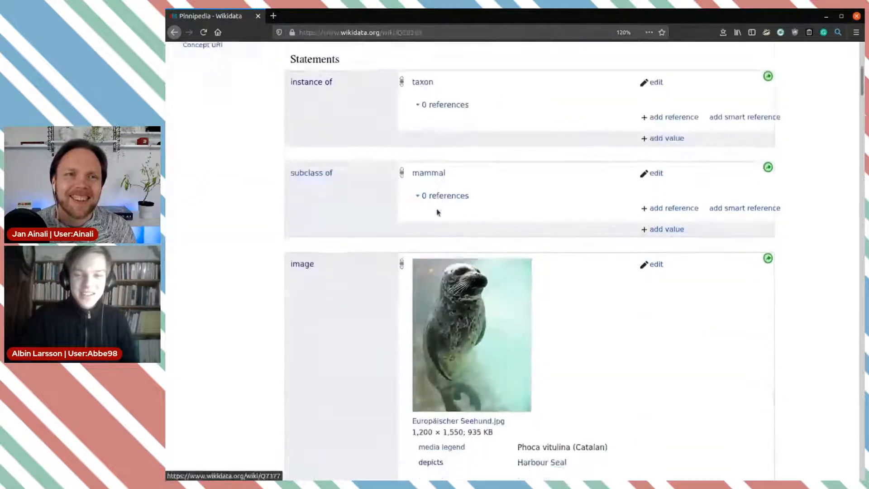
{"action": "scroll", "coordinate": [438, 212], "scroll_direction": "down", "scroll_amount": 10}
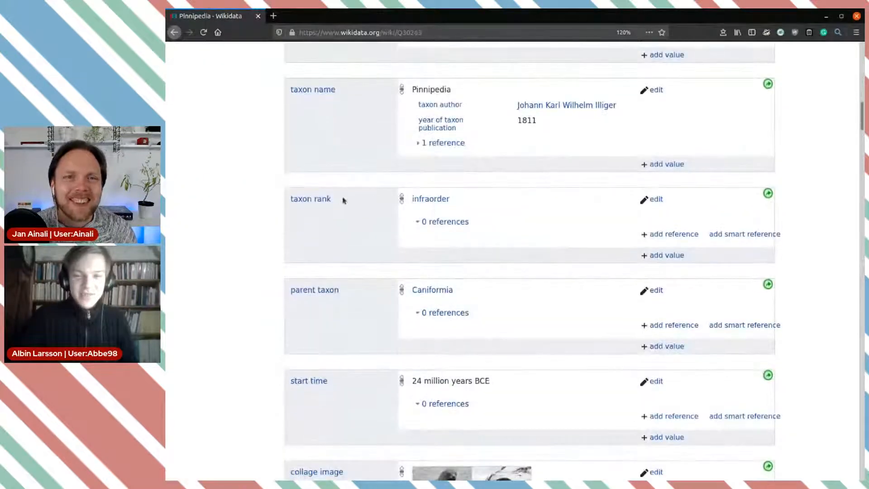
{"action": "scroll", "coordinate": [501, 206], "scroll_direction": "down", "scroll_amount": 1}
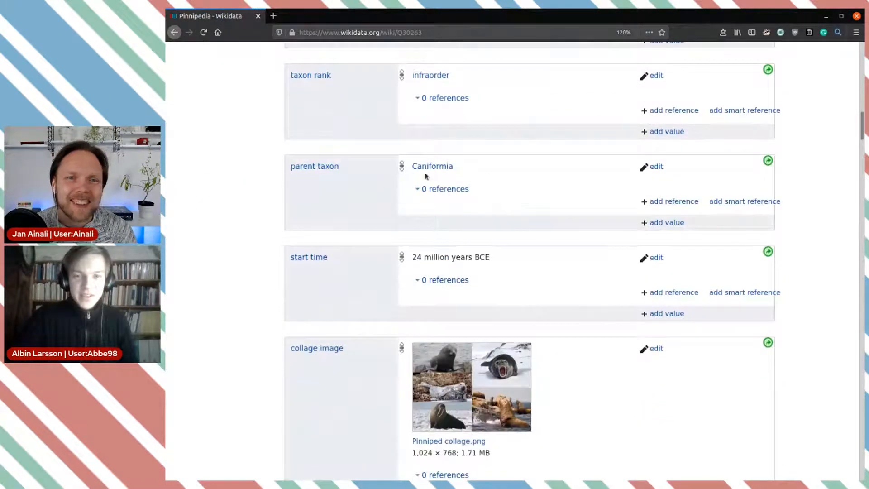
{"action": "scroll", "coordinate": [469, 182], "scroll_direction": "down", "scroll_amount": 2}
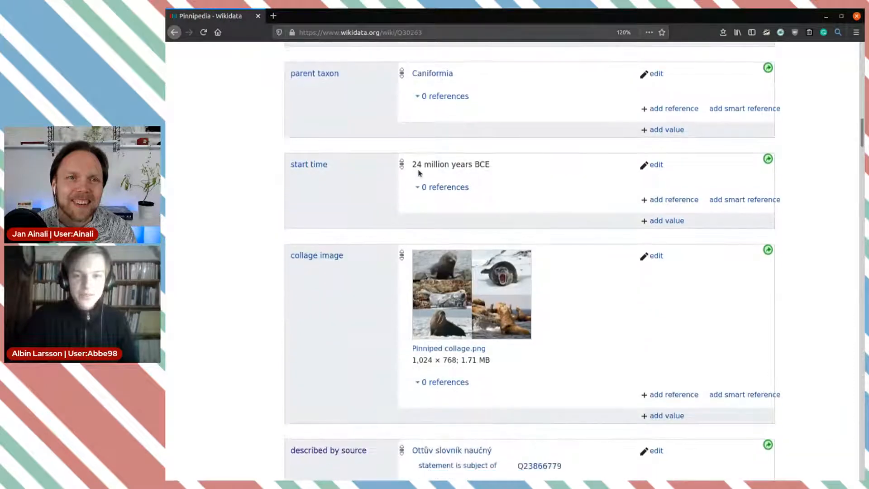
{"action": "left_click_drag", "start_coordinate": [415, 167], "coordinate": [512, 171]}
{"action": "left_click", "coordinate": [512, 170]}
{"action": "scroll", "coordinate": [512, 171], "scroll_direction": "down", "scroll_amount": 1}
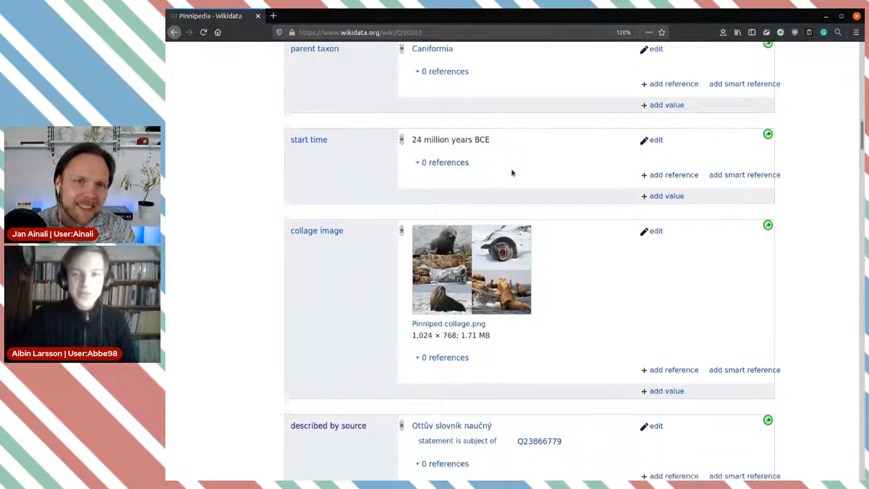
{"action": "scroll", "coordinate": [512, 172], "scroll_direction": "down", "scroll_amount": 4}
{"action": "scroll", "coordinate": [512, 172], "scroll_direction": "up", "scroll_amount": 5}
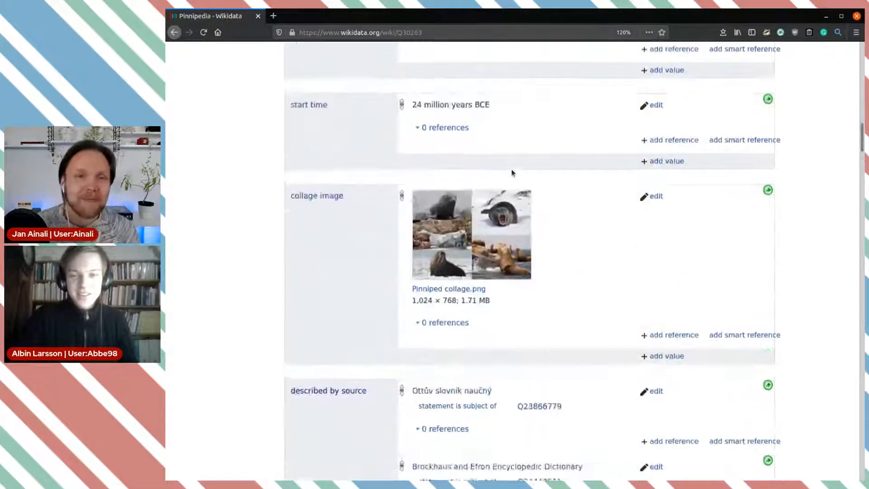
{"action": "scroll", "coordinate": [512, 172], "scroll_direction": "down", "scroll_amount": 4}
{"action": "scroll", "coordinate": [588, 87], "scroll_direction": "up", "scroll_amount": 5}
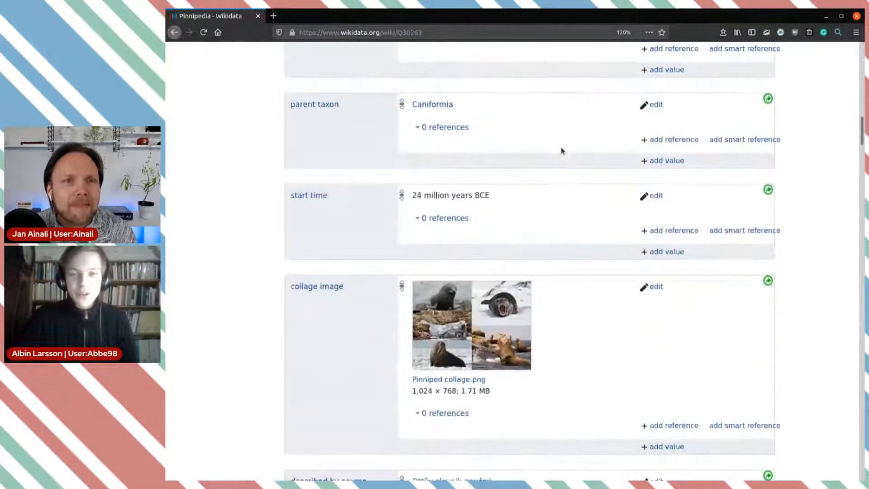
{"action": "left_click_drag", "start_coordinate": [493, 198], "coordinate": [465, 193]}
{"action": "left_click", "coordinate": [528, 216]}
- Look through the remaining Pinnipedia statements down to the Identifiers heading and return to the beginning of the item
{"action": "scroll", "coordinate": [528, 216], "scroll_direction": "down", "scroll_amount": 5}
{"action": "scroll", "coordinate": [528, 219], "scroll_direction": "down", "scroll_amount": 8}
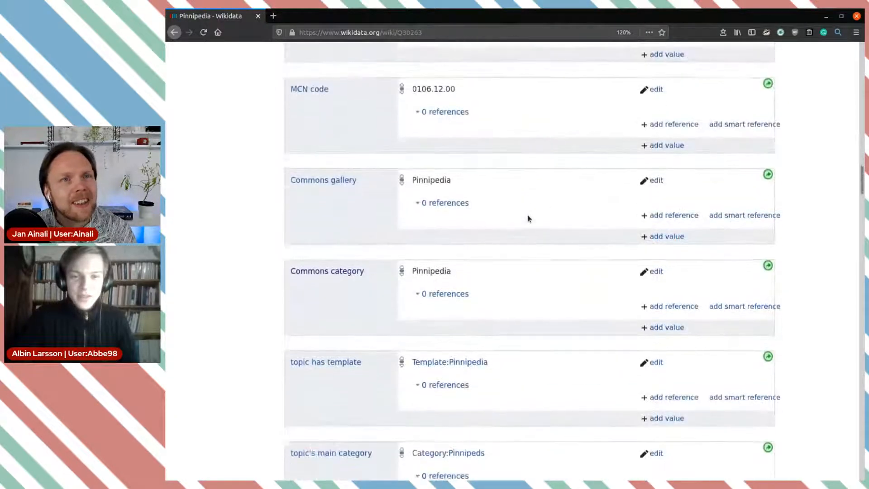
{"action": "scroll", "coordinate": [527, 219], "scroll_direction": "down", "scroll_amount": 3}
{"action": "scroll", "coordinate": [528, 219], "scroll_direction": "up", "scroll_amount": 2}
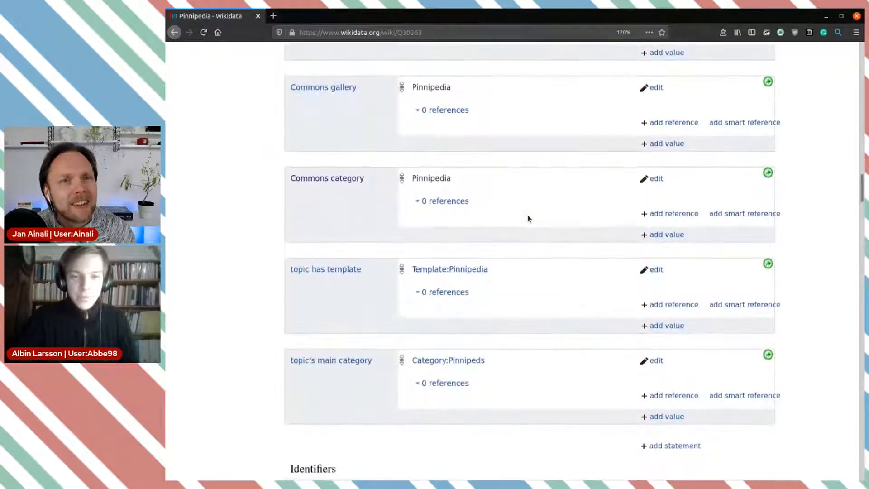
{"action": "scroll", "coordinate": [528, 218], "scroll_direction": "down", "scroll_amount": 5}
{"action": "scroll", "coordinate": [528, 219], "scroll_direction": "up", "scroll_amount": 4}
{"action": "scroll", "coordinate": [528, 219], "scroll_direction": "up", "scroll_amount": 15}
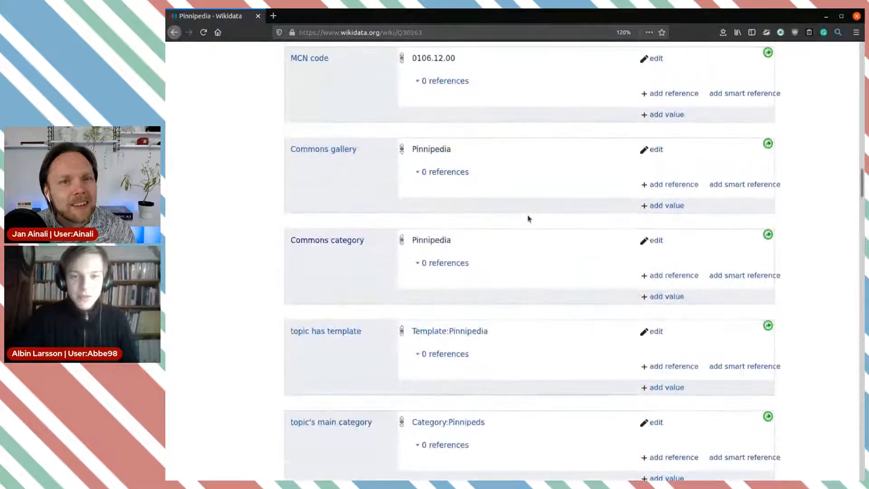
{"action": "scroll", "coordinate": [528, 215], "scroll_direction": "up", "scroll_amount": 12}
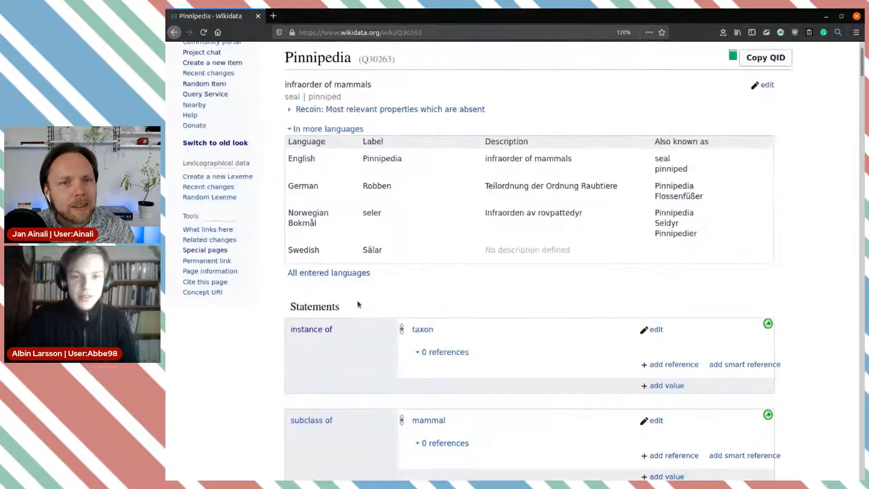
- Expand Recoin's list of most relevant absent properties and open P1991, P427 and P6177 in separate tabs
{"action": "left_click", "coordinate": [369, 110]}
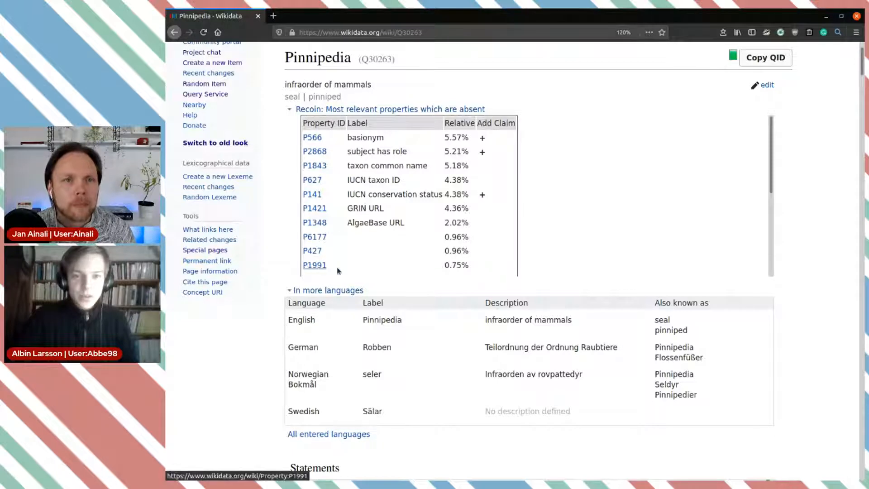
{"action": "middle_click", "coordinate": [317, 265]}
{"action": "middle_click", "coordinate": [317, 252]}
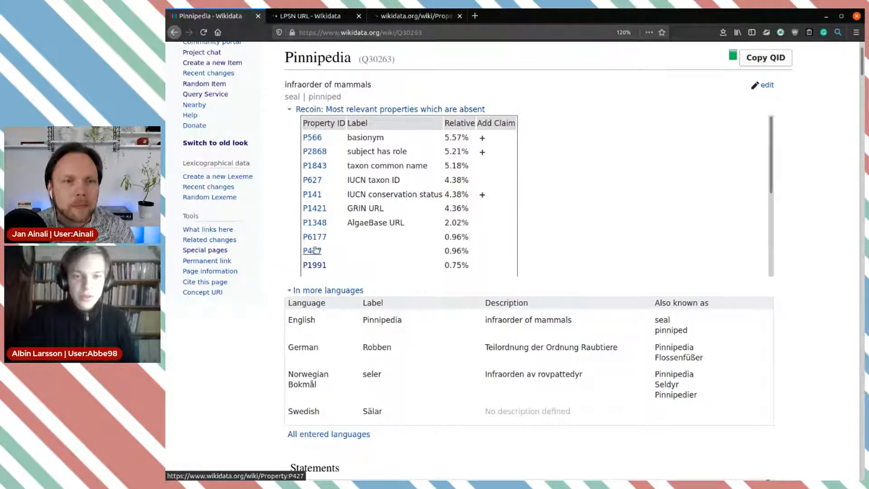
{"action": "middle_click", "coordinate": [315, 240]}
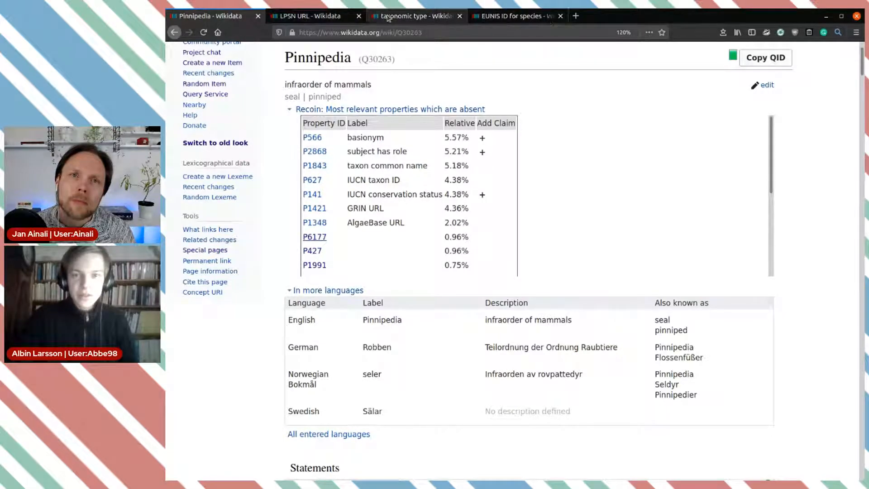
- Close the LPSN URL, taxonomic type and EUNIS ID for species tabs and look over the Pinnipedia item with Recoin's list
{"action": "left_click", "coordinate": [359, 16]}
{"action": "left_click", "coordinate": [359, 16]}
{"action": "left_click", "coordinate": [359, 15]}
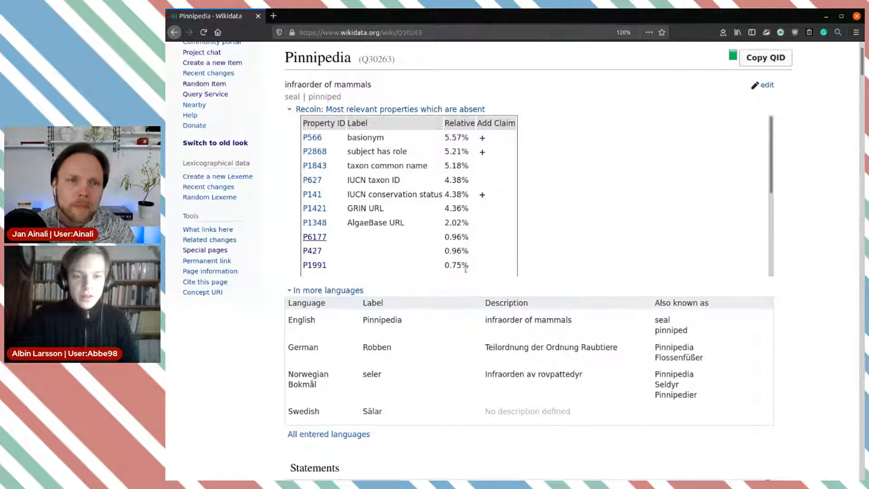
{"action": "scroll", "coordinate": [362, 229], "scroll_direction": "down", "scroll_amount": 4}
{"action": "scroll", "coordinate": [453, 276], "scroll_direction": "up", "scroll_amount": 6}
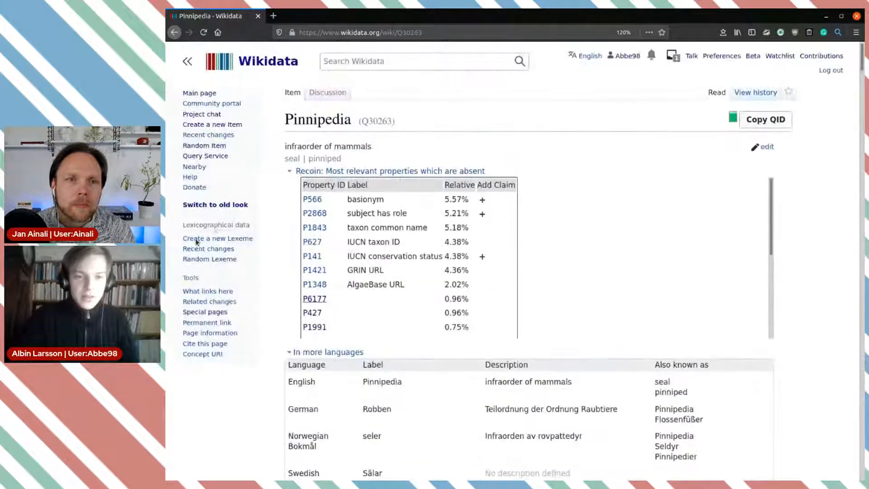
- Look through the Pinnipedia item's statements and identifiers down to its list of Wikipedia sitelinks
{"action": "scroll", "coordinate": [453, 290], "scroll_direction": "down", "scroll_amount": 3}
{"action": "scroll", "coordinate": [647, 322], "scroll_direction": "down", "scroll_amount": 1}
{"action": "scroll", "coordinate": [749, 352], "scroll_direction": "down", "scroll_amount": 20}
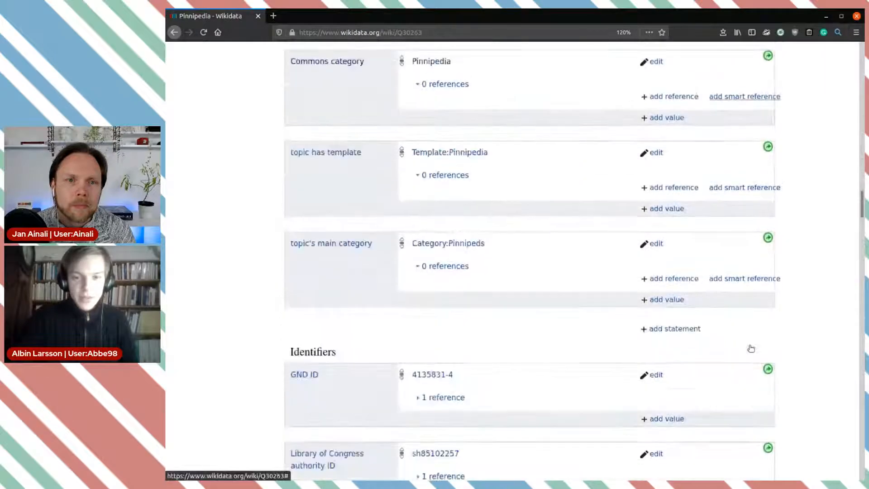
{"action": "scroll", "coordinate": [751, 349], "scroll_direction": "down", "scroll_amount": 6}
{"action": "scroll", "coordinate": [516, 327], "scroll_direction": "down", "scroll_amount": 15}
{"action": "scroll", "coordinate": [516, 327], "scroll_direction": "up", "scroll_amount": 1}
{"action": "scroll", "coordinate": [319, 232], "scroll_direction": "up", "scroll_amount": 18}
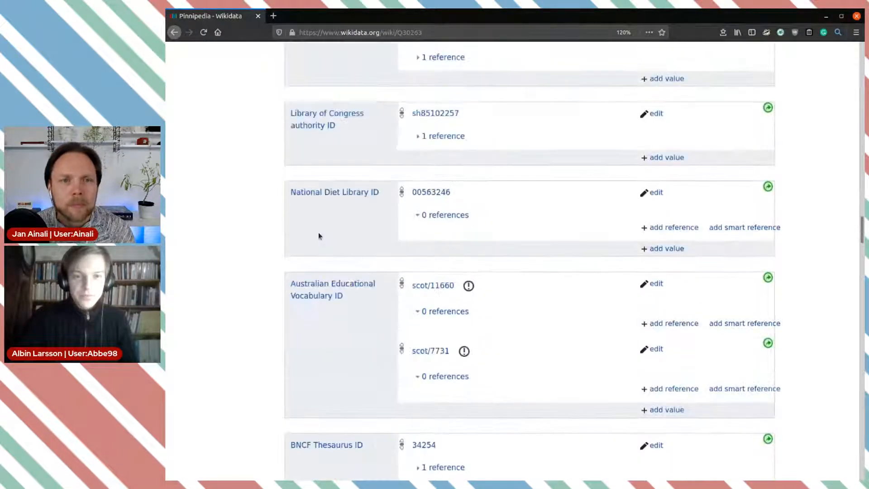
{"action": "scroll", "coordinate": [319, 233], "scroll_direction": "up", "scroll_amount": 4}
{"action": "scroll", "coordinate": [319, 233], "scroll_direction": "down", "scroll_amount": 15}
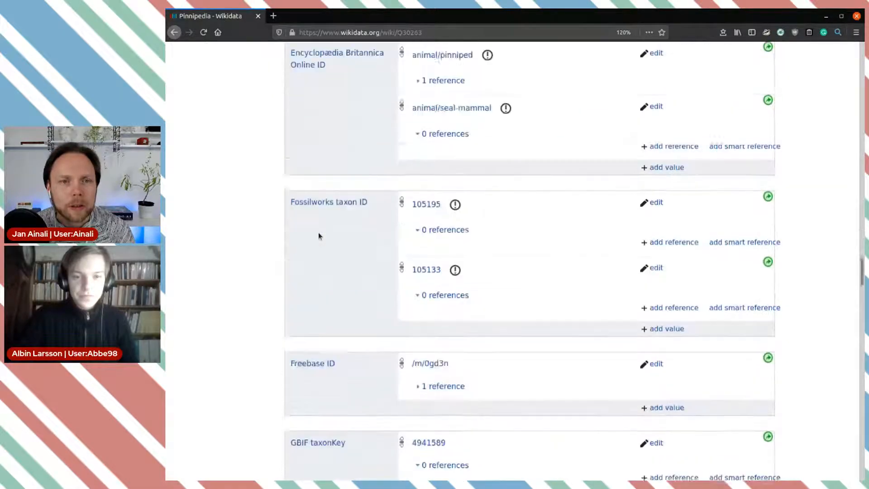
{"action": "scroll", "coordinate": [319, 233], "scroll_direction": "down", "scroll_amount": 20}
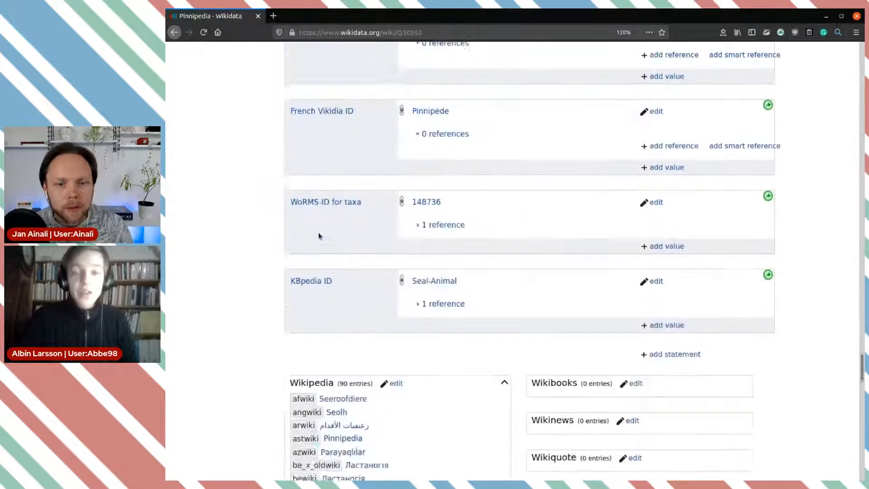
{"action": "scroll", "coordinate": [392, 248], "scroll_direction": "down", "scroll_amount": 2}
{"action": "scroll", "coordinate": [421, 313], "scroll_direction": "down", "scroll_amount": 2}
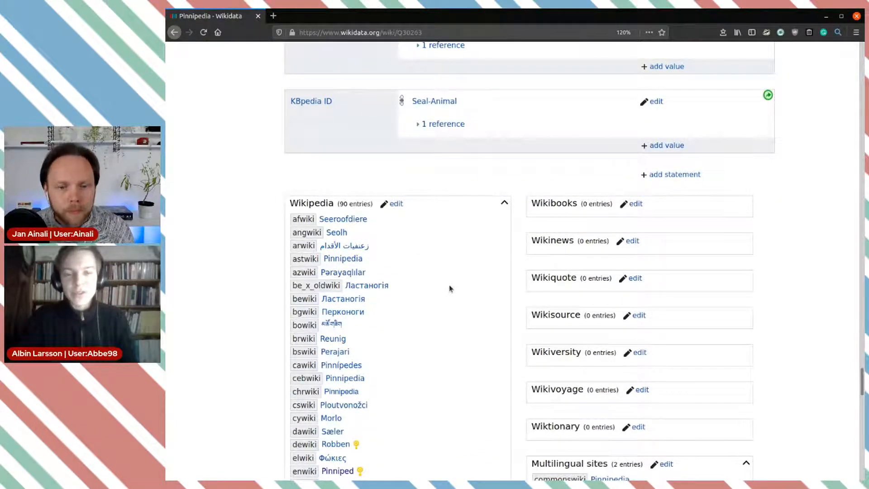
- Open the English Wikipedia article Pinniped from the sitelinks in a separate tab and return to the item's first statements
{"action": "scroll", "coordinate": [450, 289], "scroll_direction": "down", "scroll_amount": 6}
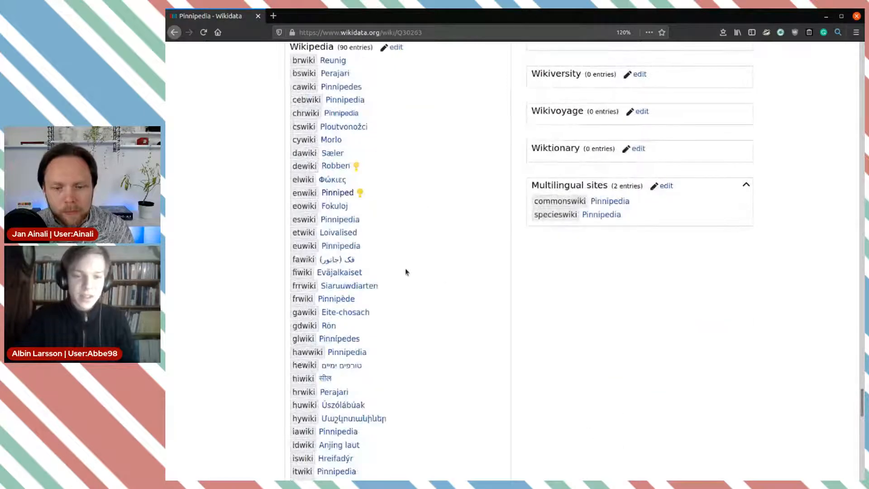
{"action": "middle_click", "coordinate": [343, 201]}
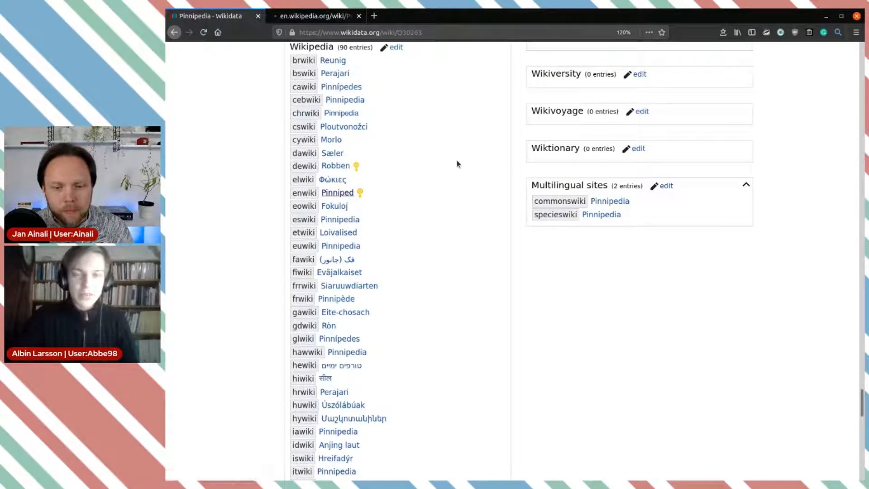
{"action": "scroll", "coordinate": [458, 163], "scroll_direction": "up", "scroll_amount": 5}
{"action": "scroll", "coordinate": [457, 164], "scroll_direction": "up", "scroll_amount": 3}
{"action": "left_click_drag", "start_coordinate": [862, 385], "coordinate": [833, 103]}
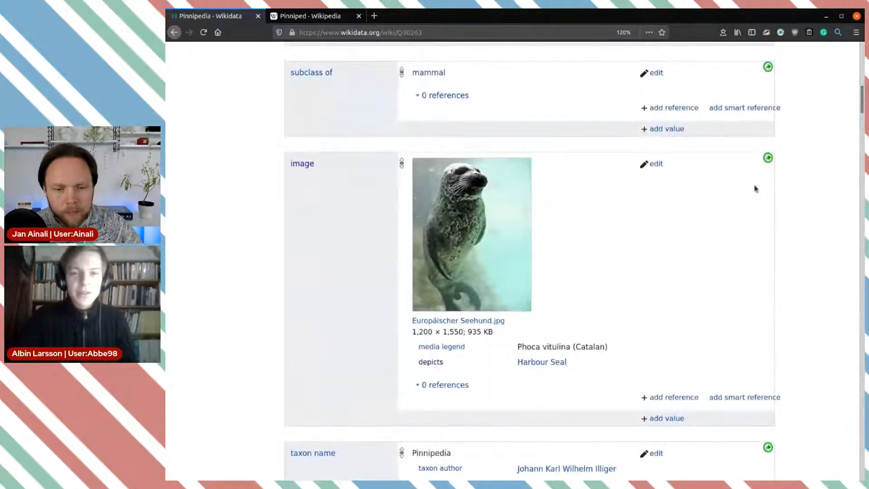
{"action": "scroll", "coordinate": [453, 271], "scroll_direction": "up", "scroll_amount": 5}
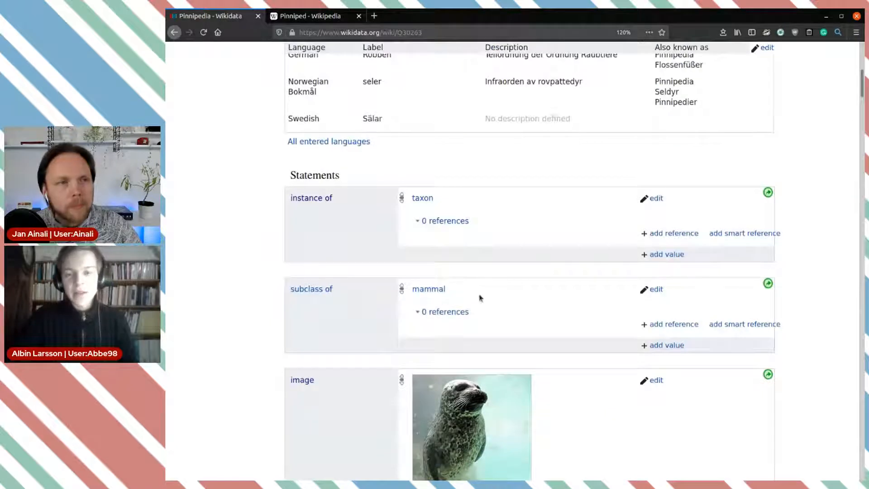
{"action": "scroll", "coordinate": [507, 324], "scroll_direction": "down", "scroll_amount": 3}
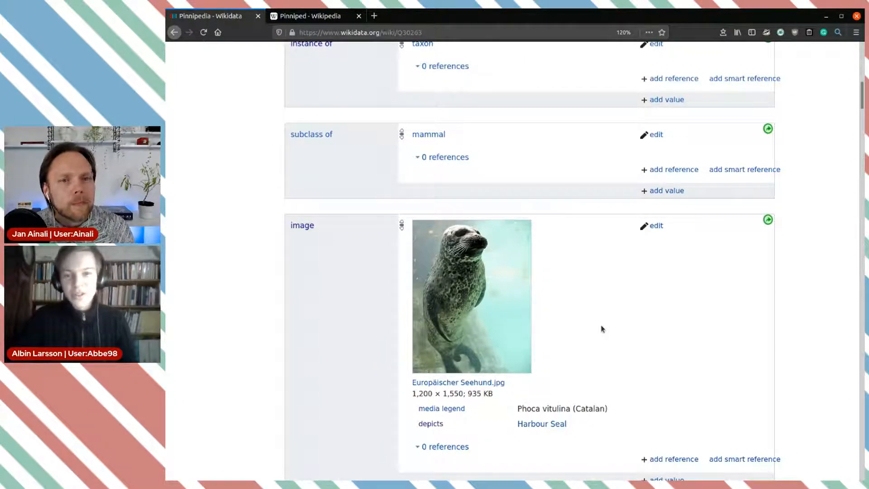
- Switch to the Pinniped article on Wikipedia and enlarge the page to 120%
{"action": "left_click", "coordinate": [314, 17]}
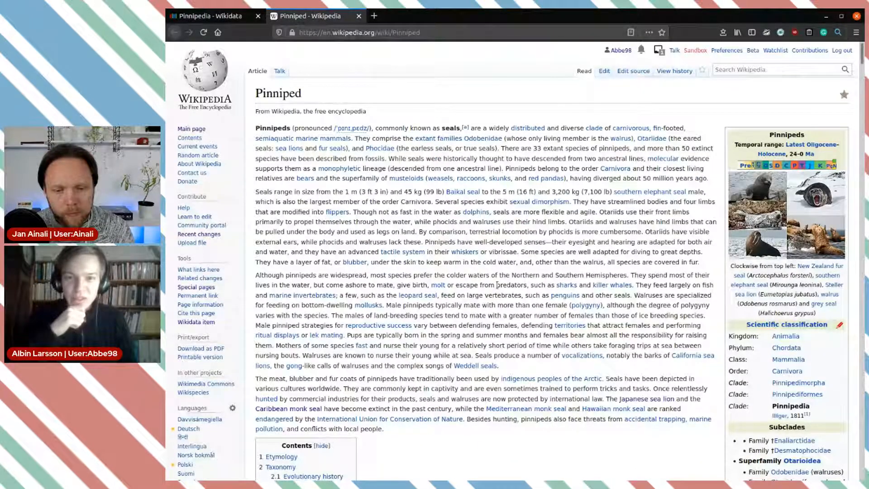
{"action": "key", "text": "ctrl+plus"}
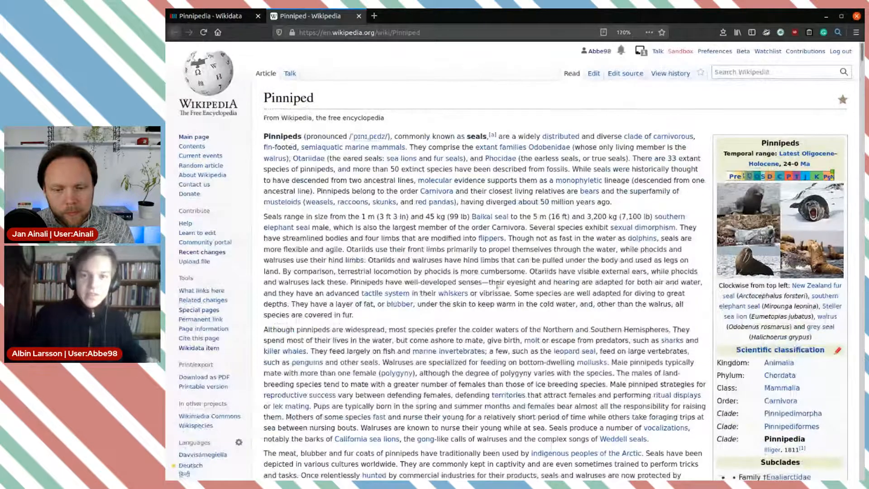
{"action": "key", "text": "ctrl+plus"}
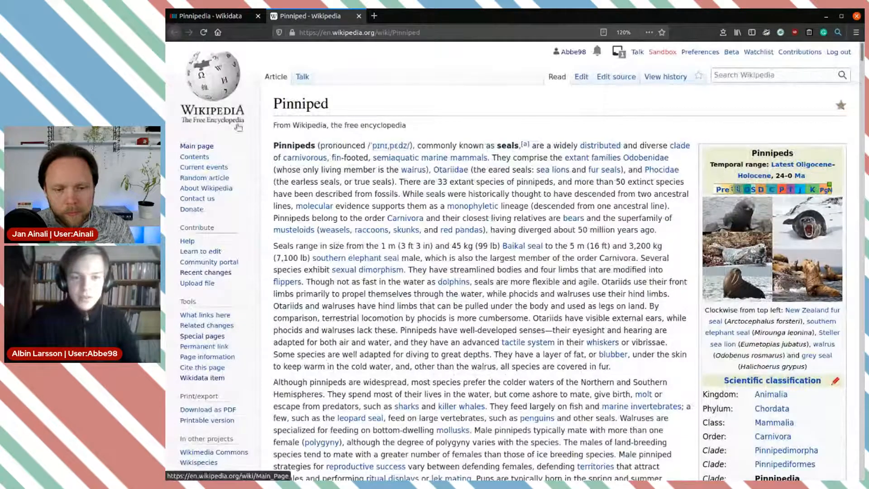
{"action": "scroll", "coordinate": [467, 223], "scroll_direction": "down", "scroll_amount": 2}
{"action": "scroll", "coordinate": [454, 220], "scroll_direction": "up", "scroll_amount": 1}
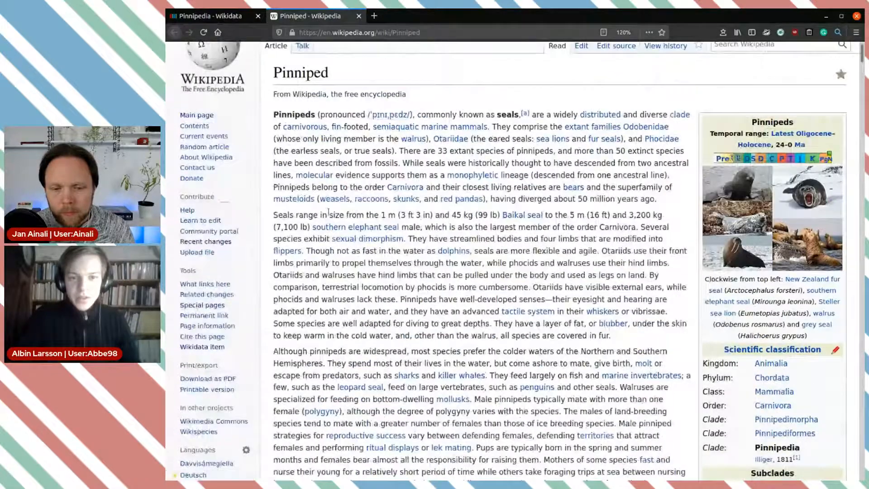
- Examine the lengths and weights in the article's sentence on the size range of seals
{"action": "left_click_drag", "start_coordinate": [273, 213], "coordinate": [377, 214]}
{"action": "left_click", "coordinate": [391, 215]}
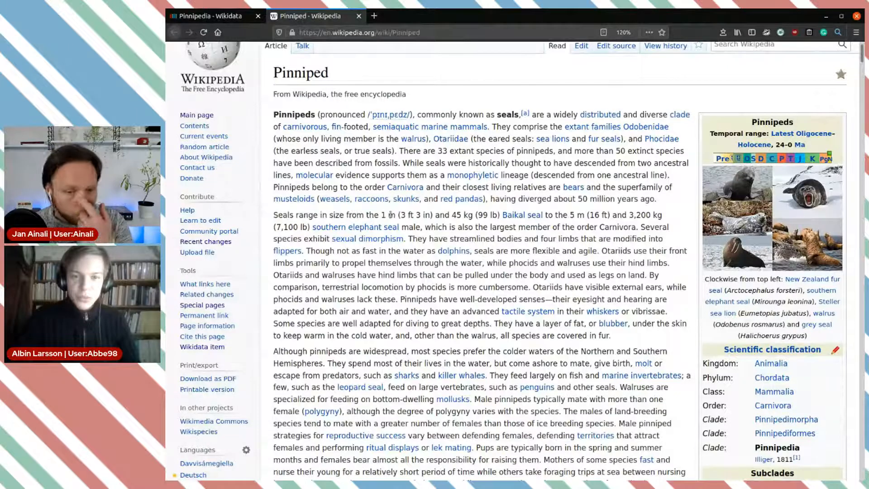
{"action": "left_click_drag", "start_coordinate": [448, 214], "coordinate": [465, 214]}
{"action": "left_click", "coordinate": [471, 213]}
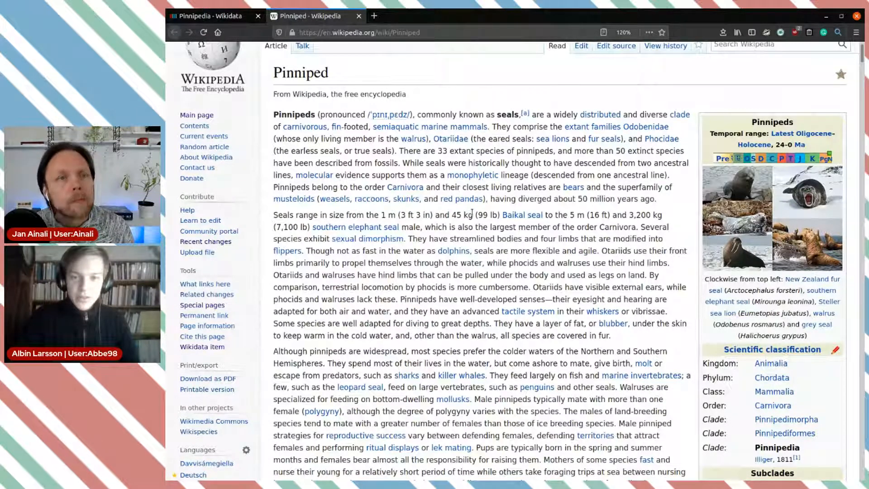
{"action": "left_click_drag", "start_coordinate": [567, 216], "coordinate": [662, 216]}
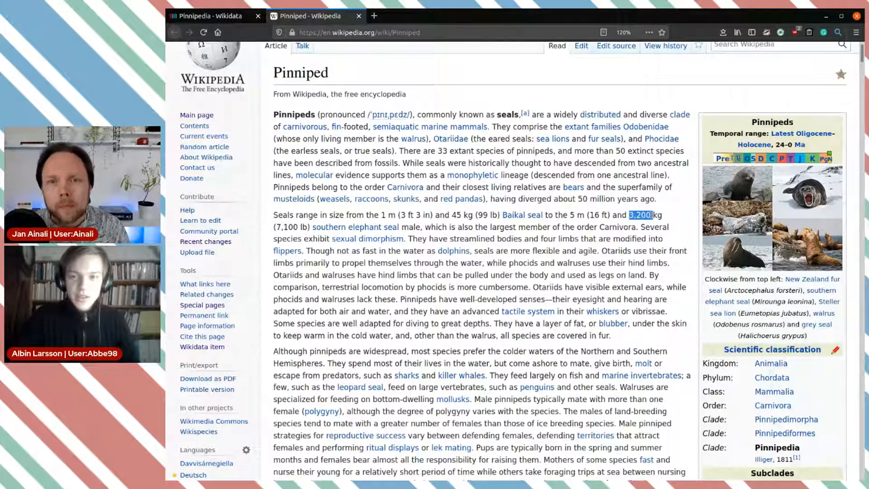
{"action": "left_click", "coordinate": [664, 217]}
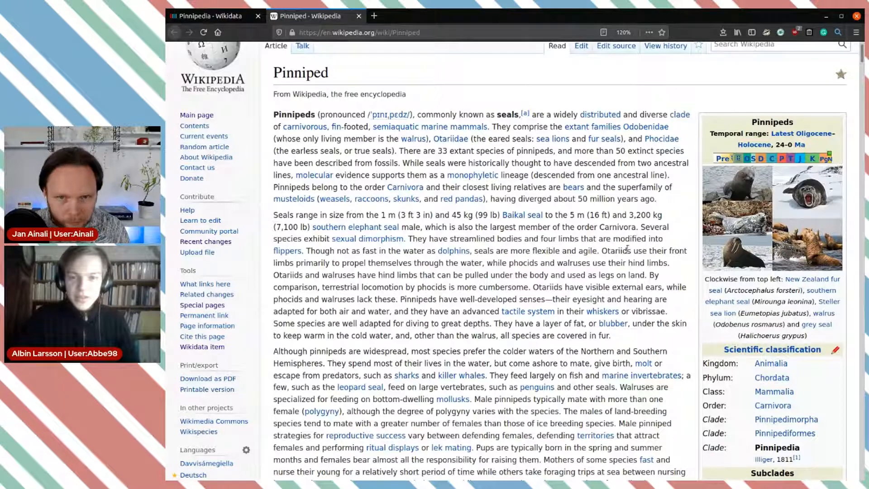
- Return to the Pinnipedia item on Wikidata and start a new statement with the property length
{"action": "left_click", "coordinate": [228, 18]}
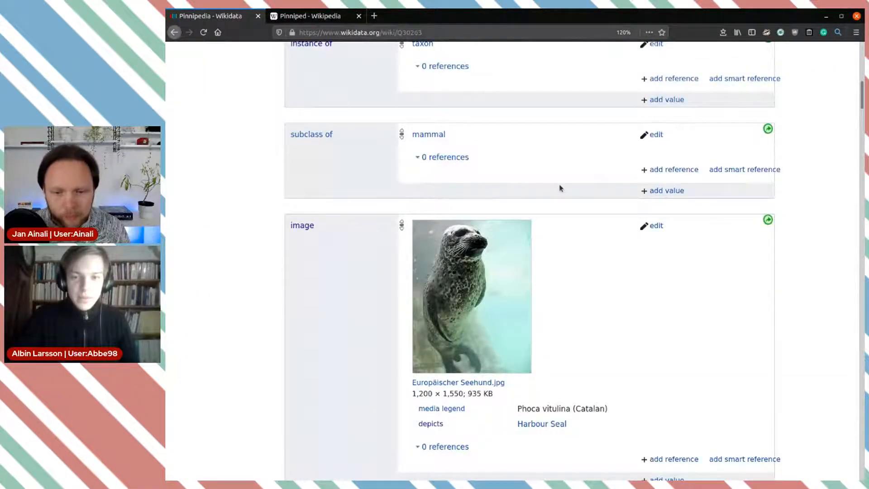
{"action": "scroll", "coordinate": [561, 188], "scroll_direction": "down", "scroll_amount": 20}
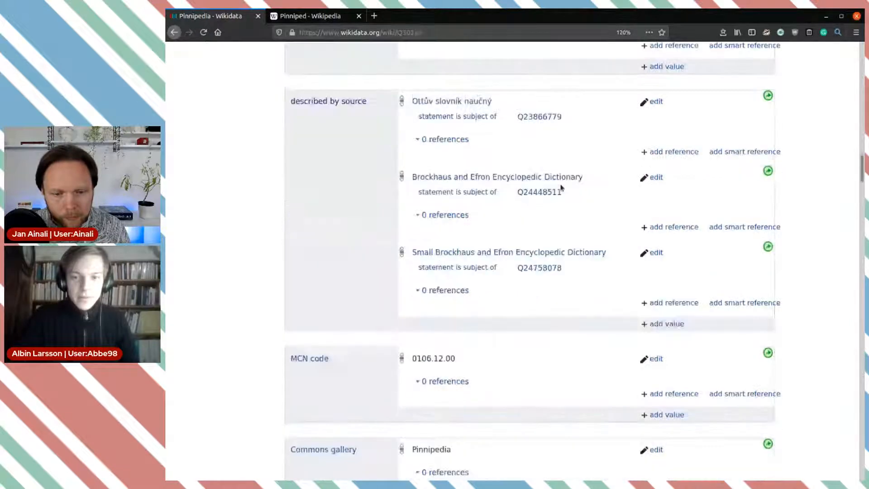
{"action": "scroll", "coordinate": [561, 187], "scroll_direction": "down", "scroll_amount": 3}
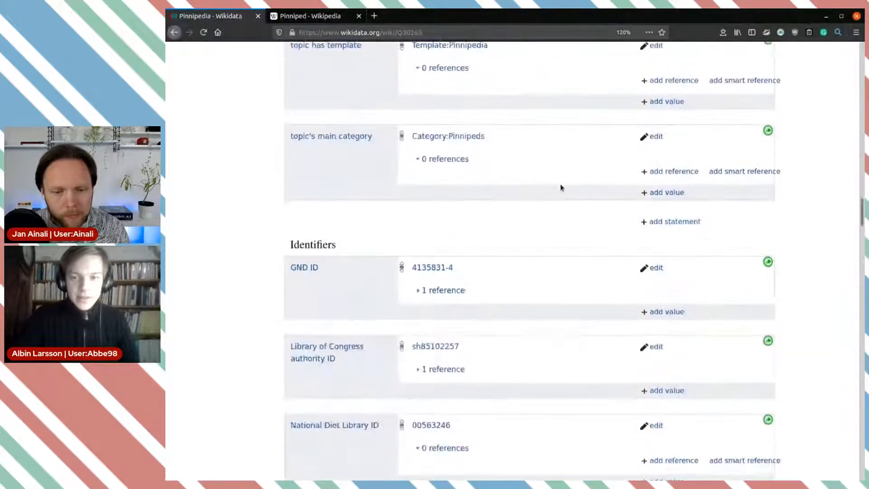
{"action": "left_click", "coordinate": [691, 222]}
{"action": "type", "text": "l"}
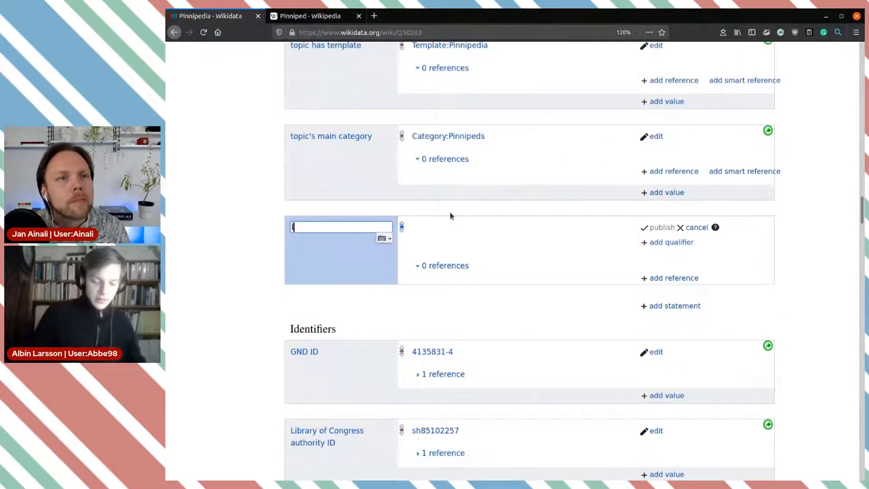
{"action": "type", "text": "enght"}
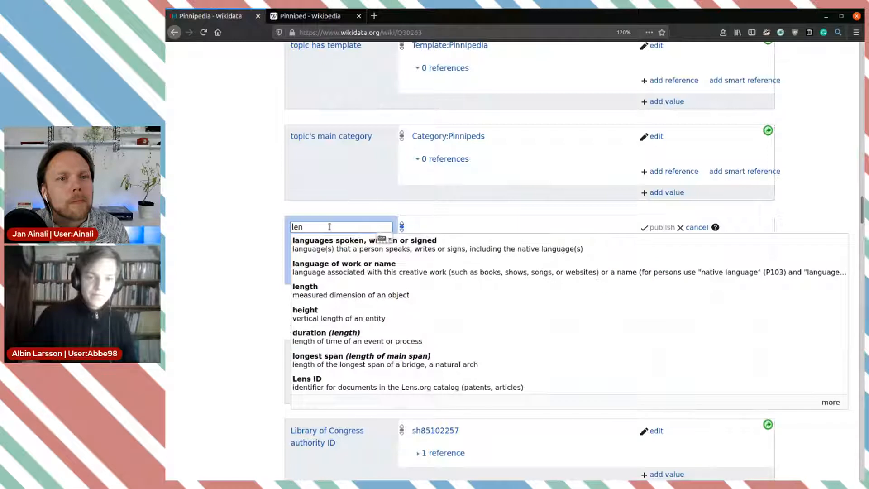
{"action": "left_click", "coordinate": [324, 298]}
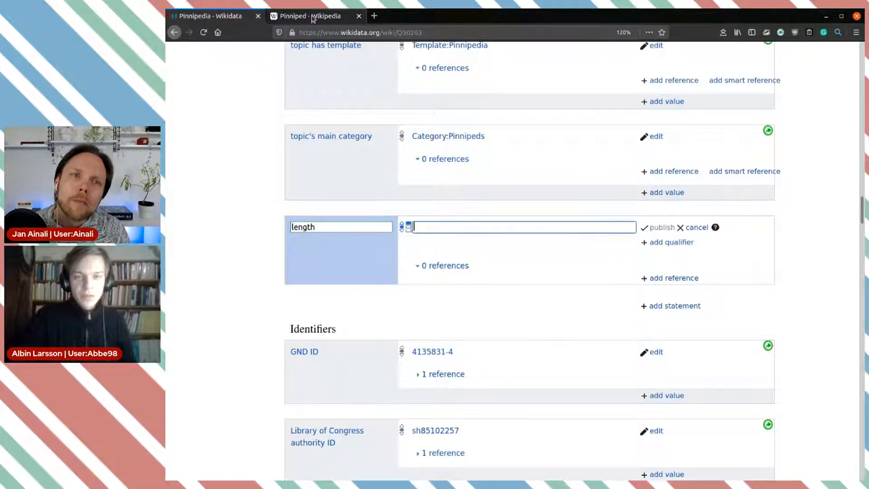
- Copy the value 45 from the Wikipedia article into the length statement, set its unit to kilogram and publish it
{"action": "left_click", "coordinate": [313, 18]}
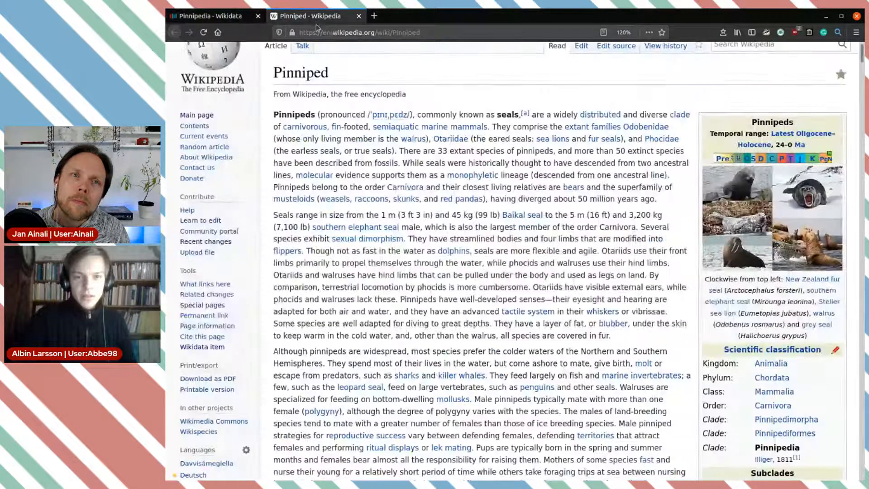
{"action": "double_click", "coordinate": [457, 215]}
{"action": "key", "text": "ctrl+c"}
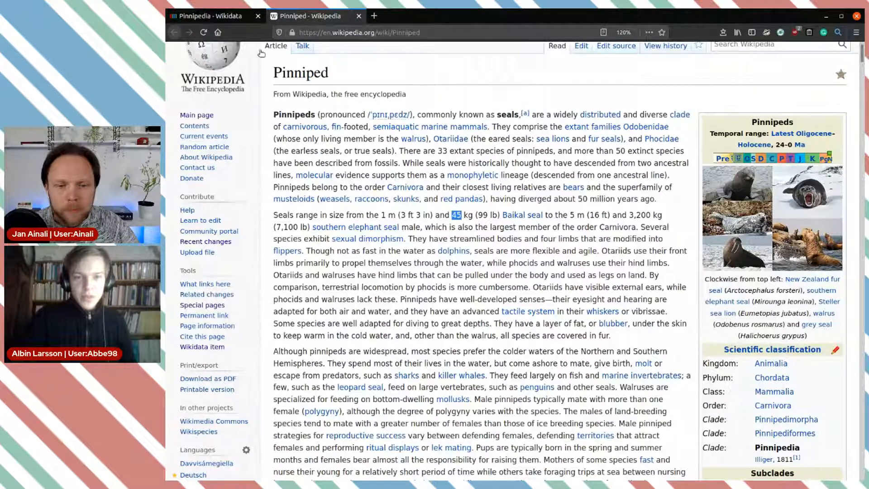
{"action": "left_click", "coordinate": [213, 16]}
{"action": "key", "text": "ctrl+v"}
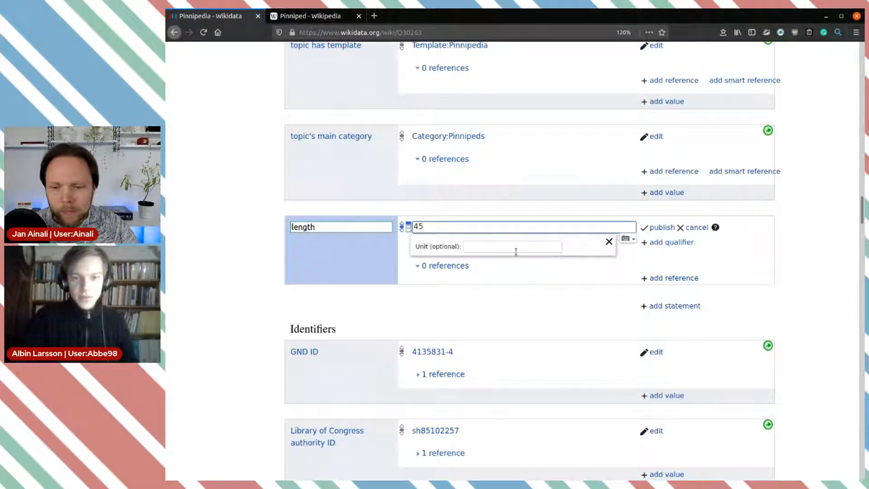
{"action": "left_click", "coordinate": [517, 248]}
{"action": "type", "text": "kilo"}
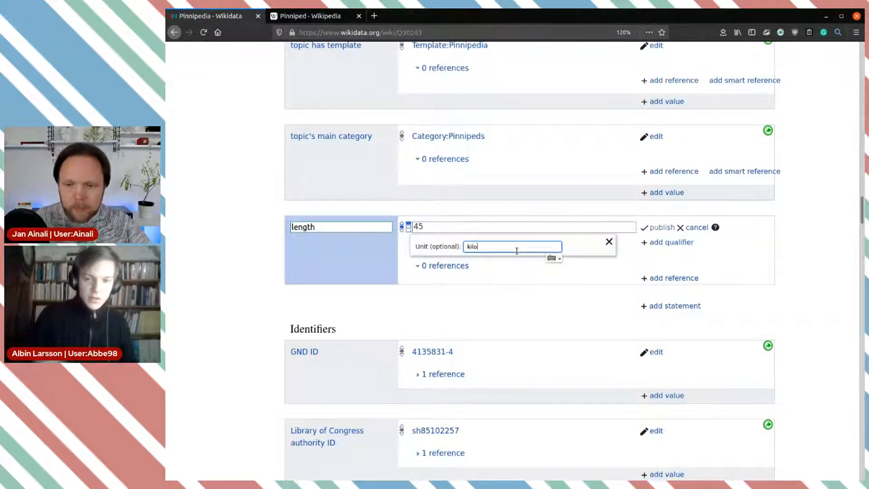
{"action": "left_click", "coordinate": [514, 265]}
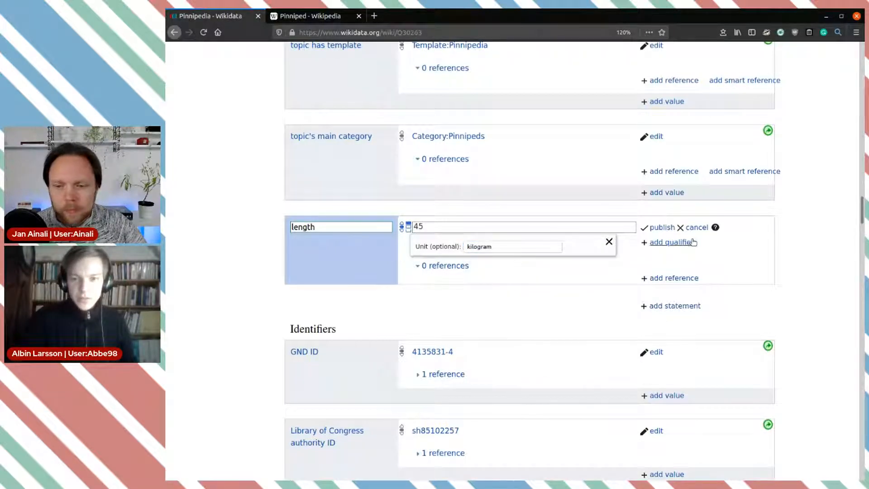
{"action": "left_click", "coordinate": [662, 227]}
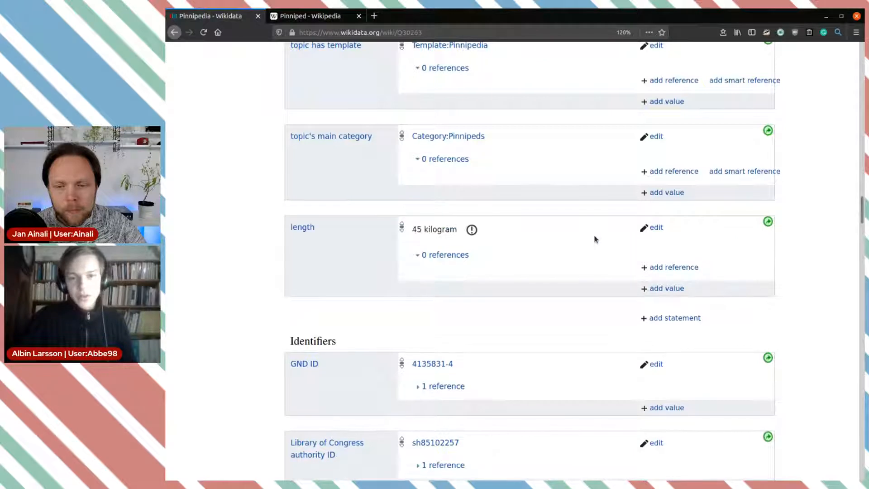
- Remove the newly published length statement from the Pinnipedia item
{"action": "left_click", "coordinate": [654, 228]}
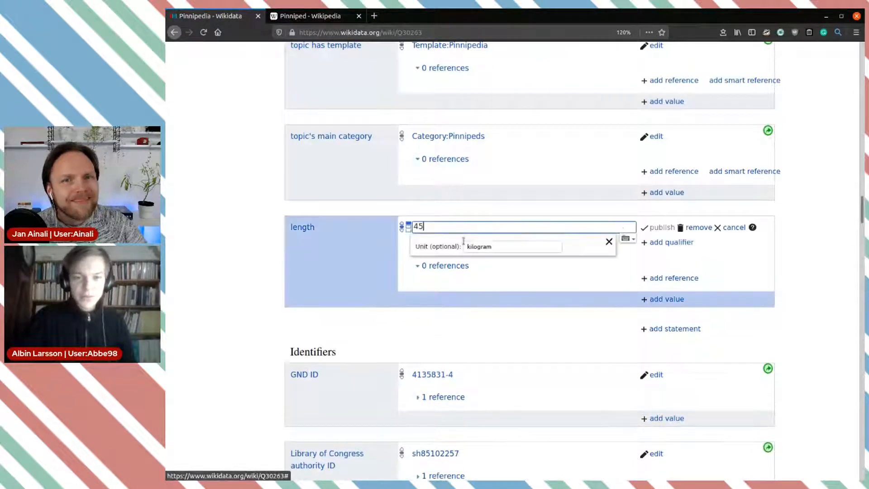
{"action": "left_click", "coordinate": [701, 228]}
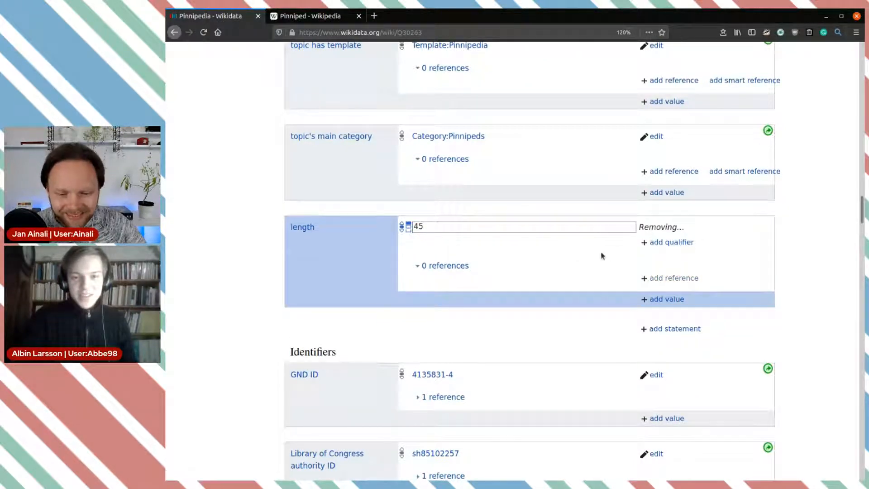
- Start a new statement on the Pinnipedia item with the property mass, value 45 and unit kilogram
{"action": "left_click", "coordinate": [693, 223]}
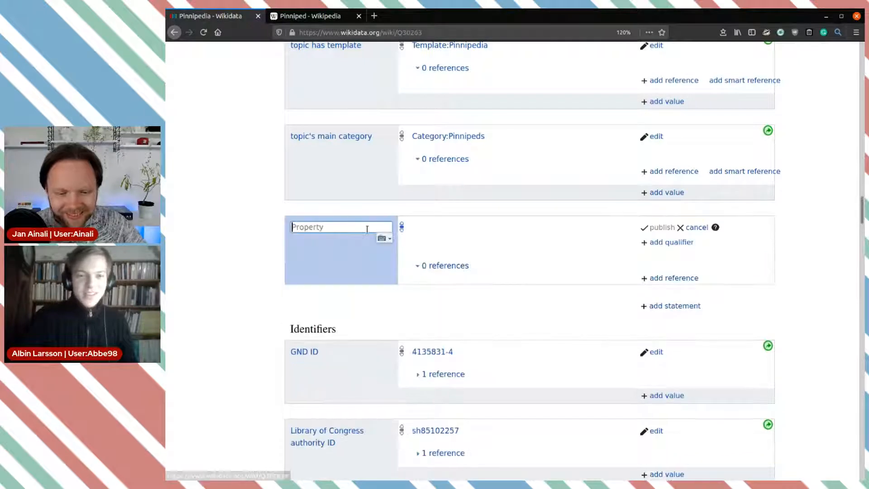
{"action": "type", "text": "weight"}
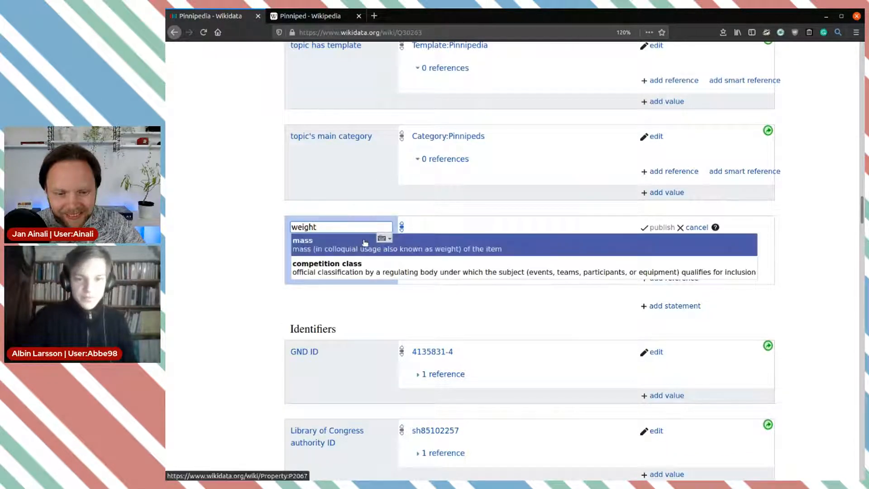
{"action": "left_click", "coordinate": [365, 242]}
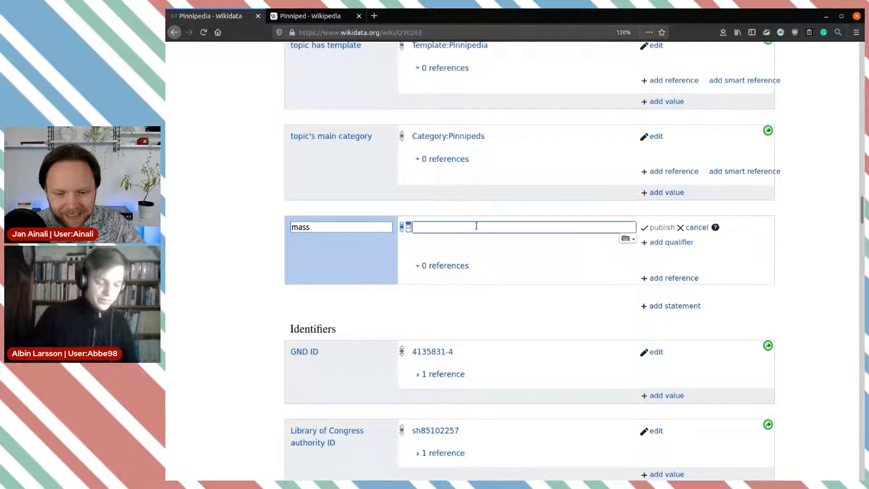
{"action": "type", "text": "45"}
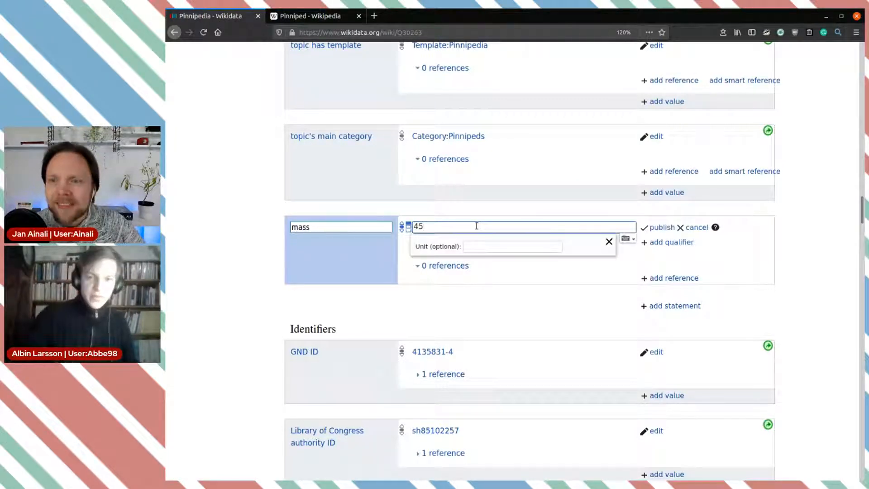
{"action": "left_click", "coordinate": [487, 248]}
{"action": "type", "text": "k"}
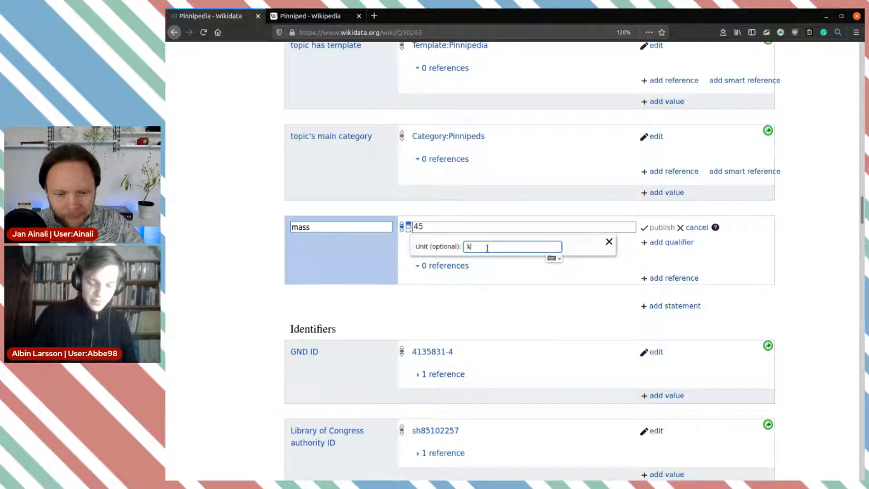
{"action": "type", "text": "ilogram"}
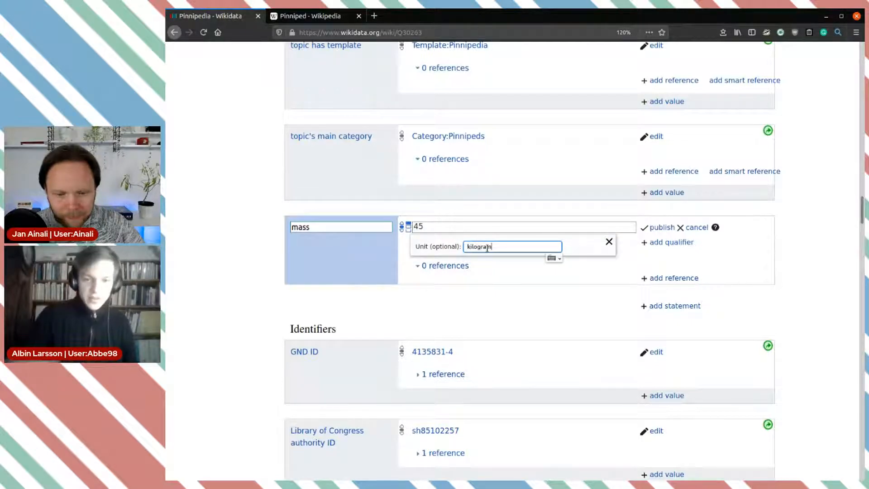
{"action": "left_click", "coordinate": [516, 262]}
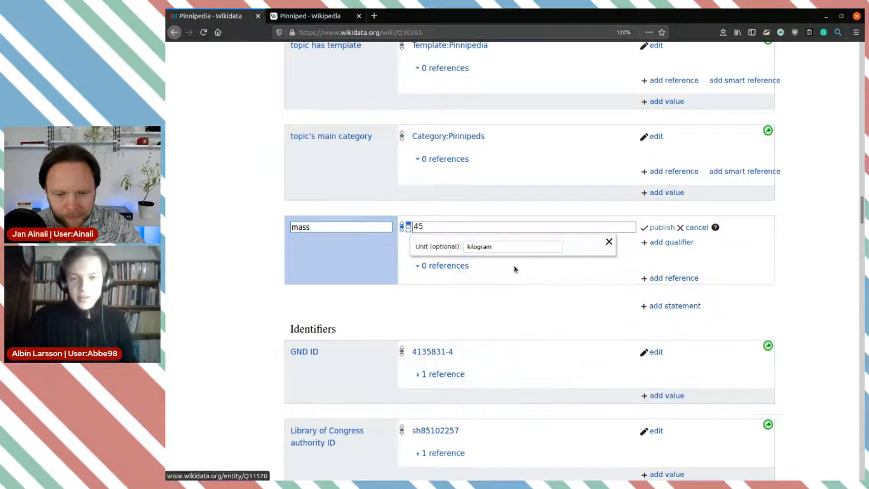
- Add a qualifier to the mass statement and search its properties for "limit"
{"action": "left_click", "coordinate": [659, 245]}
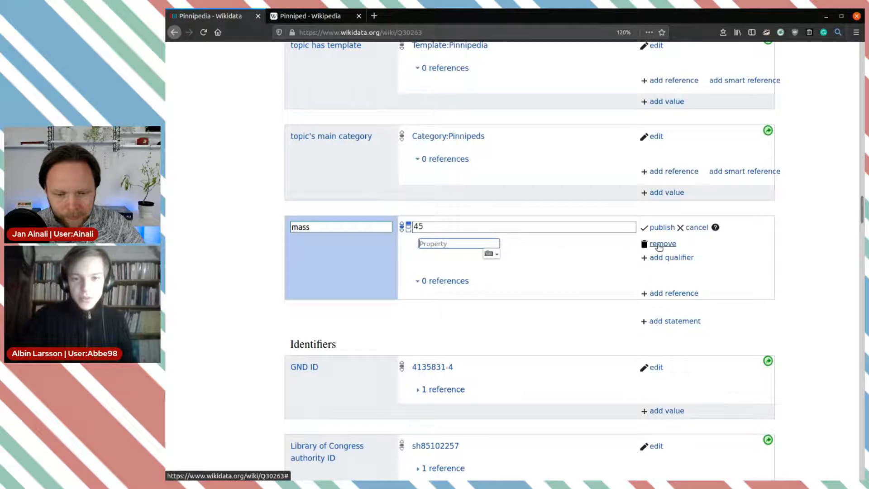
{"action": "left_click", "coordinate": [453, 245]}
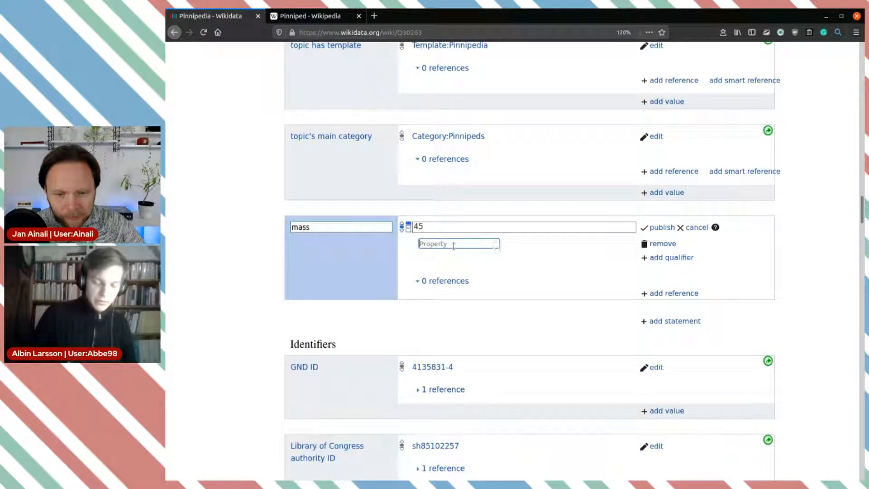
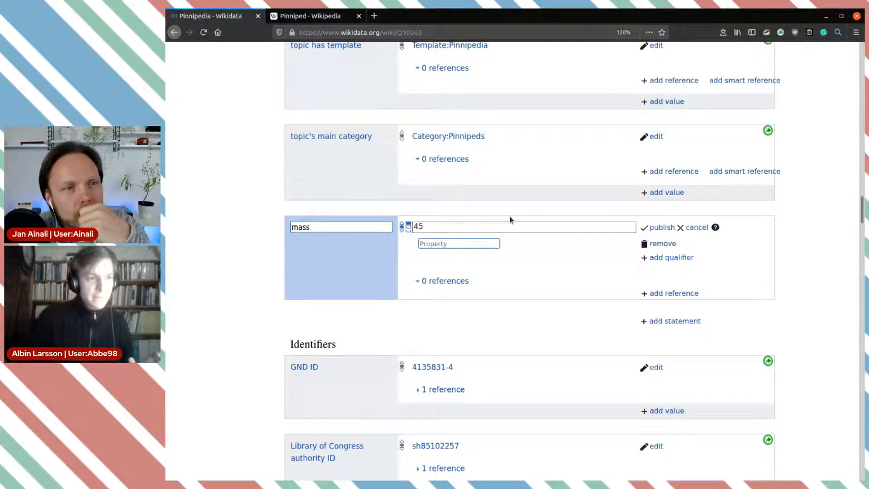
{"action": "type", "text": "q"}
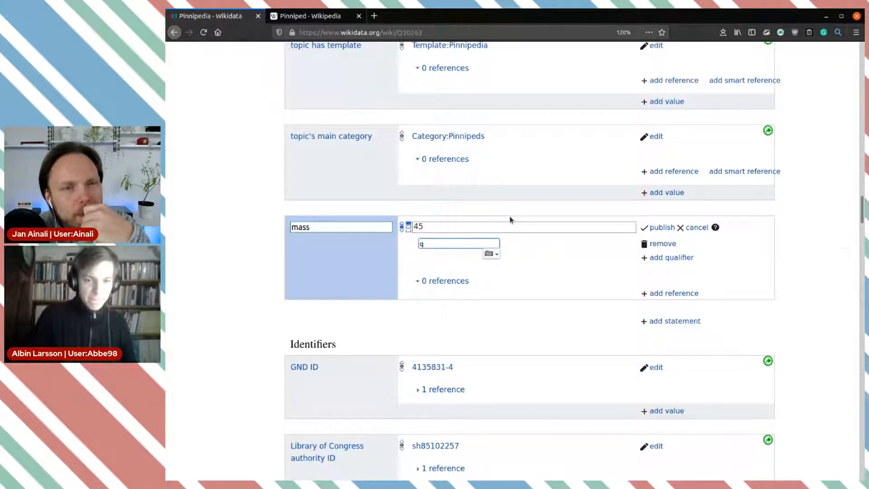
{"action": "key", "text": "BackSpace"}
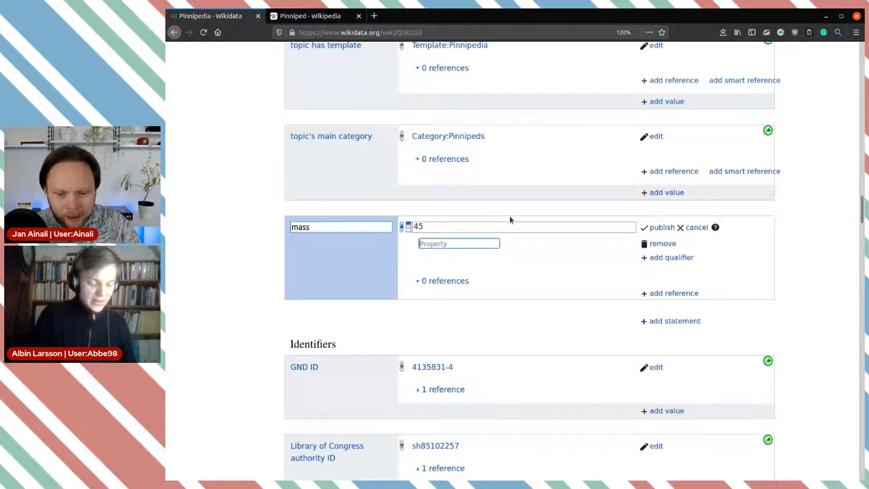
{"action": "type", "text": "limit"}
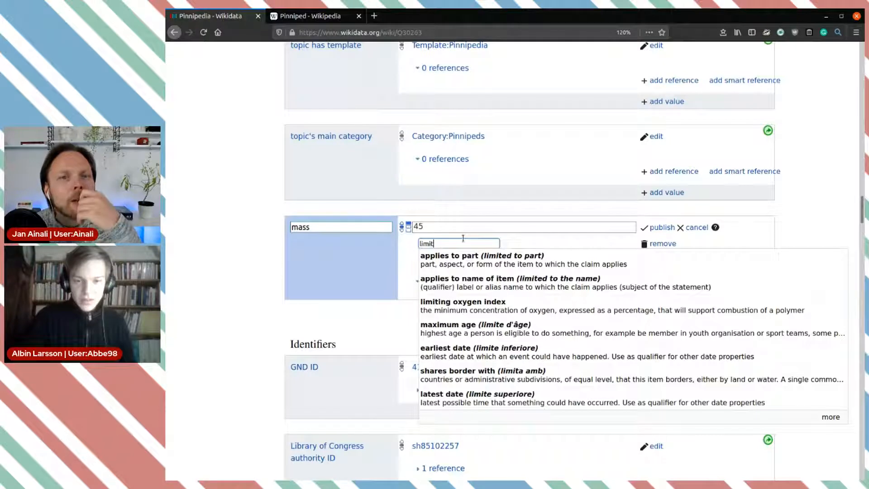
{"action": "key", "text": "ctrl+a"}
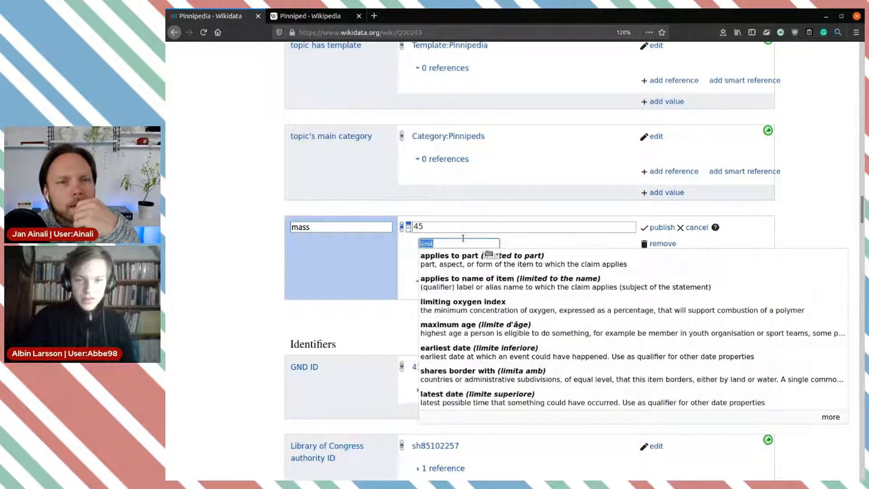
{"action": "key", "text": "BackSpace"}
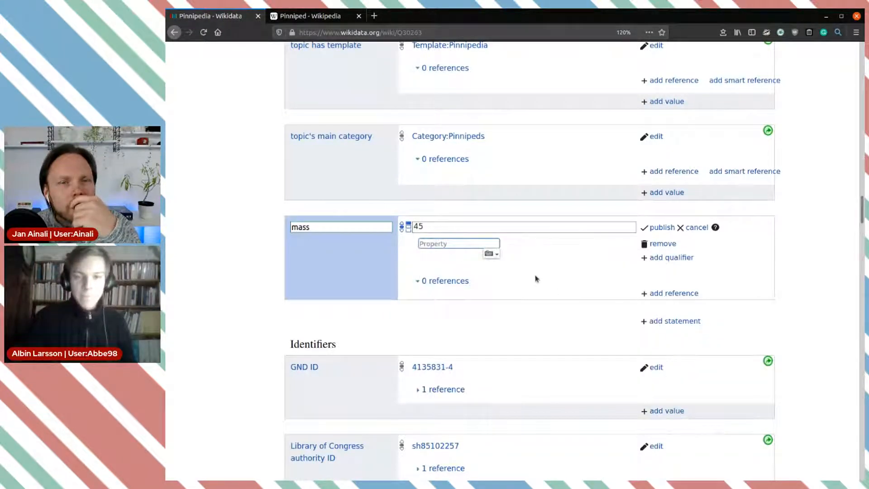
- Search the mass statement's qualifier properties for "minimum"
{"action": "type", "text": "m"}
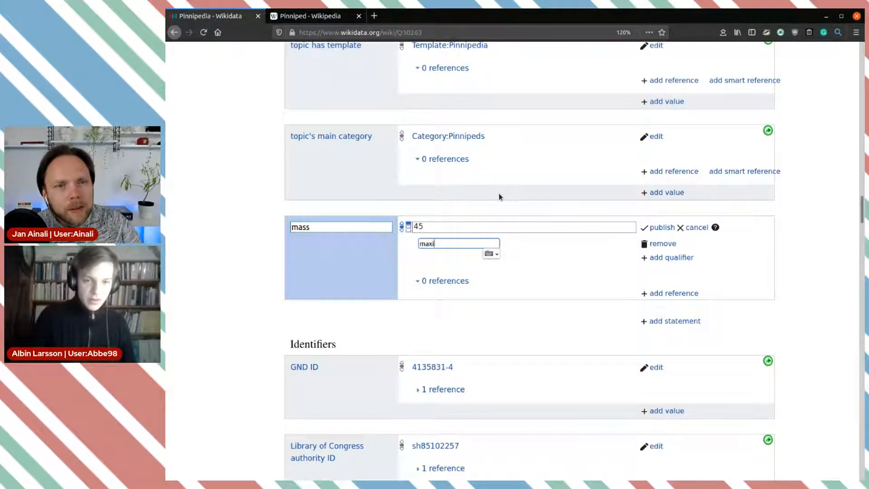
{"action": "key", "text": "BackSpace"}
{"action": "type", "text": "m"}
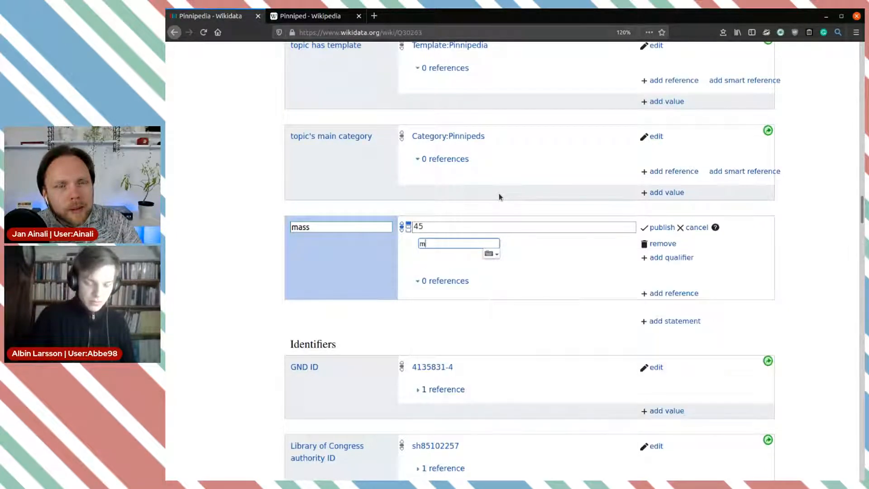
{"action": "type", "text": "inimum"}
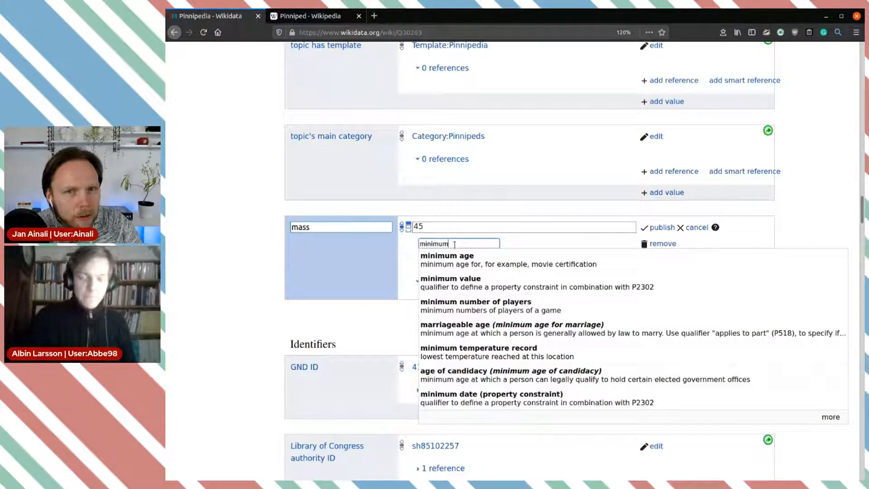
{"action": "key", "text": "ctrl+BackSpace"}
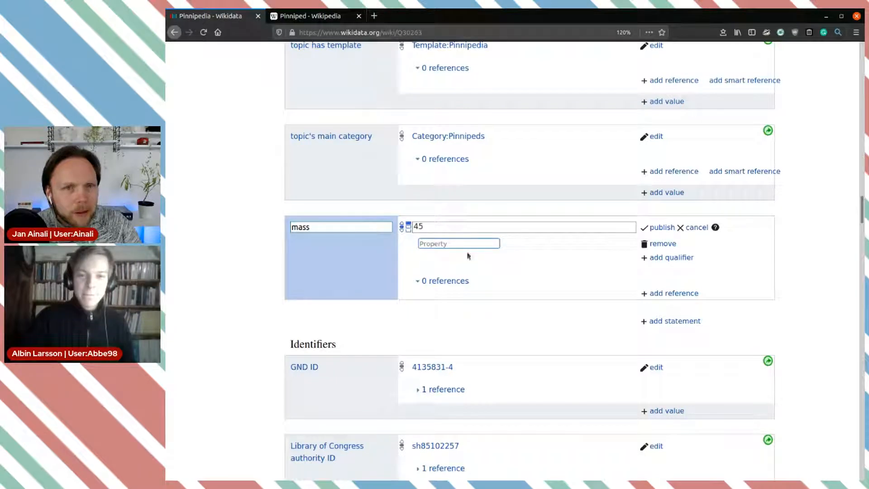
{"action": "type", "text": "minimum"}
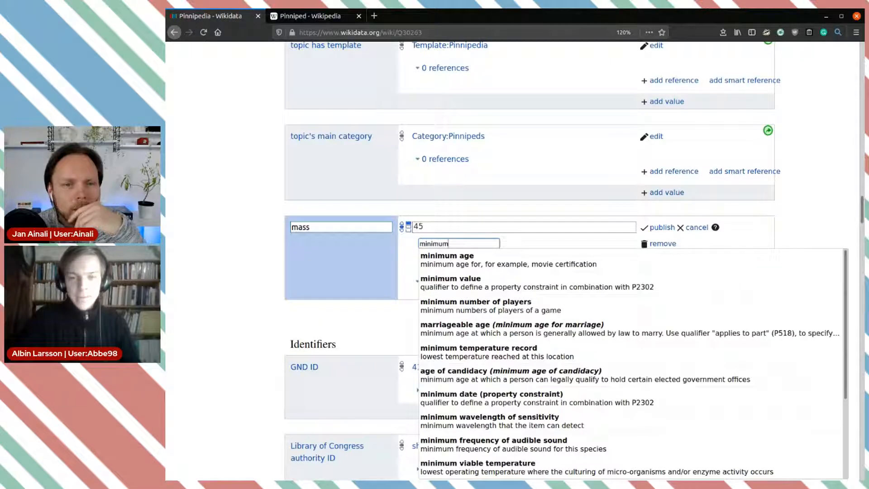
{"action": "left_click", "coordinate": [818, 216]}
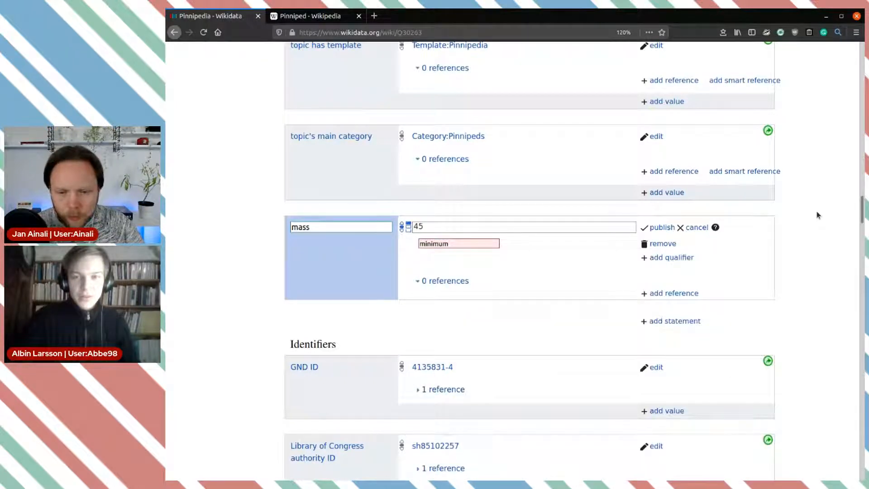
- Open a new browser tab and search Wikidata for IIS
{"action": "left_click", "coordinate": [374, 16]}
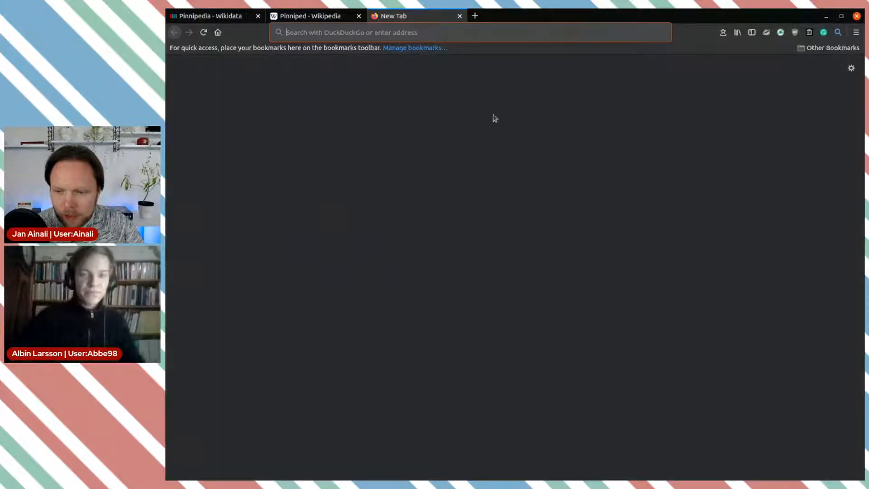
{"action": "type", "text": "wd"}
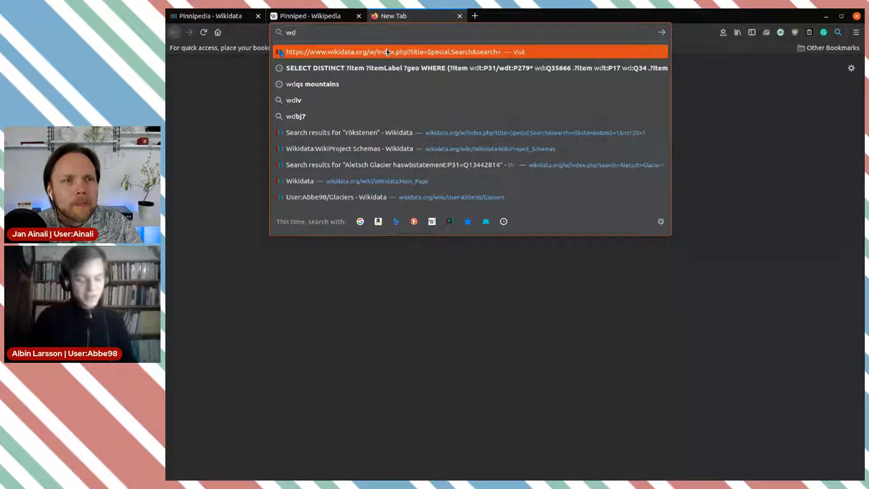
{"action": "type", "text": "Spa"}
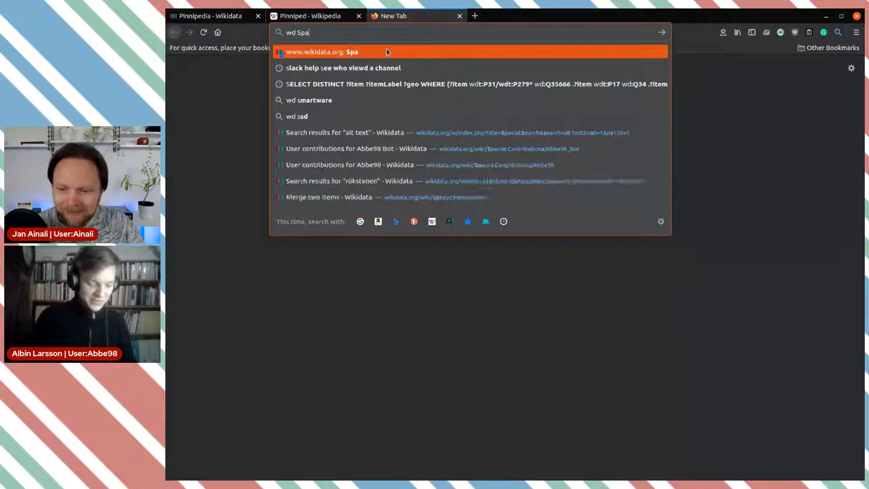
{"action": "type", "text": "ce"}
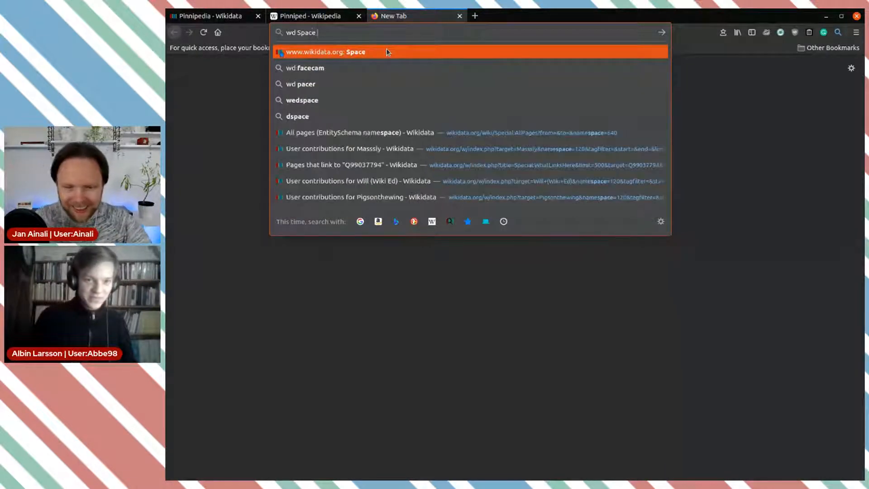
{"action": "key", "text": "BackSpace"}
{"action": "key", "text": "BackSpace"}
{"action": "key", "text": "BackSpace"}
{"action": "key", "text": "BackSpace"}
{"action": "key", "text": "BackSpace"}
{"action": "key", "text": "BackSpace"}
{"action": "key", "text": "BackSpace"}
{"action": "type", "text": "IIS"}
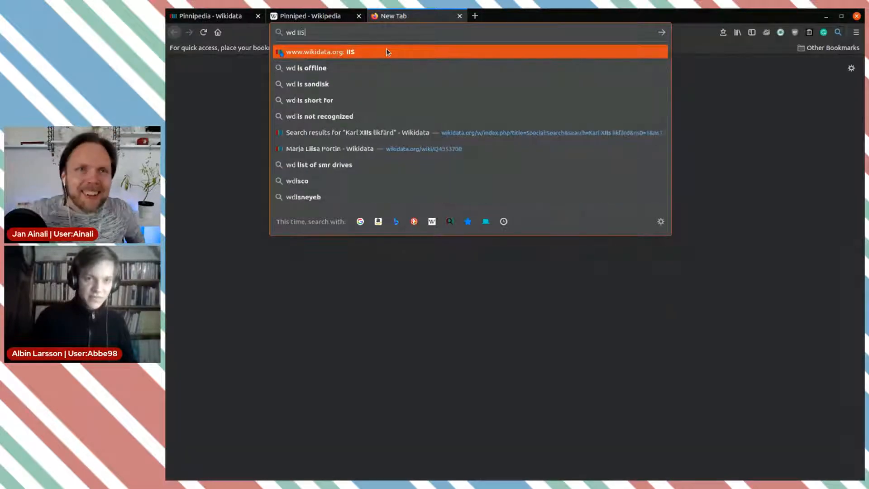
{"action": "key", "text": "Return"}
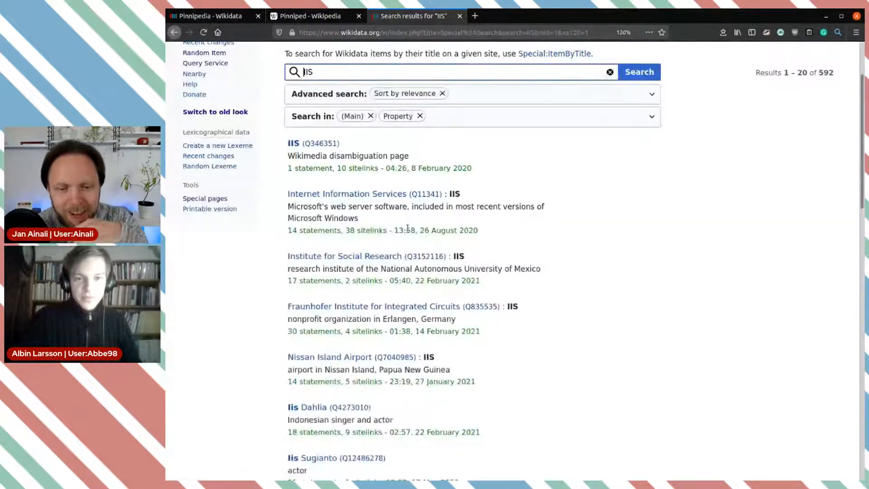
- Search Wikidata for International Space Station and open its item Q25271
{"action": "double_click", "coordinate": [350, 66]}
{"action": "type", "text": "In"}
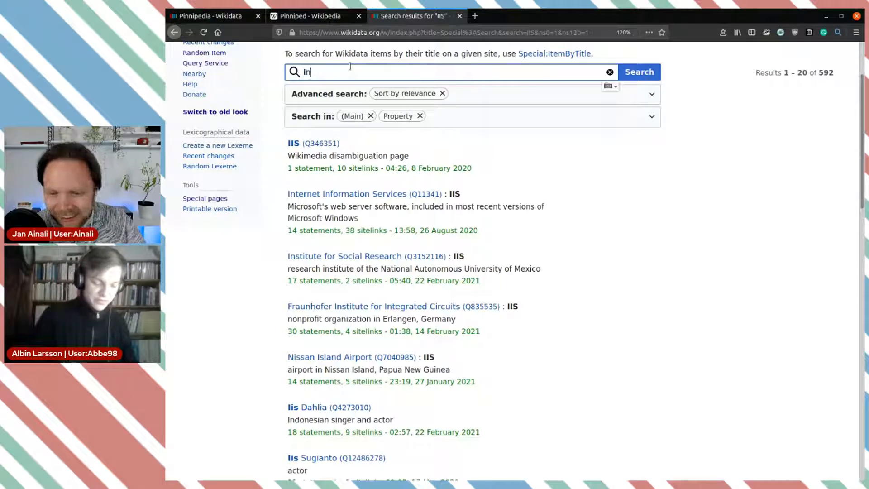
{"action": "type", "text": "ternatio"}
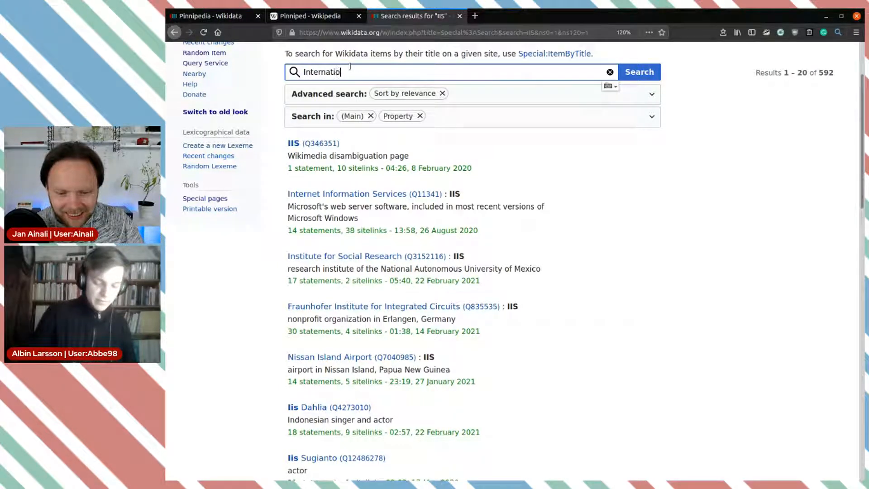
{"action": "type", "text": "nal Space Stat"}
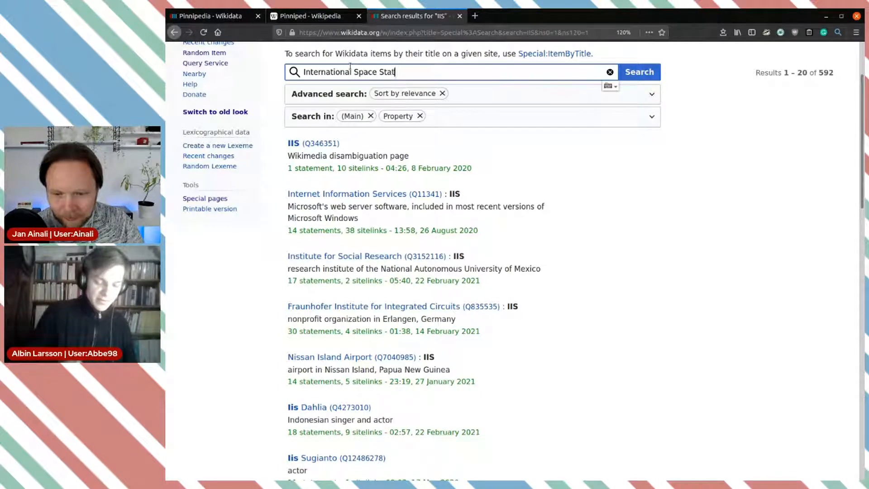
{"action": "type", "text": "ion"}
{"action": "key", "text": "Return"}
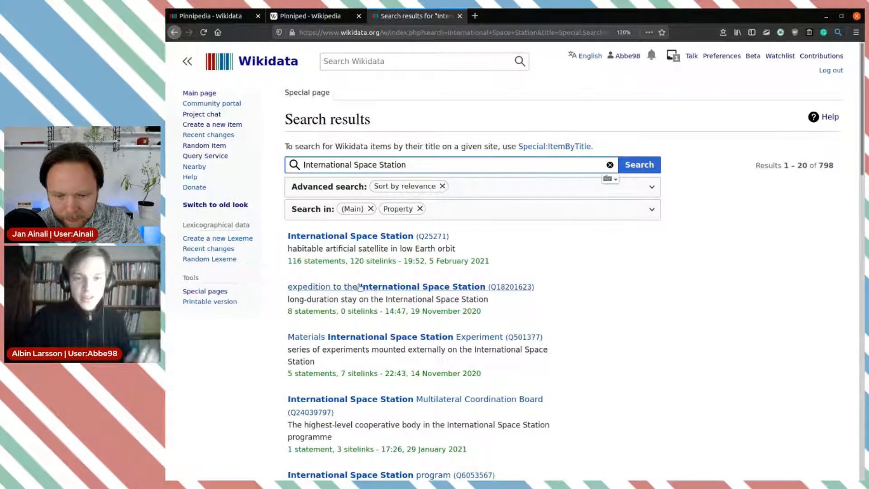
{"action": "left_click", "coordinate": [358, 237]}
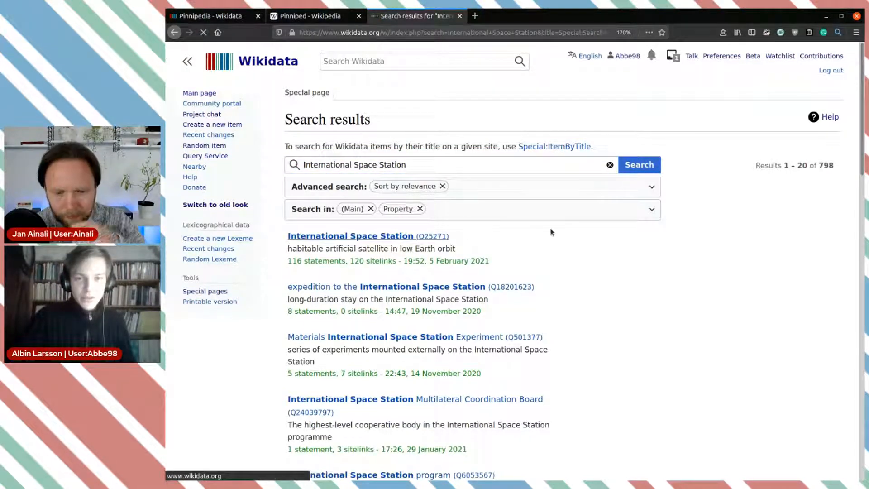
- Find the text "orbit" among the statements of the International Space Station item
{"action": "scroll", "coordinate": [547, 229], "scroll_direction": "down", "scroll_amount": 5}
{"action": "scroll", "coordinate": [546, 228], "scroll_direction": "down", "scroll_amount": 6}
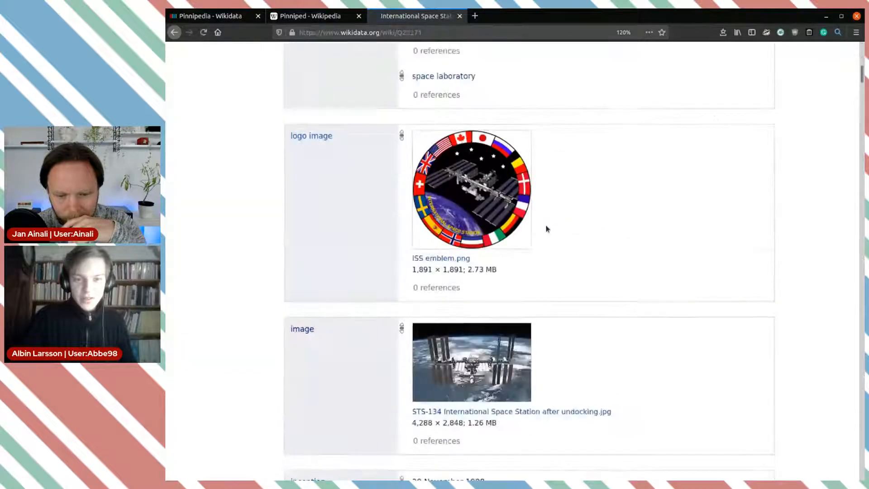
{"action": "key", "text": "ctrl+f"}
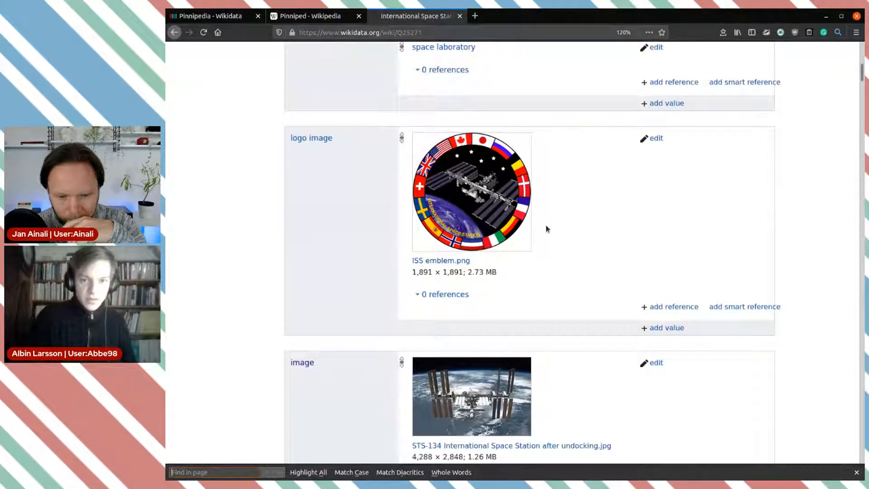
{"action": "type", "text": "orbit"}
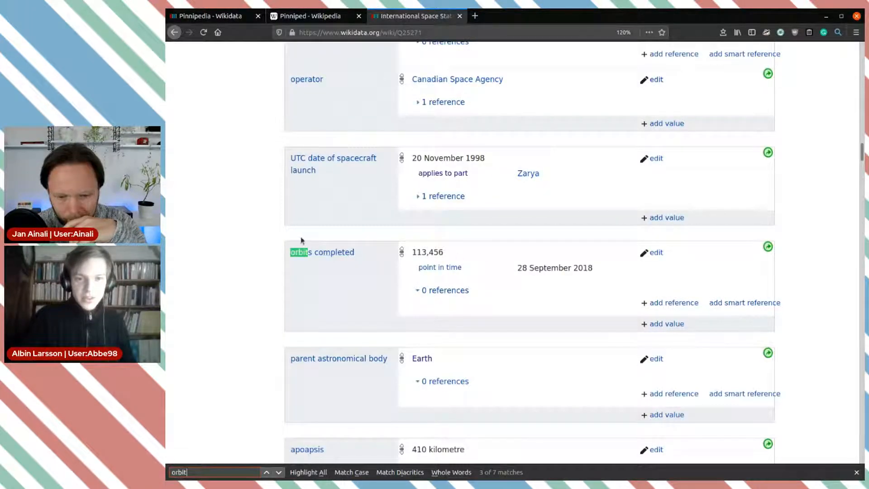
- Examine the remaining orbit, dimension and other statements of the International Space Station item for an example of a modelled value range
{"action": "scroll", "coordinate": [493, 254], "scroll_direction": "down", "scroll_amount": 7}
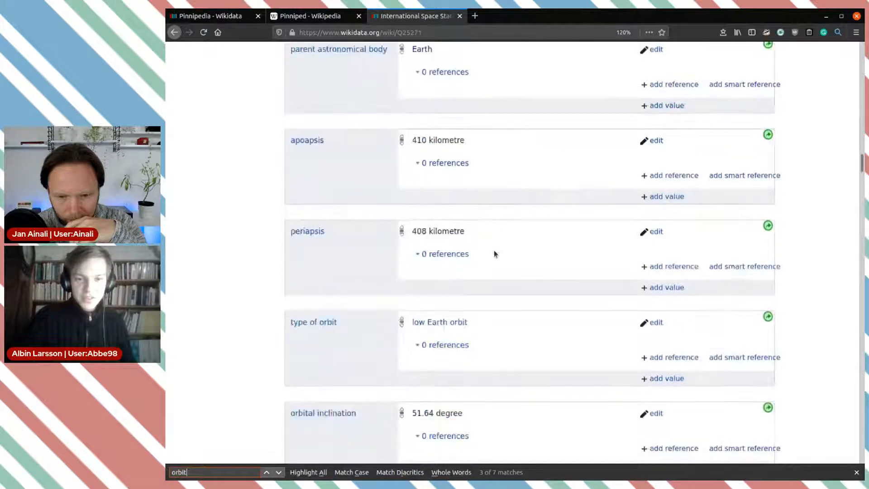
{"action": "scroll", "coordinate": [494, 253], "scroll_direction": "down", "scroll_amount": 5}
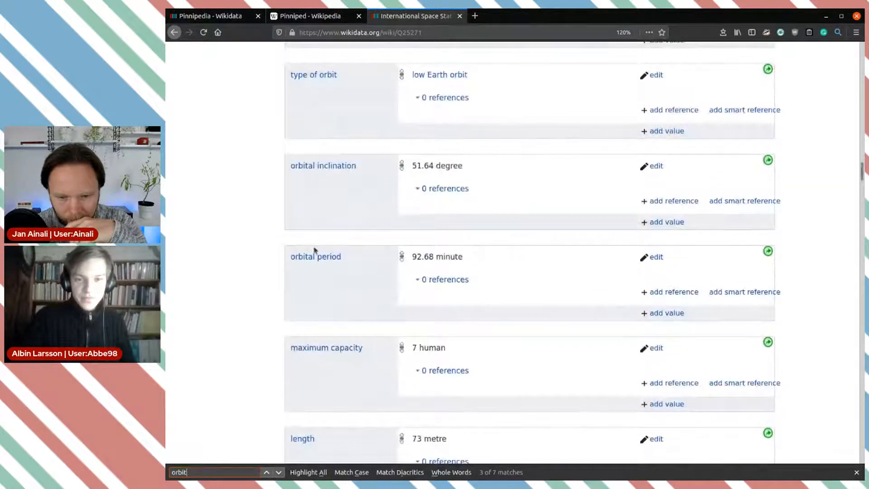
{"action": "scroll", "coordinate": [543, 262], "scroll_direction": "down", "scroll_amount": 3}
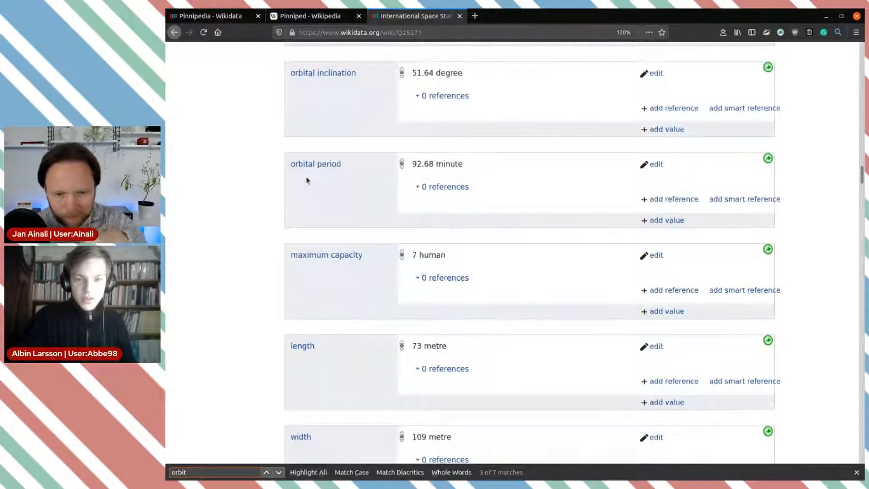
{"action": "triple_click", "coordinate": [418, 179]}
{"action": "left_click", "coordinate": [521, 181]}
{"action": "scroll", "coordinate": [521, 184], "scroll_direction": "down", "scroll_amount": 5}
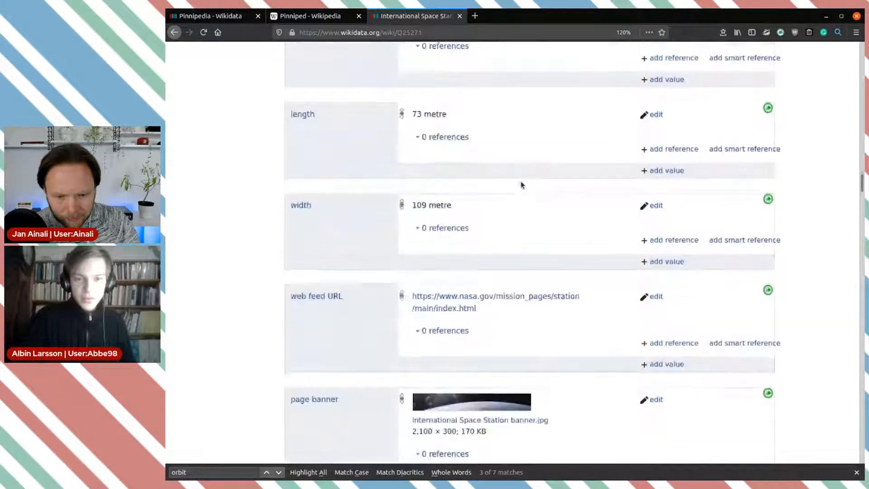
{"action": "scroll", "coordinate": [539, 185], "scroll_direction": "down", "scroll_amount": 1}
{"action": "scroll", "coordinate": [539, 184], "scroll_direction": "down", "scroll_amount": 10}
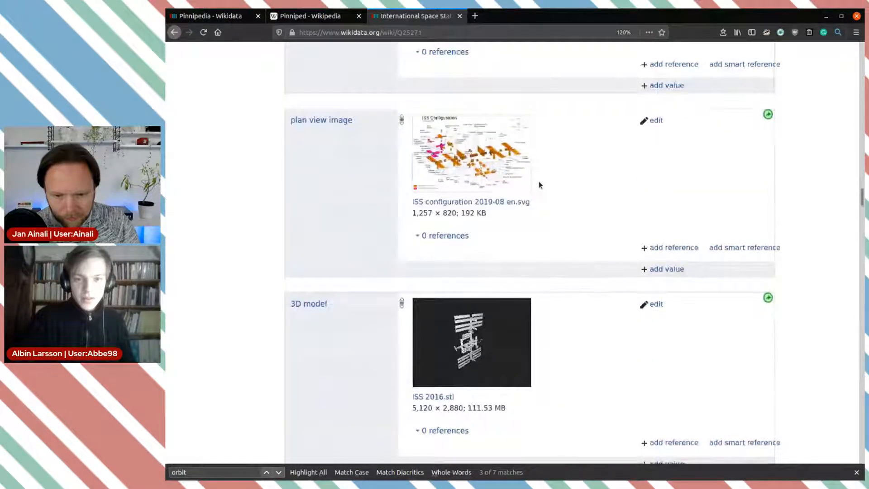
{"action": "scroll", "coordinate": [539, 185], "scroll_direction": "down", "scroll_amount": 10}
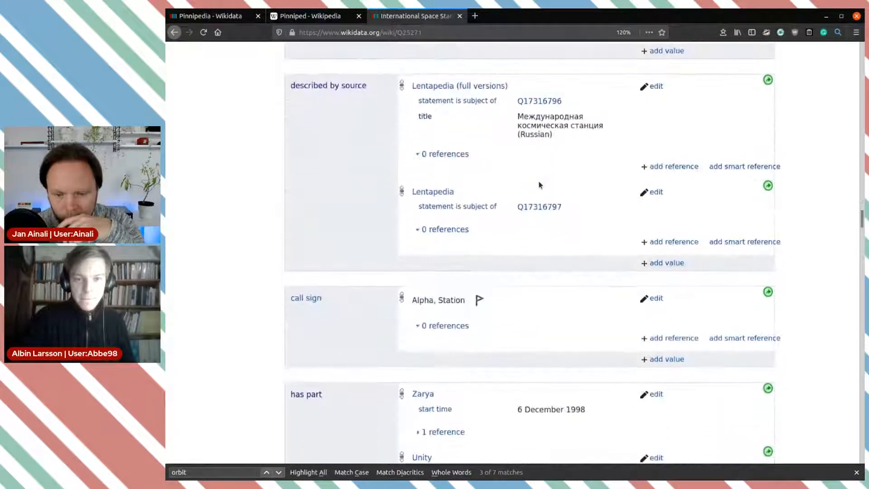
{"action": "scroll", "coordinate": [539, 185], "scroll_direction": "down", "scroll_amount": 20}
{"action": "scroll", "coordinate": [540, 185], "scroll_direction": "down", "scroll_amount": 20}
{"action": "scroll", "coordinate": [539, 184], "scroll_direction": "down", "scroll_amount": 10}
{"action": "scroll", "coordinate": [539, 184], "scroll_direction": "up", "scroll_amount": 5}
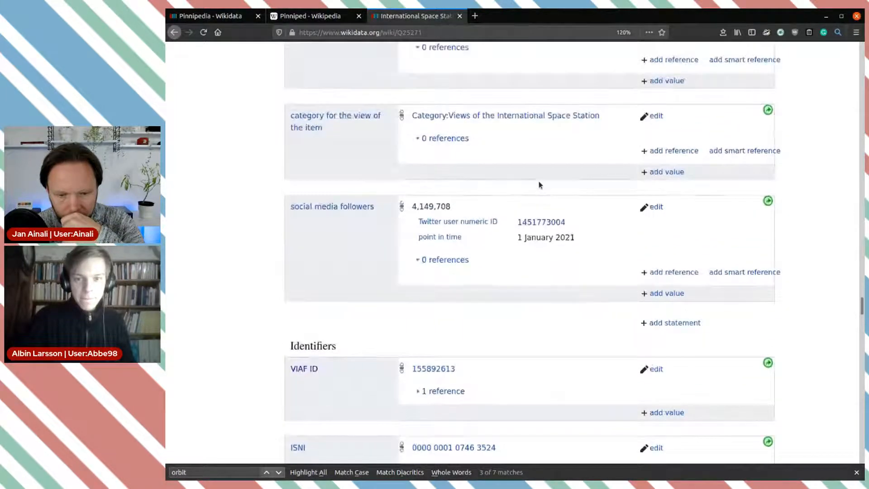
{"action": "scroll", "coordinate": [532, 96], "scroll_direction": "up", "scroll_amount": 5}
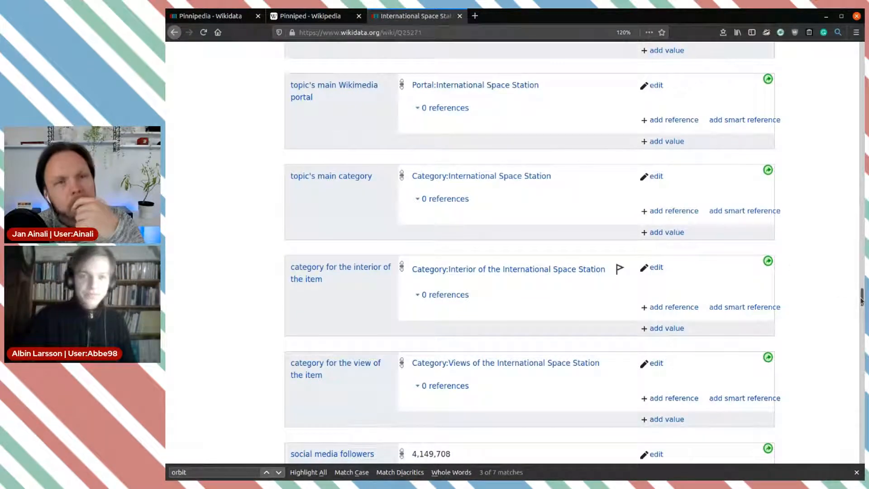
- Search Wikidata for "minimum" and open the item described as the lowest or smallest value in a partially ordered set
{"action": "left_click_drag", "start_coordinate": [862, 302], "coordinate": [861, 56]}
{"action": "left_click", "coordinate": [445, 66]}
{"action": "type", "text": "minimum"}
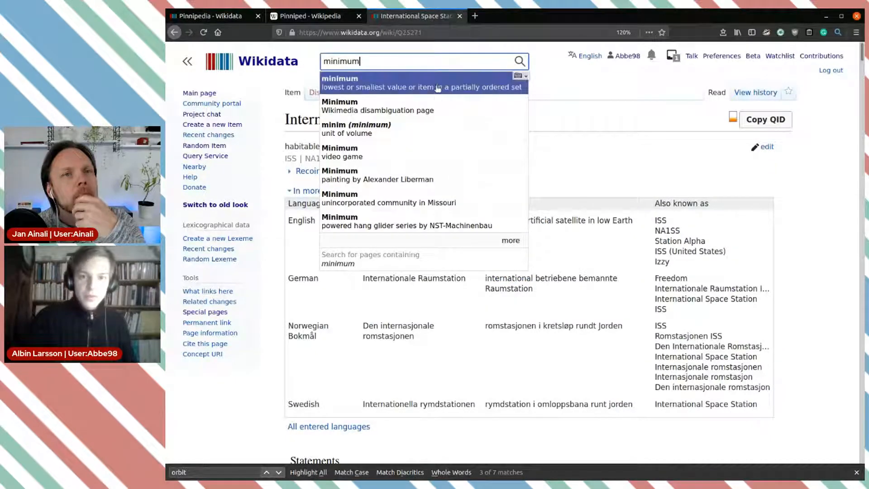
{"action": "left_click", "coordinate": [438, 87]}
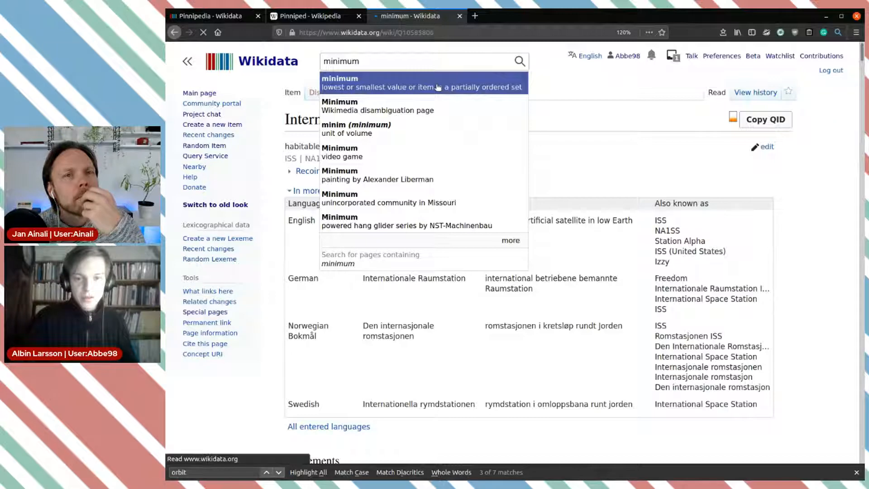
- Look through the minimum item's statements and open its linked Wikidata property, minimum value
{"action": "scroll", "coordinate": [483, 101], "scroll_direction": "down", "scroll_amount": 15}
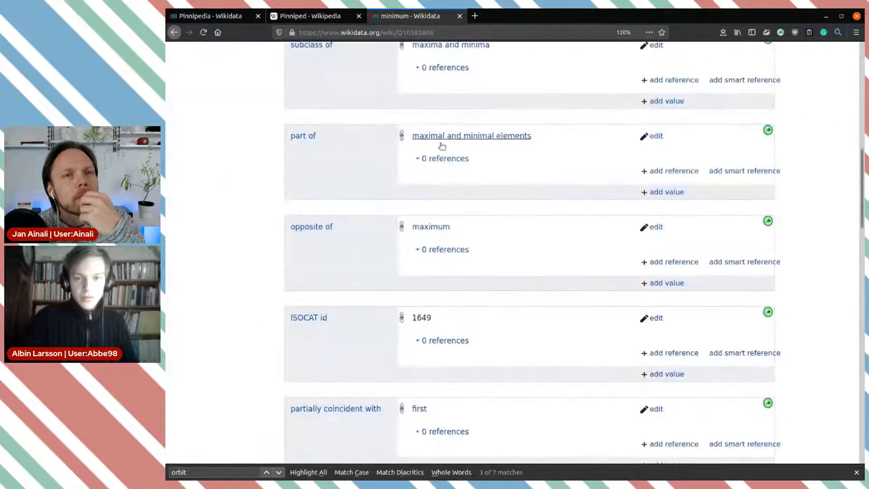
{"action": "scroll", "coordinate": [574, 237], "scroll_direction": "down", "scroll_amount": 3}
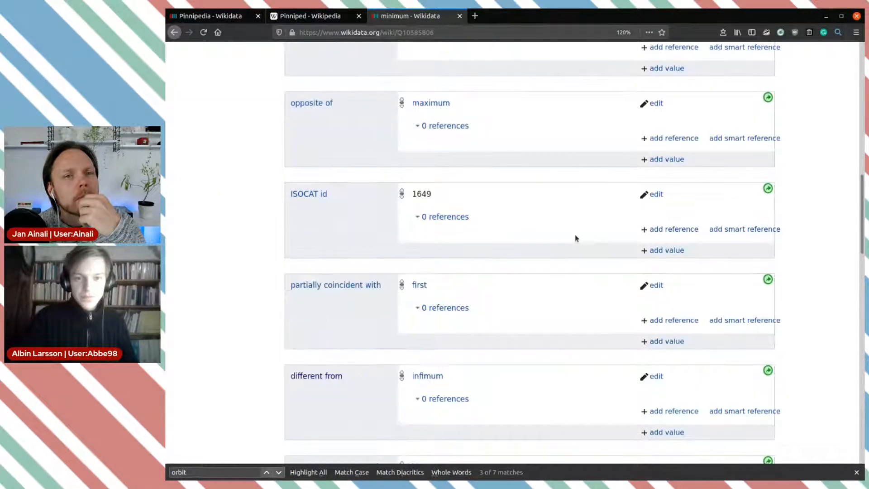
{"action": "scroll", "coordinate": [575, 237], "scroll_direction": "up", "scroll_amount": 8}
{"action": "scroll", "coordinate": [575, 237], "scroll_direction": "down", "scroll_amount": 12}
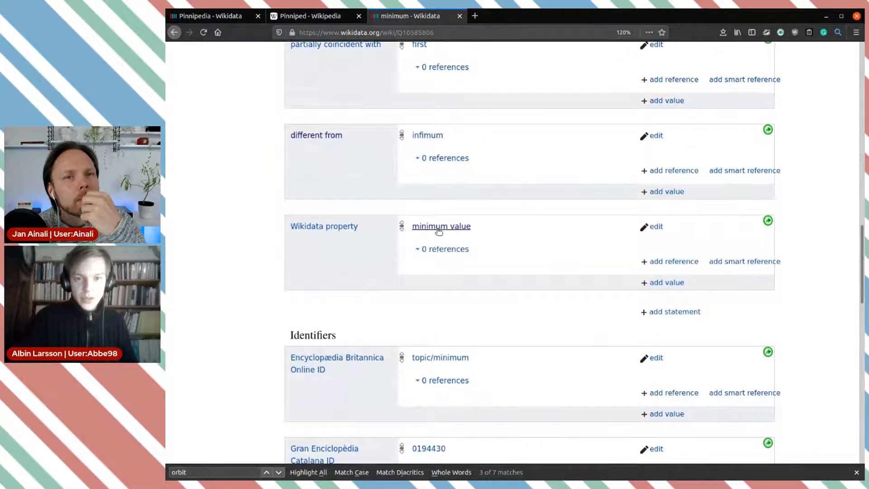
{"action": "left_click", "coordinate": [441, 229]}
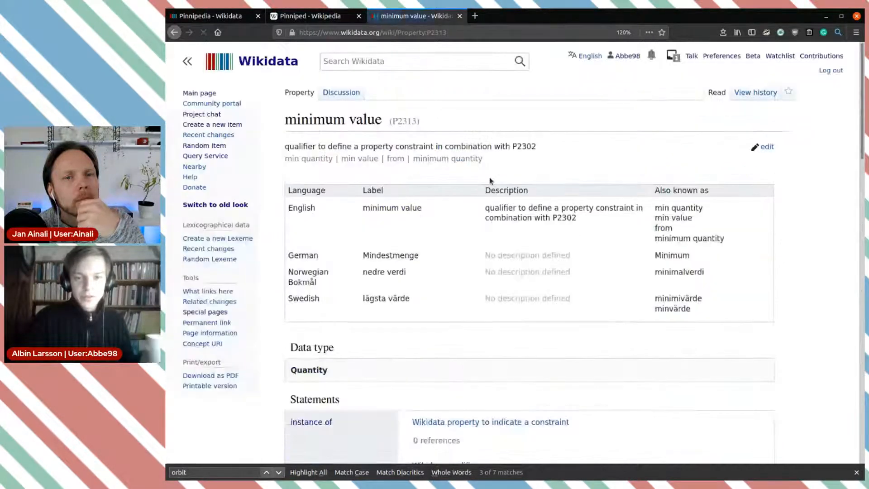
- Examine the minimum value property's statements, usage example and property constraints to see where it may be used
{"action": "scroll", "coordinate": [489, 179], "scroll_direction": "down", "scroll_amount": 4}
{"action": "scroll", "coordinate": [489, 181], "scroll_direction": "down", "scroll_amount": 4}
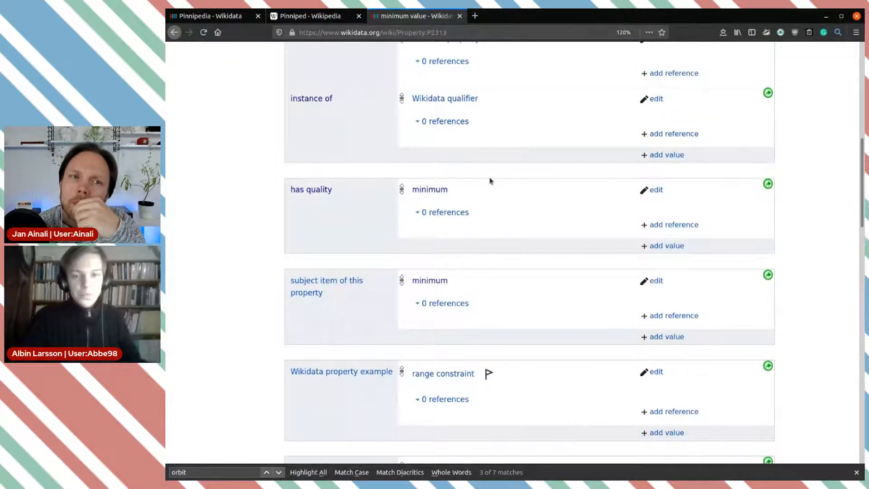
{"action": "scroll", "coordinate": [489, 181], "scroll_direction": "down", "scroll_amount": 4}
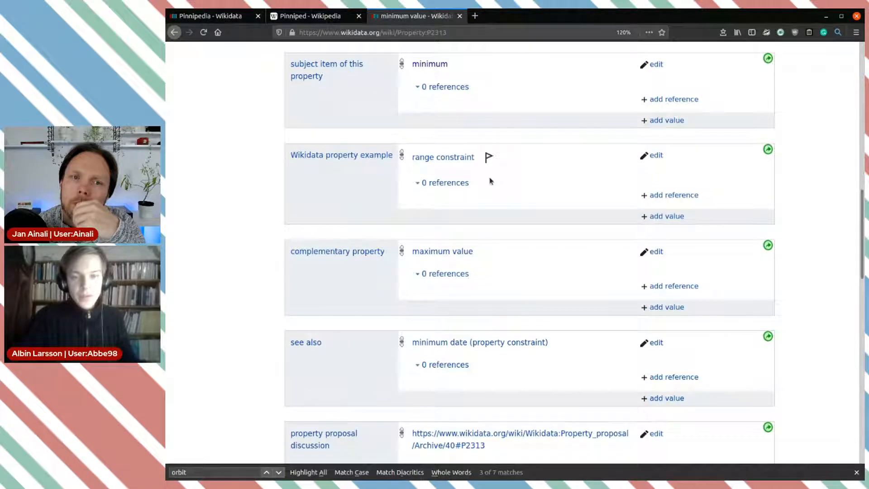
{"action": "scroll", "coordinate": [491, 181], "scroll_direction": "down", "scroll_amount": 3}
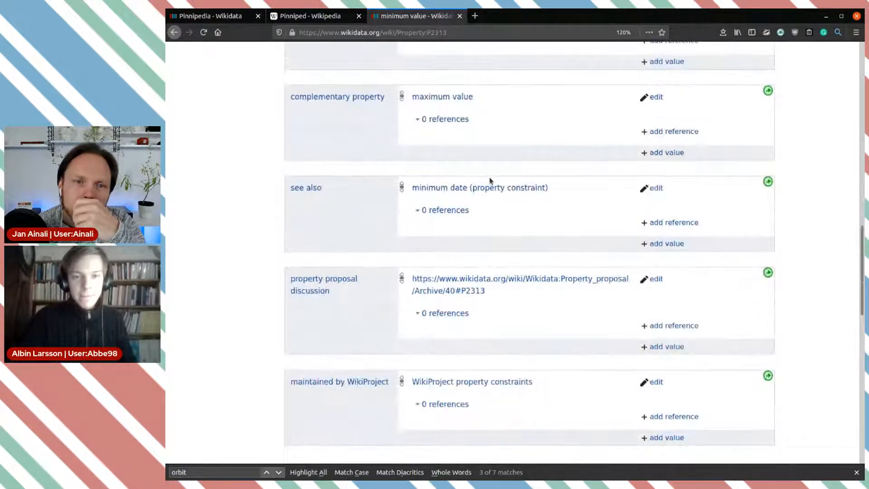
{"action": "scroll", "coordinate": [551, 220], "scroll_direction": "up", "scroll_amount": 15}
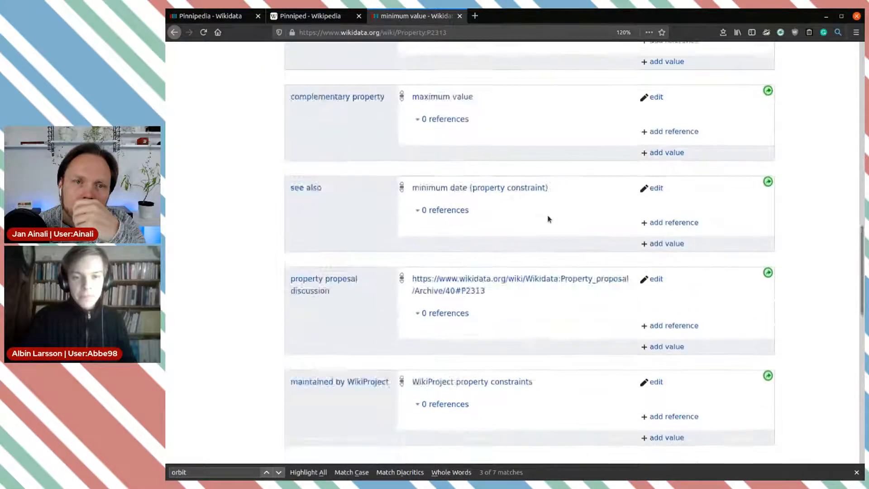
{"action": "scroll", "coordinate": [548, 220], "scroll_direction": "down", "scroll_amount": 7}
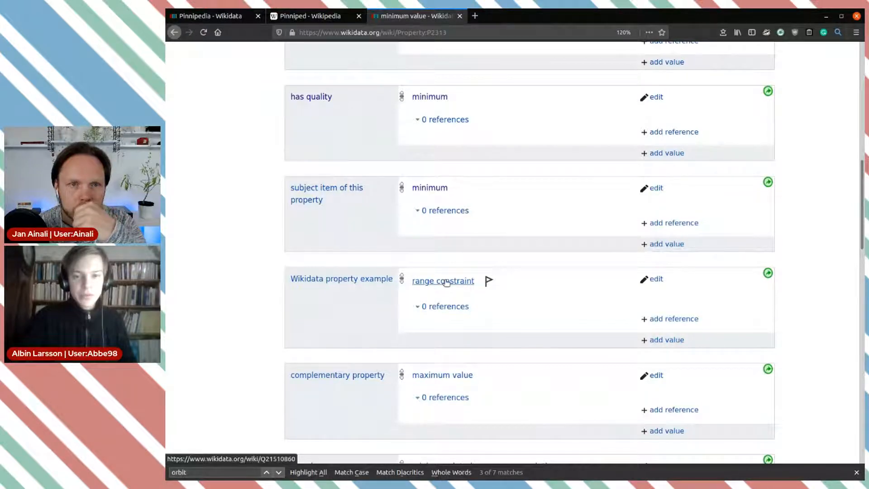
{"action": "scroll", "coordinate": [537, 273], "scroll_direction": "down", "scroll_amount": 9}
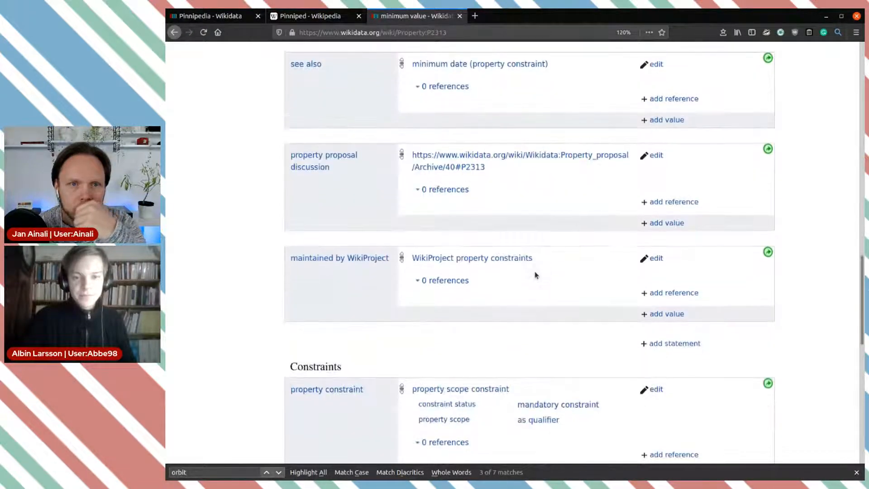
{"action": "scroll", "coordinate": [536, 274], "scroll_direction": "down", "scroll_amount": 10}
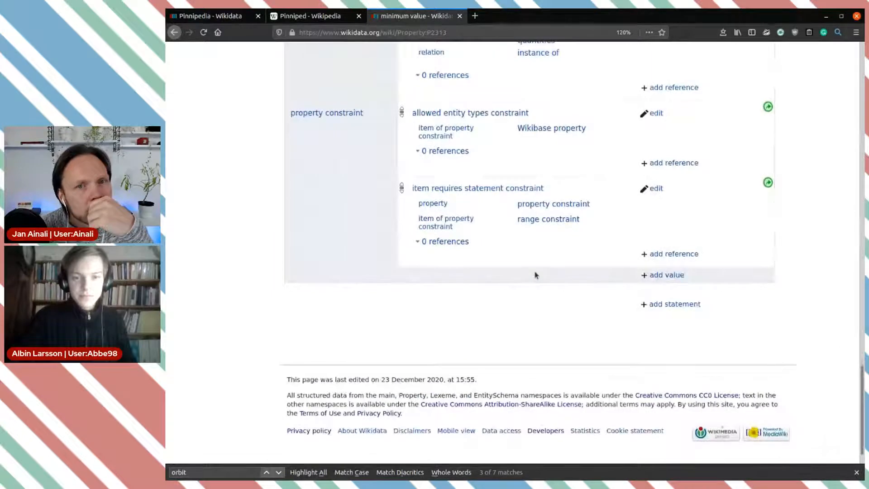
{"action": "scroll", "coordinate": [537, 197], "scroll_direction": "up", "scroll_amount": 3}
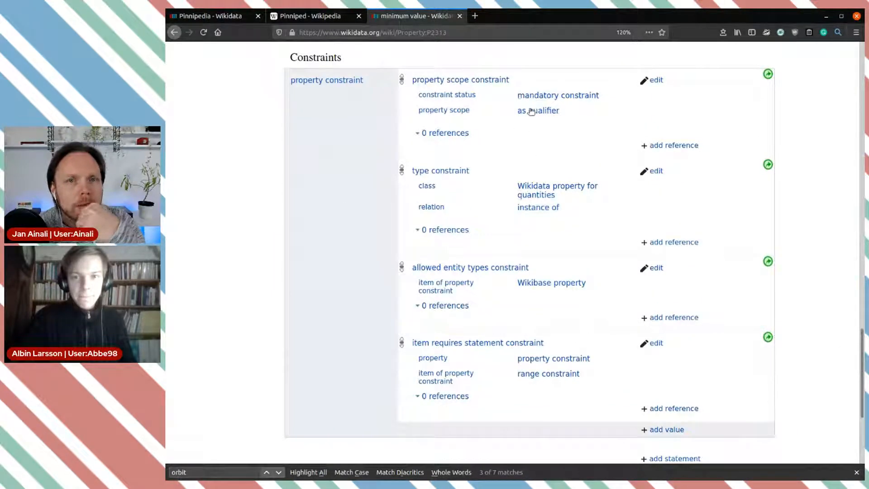
- Open the type constraint's class item, Wikidata property for quantities, and review its labels and statements
{"action": "left_click", "coordinate": [538, 193]}
{"action": "scroll", "coordinate": [486, 198], "scroll_direction": "down", "scroll_amount": 5}
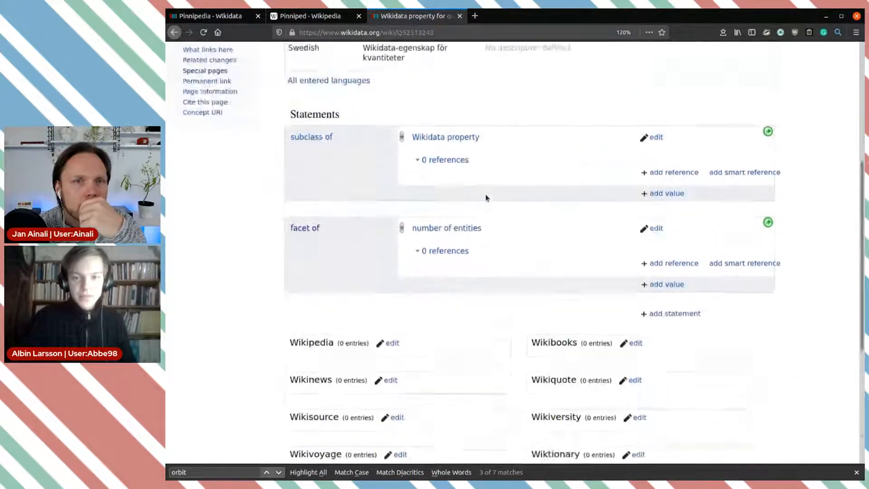
{"action": "scroll", "coordinate": [486, 194], "scroll_direction": "up", "scroll_amount": 4}
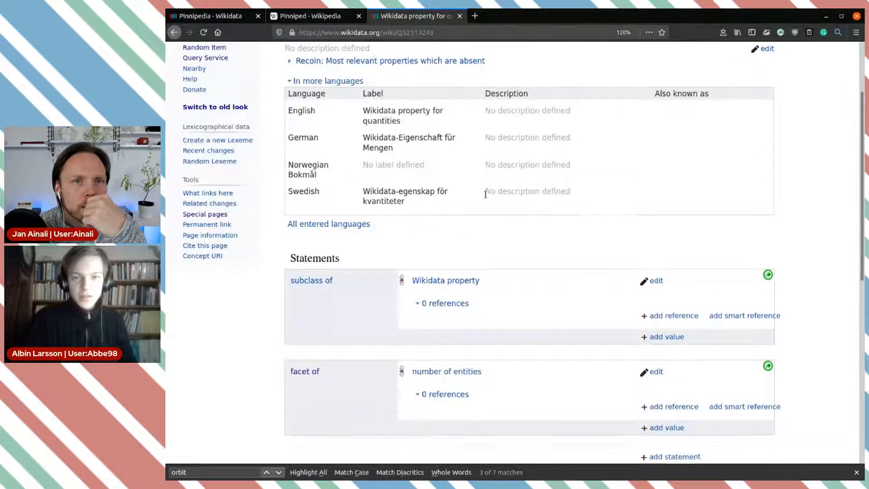
{"action": "scroll", "coordinate": [486, 193], "scroll_direction": "up", "scroll_amount": 3}
{"action": "key", "text": "alt+Left"}
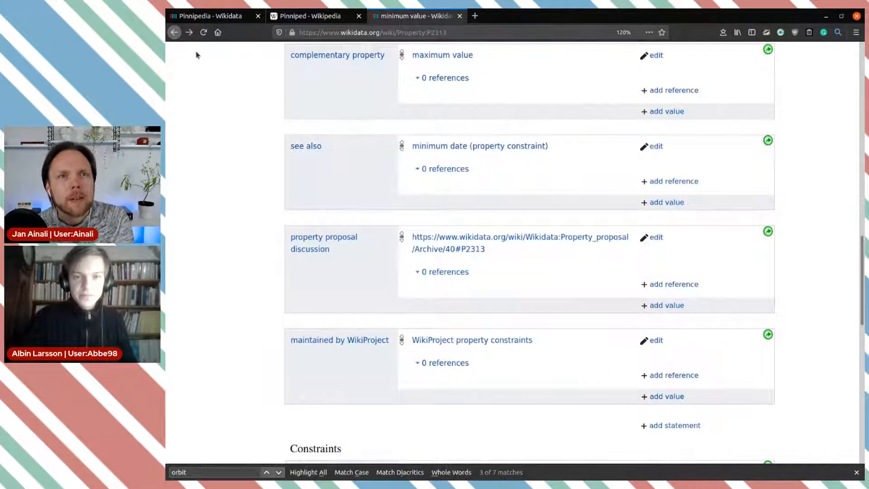
{"action": "left_click", "coordinate": [189, 32]}
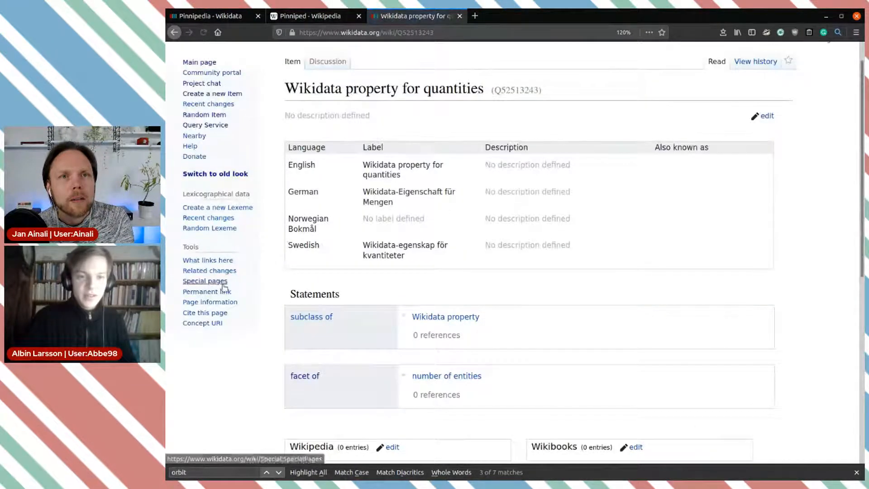
- List the pages that link to the Wikidata property for quantities item and look through them
{"action": "left_click", "coordinate": [220, 262]}
{"action": "scroll", "coordinate": [546, 199], "scroll_direction": "down", "scroll_amount": 3}
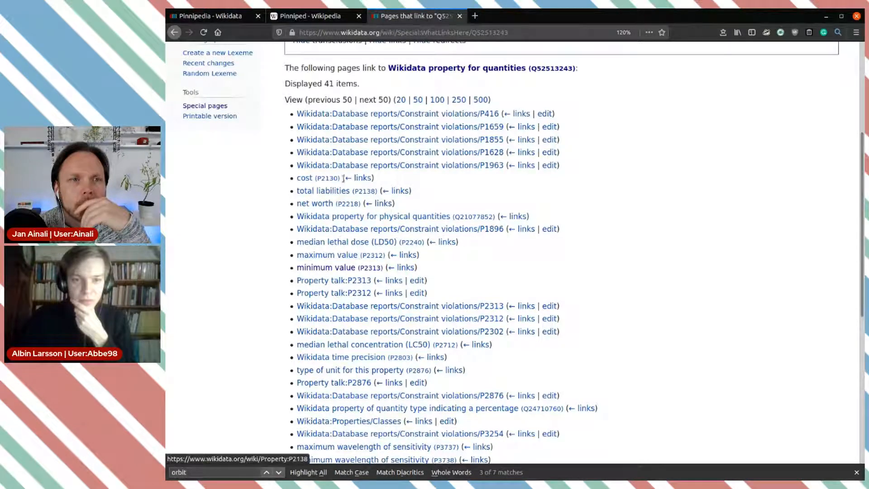
{"action": "scroll", "coordinate": [411, 213], "scroll_direction": "up", "scroll_amount": 3}
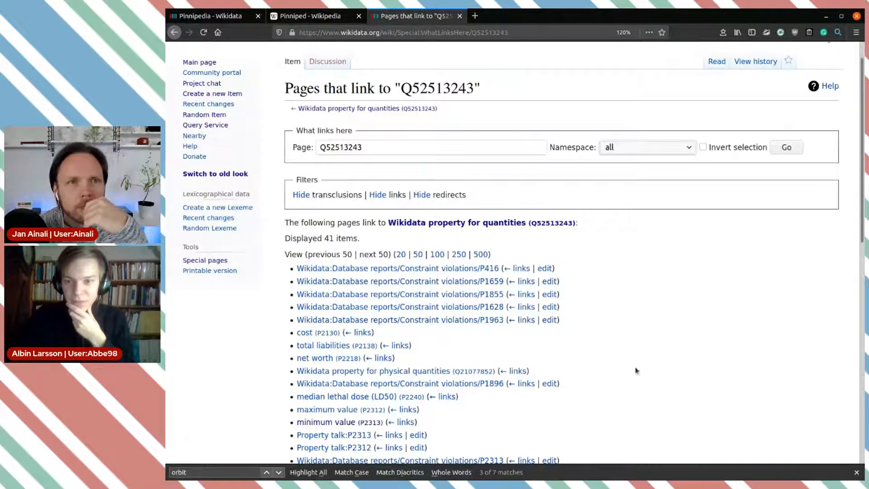
- Filter the linking pages by the (Main) namespace and switch the filter to the Property namespace
{"action": "left_click", "coordinate": [637, 173]}
{"action": "left_click", "coordinate": [787, 149]}
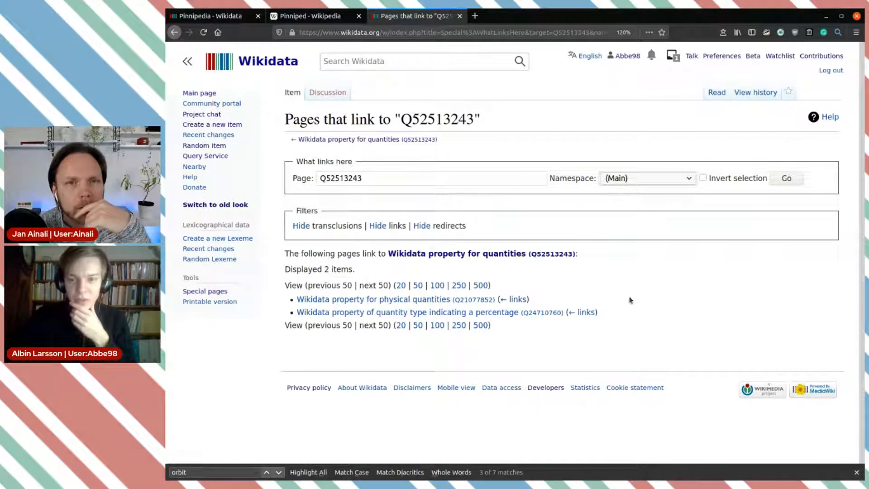
{"action": "left_click", "coordinate": [620, 431]}
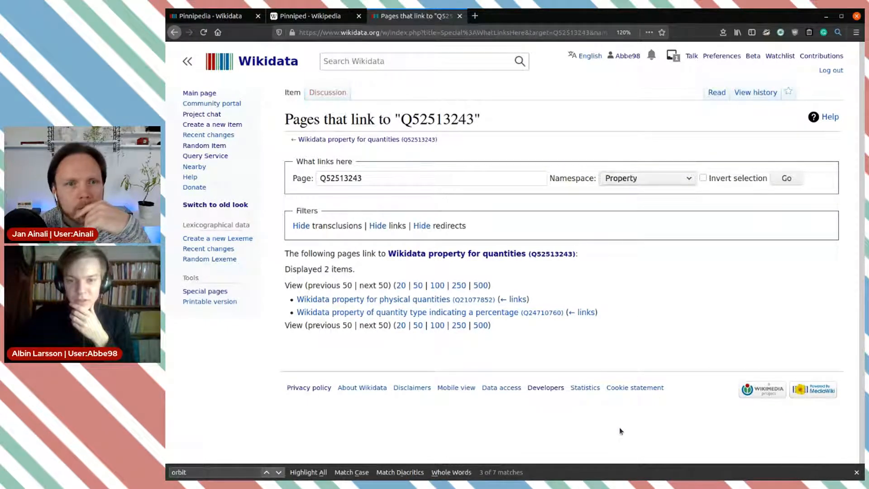
{"action": "left_click", "coordinate": [779, 178]}
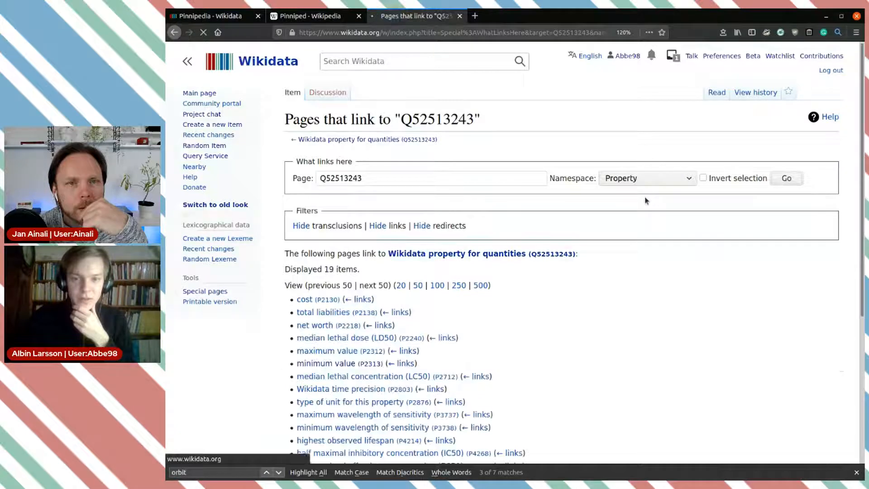
- Open the net worth property from the linking pages in a separate tab and look through its labels and statements
{"action": "scroll", "coordinate": [506, 291], "scroll_direction": "down", "scroll_amount": 3}
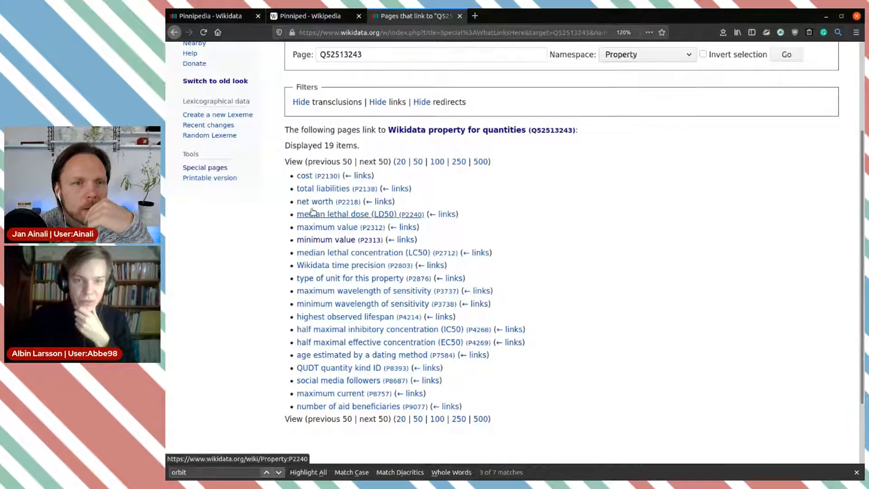
{"action": "middle_click", "coordinate": [338, 210]}
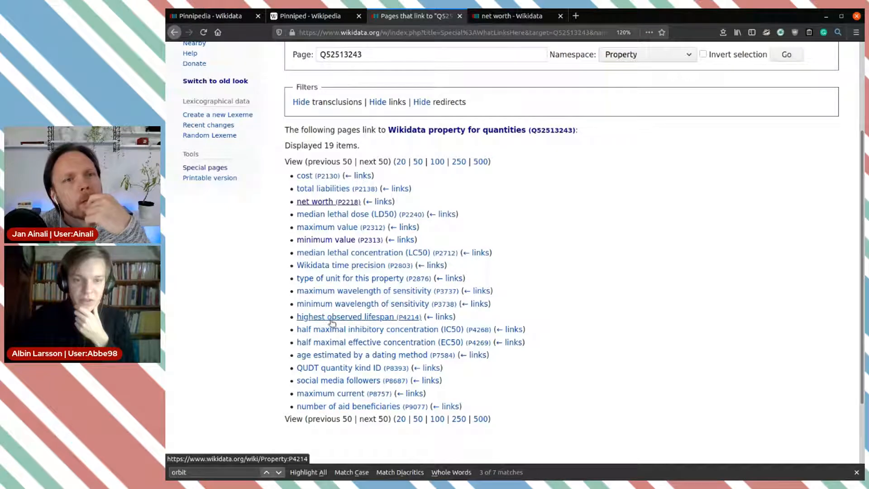
{"action": "key", "text": "ctrl+Tab"}
{"action": "scroll", "coordinate": [446, 316], "scroll_direction": "down", "scroll_amount": 4}
{"action": "scroll", "coordinate": [480, 292], "scroll_direction": "up", "scroll_amount": 3}
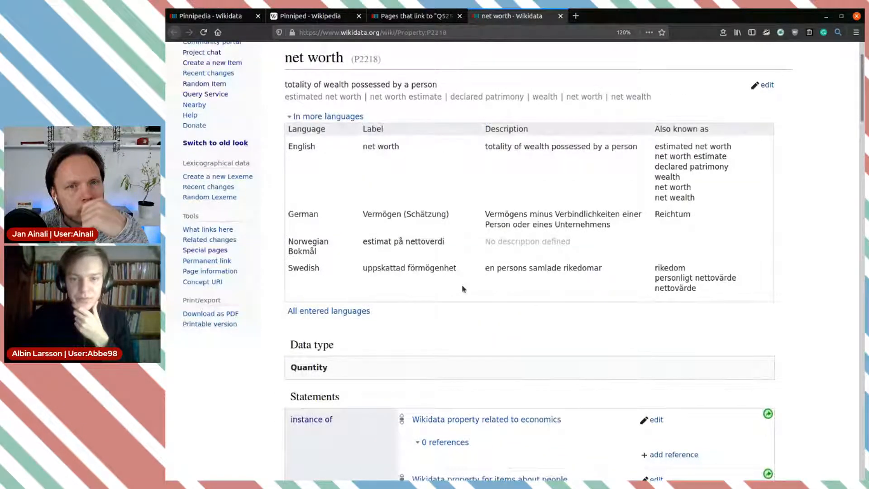
{"action": "scroll", "coordinate": [463, 289], "scroll_direction": "down", "scroll_amount": 5}
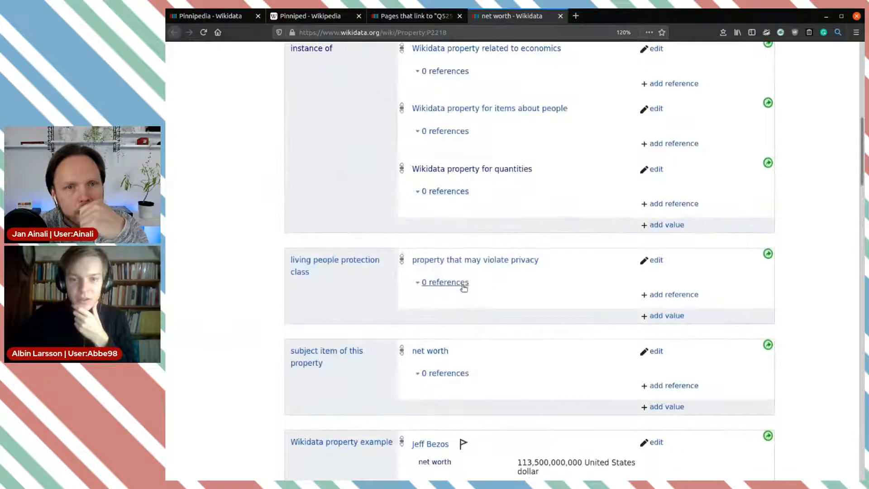
{"action": "scroll", "coordinate": [463, 288], "scroll_direction": "down", "scroll_amount": 8}
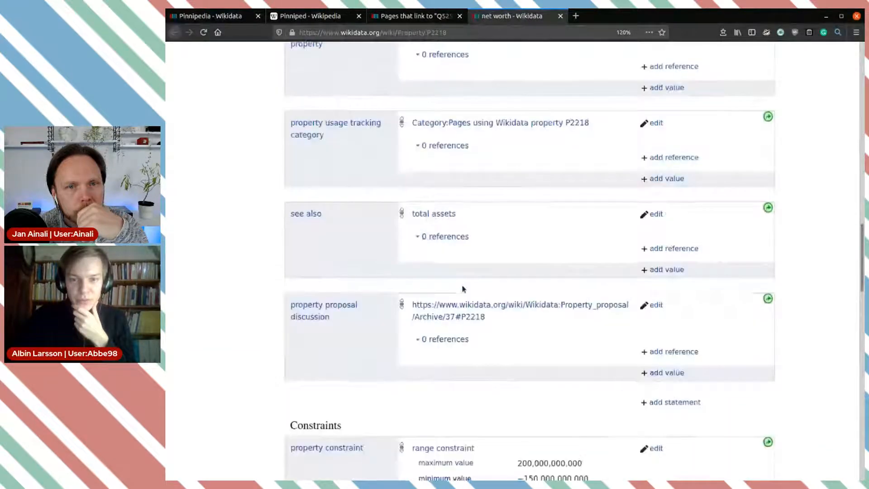
- Examine the net worth property's range, type, allowed units and allowed qualifiers constraints
{"action": "scroll", "coordinate": [462, 289], "scroll_direction": "down", "scroll_amount": 3}
{"action": "scroll", "coordinate": [375, 221], "scroll_direction": "down", "scroll_amount": 1}
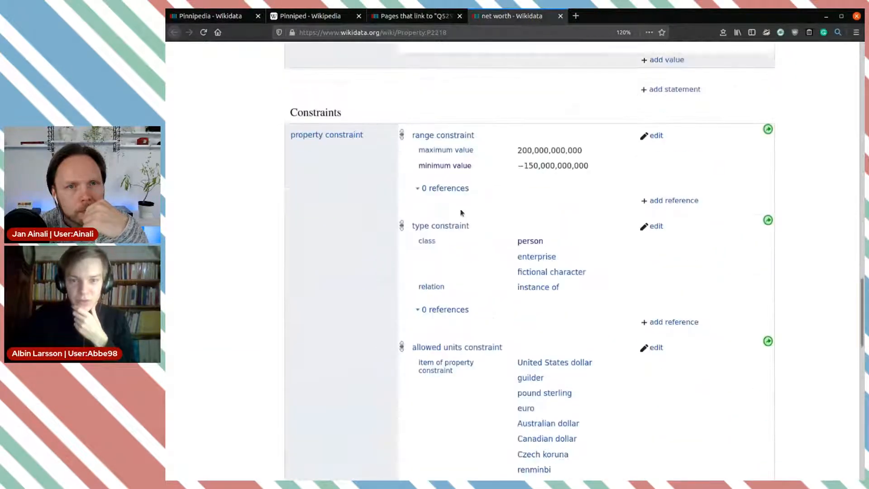
{"action": "scroll", "coordinate": [436, 208], "scroll_direction": "up", "scroll_amount": 1}
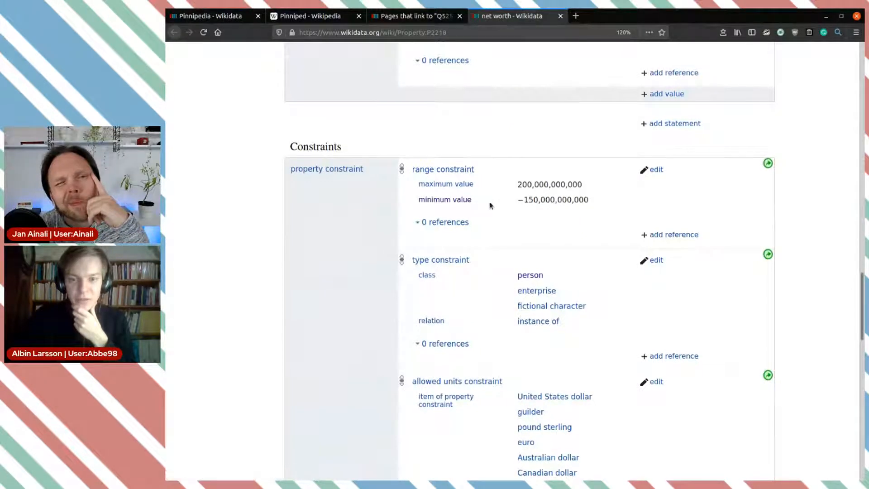
{"action": "scroll", "coordinate": [491, 206], "scroll_direction": "down", "scroll_amount": 1}
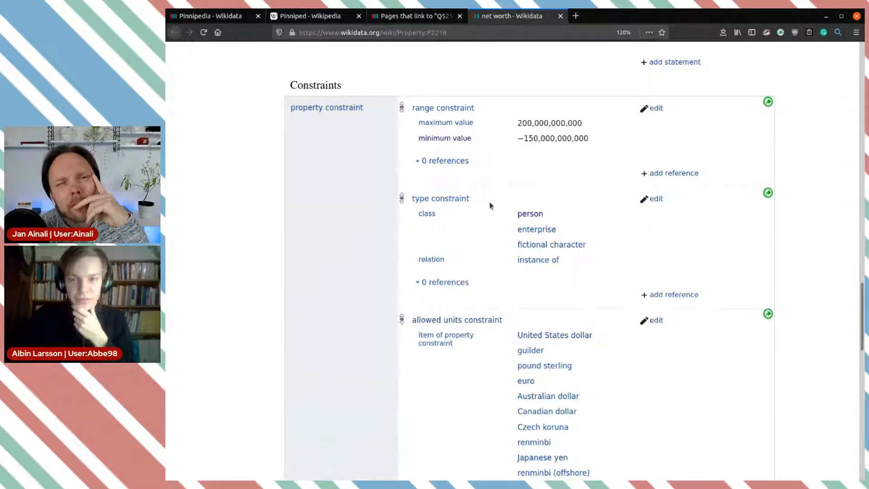
{"action": "scroll", "coordinate": [490, 205], "scroll_direction": "down", "scroll_amount": 1}
{"action": "scroll", "coordinate": [490, 206], "scroll_direction": "down", "scroll_amount": 3}
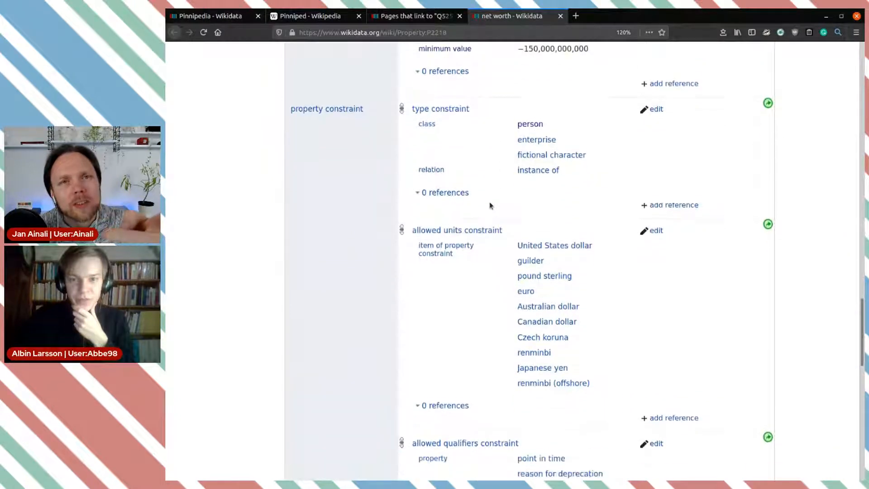
{"action": "scroll", "coordinate": [491, 205], "scroll_direction": "down", "scroll_amount": 2}
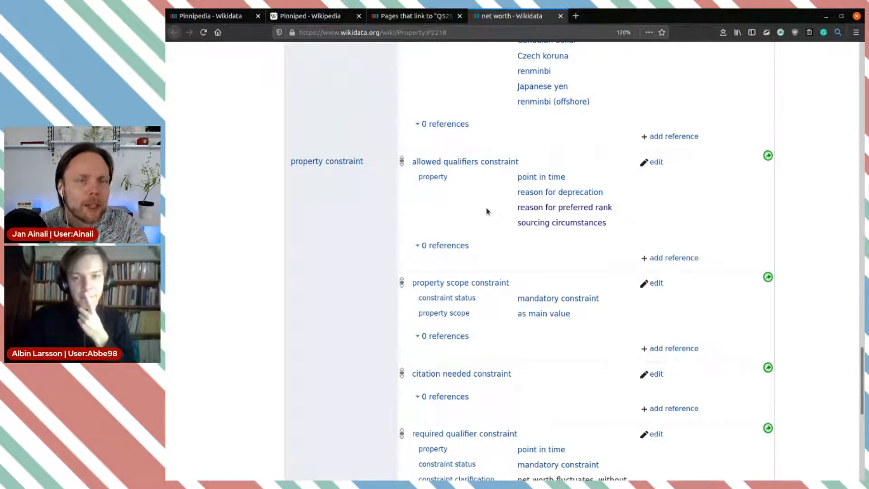
- Go over the net worth property's statements again and check its property scope, required qualifier and allowed entity types constraints
{"action": "scroll", "coordinate": [488, 211], "scroll_direction": "up", "scroll_amount": 20}
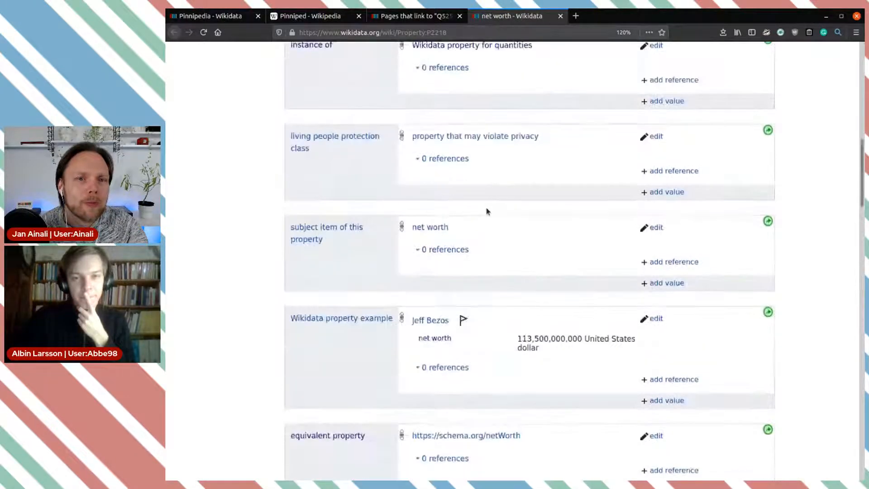
{"action": "scroll", "coordinate": [487, 211], "scroll_direction": "up", "scroll_amount": 7}
{"action": "scroll", "coordinate": [487, 211], "scroll_direction": "down", "scroll_amount": 5}
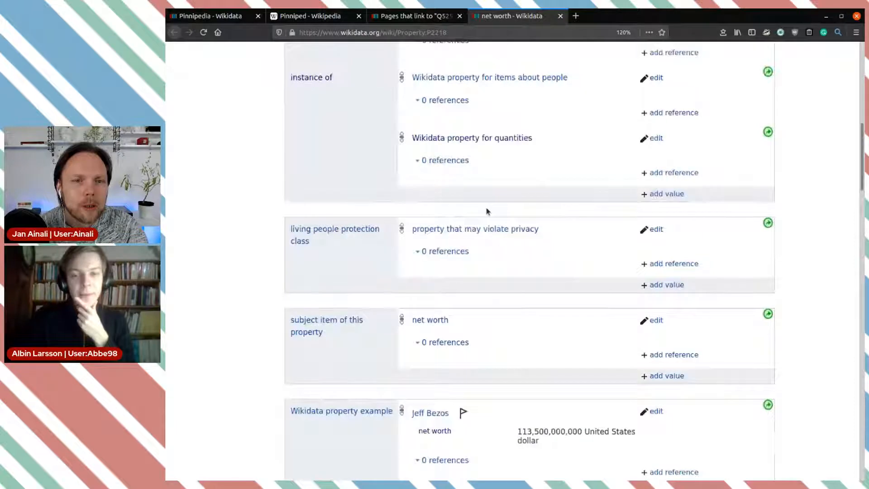
{"action": "scroll", "coordinate": [487, 211], "scroll_direction": "down", "scroll_amount": 10}
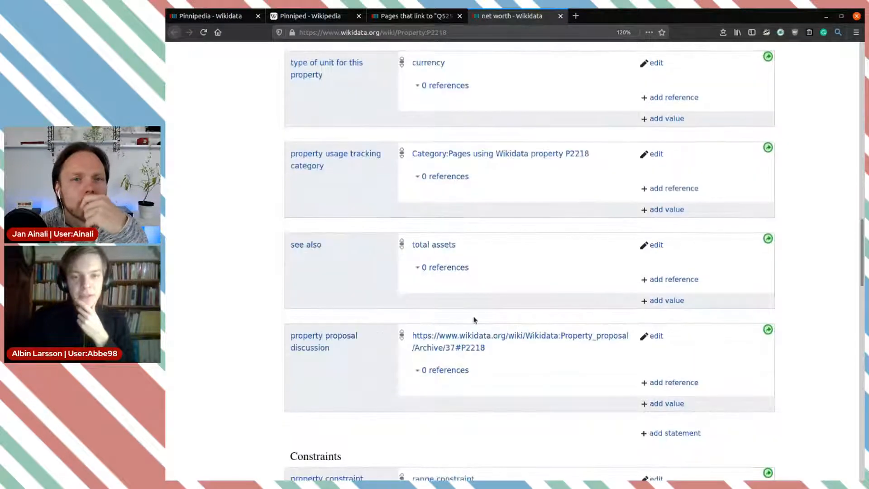
{"action": "scroll", "coordinate": [474, 320], "scroll_direction": "down", "scroll_amount": 4}
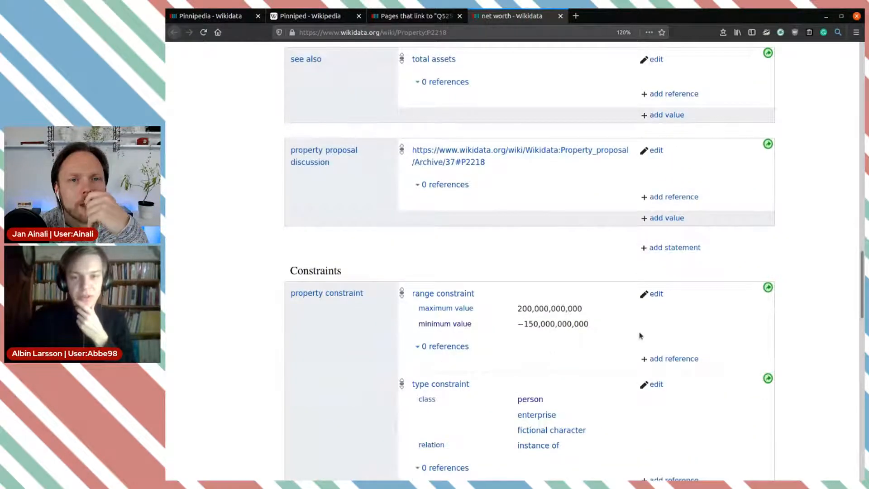
{"action": "scroll", "coordinate": [637, 335], "scroll_direction": "down", "scroll_amount": 7}
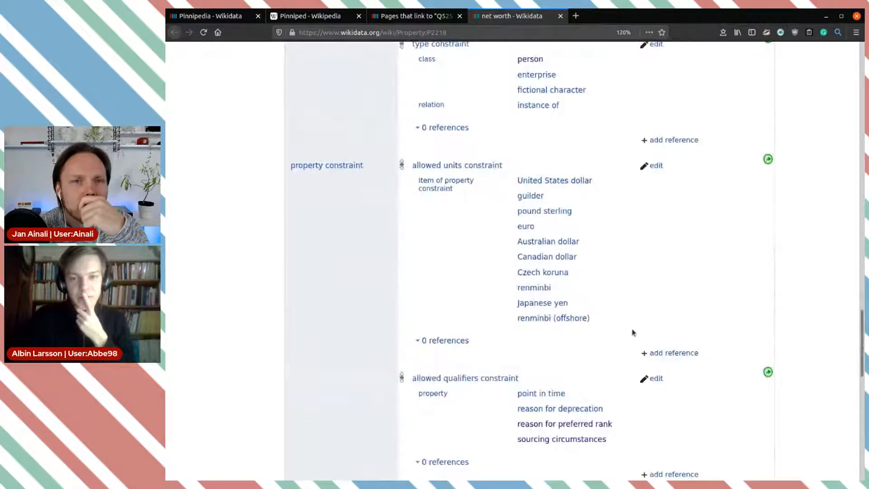
{"action": "scroll", "coordinate": [632, 333], "scroll_direction": "down", "scroll_amount": 3}
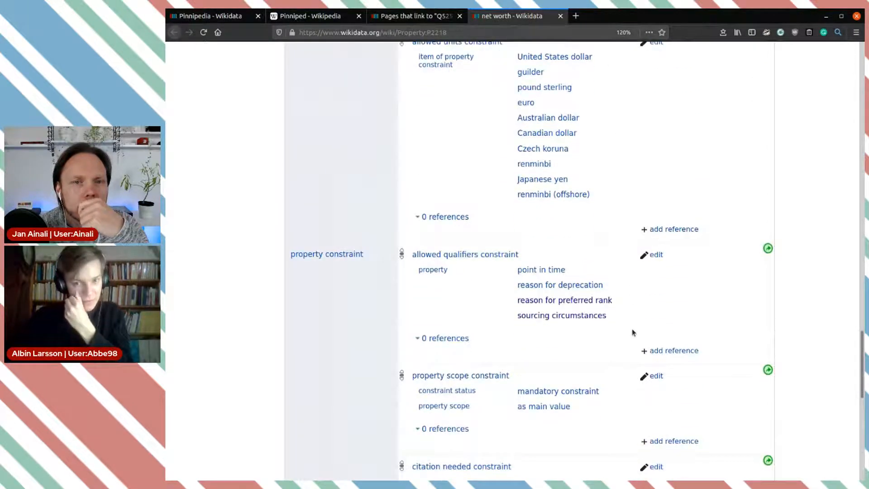
{"action": "scroll", "coordinate": [633, 333], "scroll_direction": "down", "scroll_amount": 3}
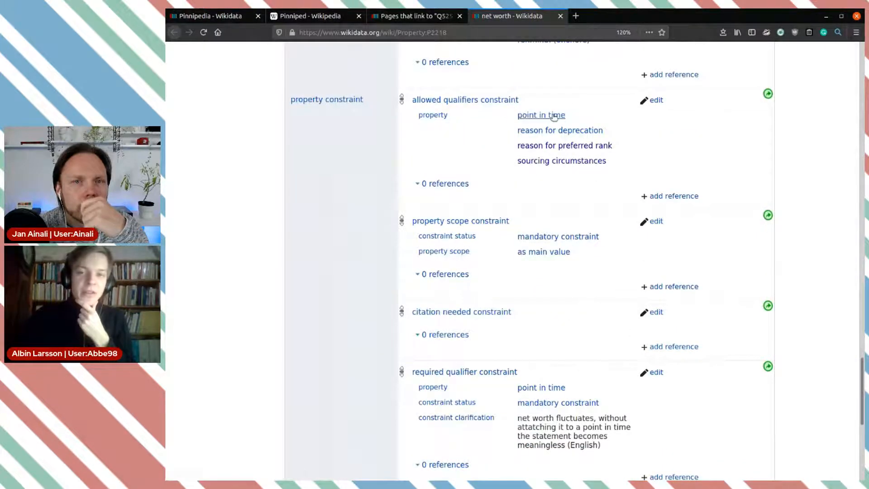
{"action": "left_click_drag", "start_coordinate": [578, 120], "coordinate": [547, 107]}
{"action": "left_click", "coordinate": [601, 88]}
{"action": "scroll", "coordinate": [596, 90], "scroll_direction": "down", "scroll_amount": 1}
{"action": "scroll", "coordinate": [597, 90], "scroll_direction": "down", "scroll_amount": 4}
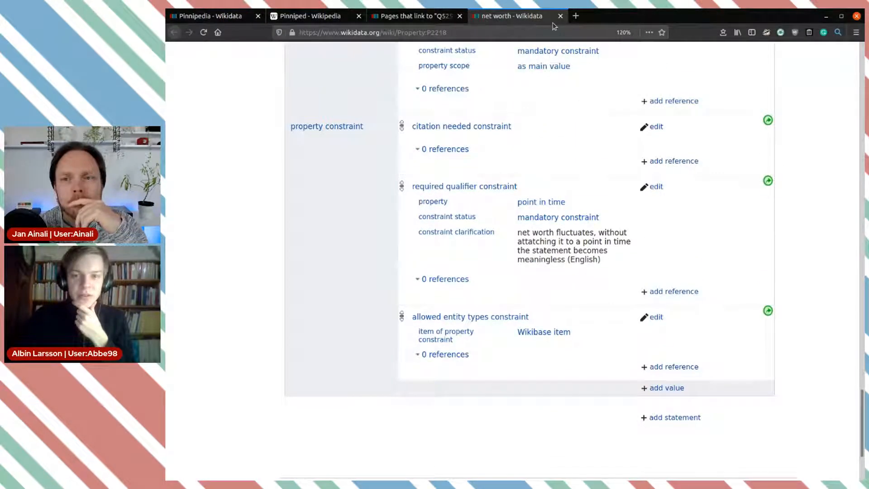
- Return to the pages linking to Wikidata property for quantities and list 20, then 100 entries per page
{"action": "left_click", "coordinate": [438, 23]}
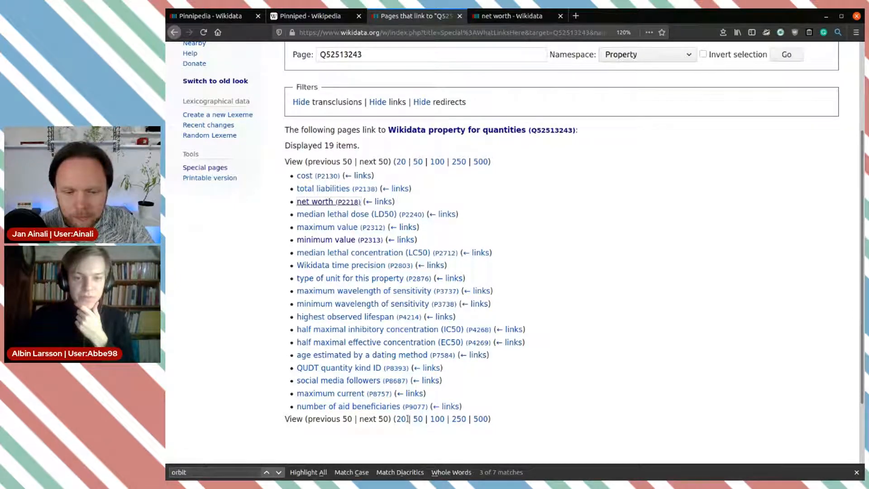
{"action": "scroll", "coordinate": [359, 228], "scroll_direction": "down", "scroll_amount": 4}
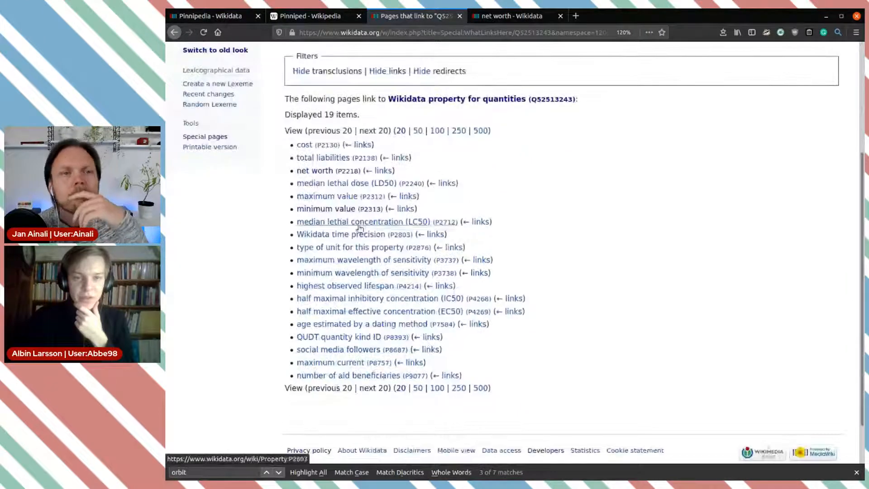
{"action": "left_click", "coordinate": [437, 388]}
{"action": "scroll", "coordinate": [341, 95], "scroll_direction": "down", "scroll_amount": 5}
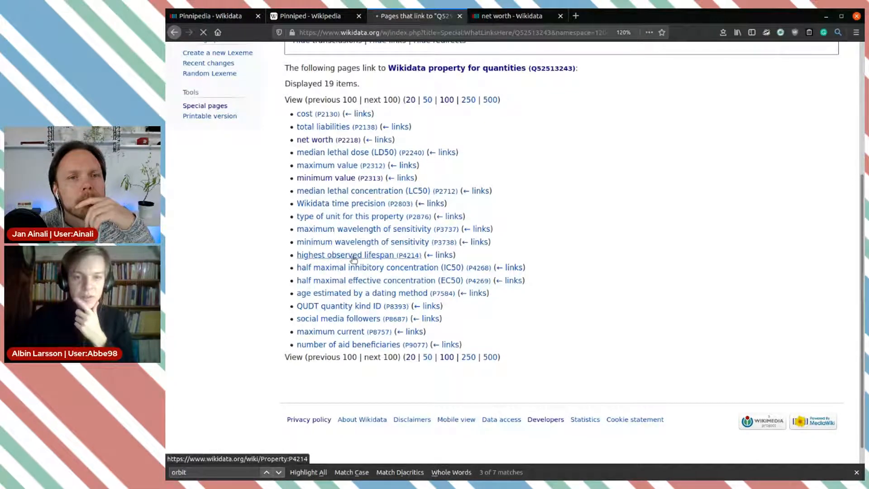
- Open the highest observed lifespan property and review its description, statements and usage example
{"action": "scroll", "coordinate": [514, 257], "scroll_direction": "down", "scroll_amount": 5}
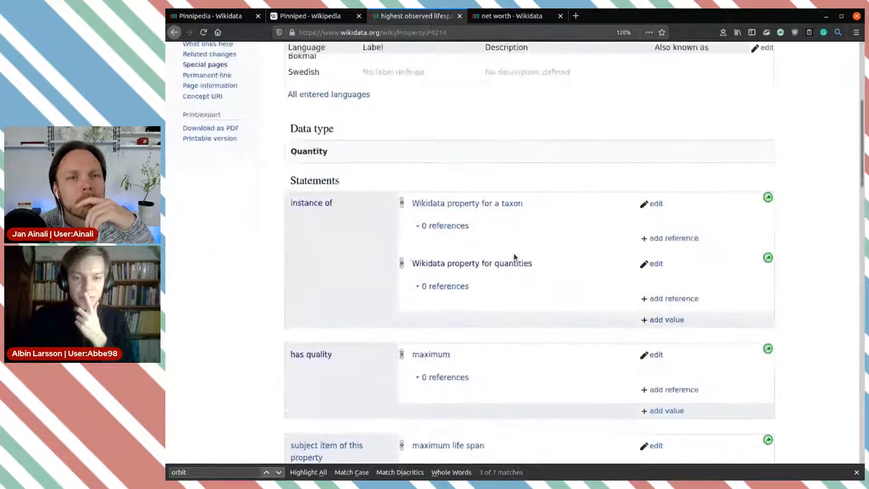
{"action": "scroll", "coordinate": [514, 257], "scroll_direction": "down", "scroll_amount": 7}
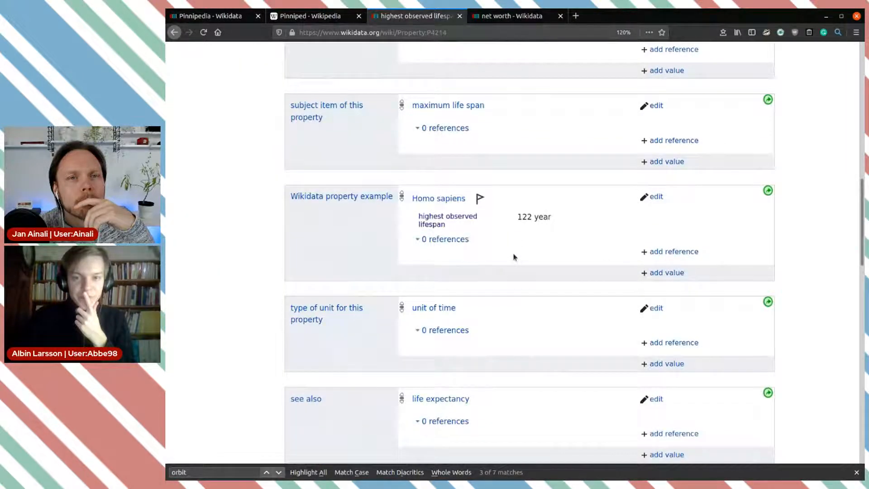
{"action": "scroll", "coordinate": [514, 257], "scroll_direction": "up", "scroll_amount": 15}
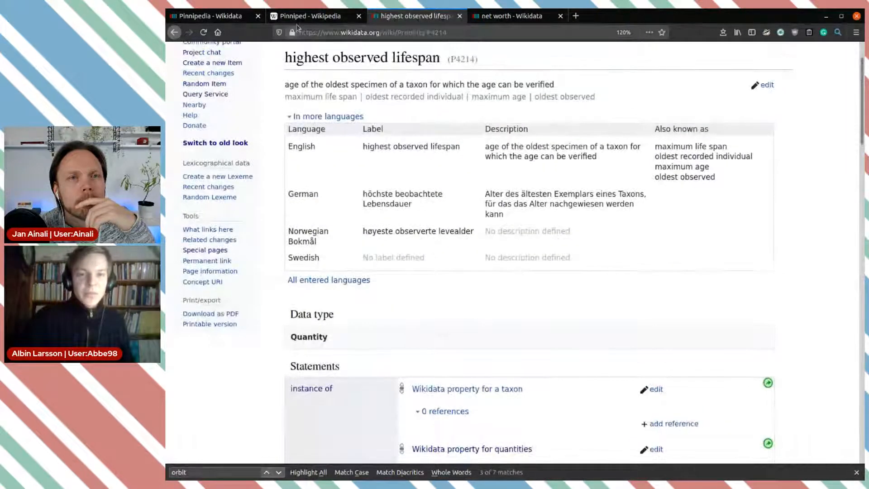
- Discard the unpublished mass statement on the Pinnipedia item
{"action": "left_click", "coordinate": [209, 16]}
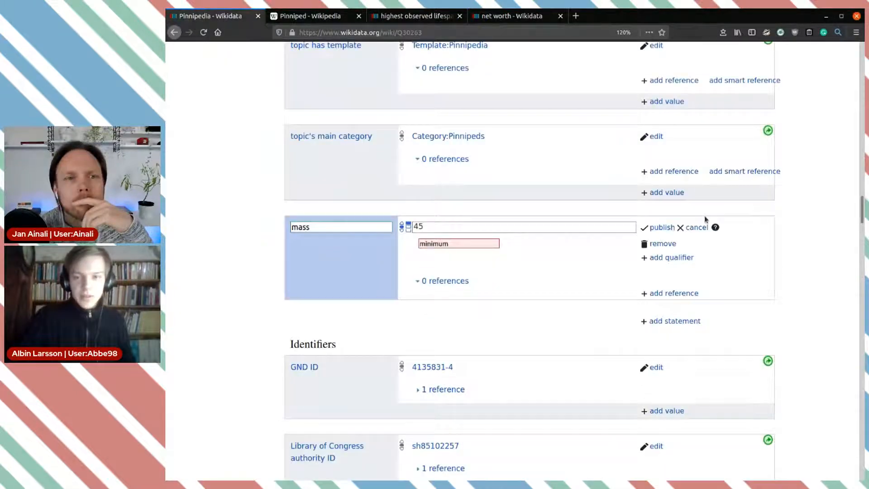
{"action": "left_click", "coordinate": [697, 228]}
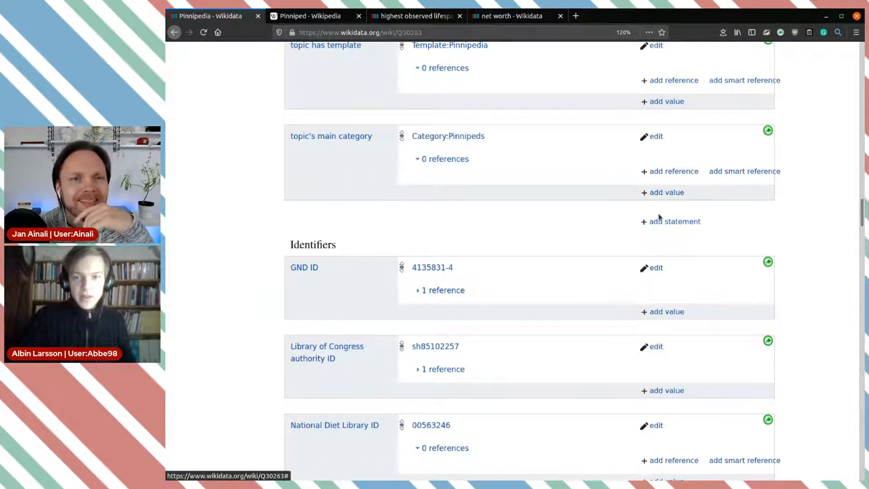
- Copy the word "lifespan" from the highest observed lifespan property's title and search the Pinniped Wikipedia article for it
{"action": "left_click", "coordinate": [414, 16]}
{"action": "scroll", "coordinate": [418, 207], "scroll_direction": "up", "scroll_amount": 2}
{"action": "double_click", "coordinate": [415, 121]}
{"action": "key", "text": "ctrl+c"}
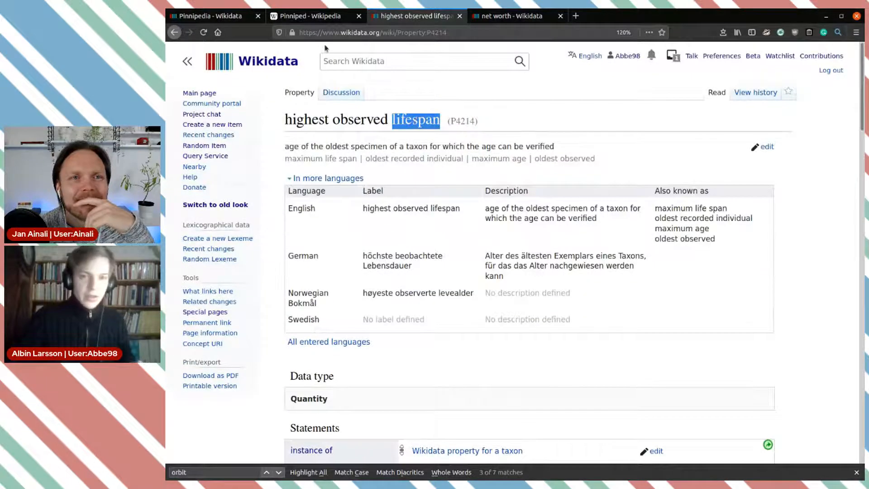
{"action": "left_click", "coordinate": [318, 16]}
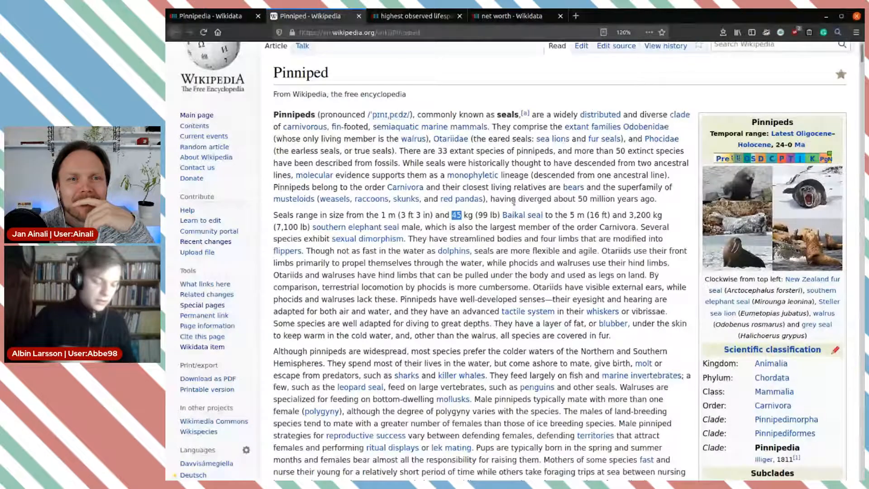
{"action": "left_click", "coordinate": [450, 16]}
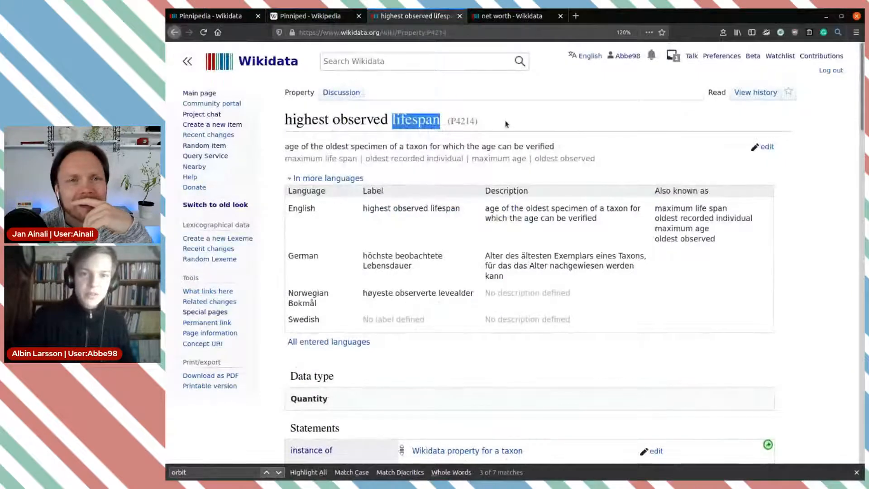
{"action": "left_click", "coordinate": [428, 121]}
{"action": "left_click_drag", "start_coordinate": [287, 119], "coordinate": [435, 120]}
{"action": "left_click", "coordinate": [436, 120]}
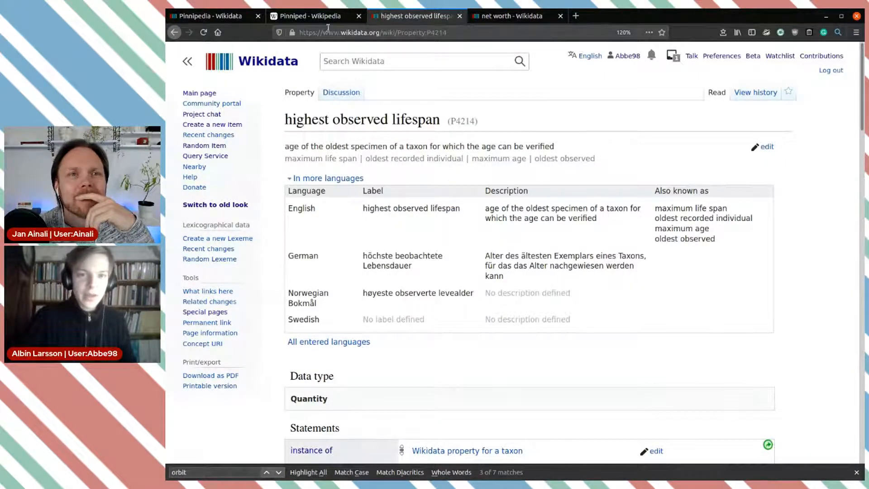
{"action": "left_click", "coordinate": [325, 18]}
{"action": "key", "text": "ctrl+f"}
{"action": "key", "text": "ctrl+v"}
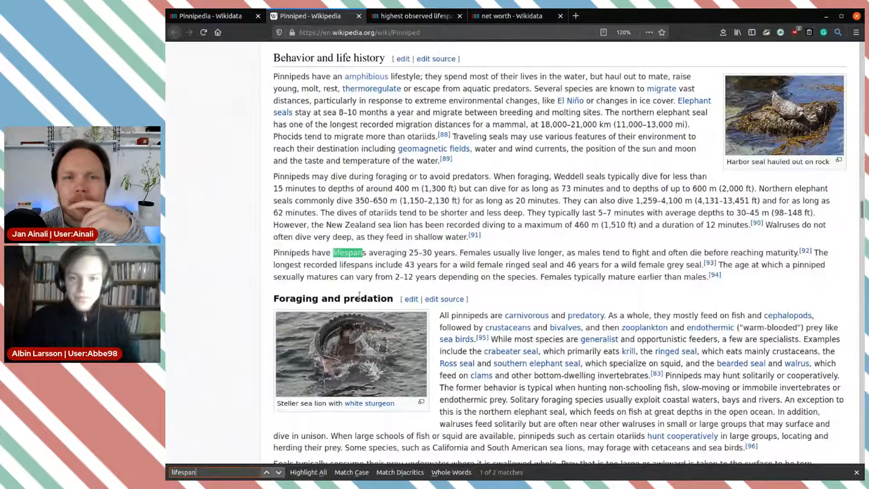
- Read the article's passage on average lifespans and the longest recorded lifespans of the ringed seal and grey seal
{"action": "left_click_drag", "start_coordinate": [301, 253], "coordinate": [416, 264]}
{"action": "left_click", "coordinate": [455, 260]}
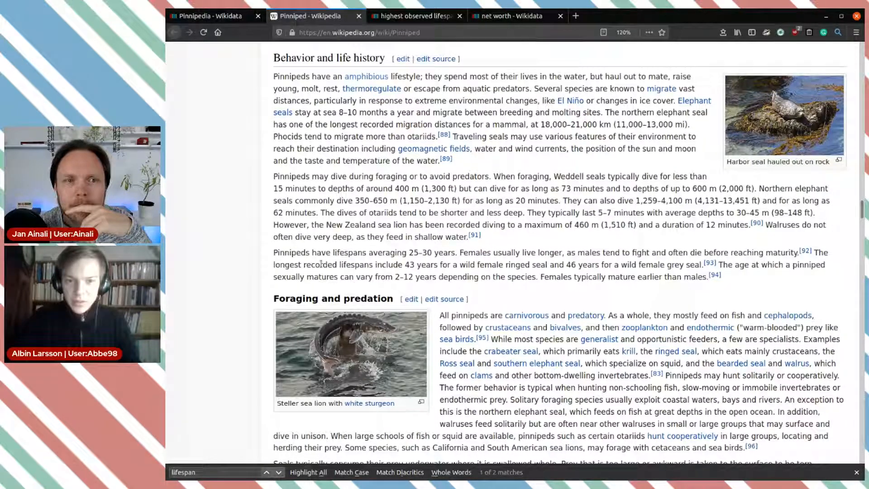
{"action": "left_click_drag", "start_coordinate": [318, 264], "coordinate": [356, 264]}
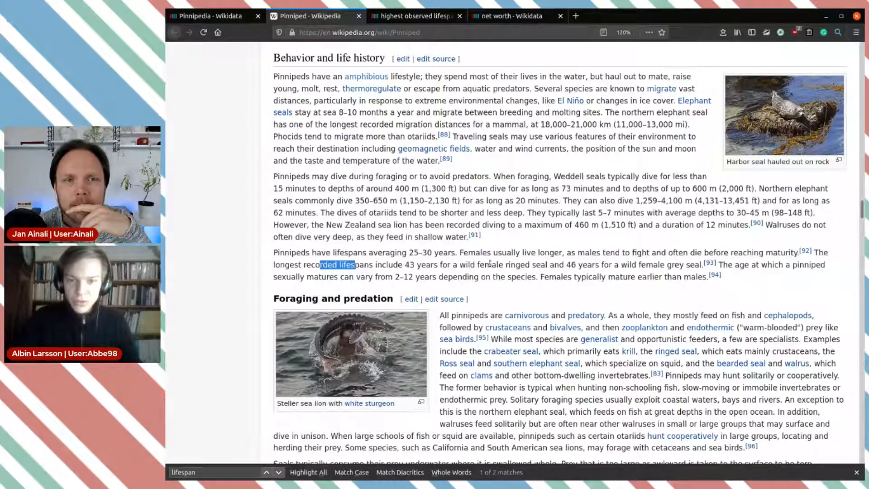
{"action": "left_click_drag", "start_coordinate": [456, 266], "coordinate": [541, 266]}
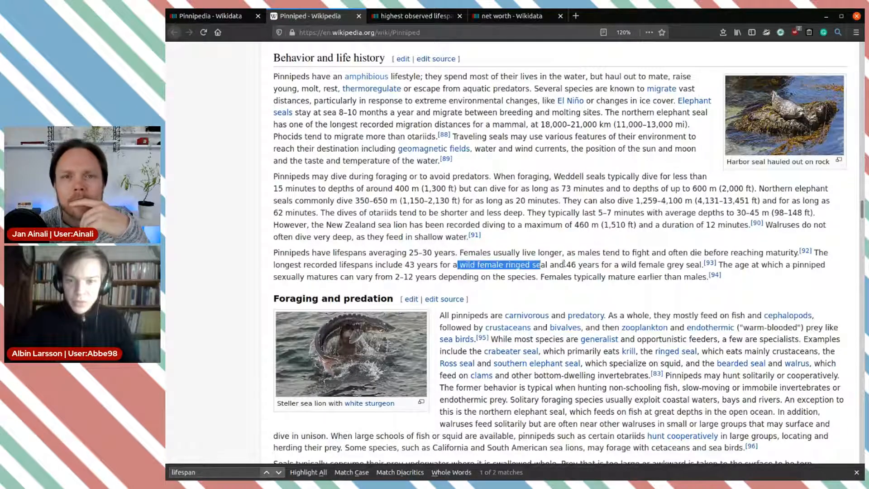
{"action": "left_click", "coordinate": [569, 264]}
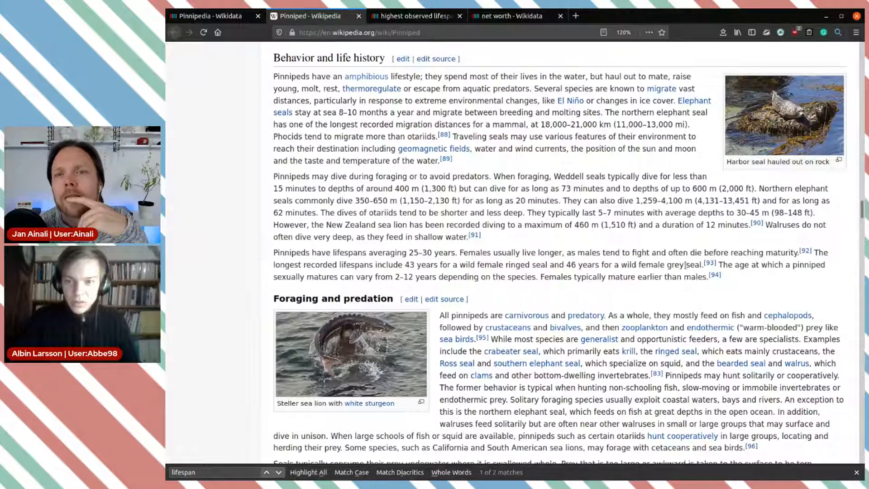
- Add a highest observed lifespan statement to the Pinnipedia item with the grey seal's value of 46 from the Wikipedia article
{"action": "double_click", "coordinate": [572, 264]}
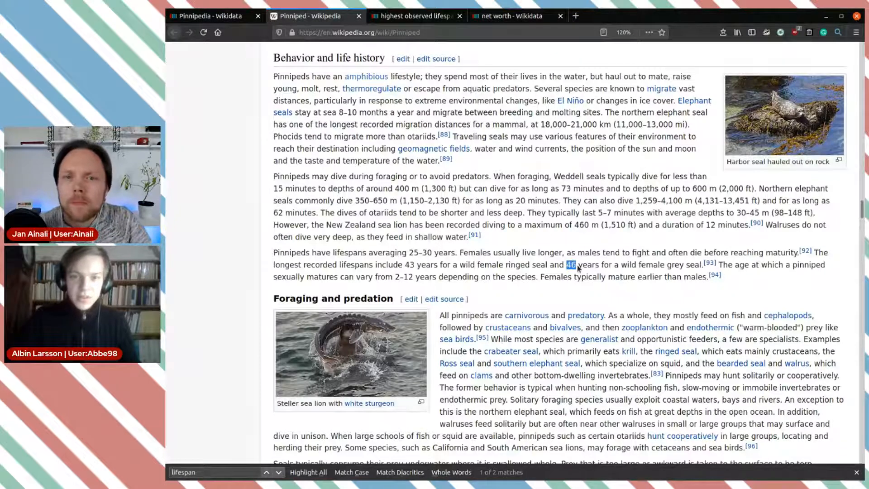
{"action": "left_click", "coordinate": [230, 17]}
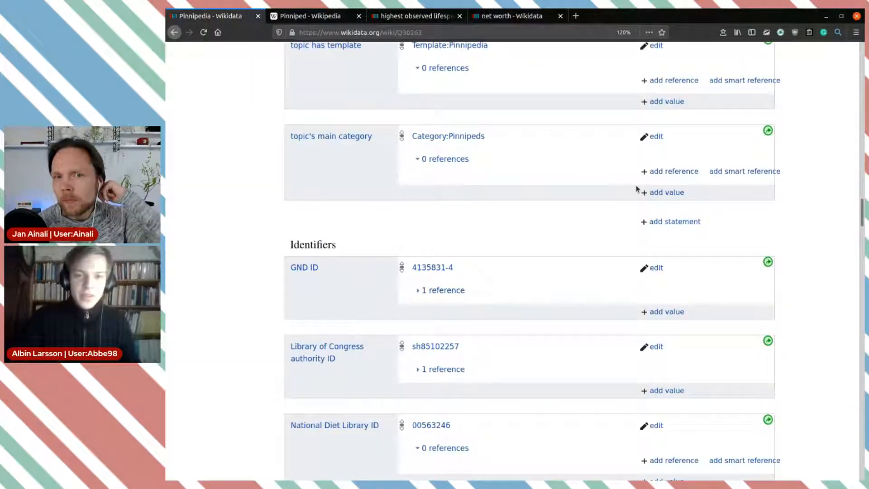
{"action": "left_click", "coordinate": [673, 222]}
{"action": "type", "text": "highest"}
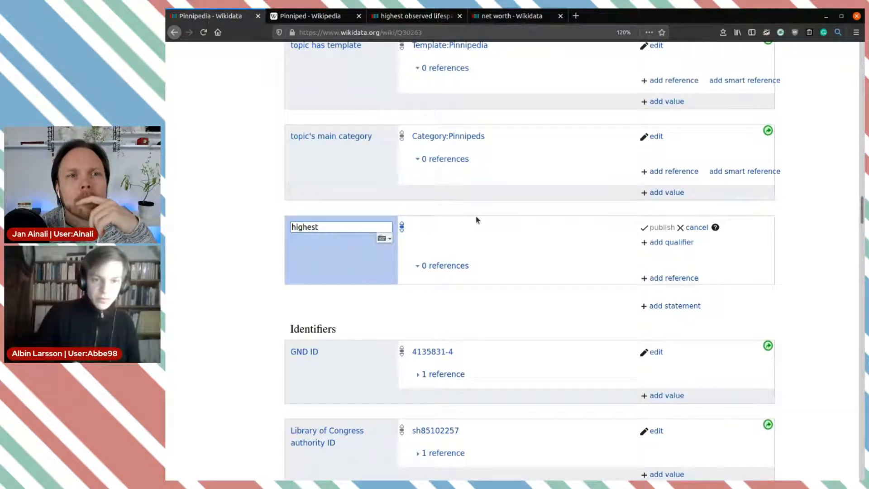
{"action": "type", "text": " ob"}
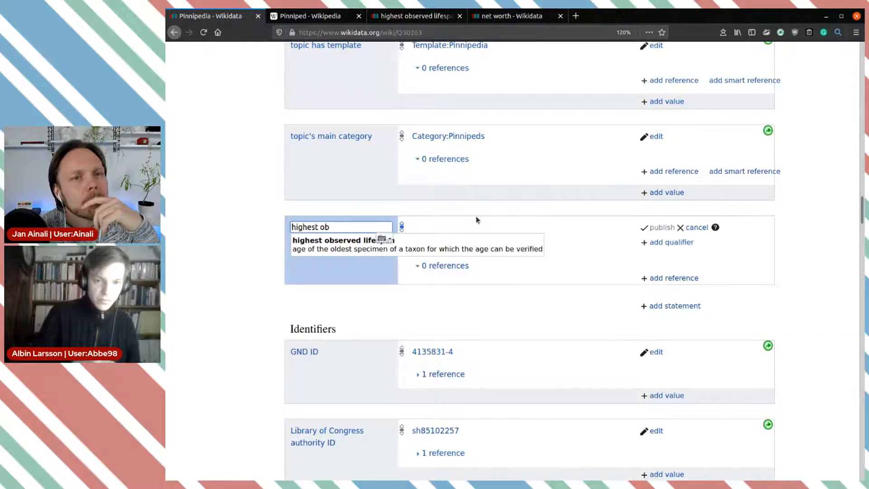
{"action": "left_click", "coordinate": [478, 242]}
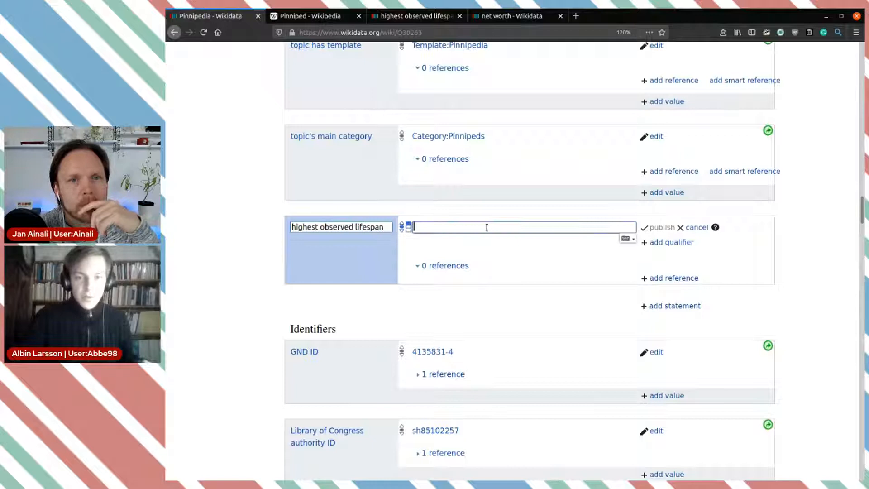
{"action": "type", "text": "46"}
- Set the unit of the lifespan value to years old
{"action": "left_click", "coordinate": [495, 246]}
{"action": "type", "text": "years"}
{"action": "left_click", "coordinate": [516, 258]}
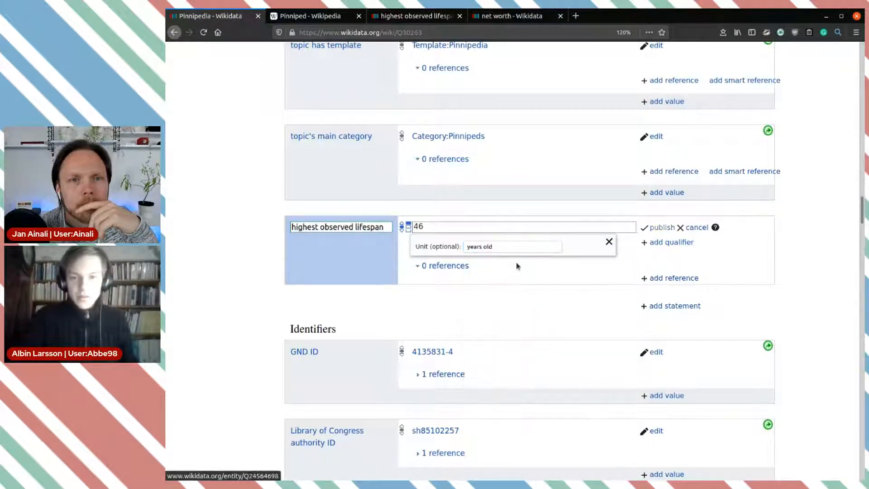
- Check the source cited for the longest recorded seal lifespans in the Pinniped Wikipedia article
{"action": "left_click", "coordinate": [306, 17]}
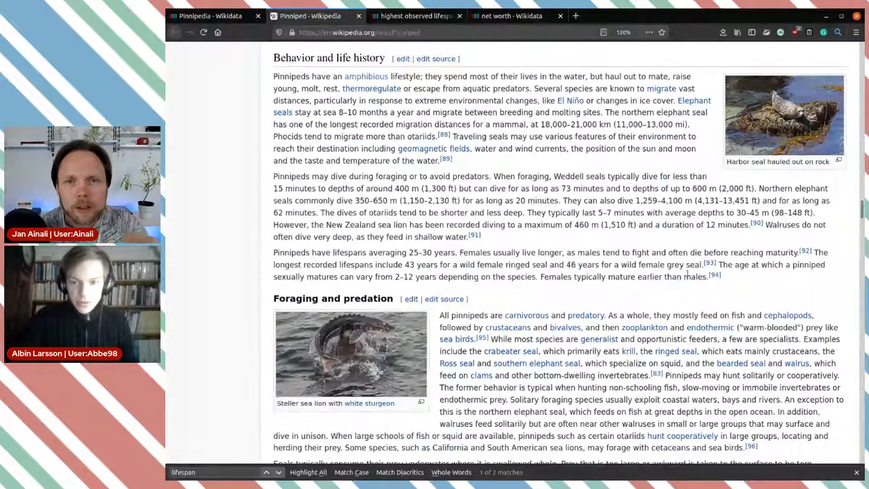
{"action": "mouse_move", "coordinate": [713, 266]}
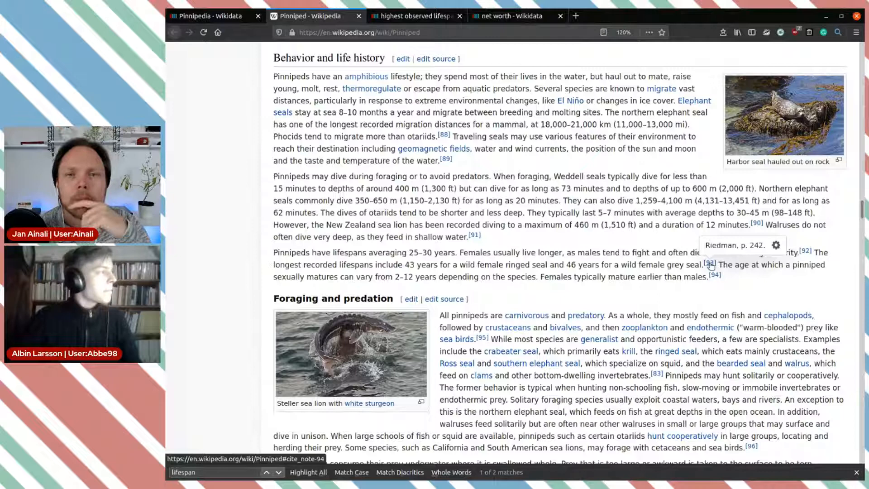
{"action": "left_click", "coordinate": [225, 16]}
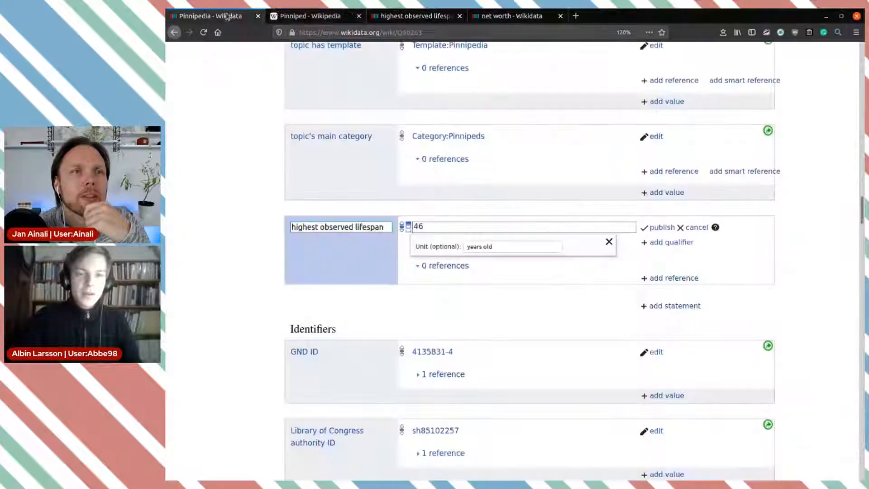
- Set the unit of the lifespan value to year and close the net worth property page
{"action": "left_click", "coordinate": [501, 246]}
{"action": "key", "text": "BackSpace"}
{"action": "key", "text": "BackSpace"}
{"action": "key", "text": "BackSpace"}
{"action": "key", "text": "BackSpace"}
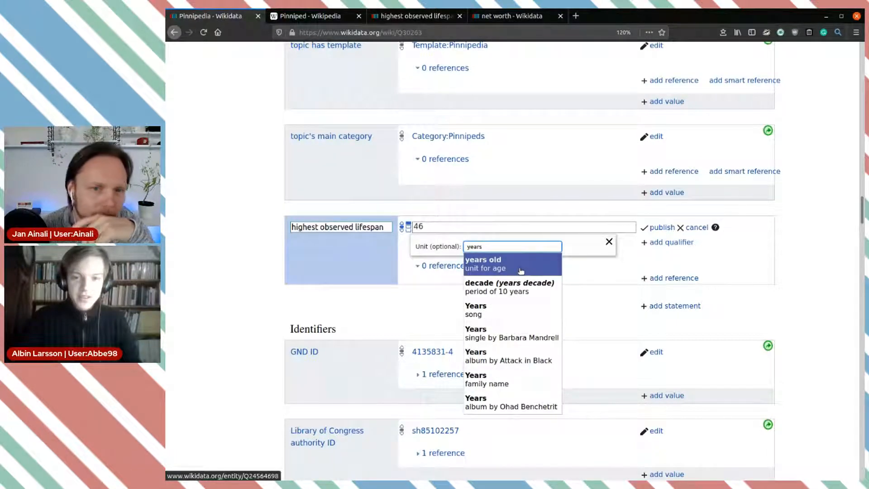
{"action": "left_click", "coordinate": [489, 243]}
{"action": "key", "text": "BackSpace"}
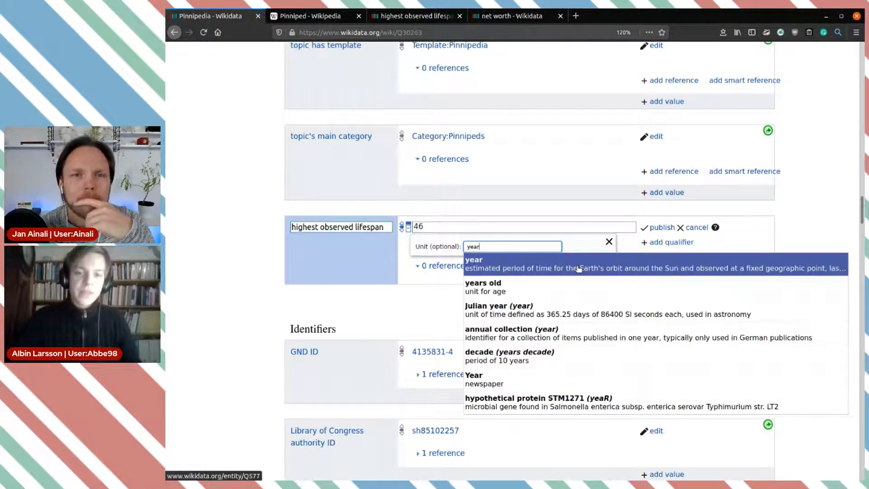
{"action": "left_click", "coordinate": [579, 269]}
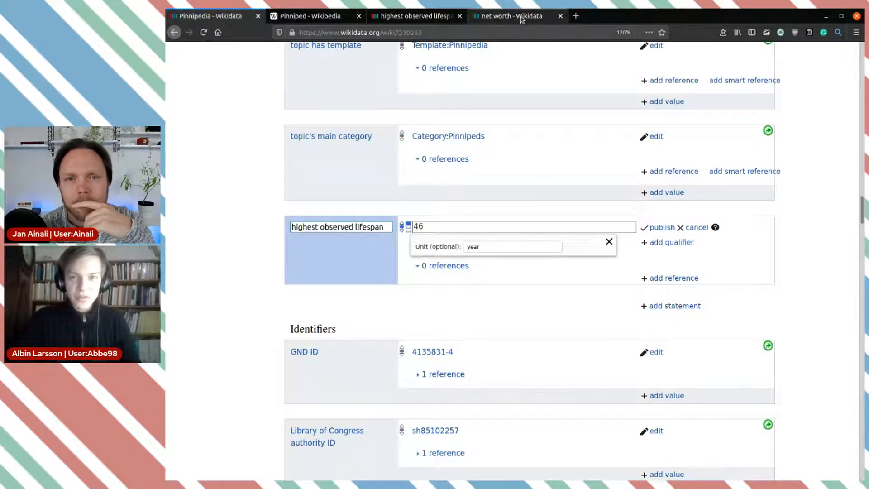
{"action": "left_click", "coordinate": [560, 16]}
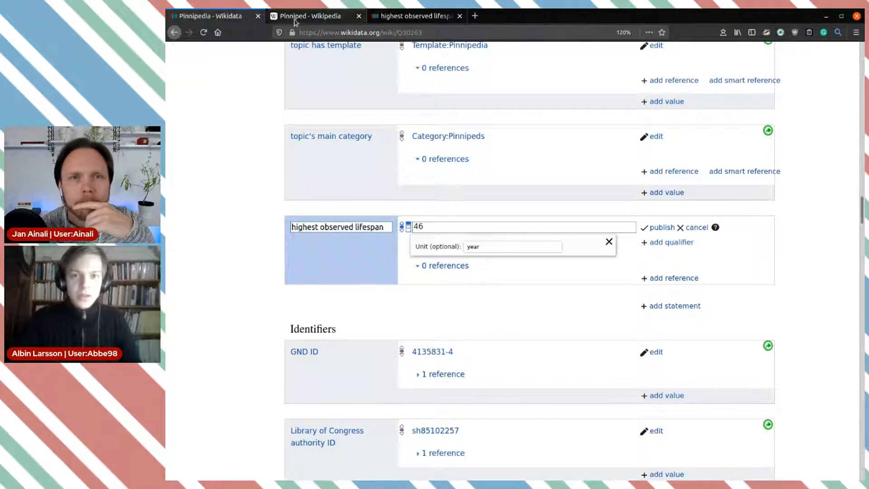
- Follow citation 93 behind the seal lifespans to its entry in the Pinniped article's reference list
{"action": "left_click", "coordinate": [311, 19]}
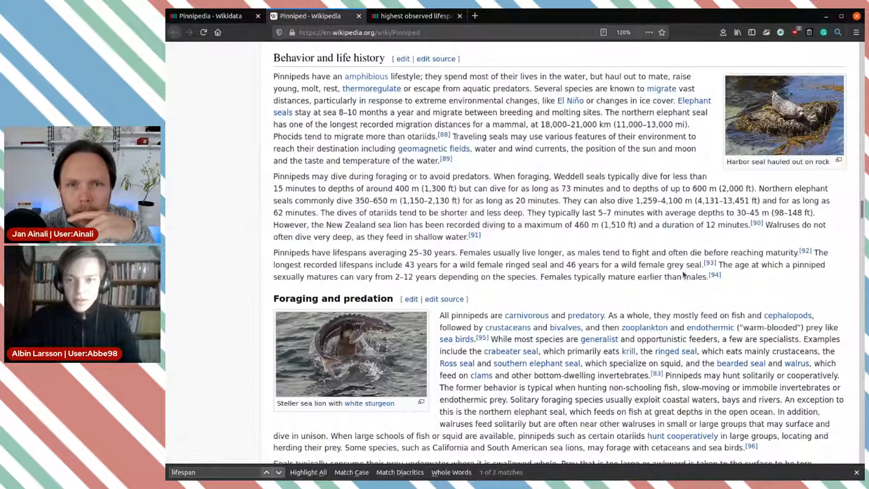
{"action": "left_click", "coordinate": [711, 264]}
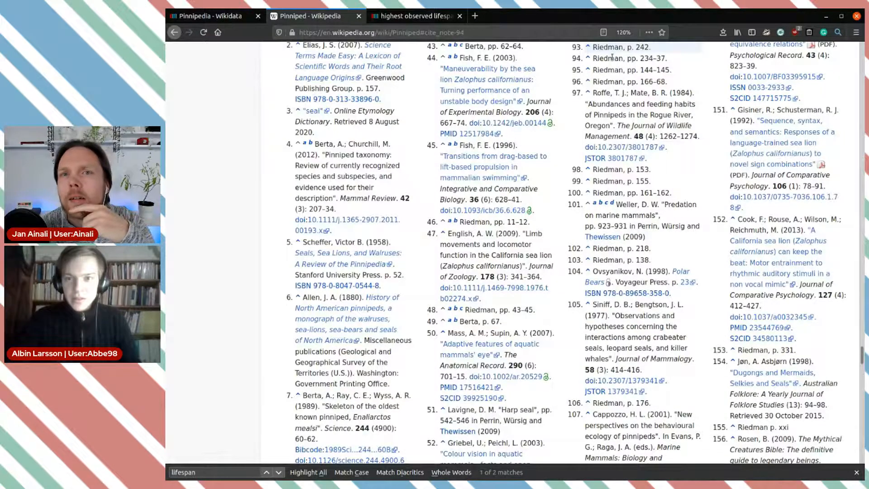
{"action": "scroll", "coordinate": [385, 157], "scroll_direction": "up", "scroll_amount": 5}
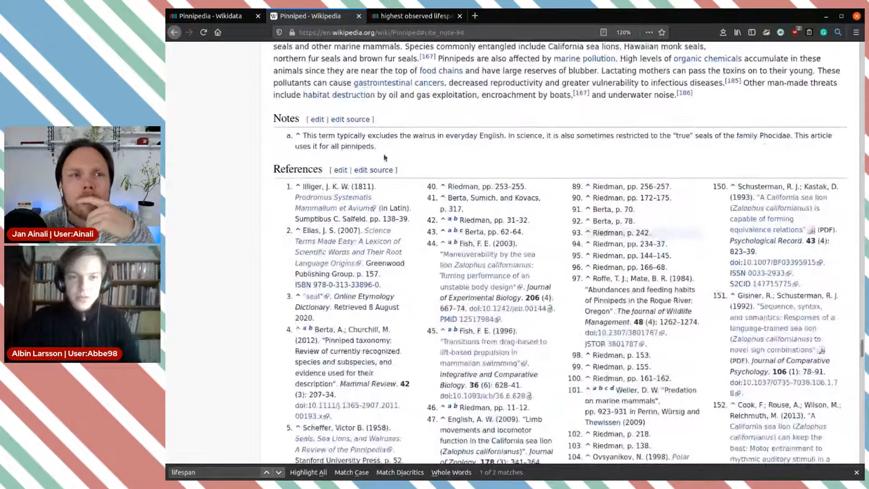
{"action": "key", "text": "alt+Left"}
- Add a reference to the highest observed lifespan statement, stating that it is imported from Wikimedia project English Wikipedia
{"action": "left_click", "coordinate": [218, 17]}
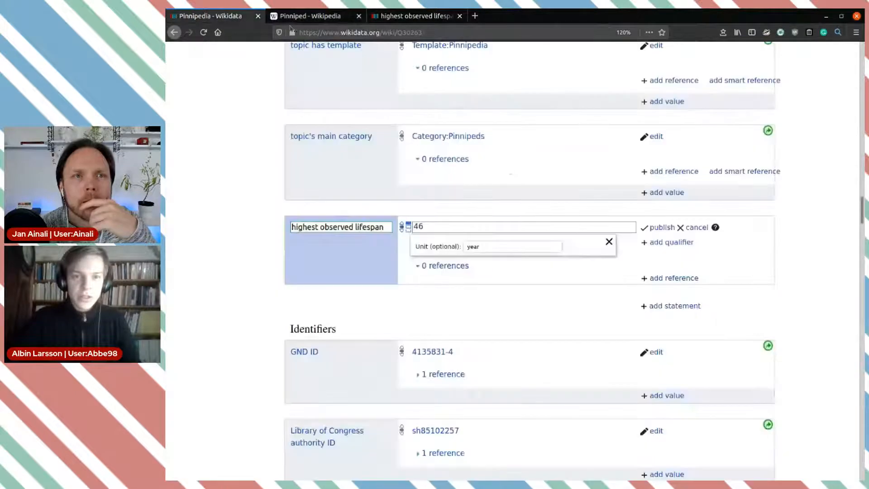
{"action": "left_click", "coordinate": [674, 278]}
{"action": "type", "text": "import"}
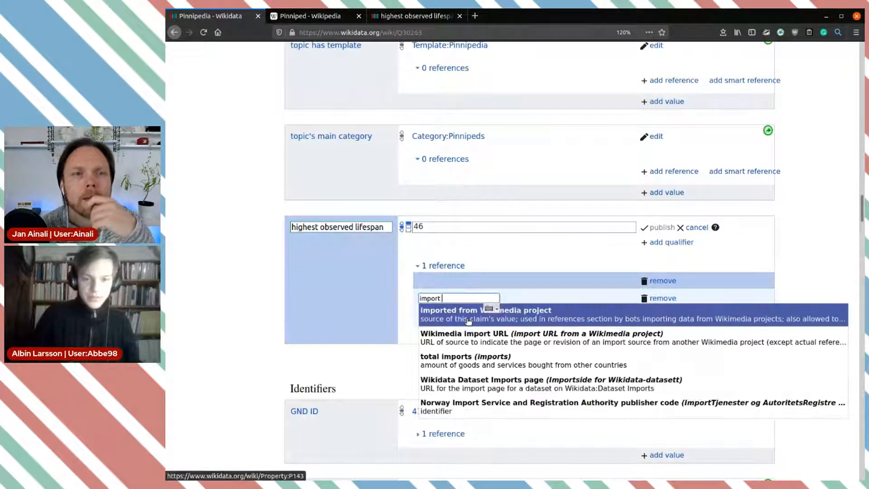
{"action": "left_click", "coordinate": [577, 317]}
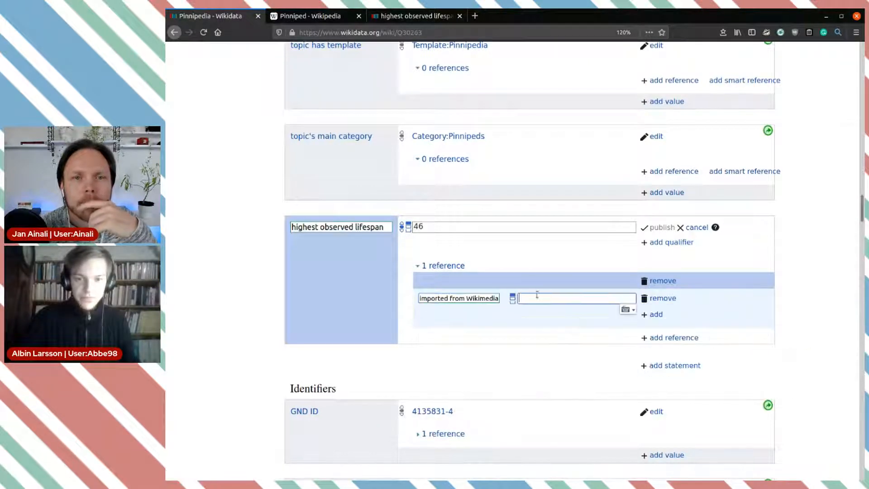
{"action": "type", "text": "en"}
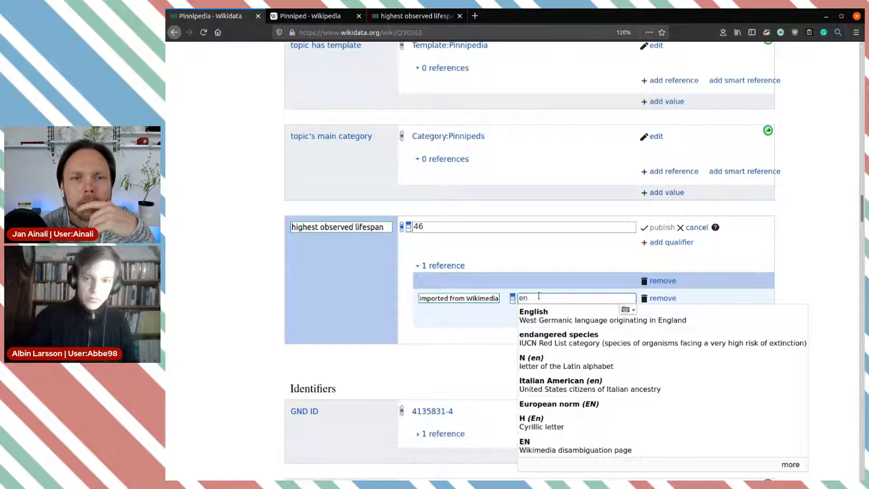
{"action": "type", "text": "li"}
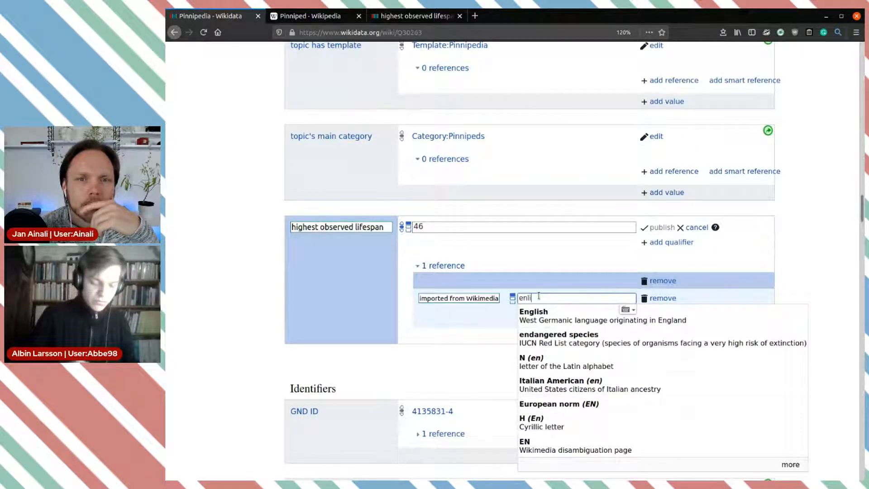
{"action": "type", "text": "sh"}
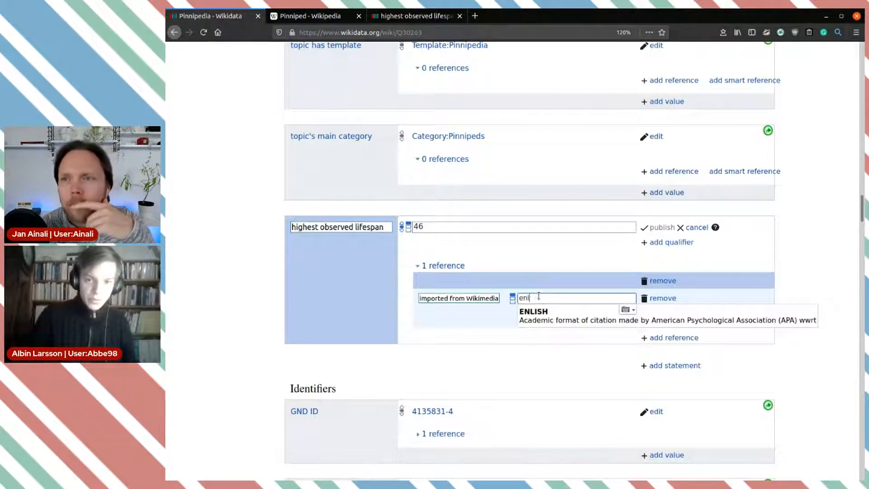
{"action": "type", "text": "ngli"}
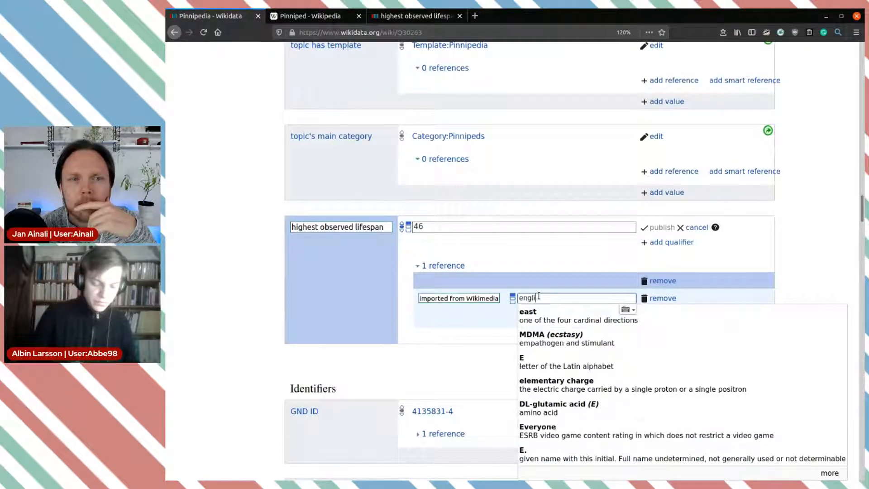
{"action": "type", "text": "sh wiki"}
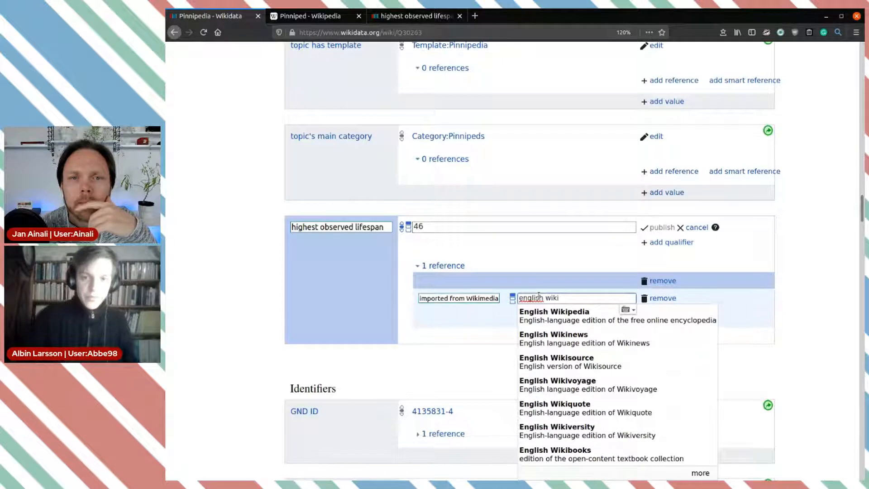
{"action": "left_click", "coordinate": [579, 319]}
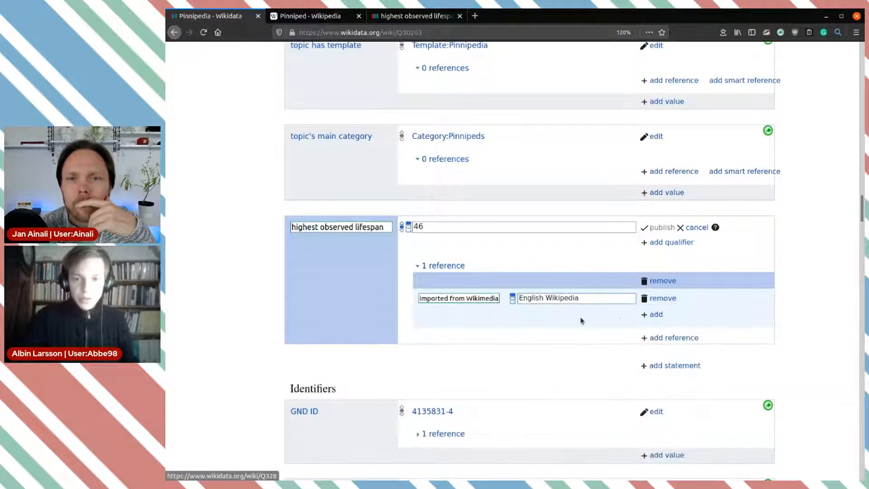
- Add the Wikimedia import URL property to the same reference
{"action": "left_click", "coordinate": [655, 315]}
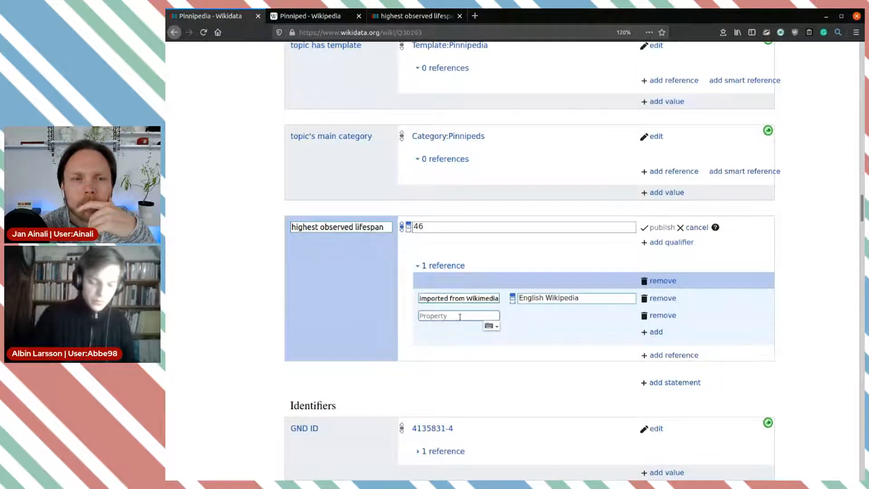
{"action": "type", "text": "wikimedia"}
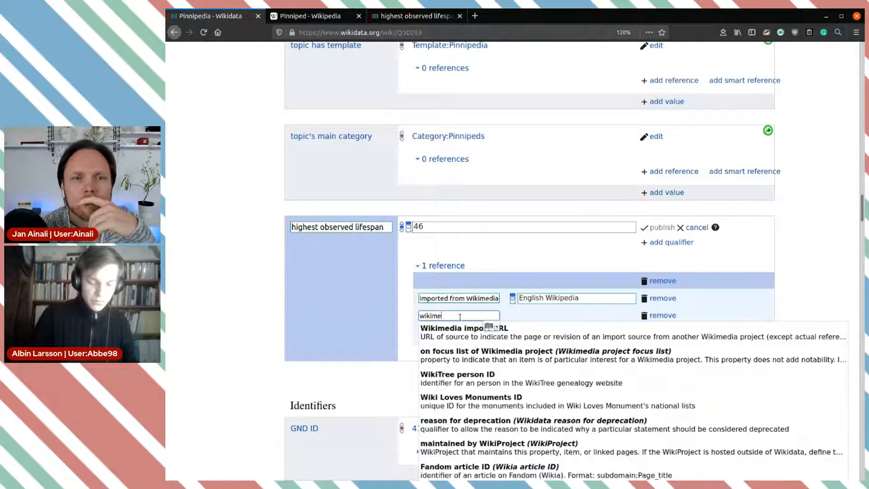
{"action": "left_click", "coordinate": [525, 328]}
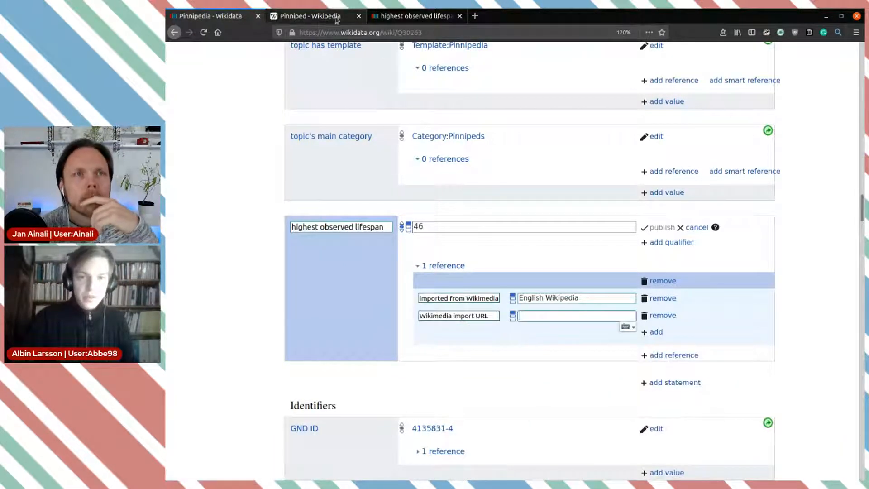
- Open the 01:53, 23 February 2021 revision of the Pinniped Wikipedia article from its revision history
{"action": "left_click", "coordinate": [317, 16]}
{"action": "scroll", "coordinate": [556, 199], "scroll_direction": "up", "scroll_amount": 5}
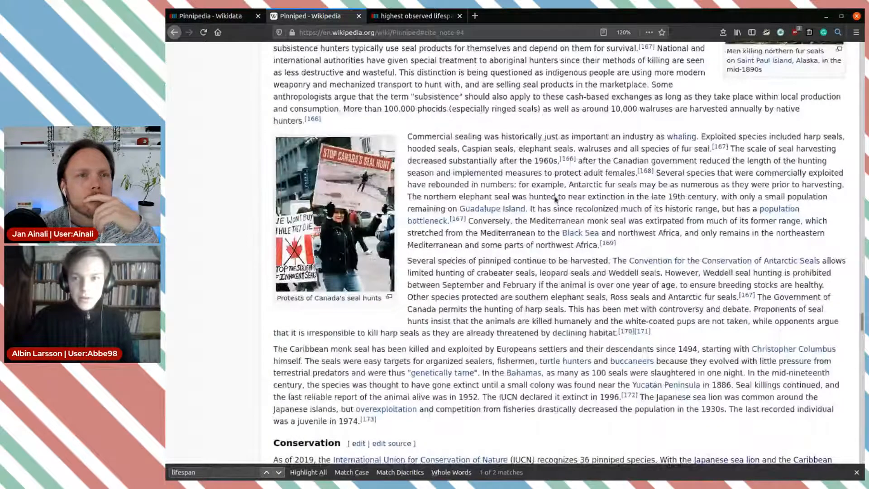
{"action": "scroll", "coordinate": [648, 189], "scroll_direction": "up", "scroll_amount": 10}
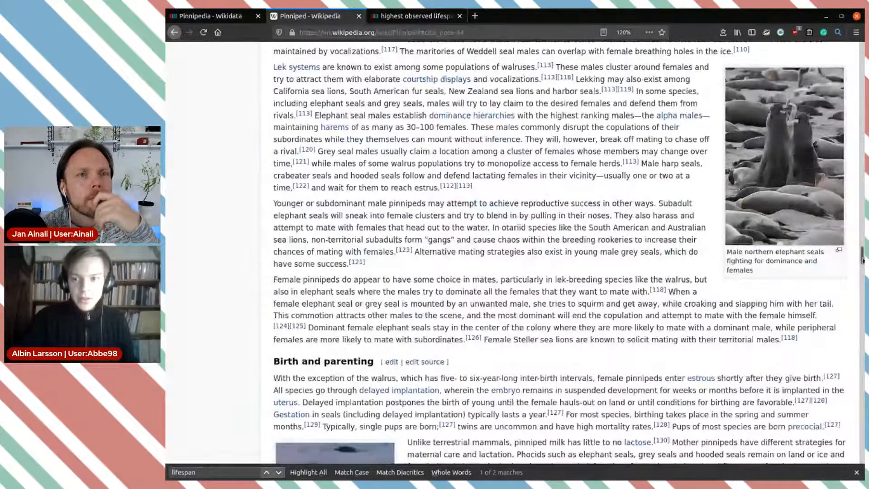
{"action": "scroll", "coordinate": [648, 190], "scroll_direction": "up", "scroll_amount": 15}
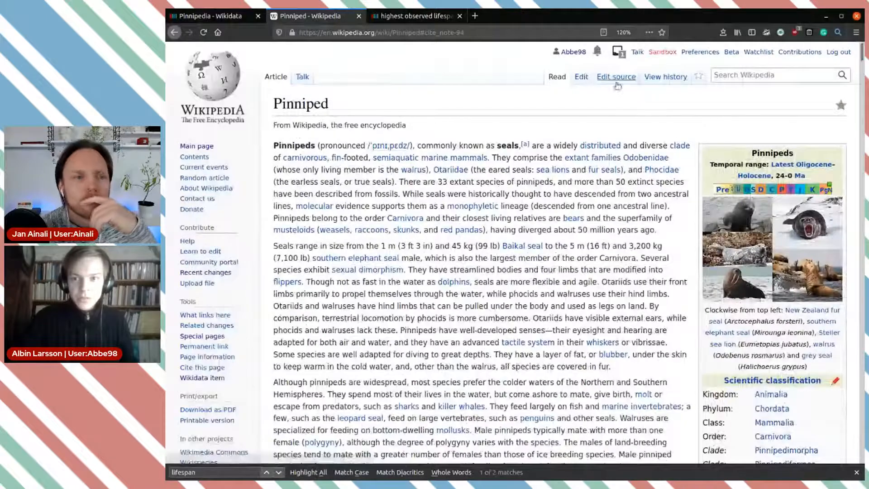
{"action": "left_click", "coordinate": [676, 79]}
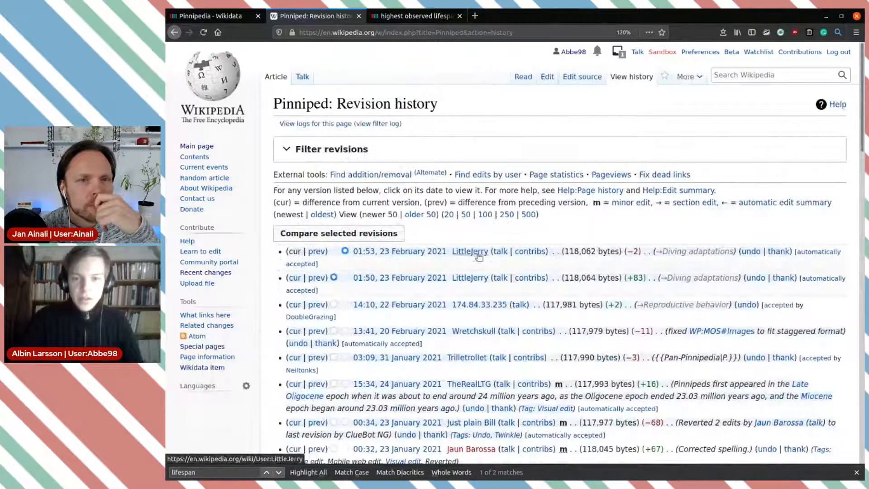
{"action": "left_click", "coordinate": [405, 253]}
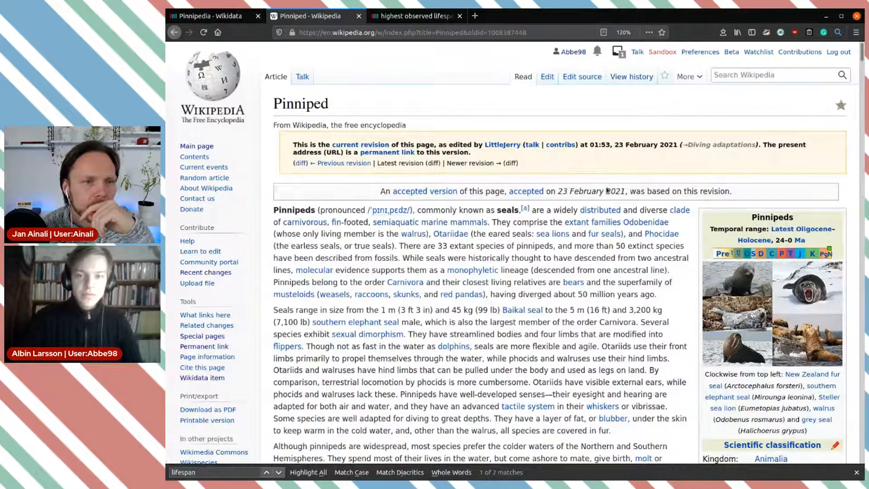
{"action": "left_click", "coordinate": [510, 32]}
{"action": "key", "text": "ctrl+c"}
{"action": "key", "text": "Escape"}
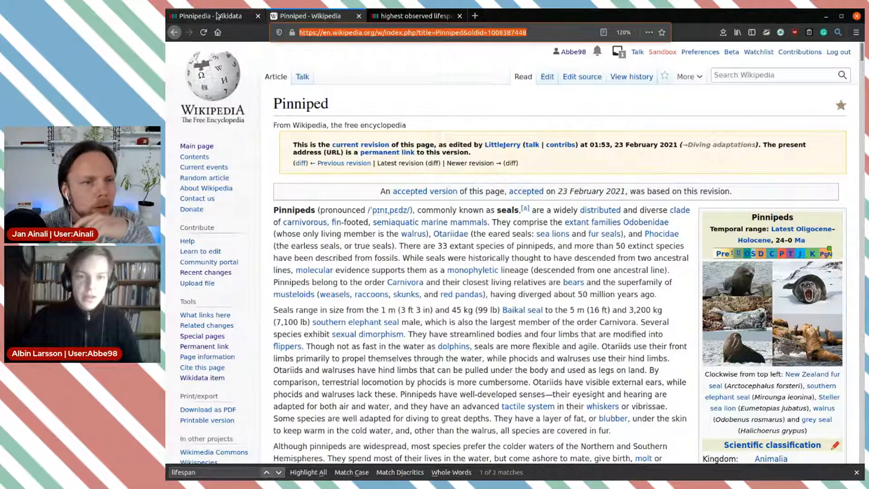
{"action": "left_click", "coordinate": [218, 16]}
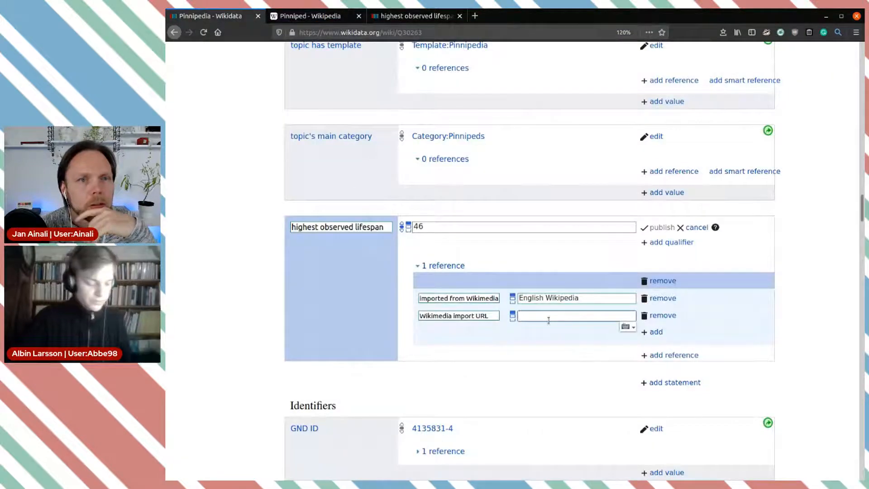
{"action": "key", "text": "ctrl+v"}
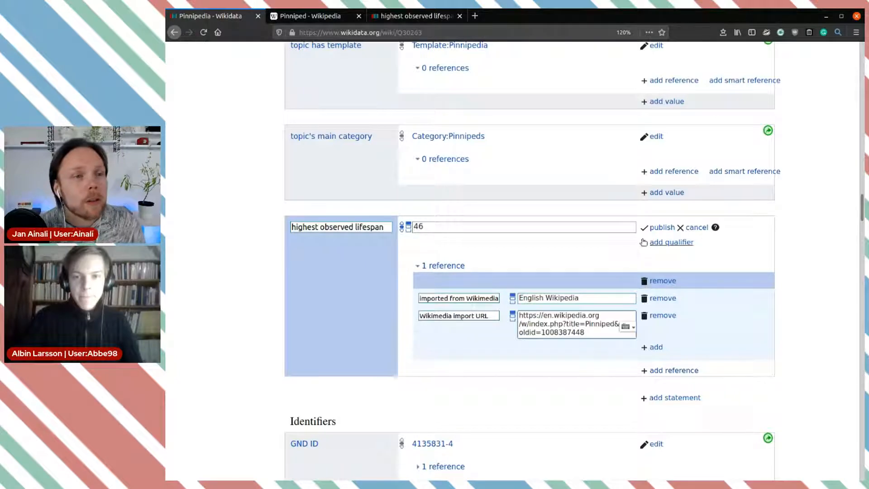
- Check the Pinniped article's permanent link against the import URL, and publish the highest observed lifespan statement with its reference
{"action": "left_click", "coordinate": [317, 16]}
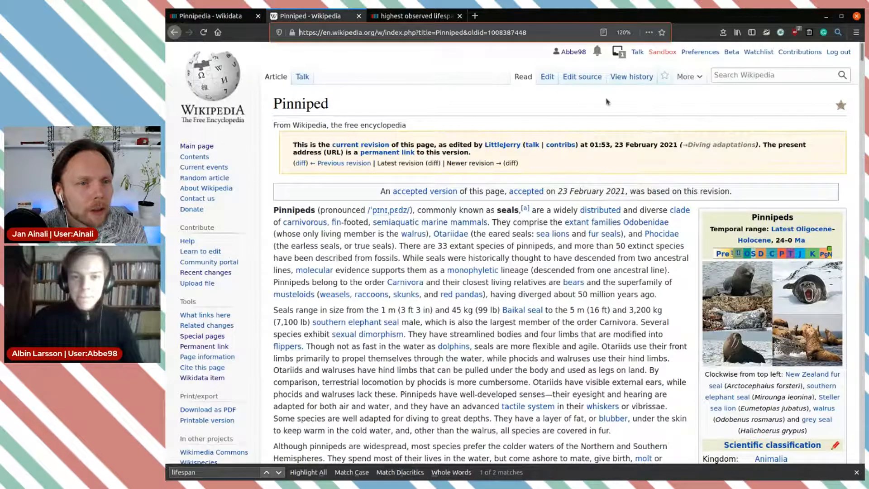
{"action": "scroll", "coordinate": [213, 317], "scroll_direction": "down", "scroll_amount": 2}
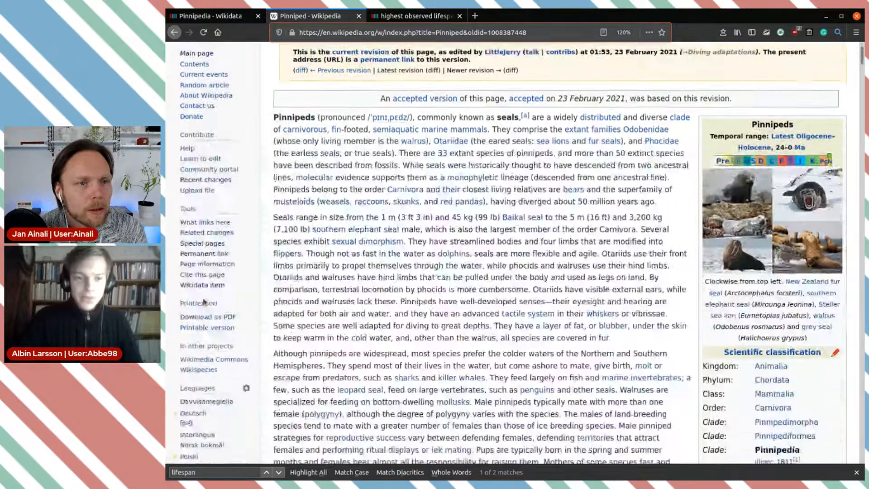
{"action": "left_click", "coordinate": [208, 254]}
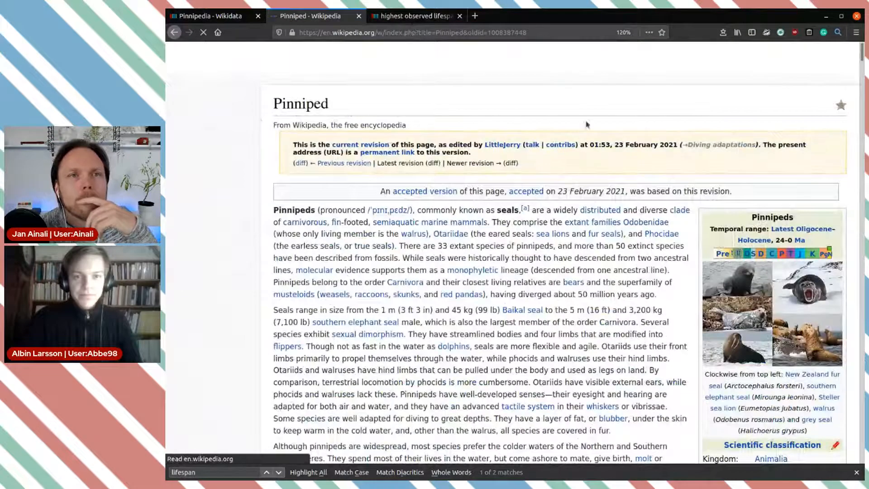
{"action": "left_click", "coordinate": [216, 17]}
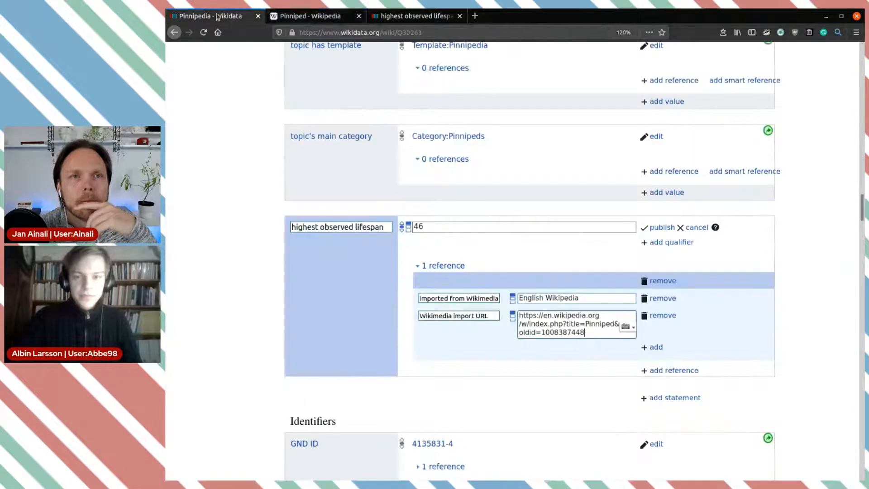
{"action": "left_click", "coordinate": [646, 228]}
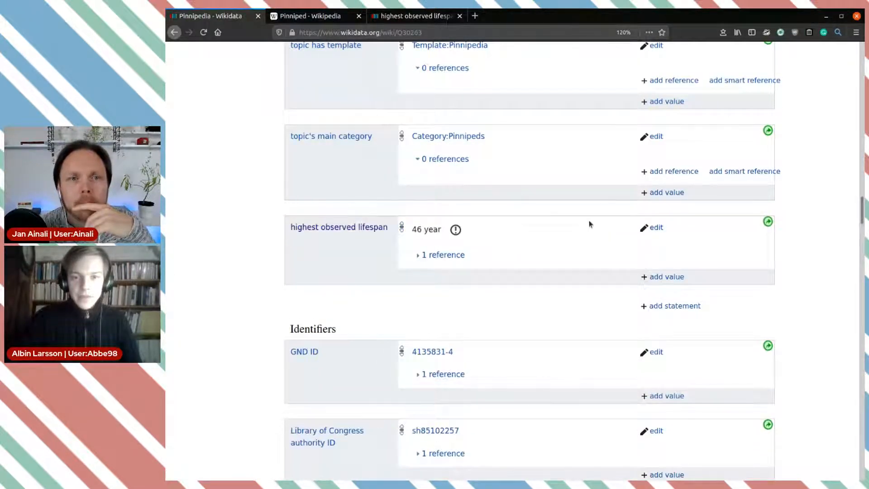
- Examine the potential issue flagged on the highest observed lifespan value, comparing the range constraint's limits and the unit
{"action": "left_click", "coordinate": [456, 231]}
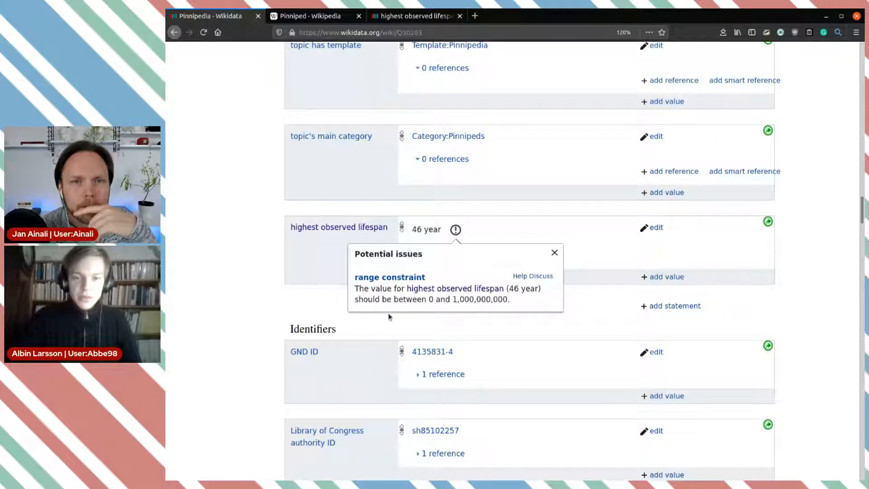
{"action": "left_click_drag", "start_coordinate": [453, 299], "coordinate": [504, 300]}
{"action": "left_click", "coordinate": [518, 303]}
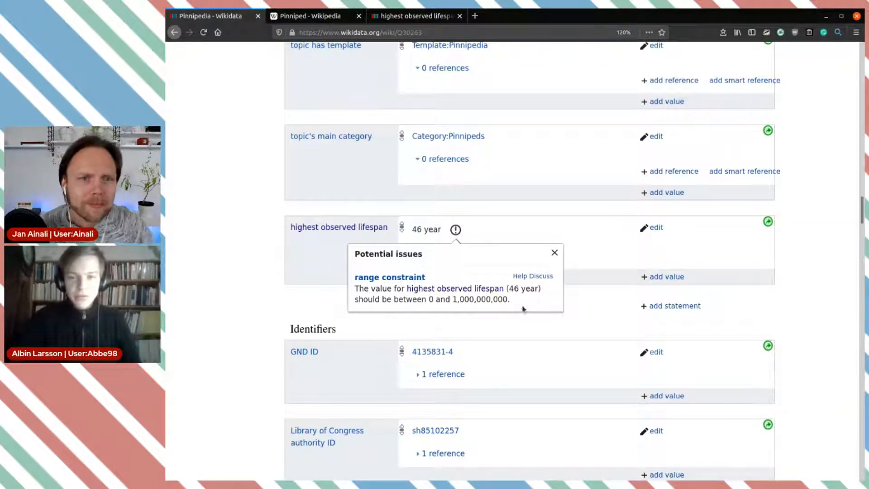
{"action": "double_click", "coordinate": [527, 290]}
{"action": "left_click", "coordinate": [558, 322]}
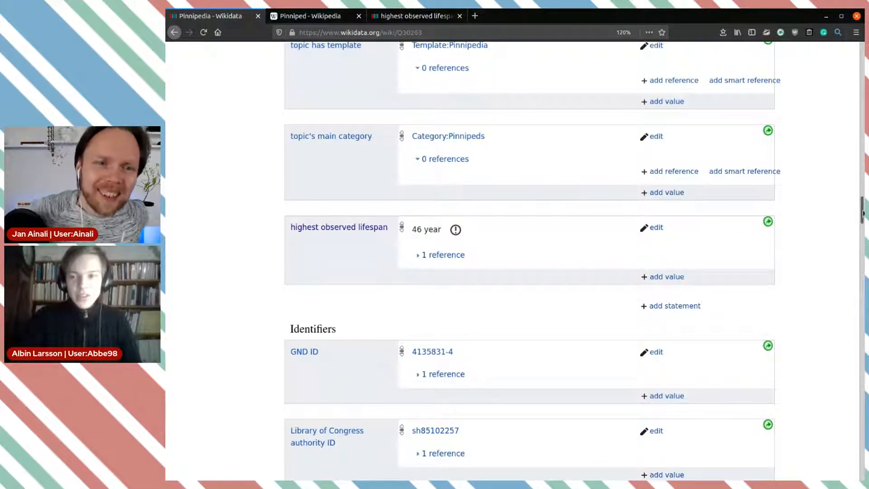
{"action": "scroll", "coordinate": [660, 115], "scroll_direction": "up", "scroll_amount": 20}
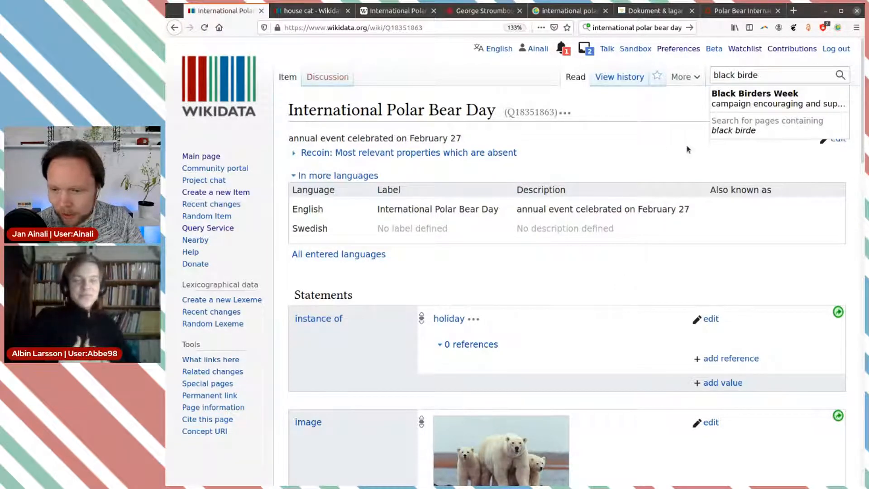
- Clear the leftover query from the Wikidata search on the International Polar Bear Day item
{"action": "left_click", "coordinate": [776, 72]}
{"action": "triple_click", "coordinate": [776, 72]}
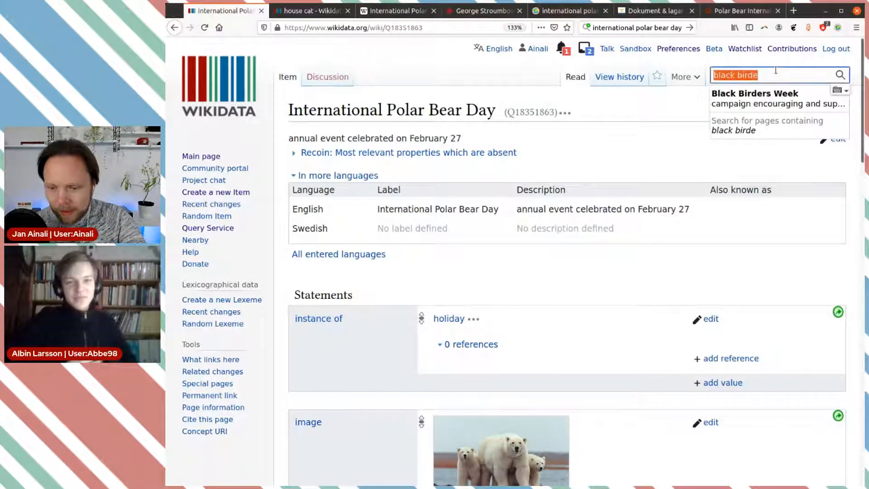
{"action": "key", "text": "BackSpace"}
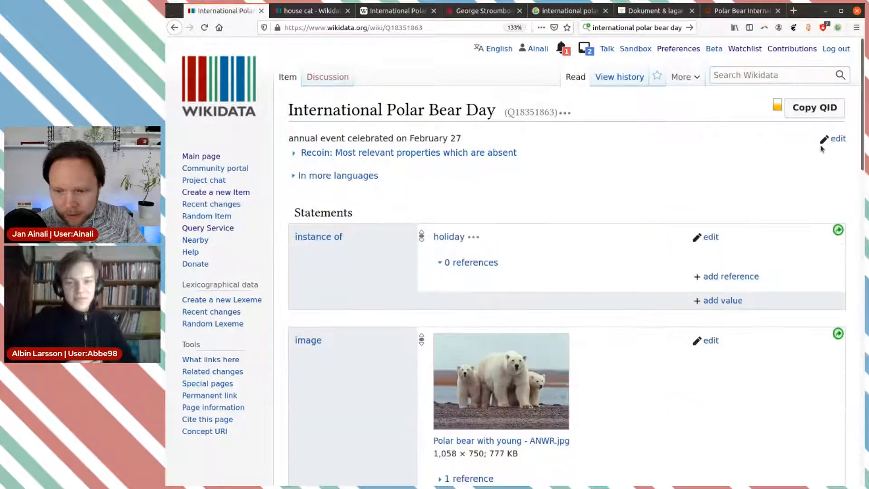
- Start editing the item's terms and enter the Swedish label "internationella isbjörnsdagen" for International Polar Bear Day
{"action": "left_click", "coordinate": [836, 141]}
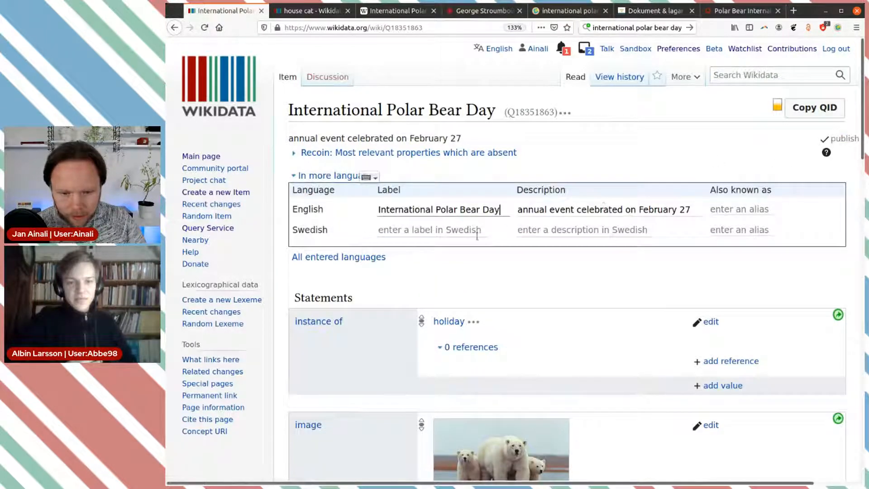
{"action": "left_click", "coordinate": [463, 230]}
{"action": "type", "text": "internationella is"}
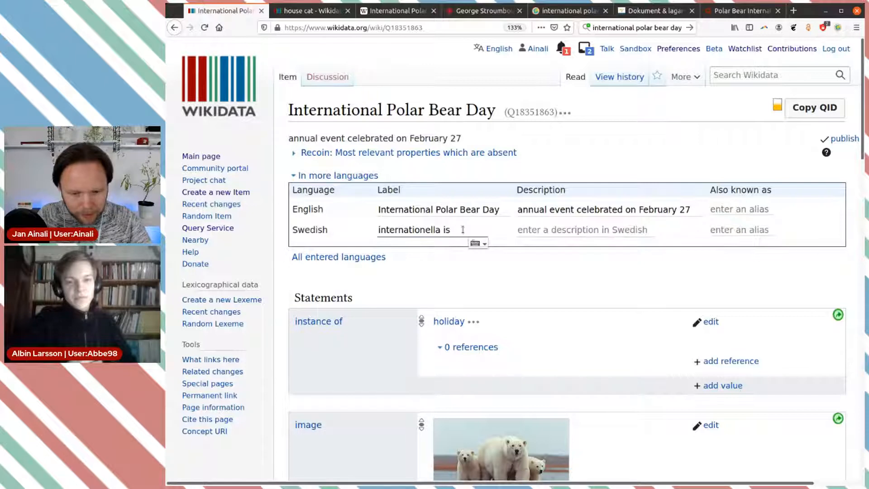
{"action": "type", "text": "bhörnsdagen"}
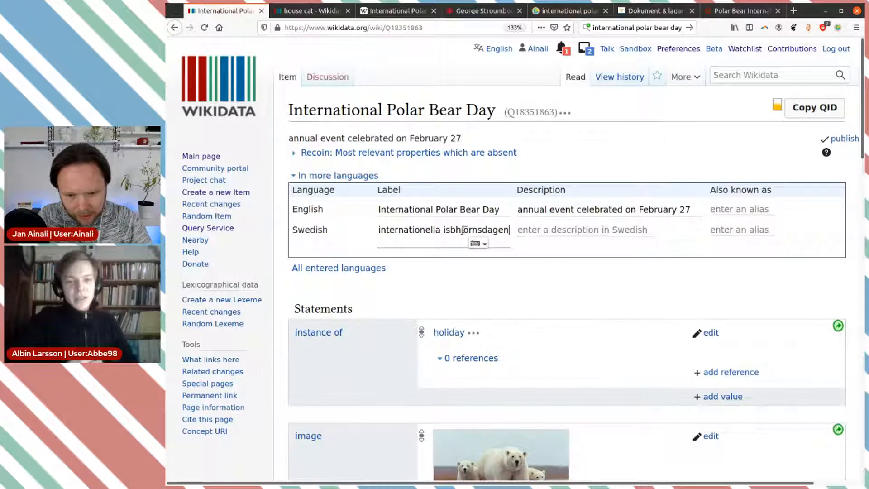
{"action": "key", "text": "Tab"}
{"action": "left_click", "coordinate": [461, 232]}
{"action": "key", "text": "BackSpace"}
{"action": "type", "text": "j"}
- Begin the Swedish description of International Polar Bear Day with "årligt evenmang"
{"action": "key", "text": "Tab"}
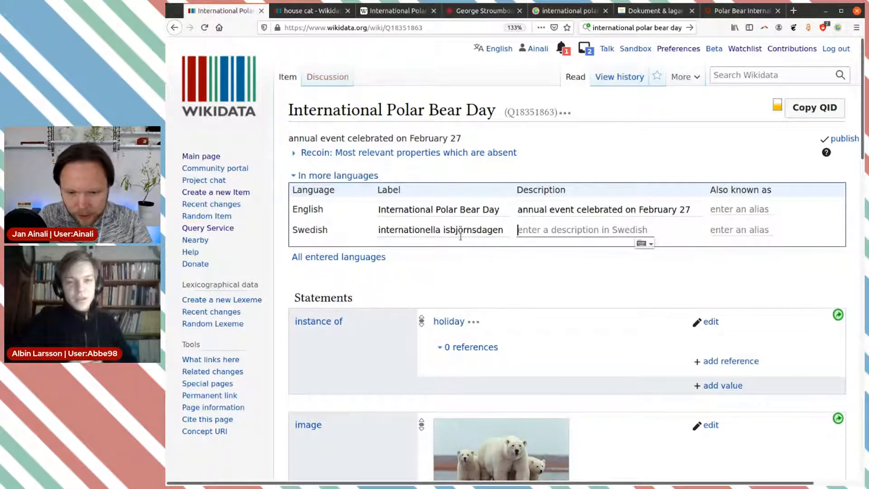
{"action": "type", "text": "årl"}
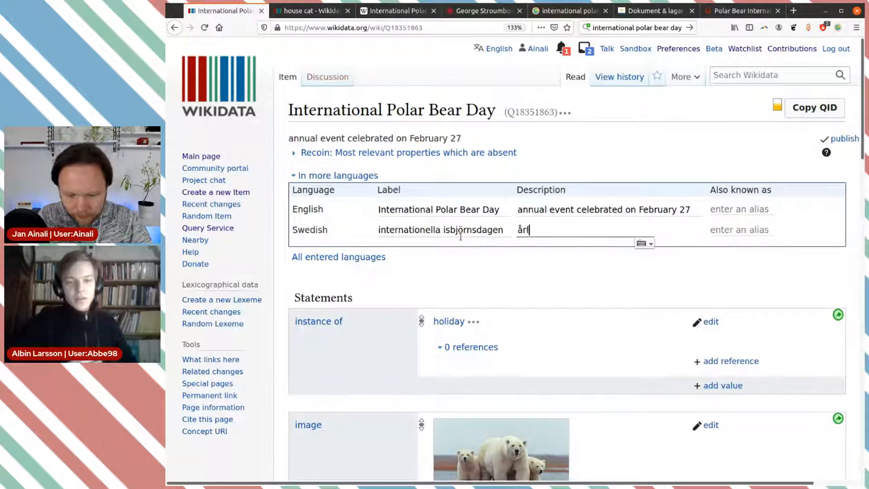
{"action": "type", "text": "igt evenmang"}
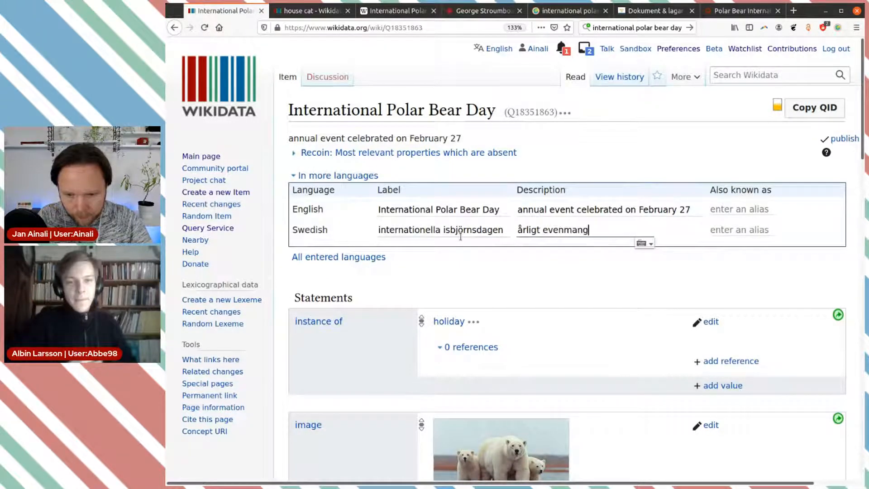
- Complete the Swedish description as "årligt evenemang som inträffar 27 februari" and publish the item's language edits
{"action": "key", "text": "BackSpace"}
{"action": "key", "text": "BackSpace"}
{"action": "key", "text": "BackSpace"}
{"action": "key", "text": "BackSpace"}
{"action": "type", "text": "emang "}
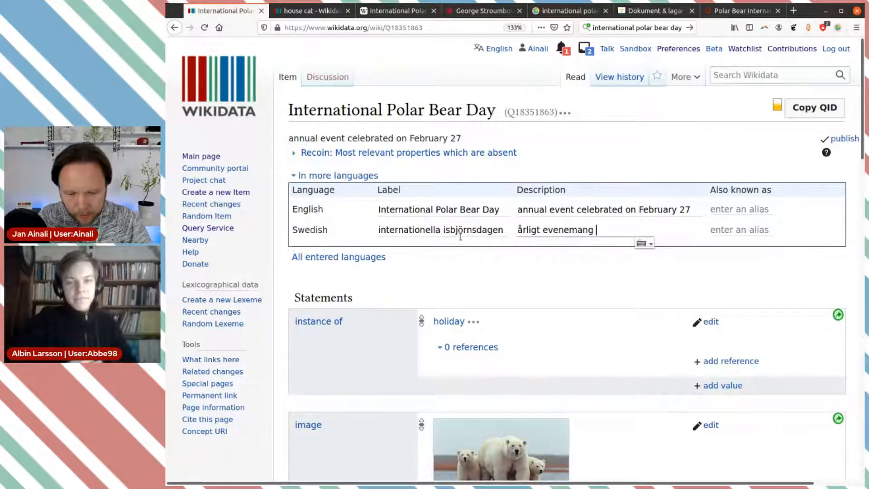
{"action": "type", "text": "27 "}
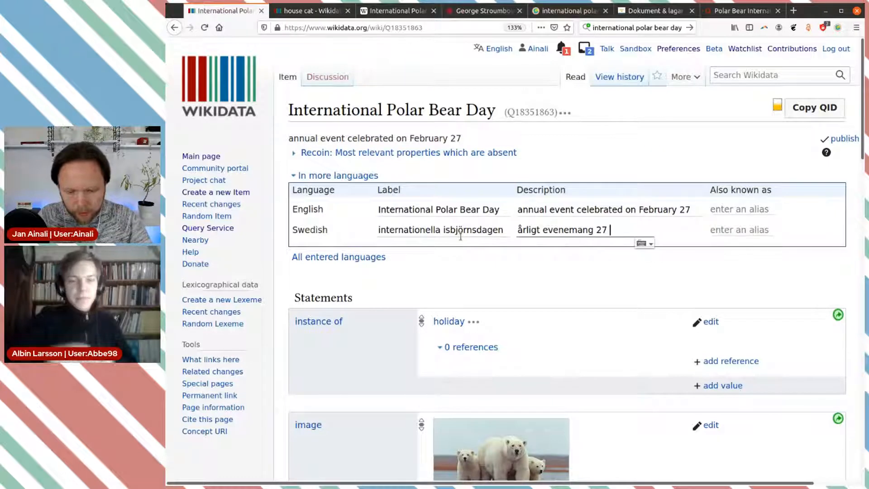
{"action": "type", "text": "som intr "}
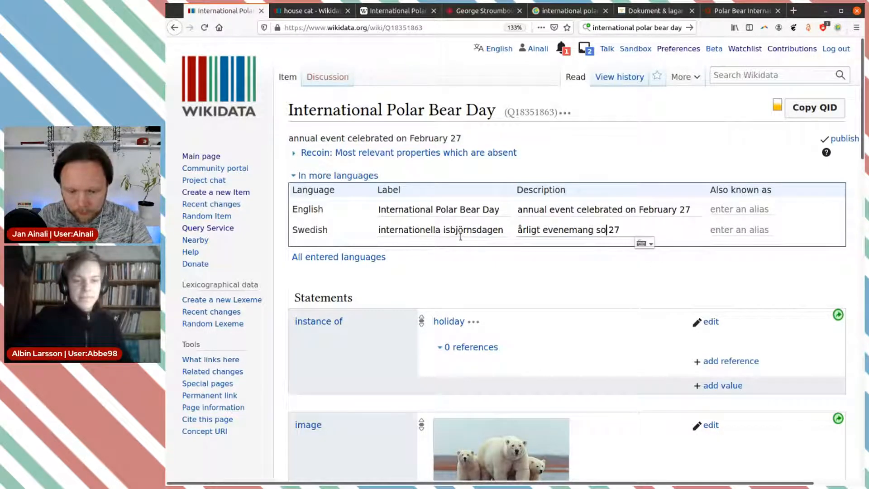
{"action": "type", "text": "äffar"}
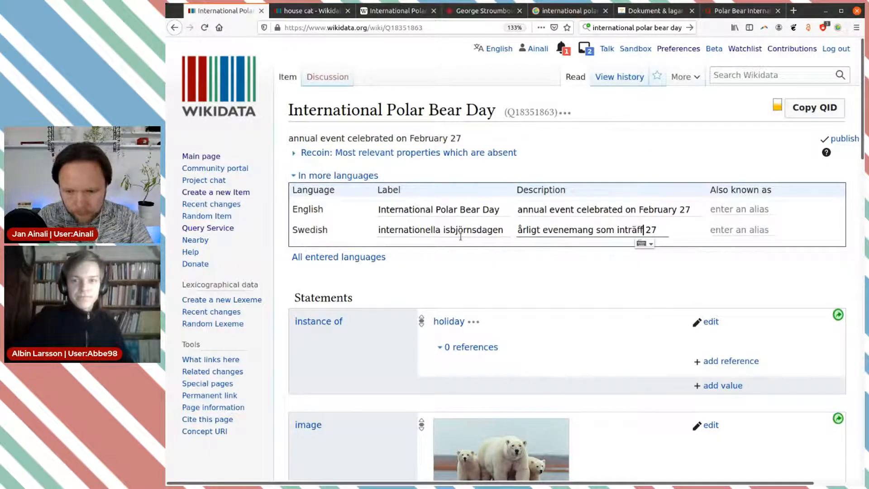
{"action": "key", "text": "End"}
{"action": "type", "text": "februari"}
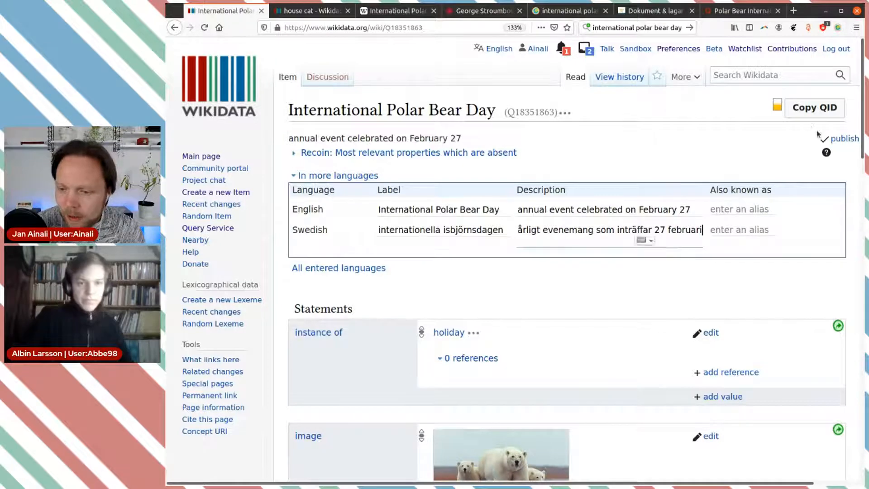
{"action": "left_click", "coordinate": [843, 139]}
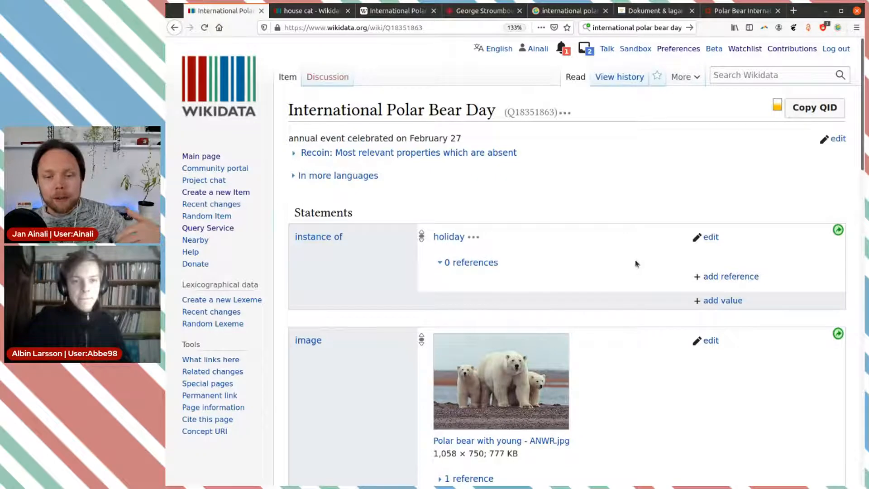
- Change the instance of value to "world day" (themed day named by an international organization) and publish the statement
{"action": "scroll", "coordinate": [595, 273], "scroll_direction": "down", "scroll_amount": 1}
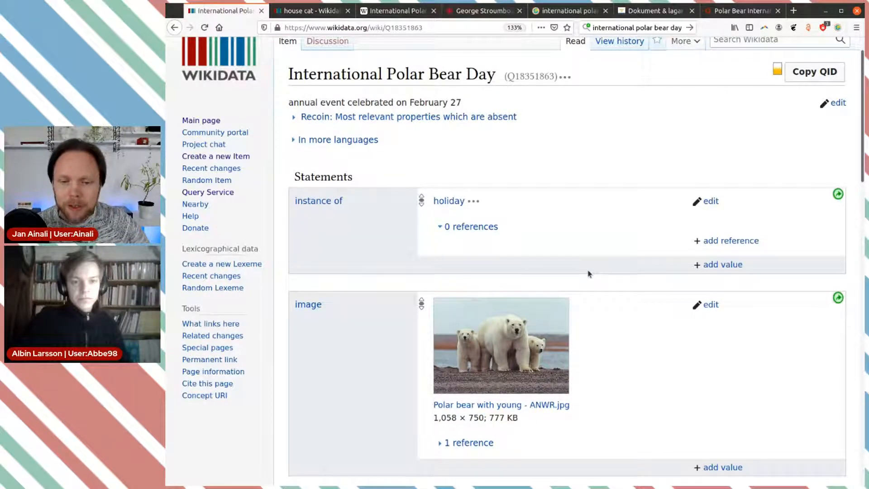
{"action": "scroll", "coordinate": [588, 273], "scroll_direction": "down", "scroll_amount": 1}
{"action": "scroll", "coordinate": [588, 271], "scroll_direction": "up", "scroll_amount": 2}
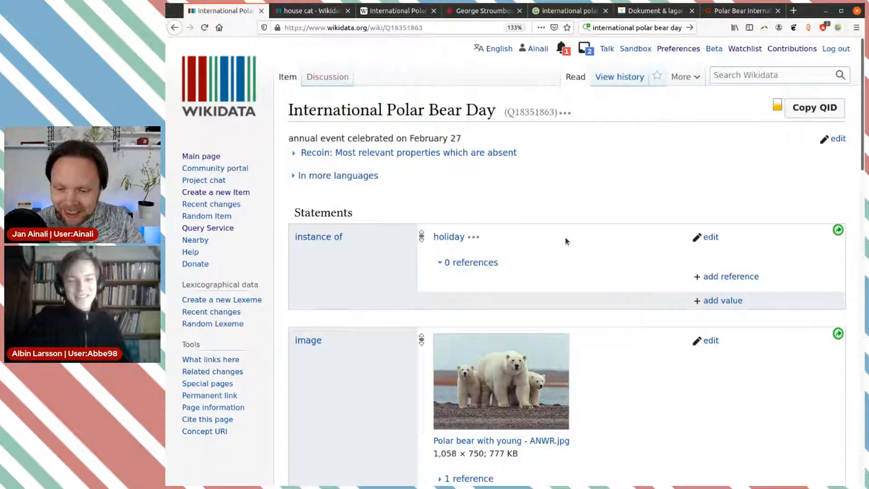
{"action": "left_click", "coordinate": [710, 238]}
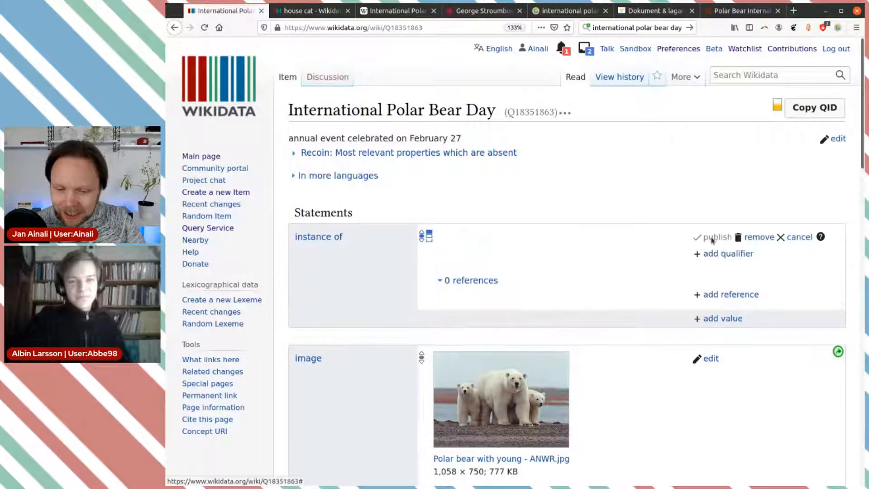
{"action": "left_click_drag", "start_coordinate": [524, 235], "coordinate": [435, 230]}
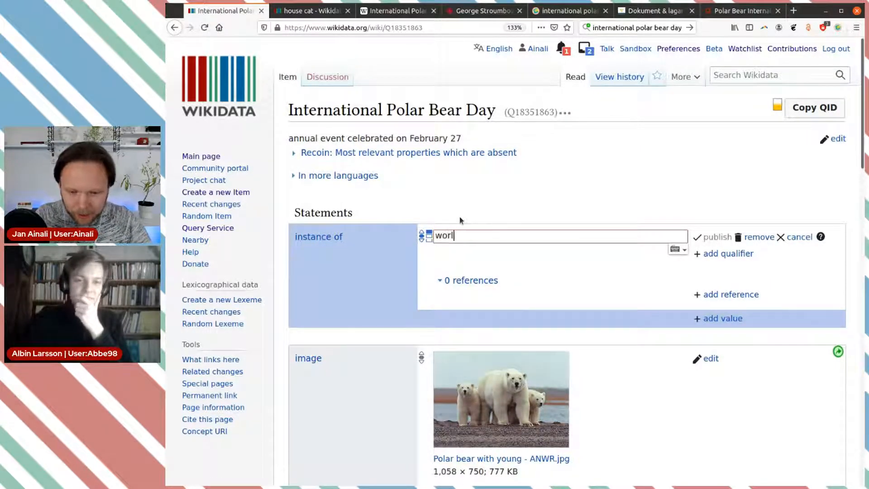
{"action": "type", "text": "world day"}
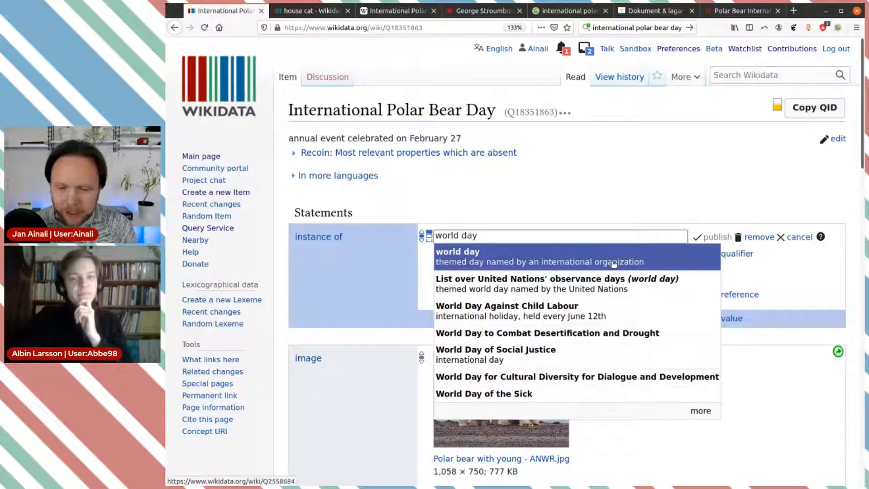
{"action": "left_click", "coordinate": [584, 261]}
{"action": "left_click", "coordinate": [715, 237]}
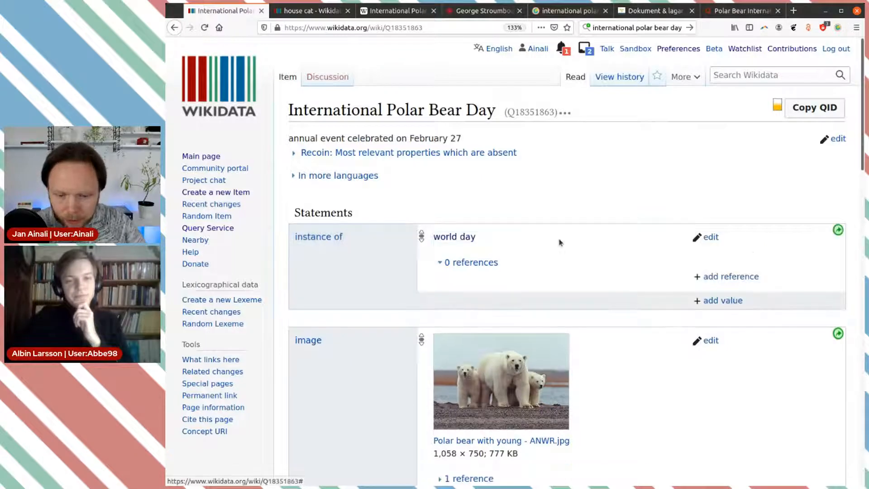
- Look over the world day item and the reference on the International Polar Bear Day image statement
{"action": "middle_click", "coordinate": [458, 243]}
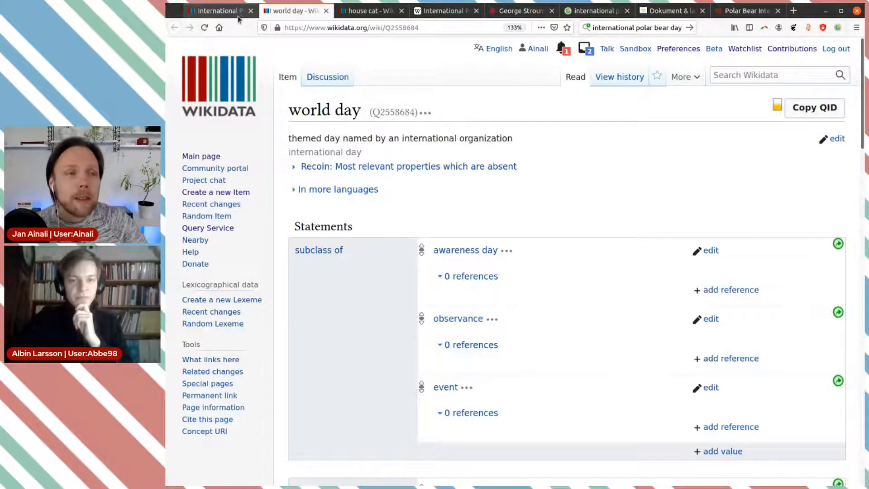
{"action": "left_click", "coordinate": [326, 10]}
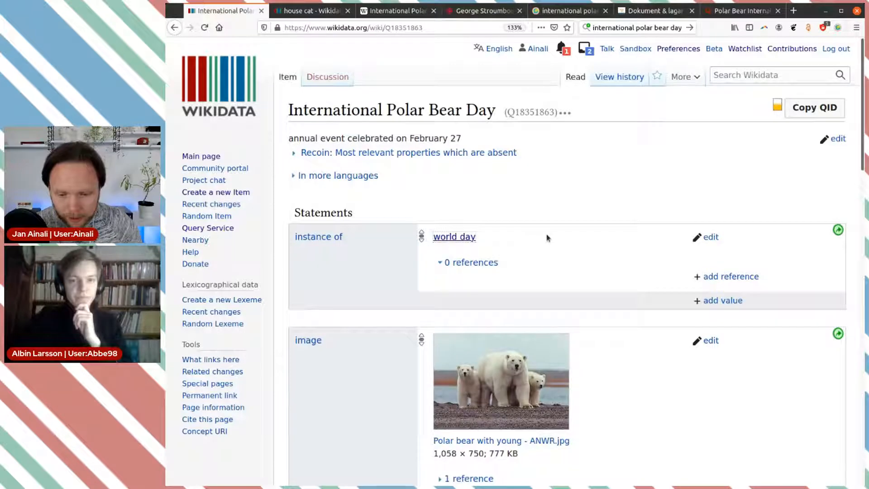
{"action": "scroll", "coordinate": [550, 233], "scroll_direction": "down", "scroll_amount": 1}
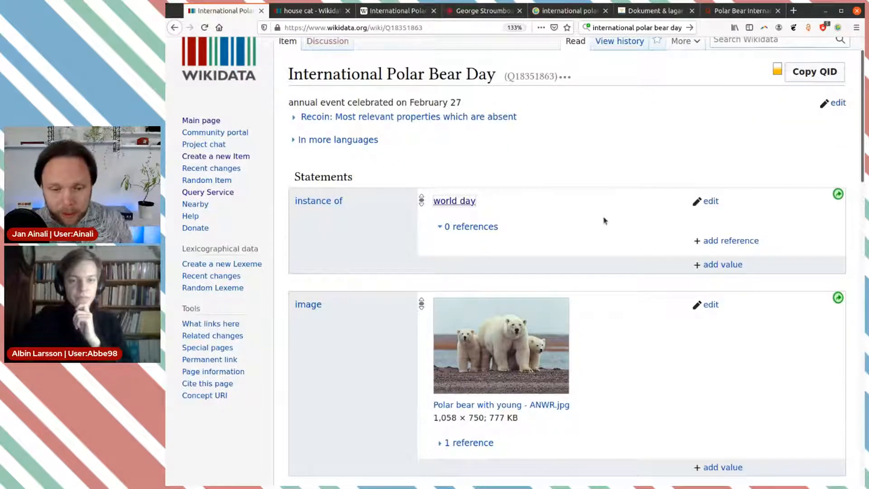
{"action": "scroll", "coordinate": [603, 219], "scroll_direction": "down", "scroll_amount": 3}
{"action": "scroll", "coordinate": [604, 220], "scroll_direction": "down", "scroll_amount": 2}
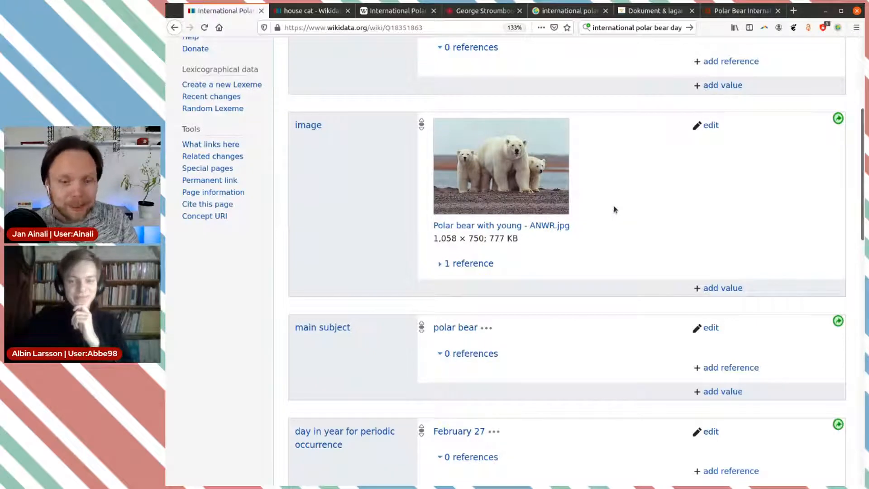
{"action": "scroll", "coordinate": [614, 209], "scroll_direction": "down", "scroll_amount": 1}
{"action": "scroll", "coordinate": [614, 209], "scroll_direction": "down", "scroll_amount": 1}
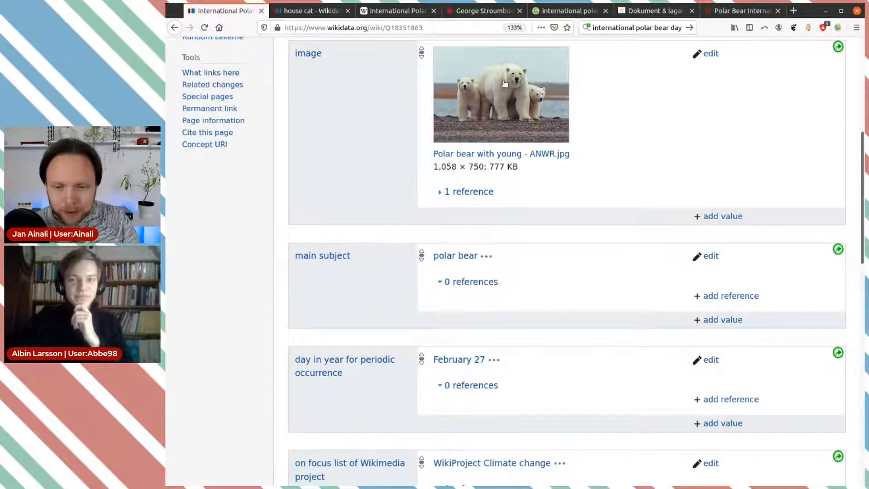
{"action": "left_click", "coordinate": [484, 193]}
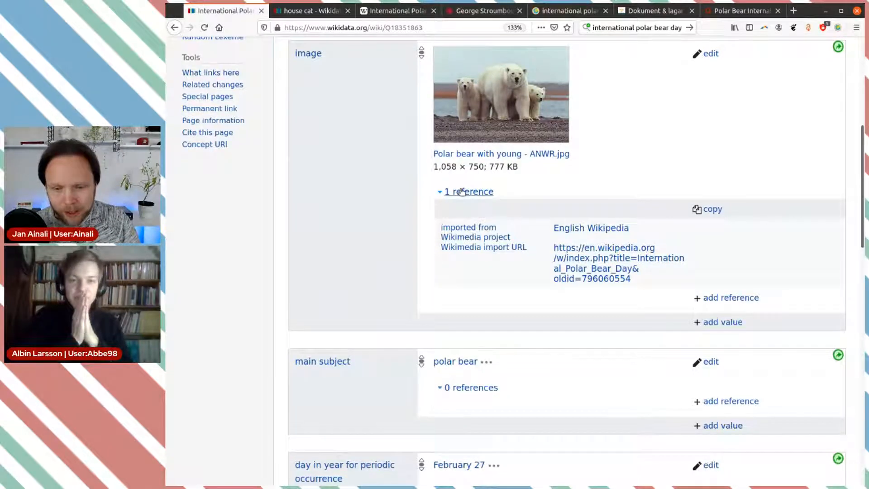
{"action": "left_click", "coordinate": [473, 191]}
- Review the item's remaining statements, from main subject to the identifiers, for missing information
{"action": "scroll", "coordinate": [578, 274], "scroll_direction": "down", "scroll_amount": 2}
{"action": "scroll", "coordinate": [577, 274], "scroll_direction": "up", "scroll_amount": 2}
{"action": "scroll", "coordinate": [577, 275], "scroll_direction": "down", "scroll_amount": 2}
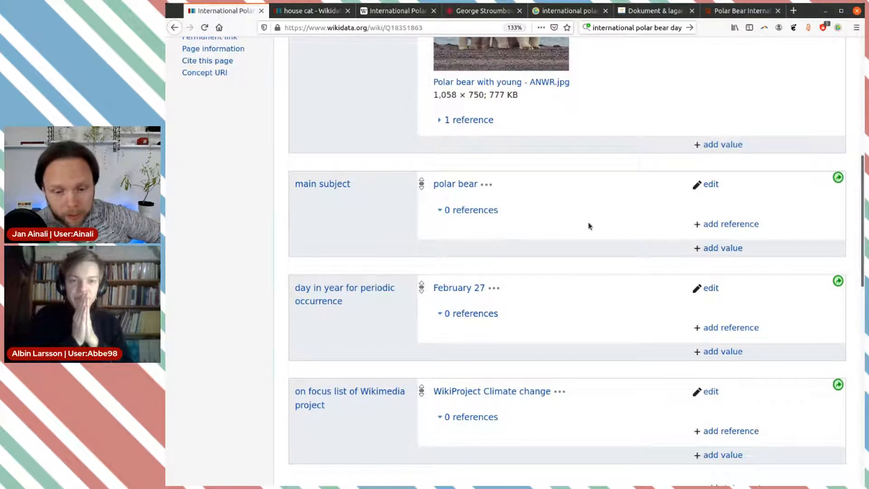
{"action": "scroll", "coordinate": [589, 225], "scroll_direction": "down", "scroll_amount": 2}
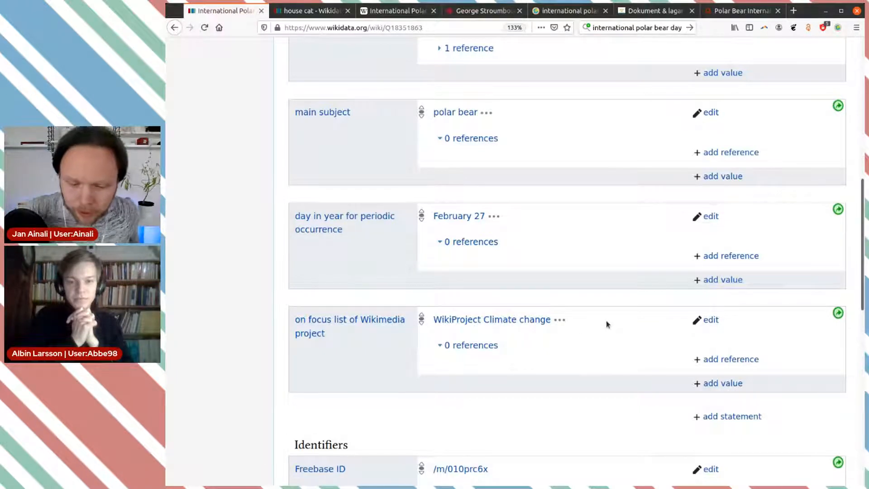
{"action": "scroll", "coordinate": [598, 307], "scroll_direction": "down", "scroll_amount": 2}
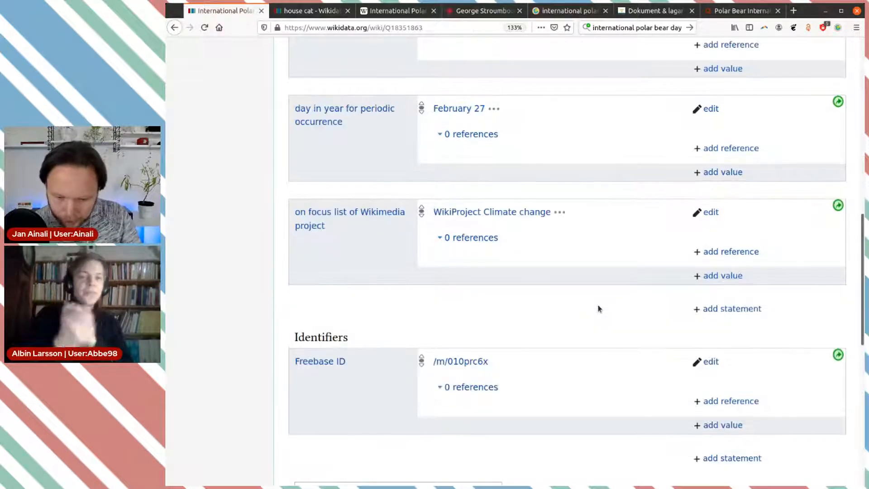
{"action": "scroll", "coordinate": [597, 309], "scroll_direction": "up", "scroll_amount": 3}
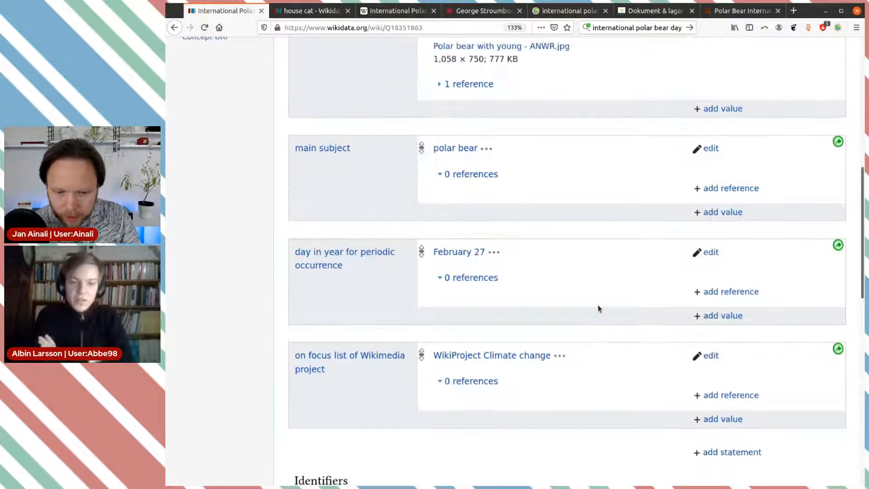
{"action": "scroll", "coordinate": [597, 309], "scroll_direction": "up", "scroll_amount": 2}
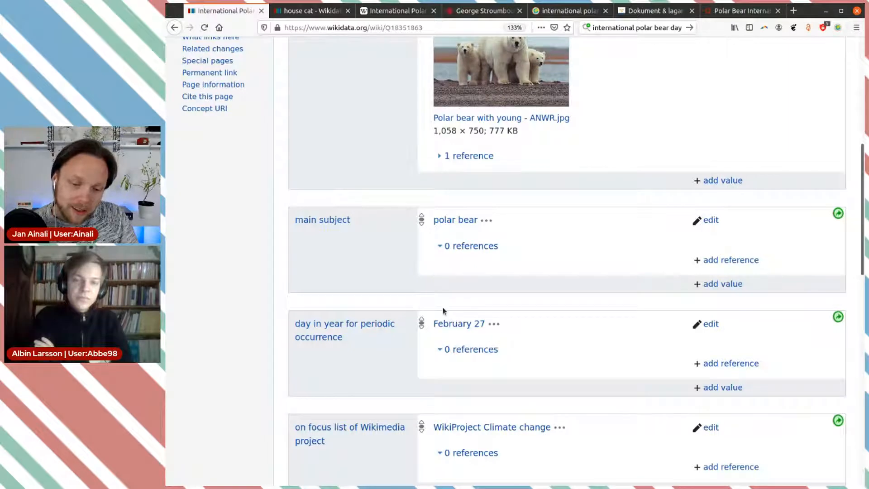
{"action": "scroll", "coordinate": [535, 344], "scroll_direction": "down", "scroll_amount": 3}
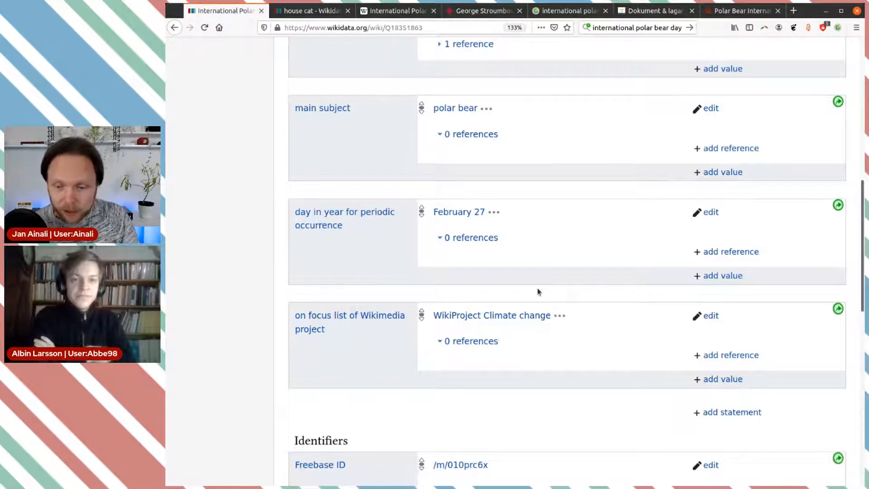
- Add a new statement to the item using the property "event interval"
{"action": "scroll", "coordinate": [537, 288], "scroll_direction": "down", "scroll_amount": 1}
{"action": "left_click", "coordinate": [738, 380]}
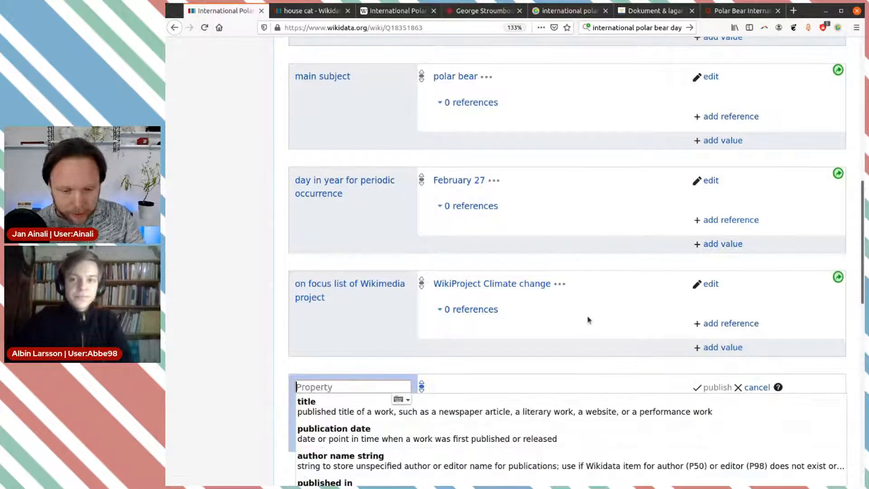
{"action": "scroll", "coordinate": [589, 326], "scroll_direction": "down", "scroll_amount": 2}
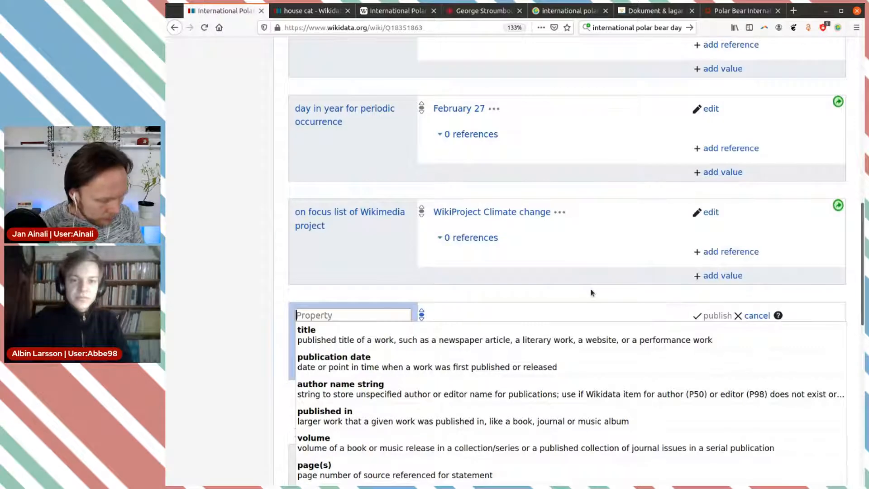
{"action": "type", "text": "event i"}
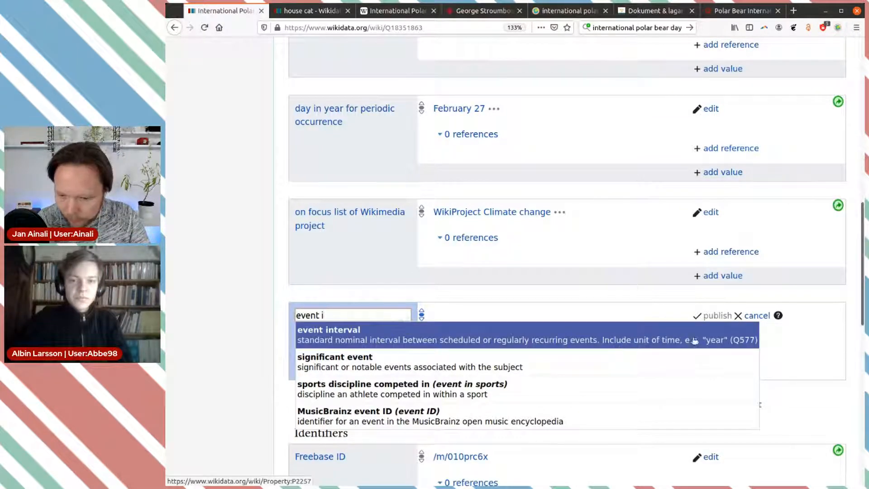
{"action": "left_click", "coordinate": [488, 328]}
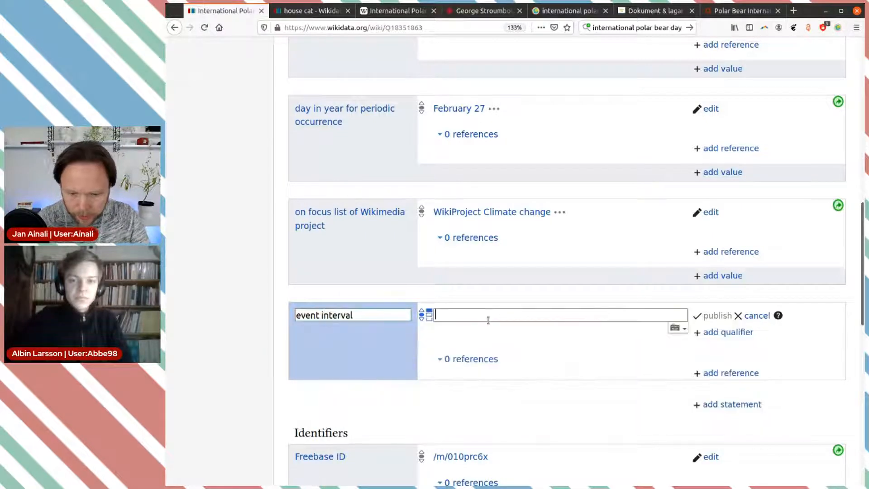
- Set the event interval to 1 with the unit year and publish the statement
{"action": "type", "text": "ye"}
{"action": "key", "text": "BackSpace"}
{"action": "key", "text": "BackSpace"}
{"action": "type", "text": "1"}
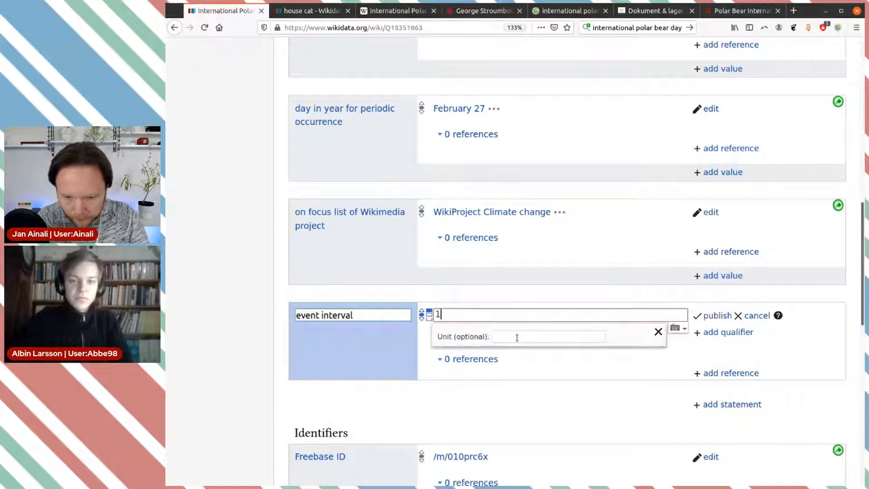
{"action": "left_click", "coordinate": [517, 337]}
{"action": "type", "text": "year"}
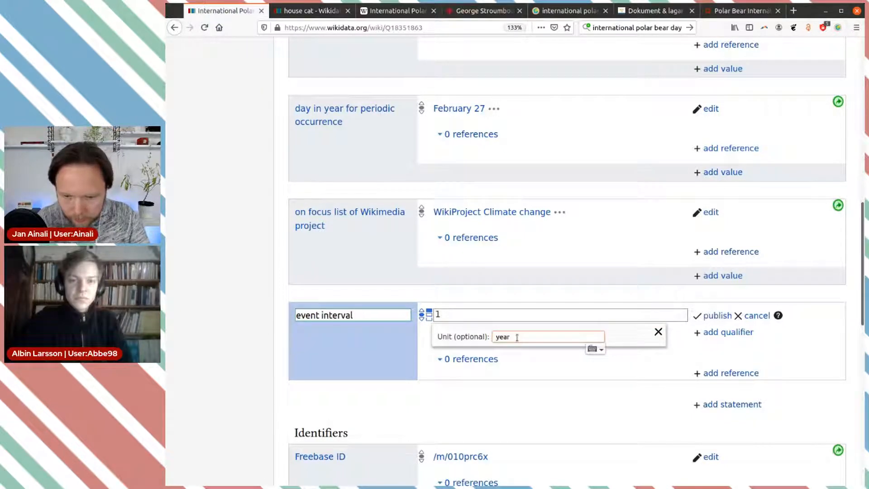
{"action": "left_click", "coordinate": [541, 358]}
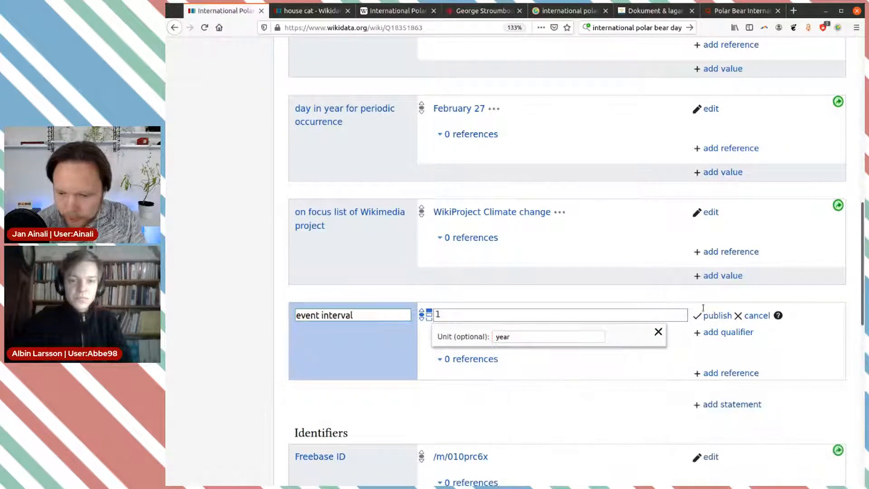
{"action": "left_click", "coordinate": [714, 317]}
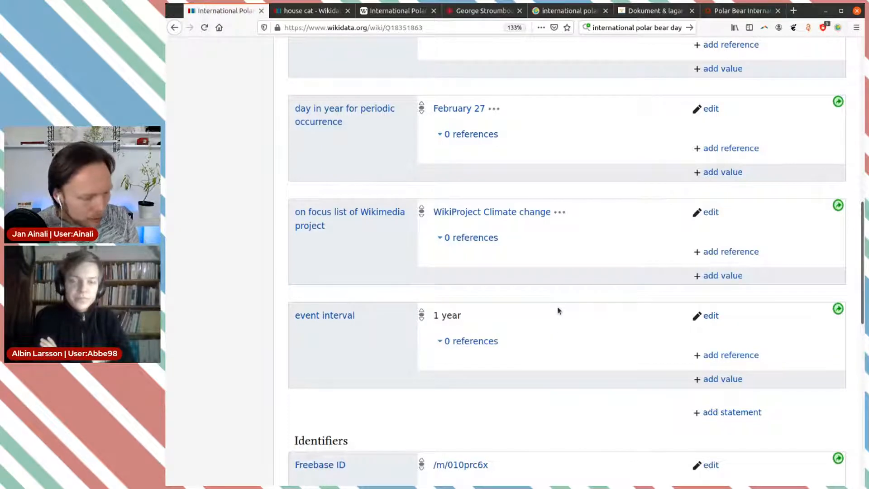
- Close the house cat page and check the Wikipedia article on International Polar Bear Day for the event's organizer
{"action": "scroll", "coordinate": [560, 299], "scroll_direction": "up", "scroll_amount": 8}
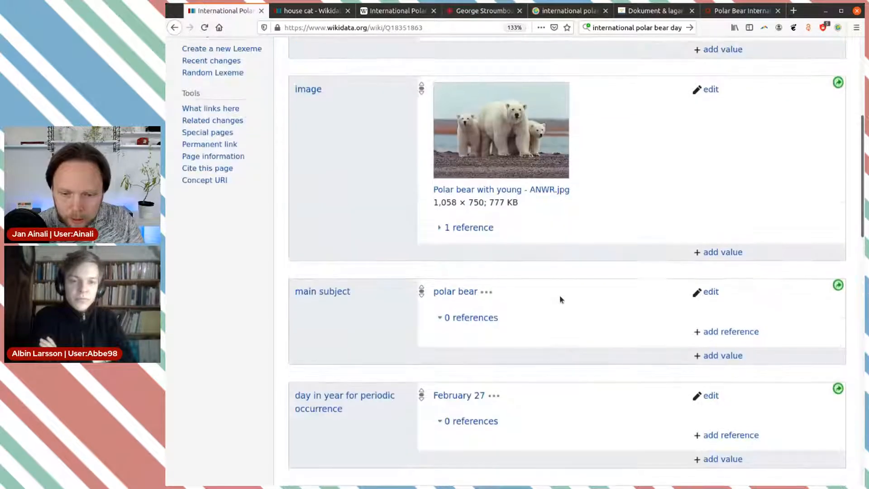
{"action": "scroll", "coordinate": [627, 298], "scroll_direction": "up", "scroll_amount": 1}
{"action": "middle_click", "coordinate": [327, 12]}
{"action": "left_click", "coordinate": [327, 13]}
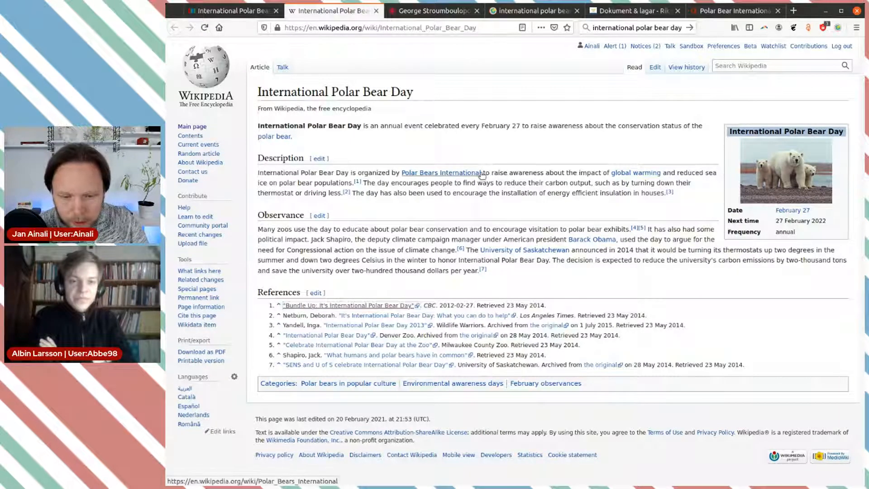
{"action": "mouse_move", "coordinate": [457, 177]}
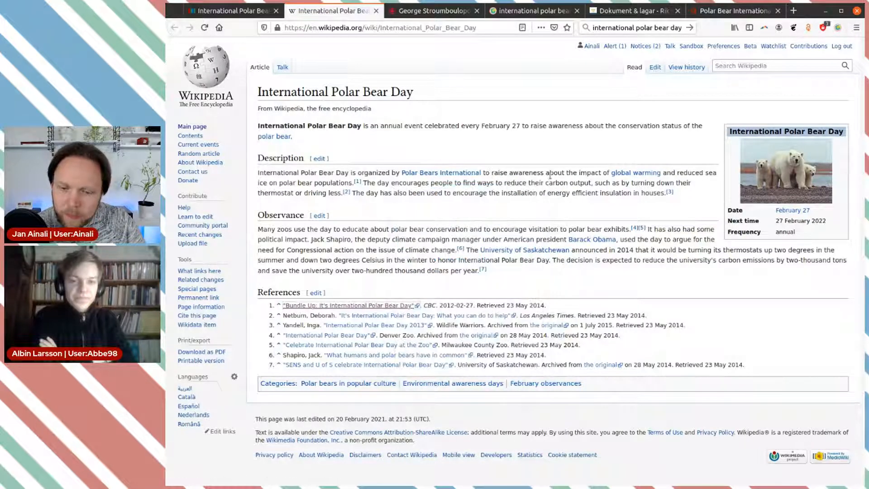
- Add a new statement to the Wikidata item with the property "organizer" and the value Polar Bears International
{"action": "left_click", "coordinate": [227, 10]}
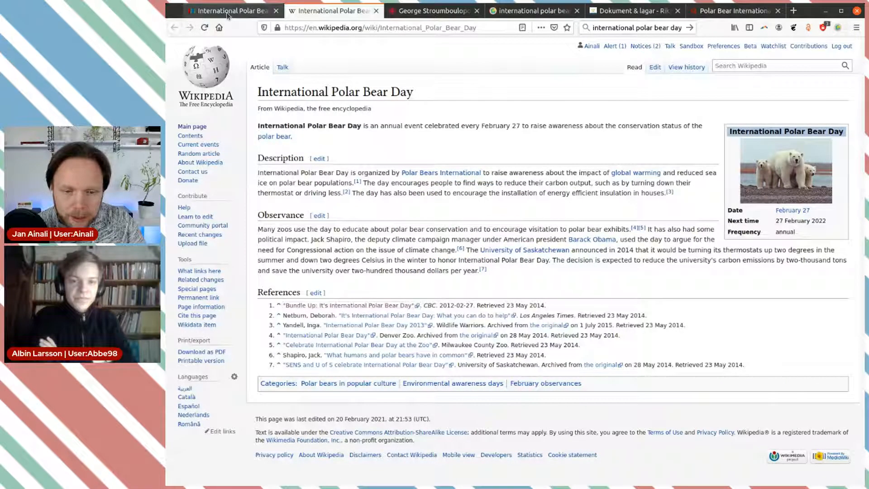
{"action": "scroll", "coordinate": [389, 239], "scroll_direction": "down", "scroll_amount": 12}
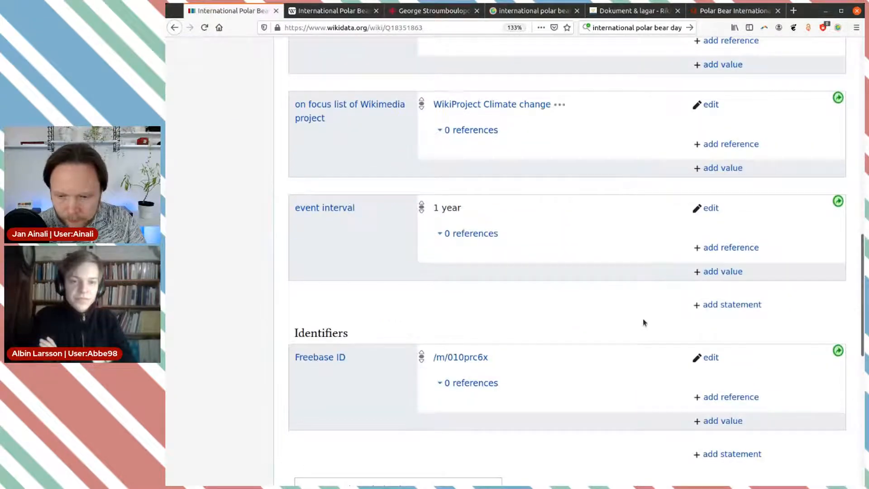
{"action": "left_click", "coordinate": [733, 304]}
{"action": "type", "text": "or"}
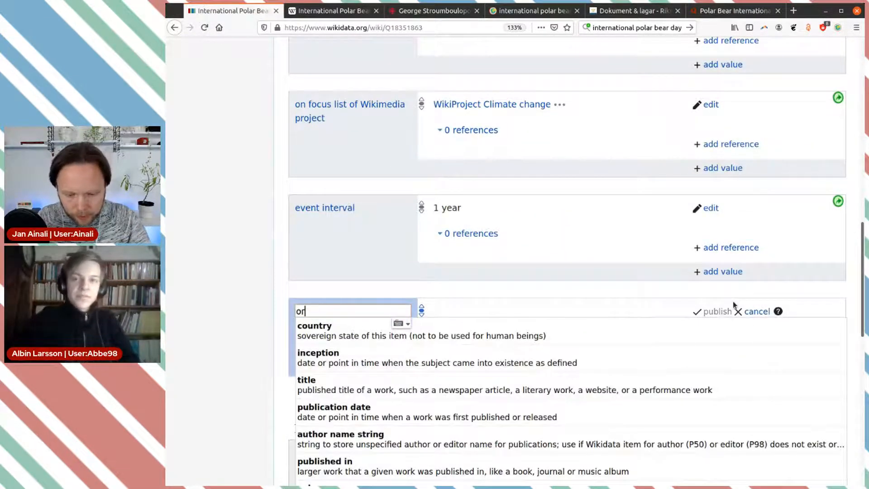
{"action": "type", "text": "g"}
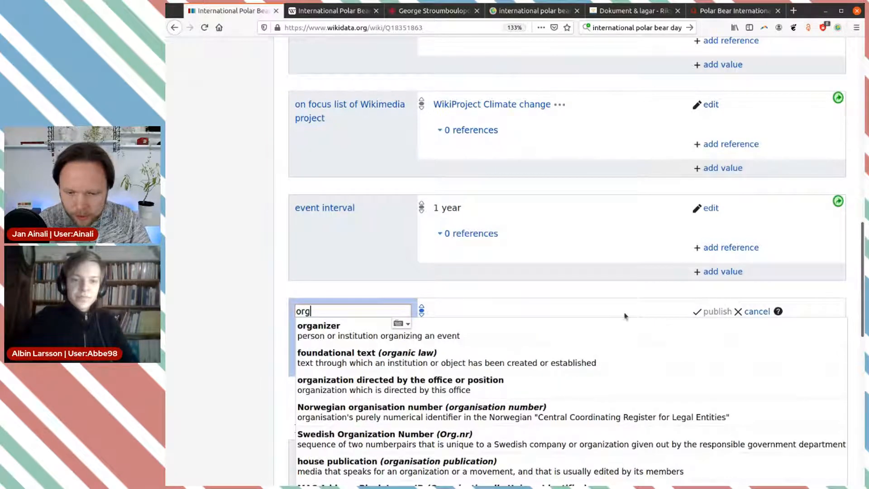
{"action": "left_click", "coordinate": [550, 334]}
{"action": "type", "text": "pola"}
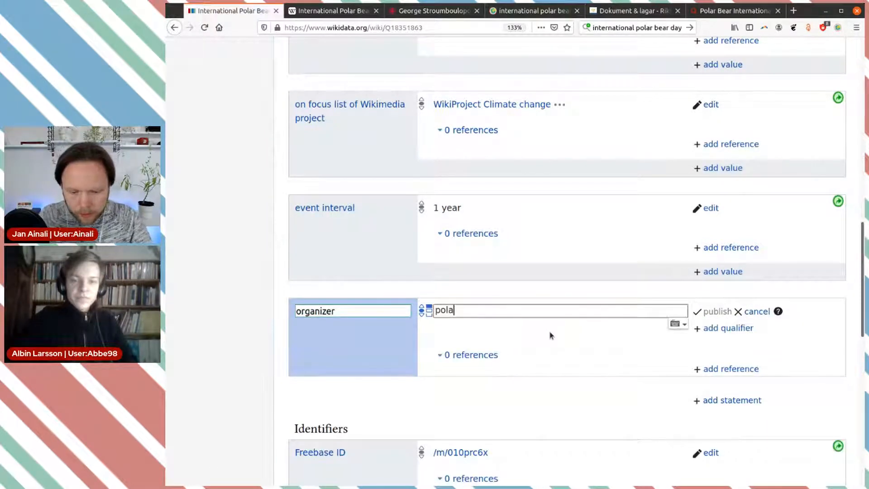
{"action": "type", "text": "r bears in"}
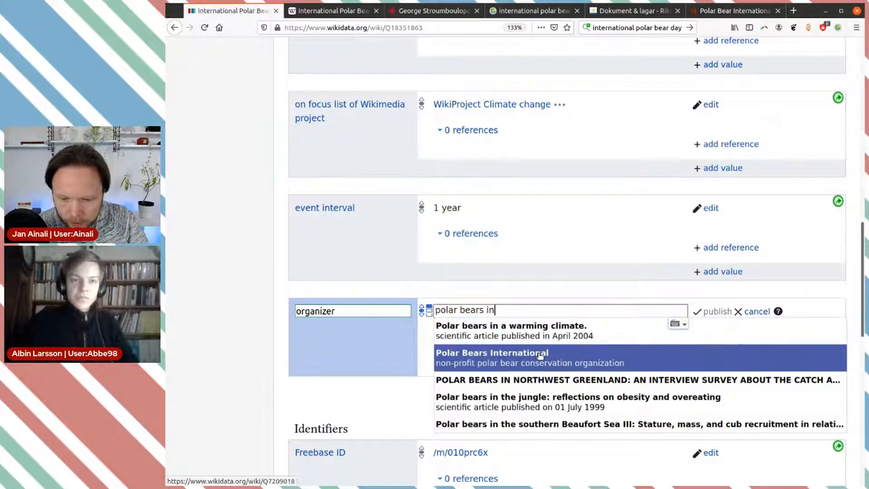
{"action": "left_click", "coordinate": [540, 356]}
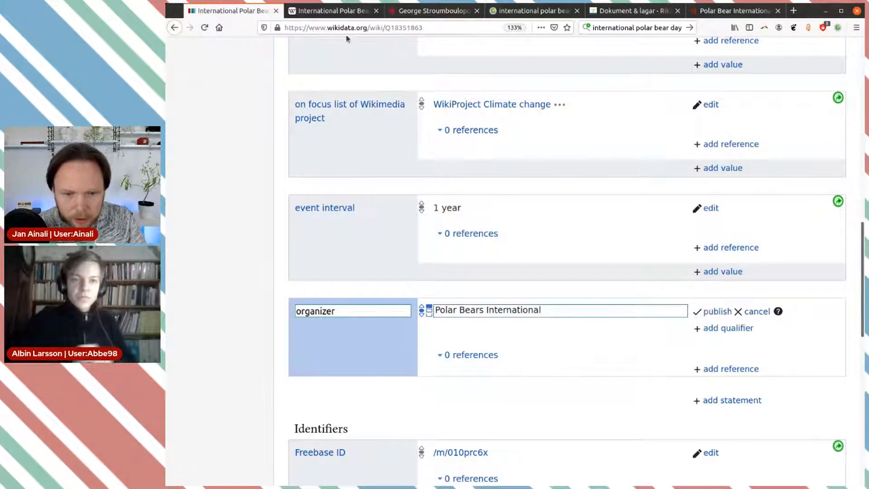
- Check the organizer in the CBC article "Bundle Up: It's International Polar Bear Day" and copy the article's web address
{"action": "left_click", "coordinate": [333, 11]}
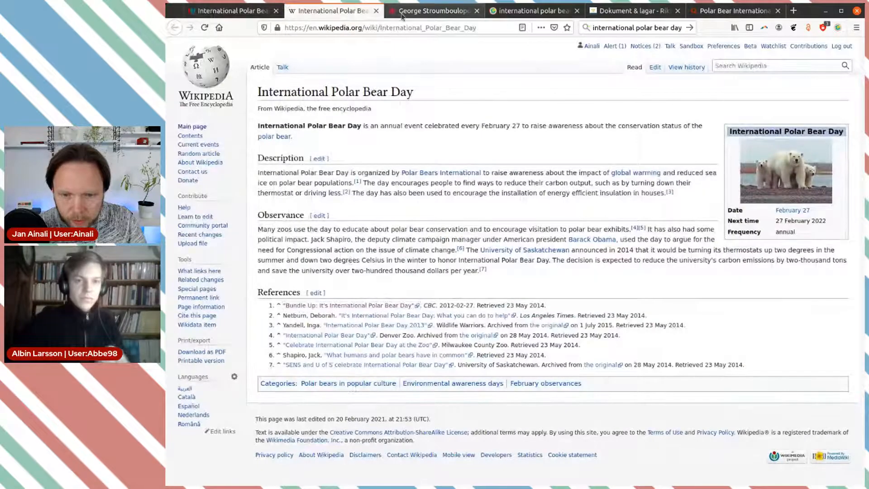
{"action": "left_click", "coordinate": [432, 10]}
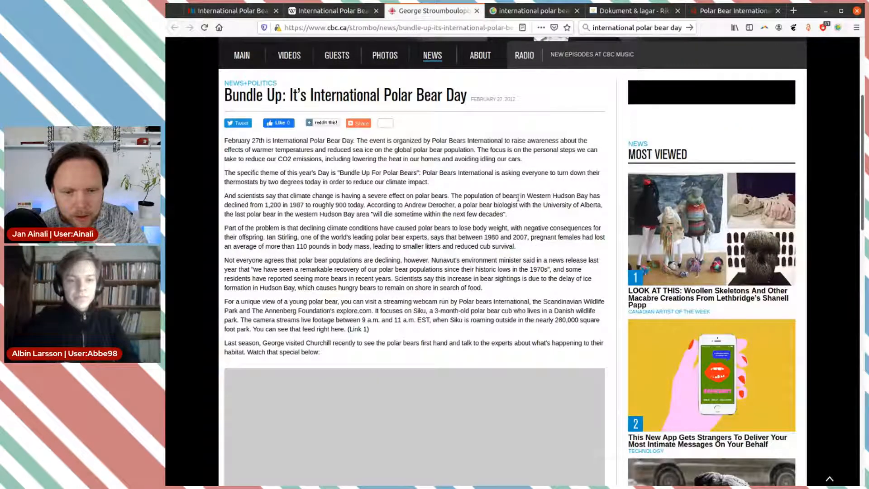
{"action": "scroll", "coordinate": [522, 227], "scroll_direction": "up", "scroll_amount": 2}
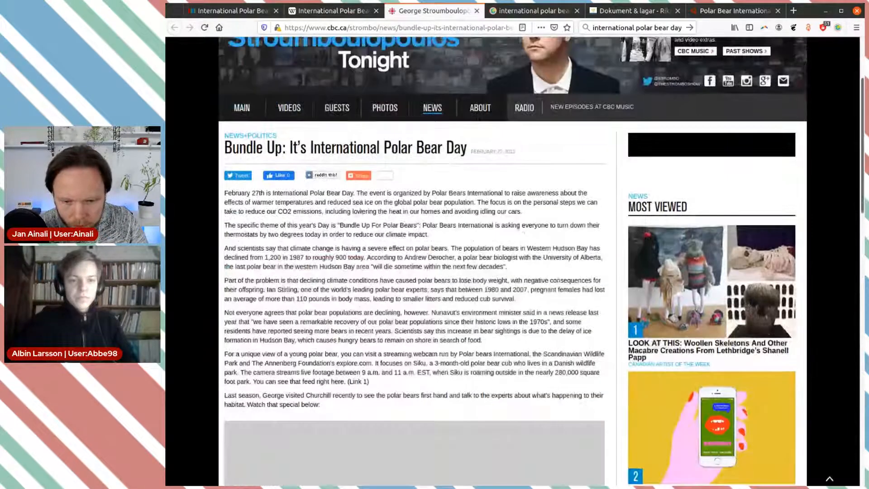
{"action": "left_click_drag", "start_coordinate": [376, 193], "coordinate": [493, 187]}
{"action": "left_click", "coordinate": [401, 27]}
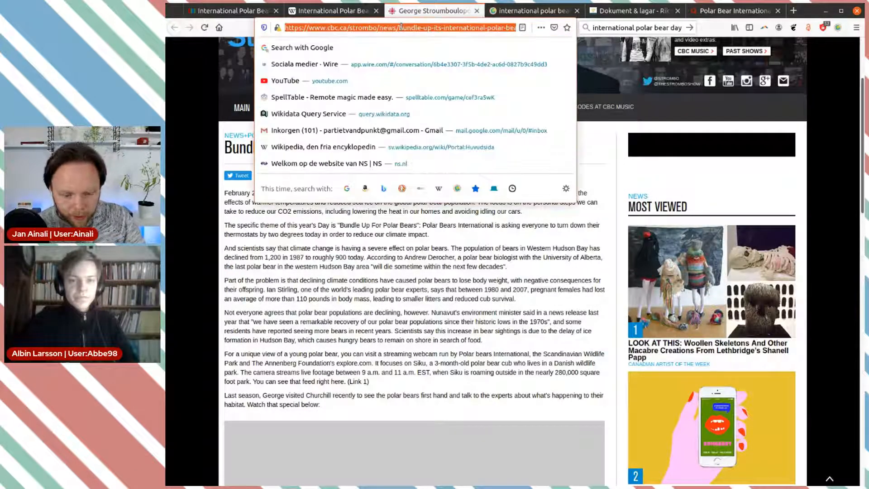
{"action": "left_click", "coordinate": [229, 10]}
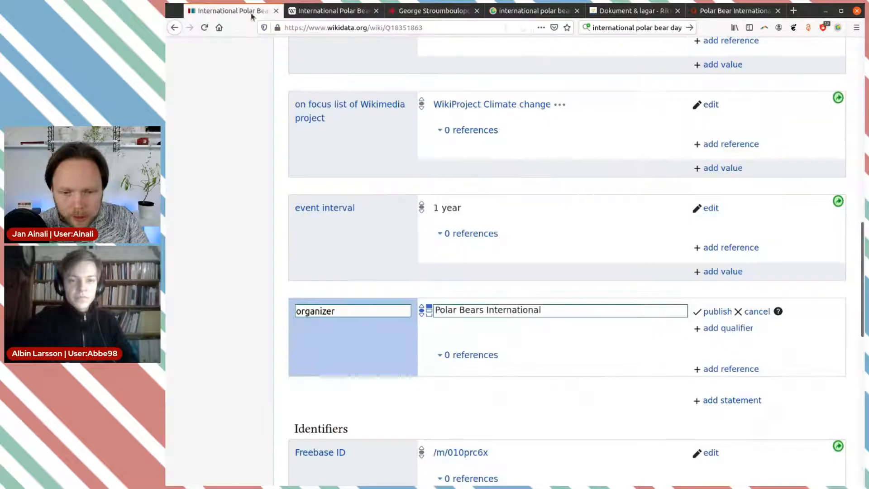
{"action": "left_click", "coordinate": [722, 369]}
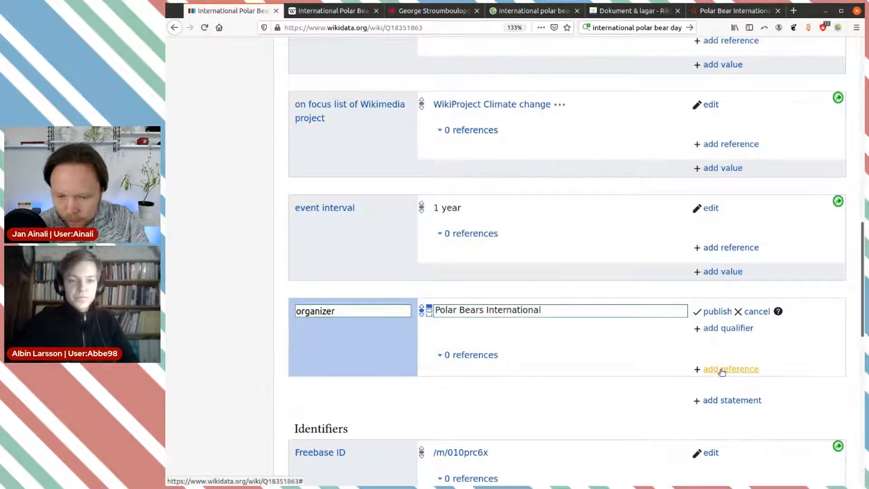
{"action": "type", "text": "refer"}
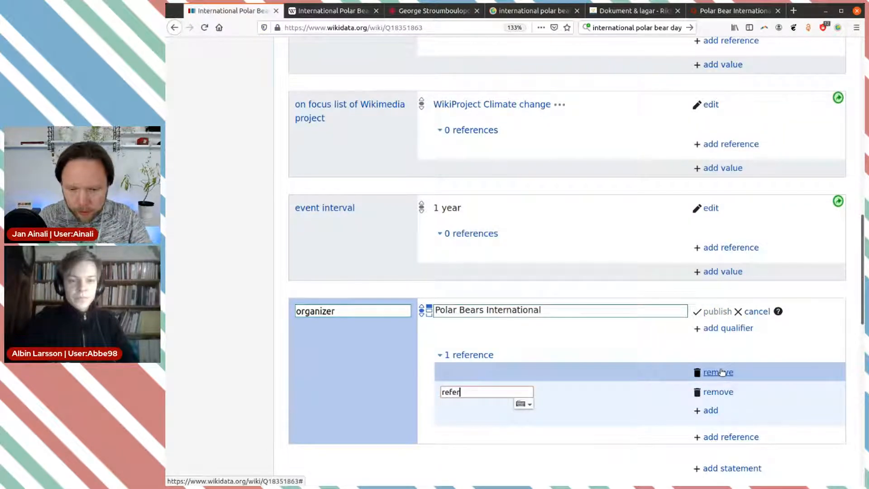
{"action": "left_click", "coordinate": [634, 403]}
{"action": "type", "text": "https://www.cbc.ca/strombo/news/bundle-up-its-international-polar-bear-day.html"}
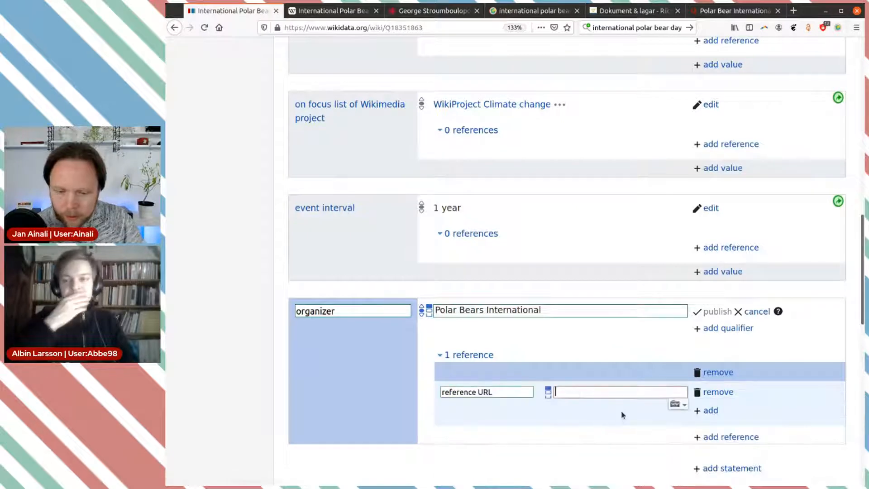
{"action": "scroll", "coordinate": [613, 371], "scroll_direction": "down", "scroll_amount": 3}
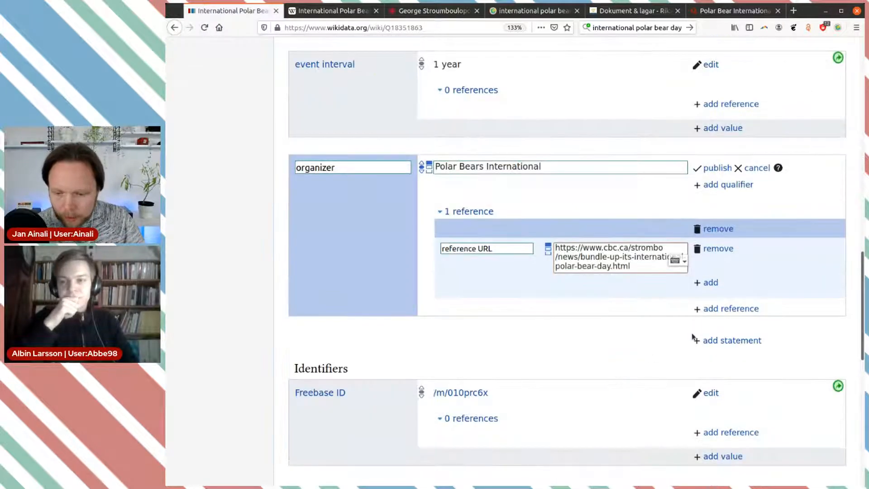
- Add the retrieved date 2021-02-27 to the organizer's reference and publish the statement
{"action": "left_click", "coordinate": [711, 283]}
{"action": "type", "text": "retr"}
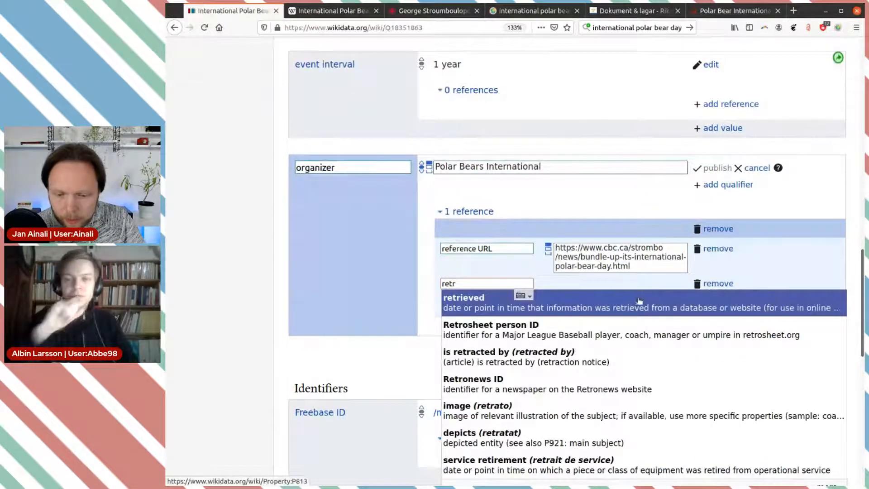
{"action": "left_click", "coordinate": [635, 298]}
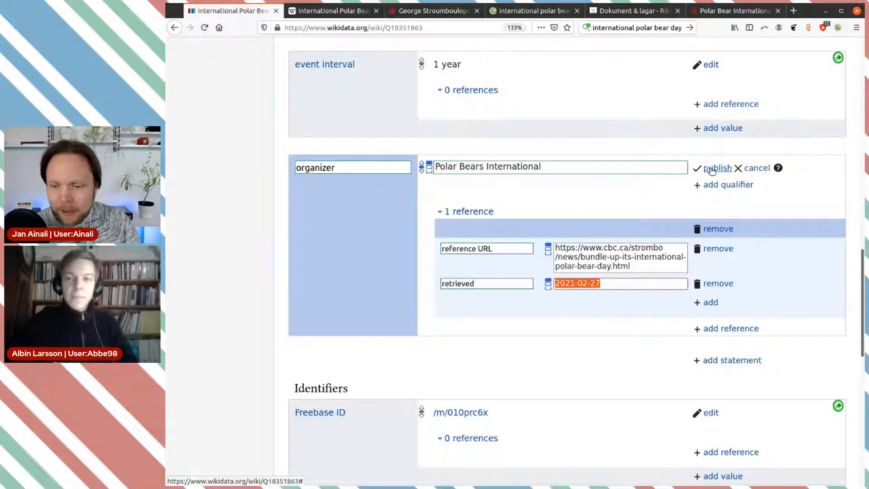
{"action": "left_click", "coordinate": [712, 170]}
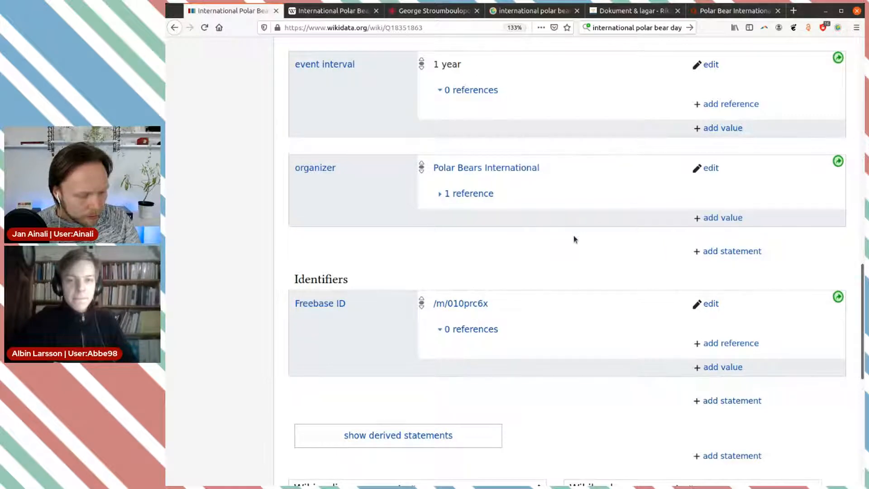
- Review the item's statements for gaps and examine the CBC article for the reason behind the event
{"action": "scroll", "coordinate": [574, 236], "scroll_direction": "down", "scroll_amount": 2}
{"action": "scroll", "coordinate": [574, 236], "scroll_direction": "up", "scroll_amount": 3}
{"action": "scroll", "coordinate": [574, 237], "scroll_direction": "up", "scroll_amount": 7}
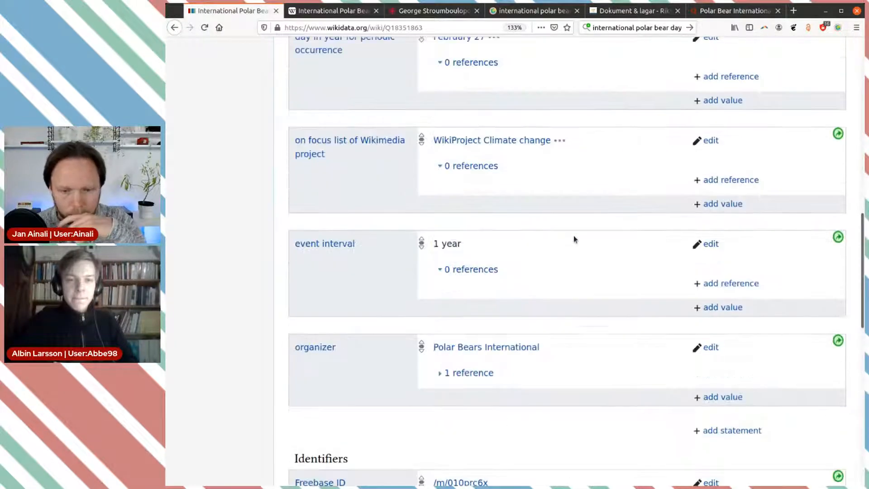
{"action": "scroll", "coordinate": [574, 239], "scroll_direction": "up", "scroll_amount": 5}
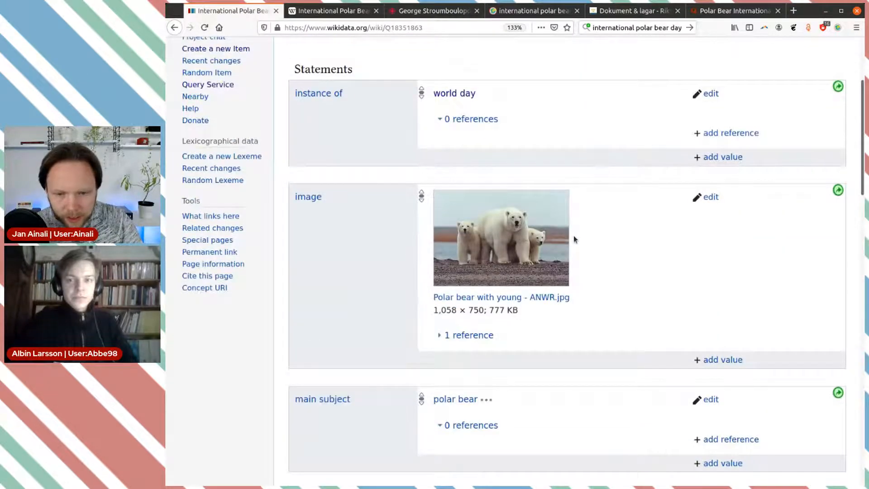
{"action": "key", "text": "ctrl+Tab"}
{"action": "key", "text": "ctrl+Tab"}
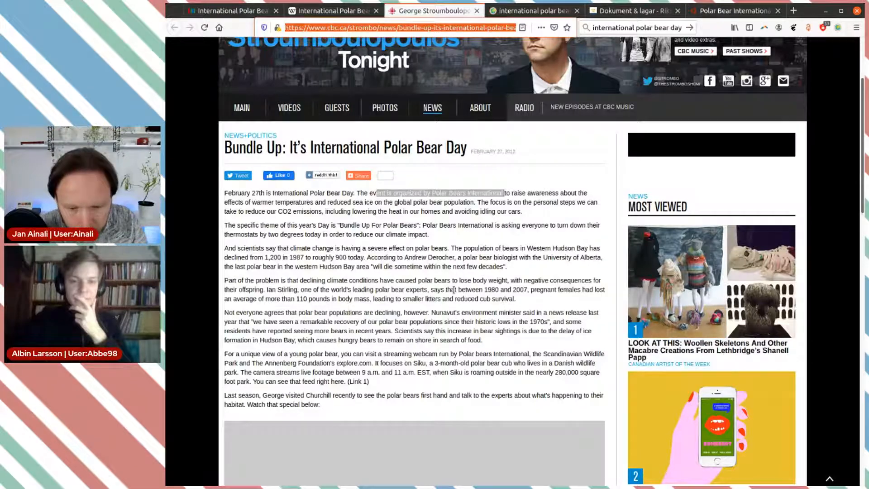
{"action": "left_click_drag", "start_coordinate": [287, 248], "coordinate": [441, 250]}
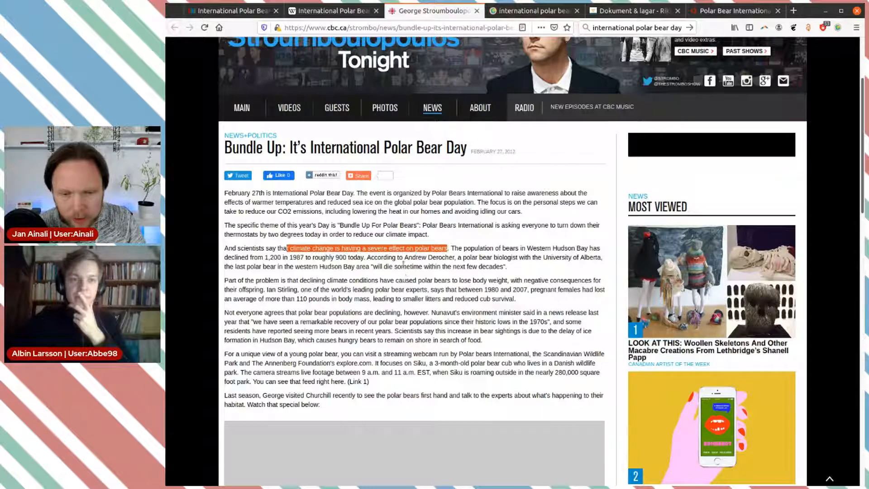
{"action": "left_click", "coordinate": [334, 10]}
- Add another statement to the Wikidata item using the property "has cause"
{"action": "left_click", "coordinate": [233, 11]}
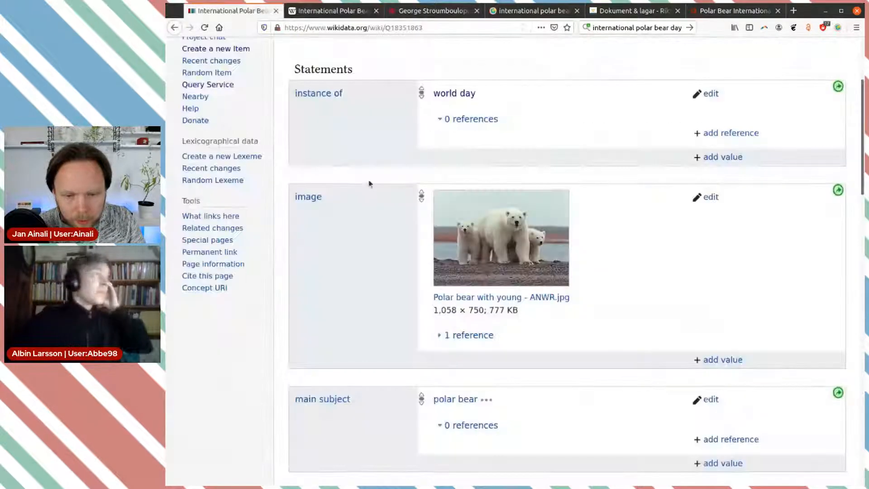
{"action": "scroll", "coordinate": [369, 264], "scroll_direction": "down", "scroll_amount": 5}
{"action": "key", "text": "ctrl+plus"}
{"action": "key", "text": "ctrl+plus"}
{"action": "key", "text": "ctrl+plus"}
{"action": "scroll", "coordinate": [352, 268], "scroll_direction": "down", "scroll_amount": 2}
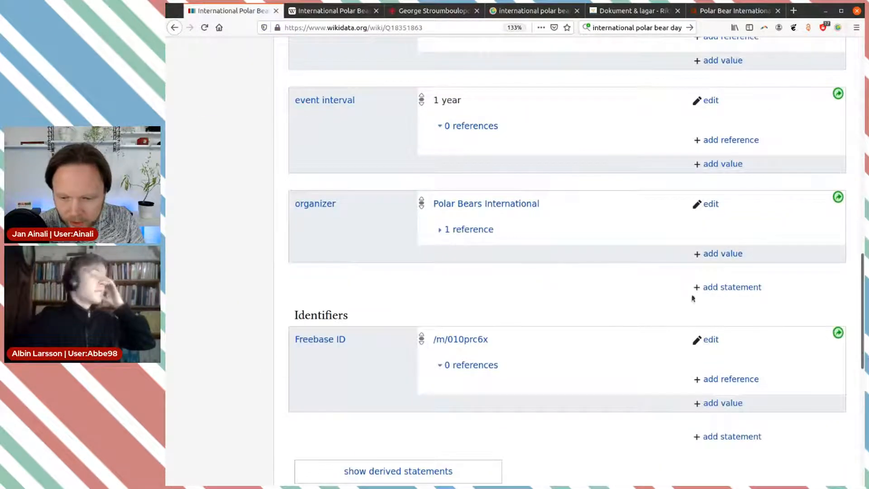
{"action": "left_click", "coordinate": [705, 287]}
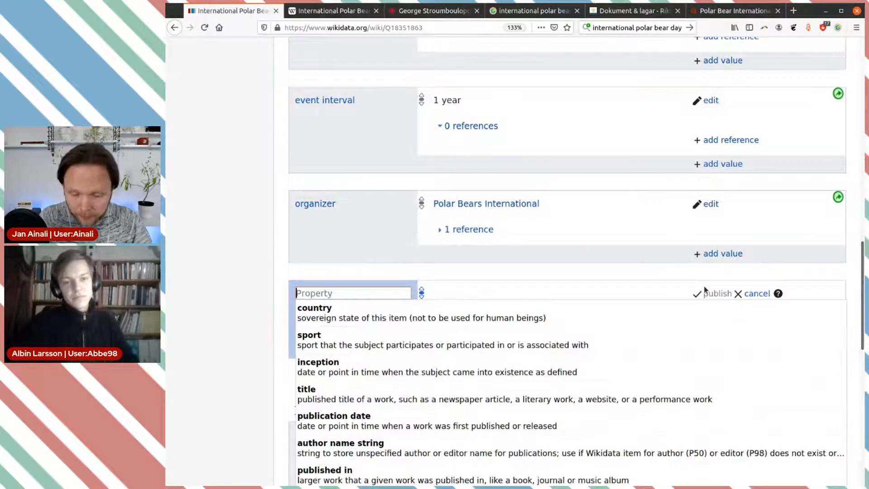
{"action": "type", "text": "cau"}
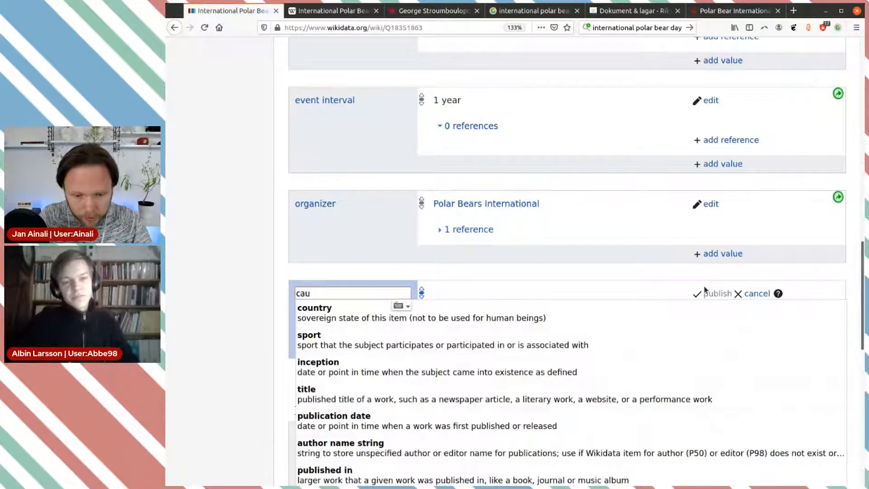
{"action": "type", "text": "s"}
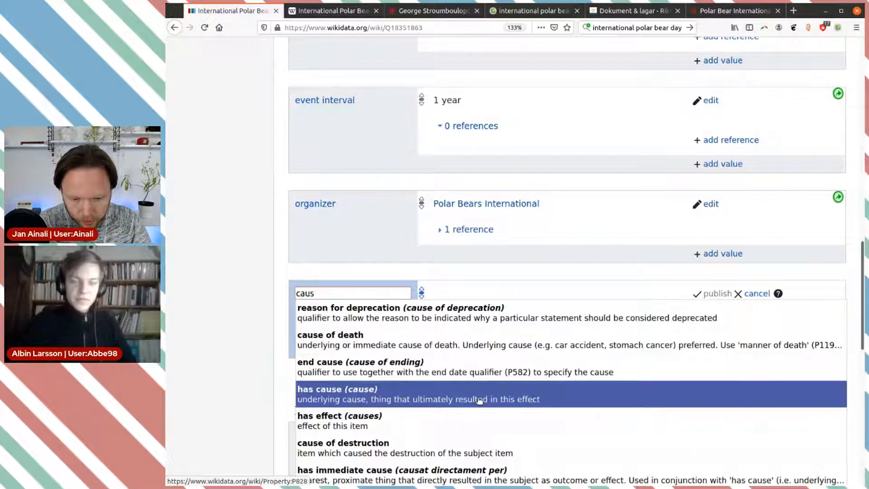
{"action": "left_click", "coordinate": [504, 399]}
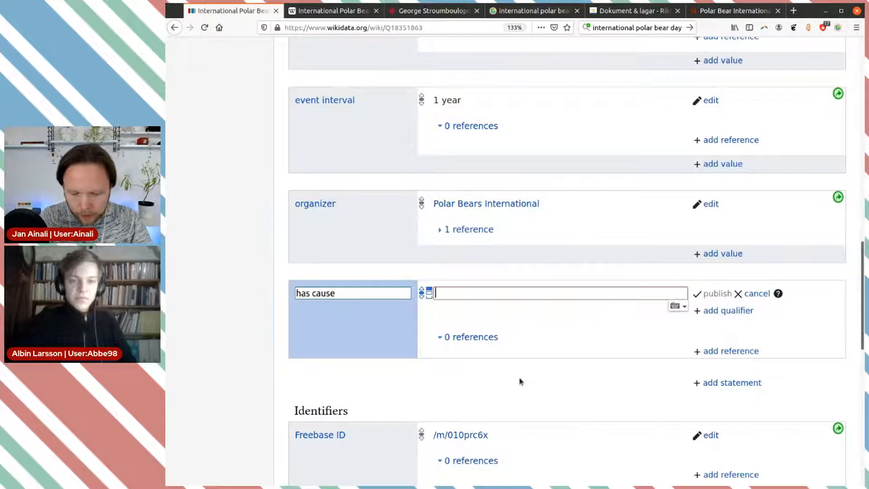
- Set the "has cause" value to global warming and publish the statement
{"action": "type", "text": "glob"}
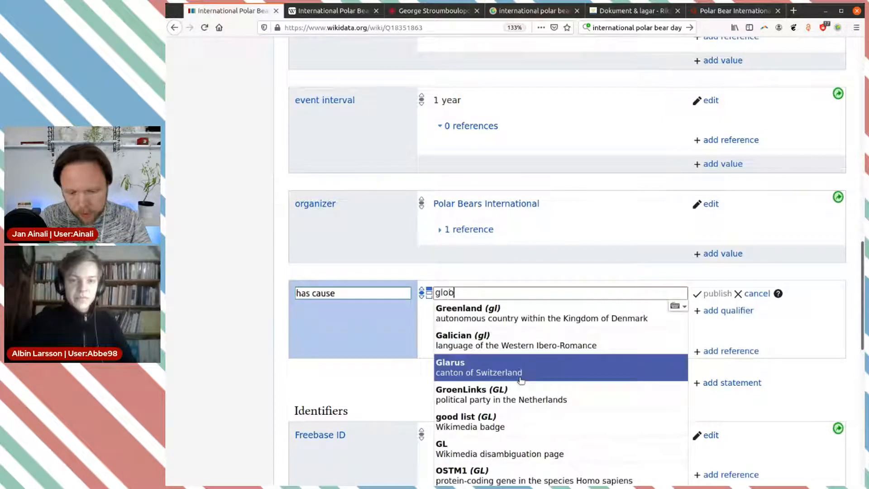
{"action": "type", "text": "al wram"}
{"action": "key", "text": "BackSpace"}
{"action": "key", "text": "BackSpace"}
{"action": "key", "text": "BackSpace"}
{"action": "type", "text": "ar"}
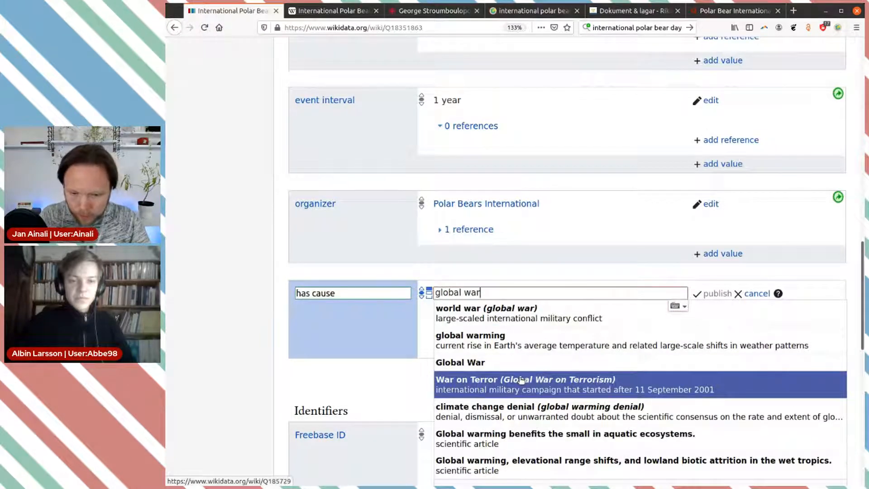
{"action": "left_click", "coordinate": [520, 345]}
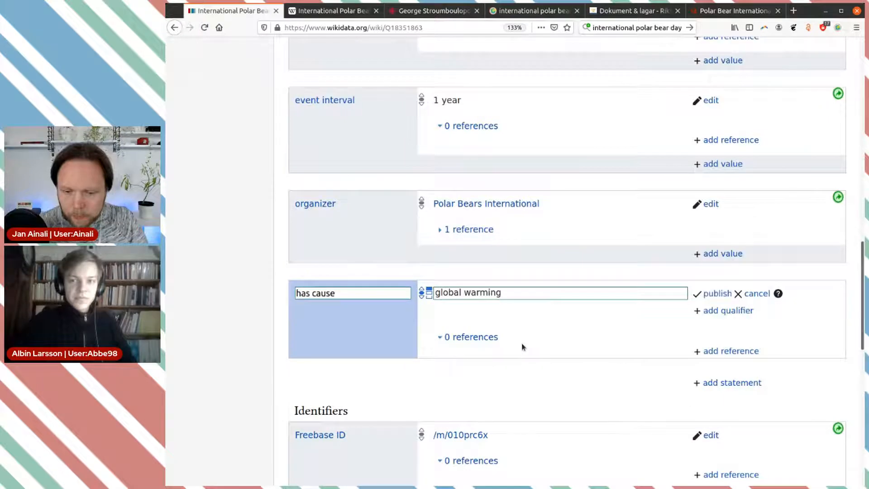
{"action": "left_click", "coordinate": [705, 295]}
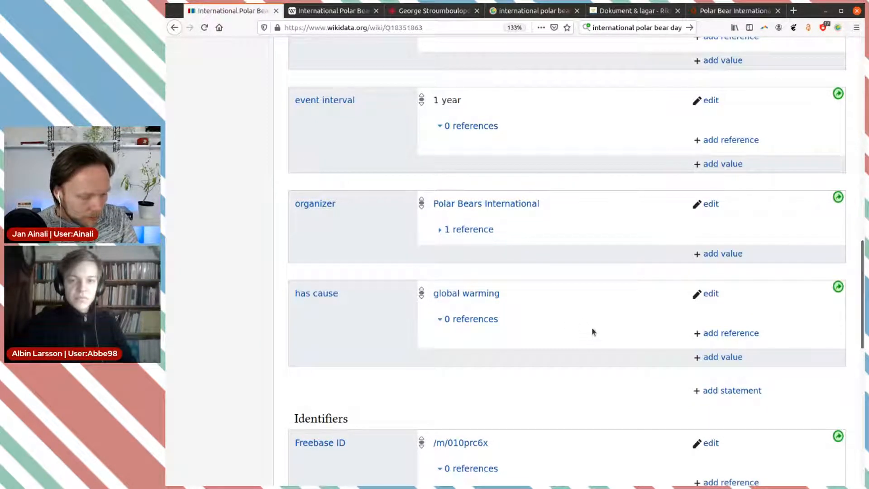
{"action": "scroll", "coordinate": [586, 324], "scroll_direction": "up", "scroll_amount": 3}
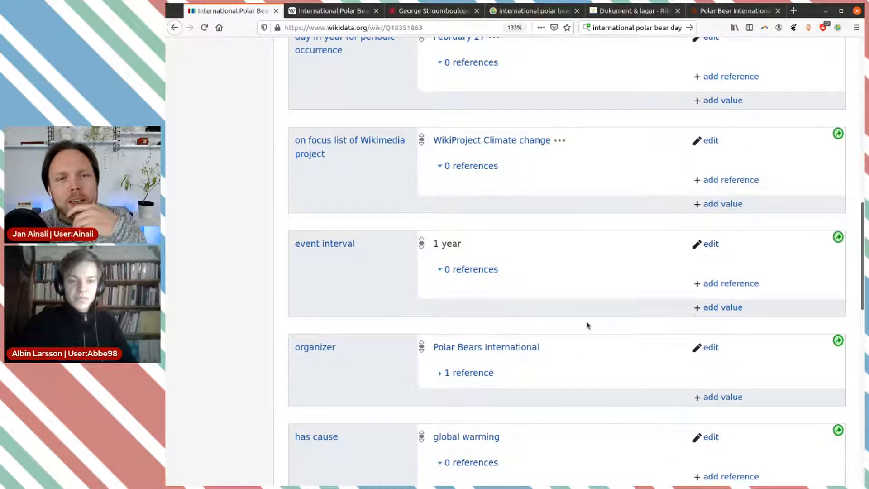
{"action": "scroll", "coordinate": [588, 325], "scroll_direction": "up", "scroll_amount": 5}
{"action": "scroll", "coordinate": [587, 325], "scroll_direction": "up", "scroll_amount": 7}
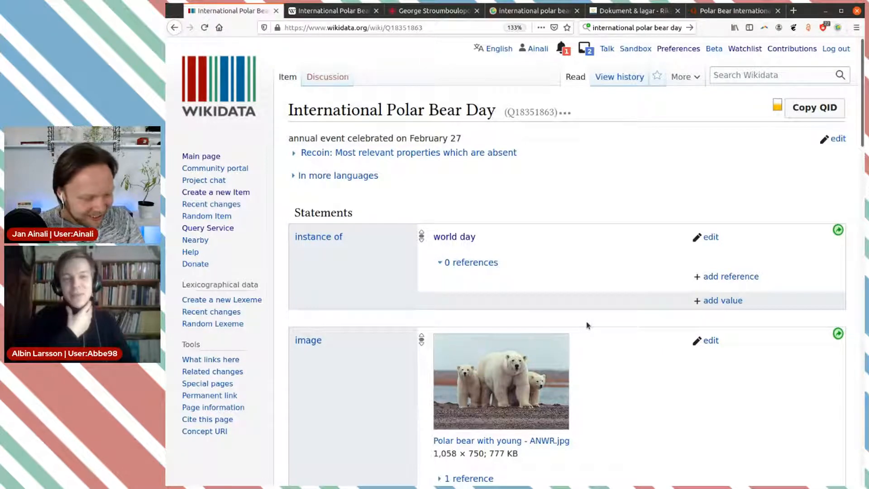
- Close the CBC article and open Polar Bears International's International Polar Bear Day page from the web search results
{"action": "scroll", "coordinate": [586, 325], "scroll_direction": "down", "scroll_amount": 3}
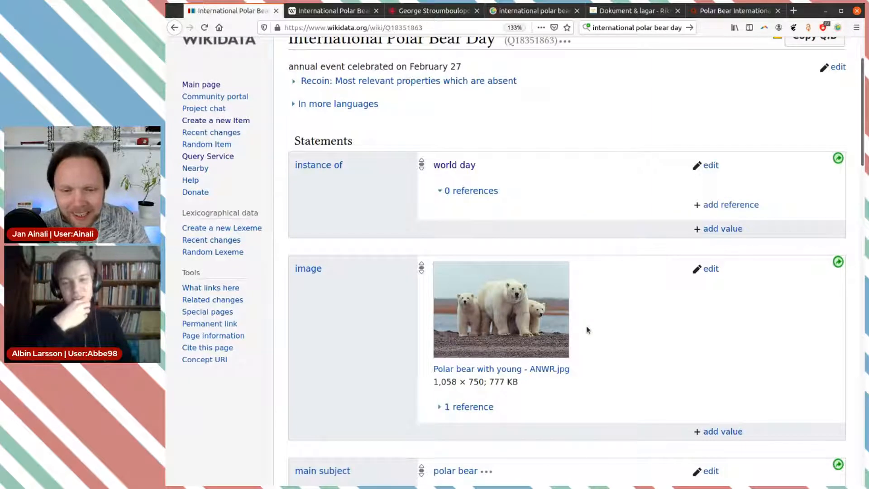
{"action": "left_click", "coordinate": [477, 11]}
{"action": "left_click", "coordinate": [442, 17]}
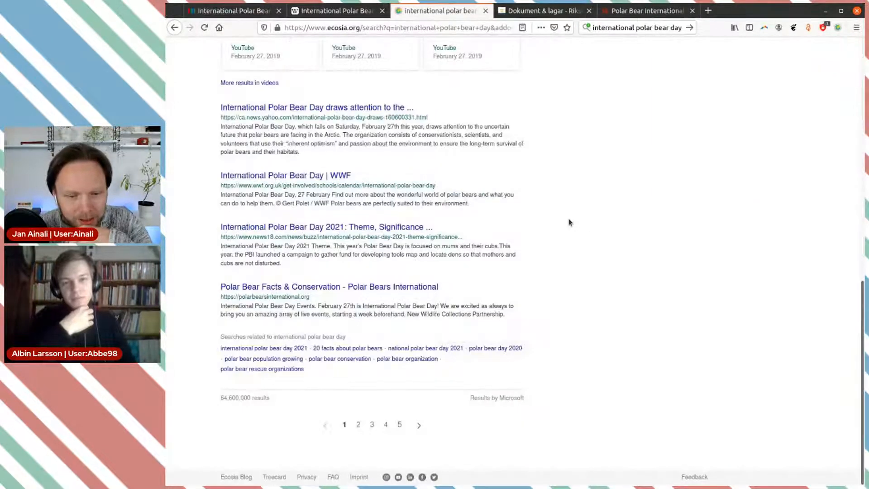
{"action": "scroll", "coordinate": [569, 222], "scroll_direction": "up", "scroll_amount": 10}
{"action": "scroll", "coordinate": [569, 222], "scroll_direction": "up", "scroll_amount": 4}
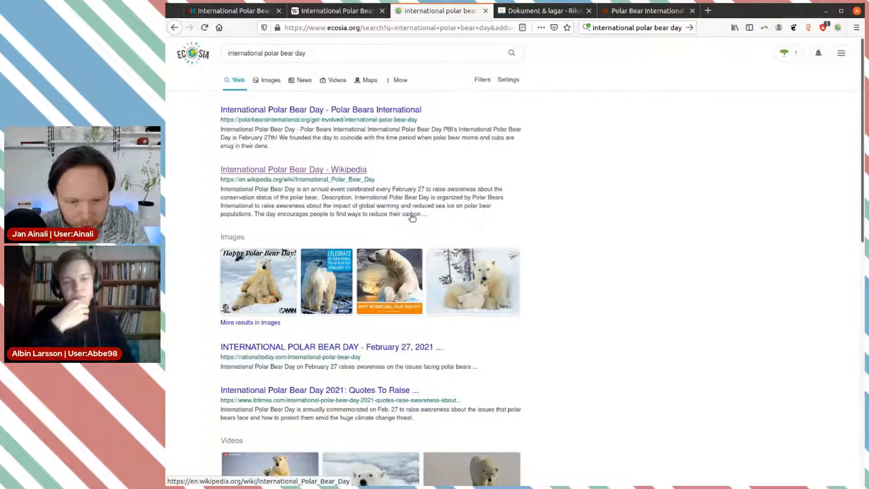
{"action": "scroll", "coordinate": [468, 244], "scroll_direction": "down", "scroll_amount": 3}
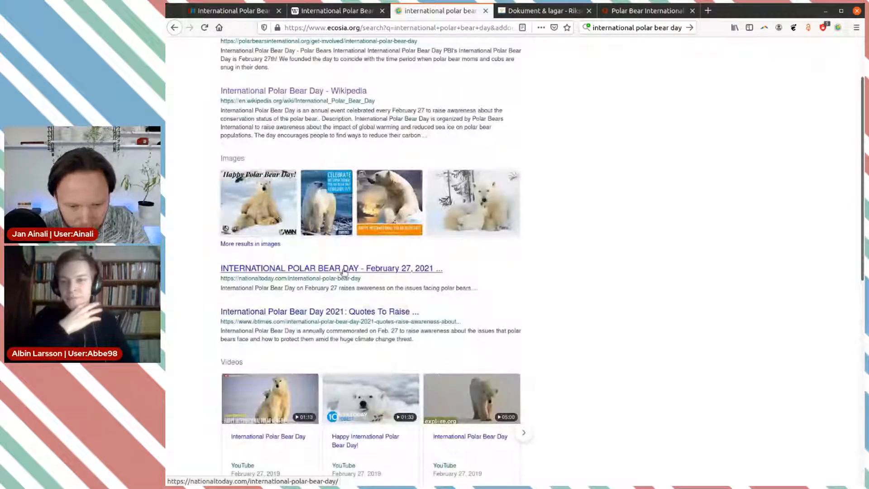
{"action": "scroll", "coordinate": [439, 286], "scroll_direction": "up", "scroll_amount": 3}
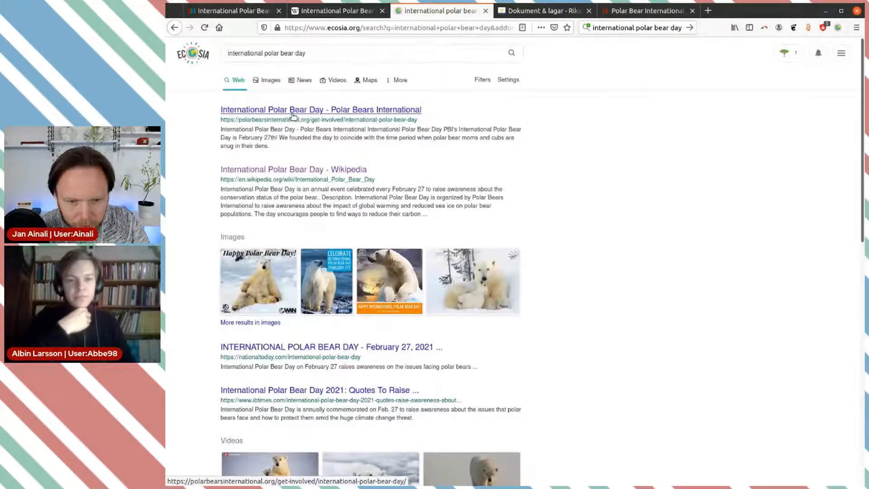
{"action": "middle_click", "coordinate": [293, 116]}
{"action": "key", "text": "ctrl+Tab"}
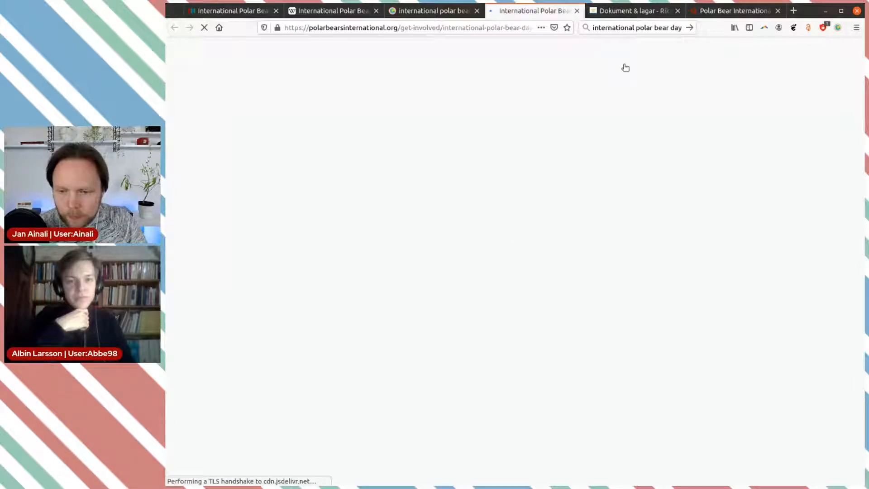
{"action": "left_click", "coordinate": [723, 11]}
{"action": "left_click", "coordinate": [539, 11]}
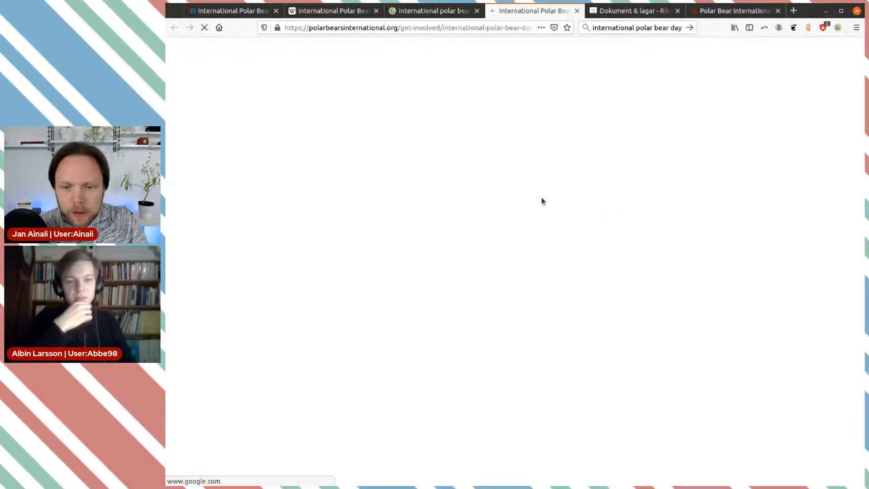
{"action": "left_click", "coordinate": [407, 10]}
{"action": "left_click", "coordinate": [529, 11]}
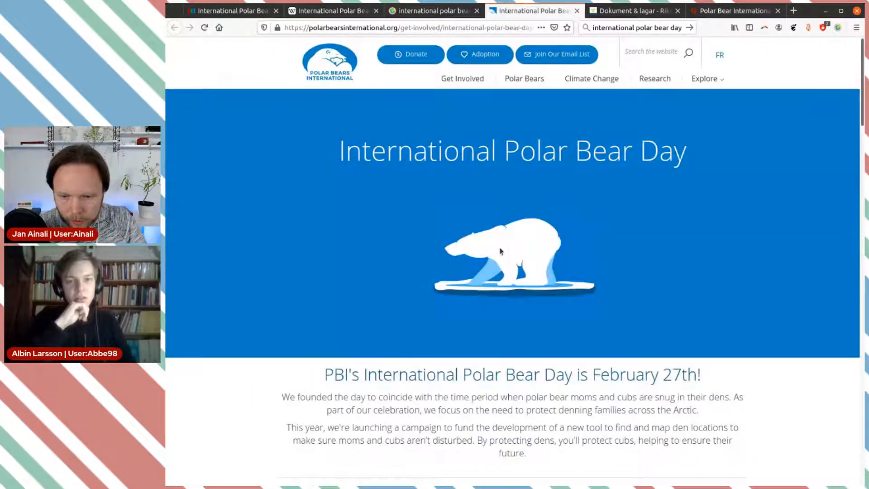
- Examine the Polar Bears International page for details about International Polar Bear Day that could support the Wikidata item
{"action": "scroll", "coordinate": [501, 256], "scroll_direction": "down", "scroll_amount": 2}
{"action": "scroll", "coordinate": [501, 256], "scroll_direction": "up", "scroll_amount": 3}
{"action": "scroll", "coordinate": [500, 255], "scroll_direction": "down", "scroll_amount": 5}
{"action": "left_click", "coordinate": [737, 463]}
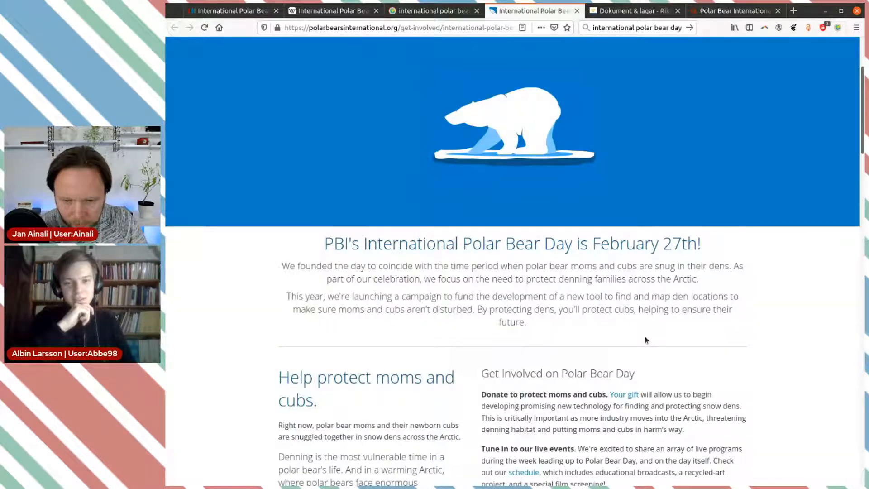
{"action": "scroll", "coordinate": [607, 272], "scroll_direction": "up", "scroll_amount": 3}
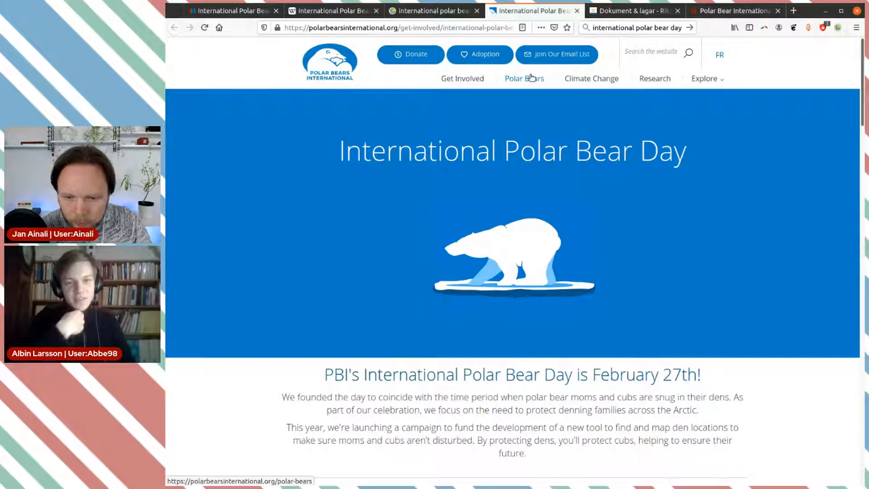
{"action": "scroll", "coordinate": [636, 219], "scroll_direction": "down", "scroll_amount": 1}
{"action": "scroll", "coordinate": [636, 219], "scroll_direction": "down", "scroll_amount": 6}
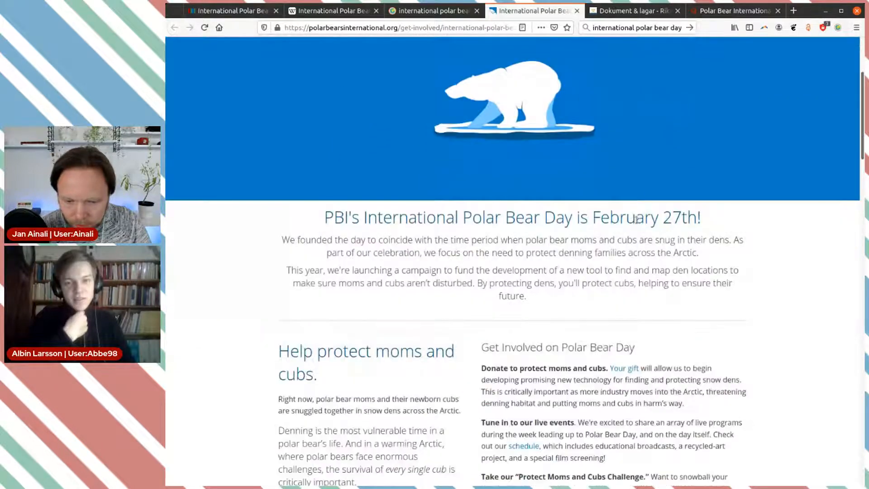
{"action": "scroll", "coordinate": [605, 221], "scroll_direction": "down", "scroll_amount": 6}
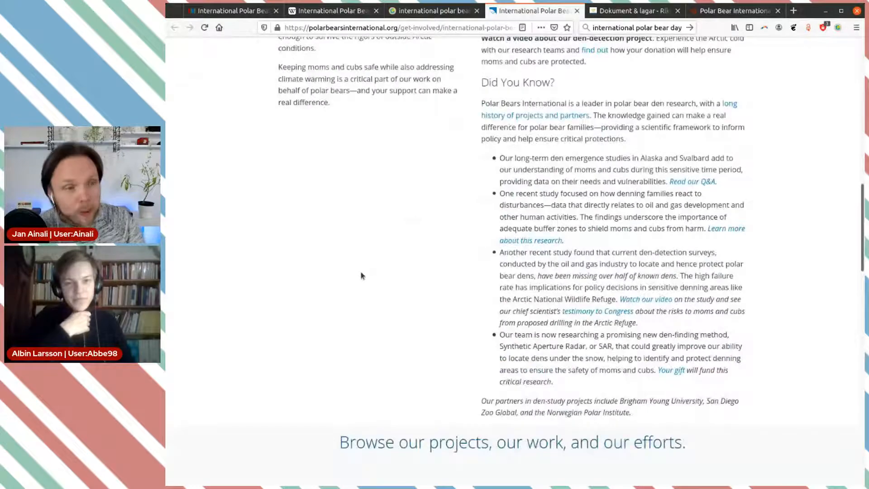
{"action": "scroll", "coordinate": [363, 275], "scroll_direction": "up", "scroll_amount": 1}
{"action": "scroll", "coordinate": [362, 276], "scroll_direction": "down", "scroll_amount": 5}
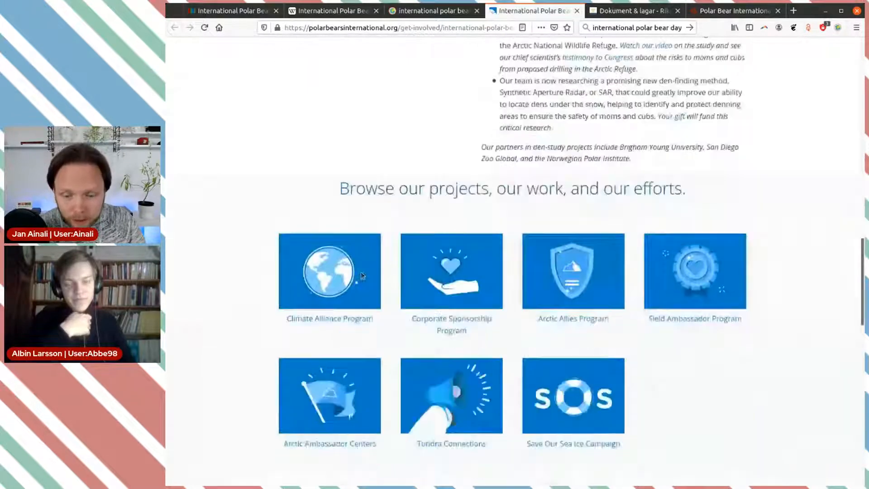
{"action": "scroll", "coordinate": [362, 275], "scroll_direction": "down", "scroll_amount": 10}
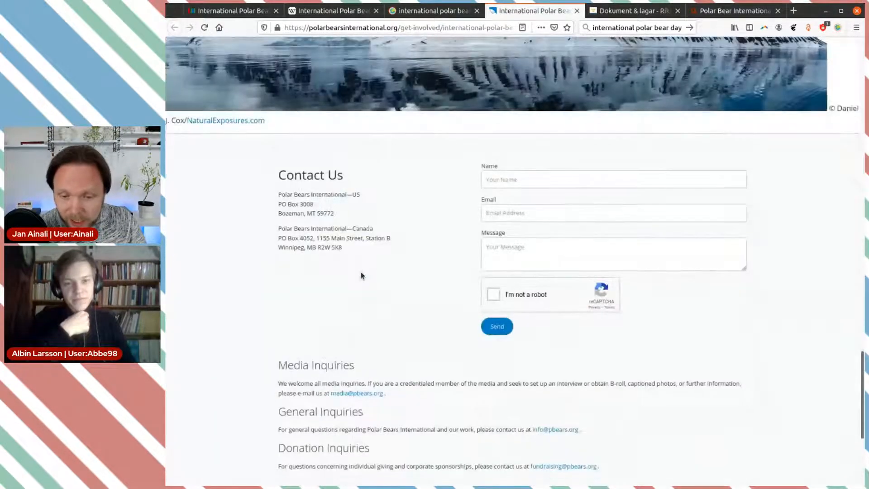
{"action": "scroll", "coordinate": [363, 275], "scroll_direction": "down", "scroll_amount": 3}
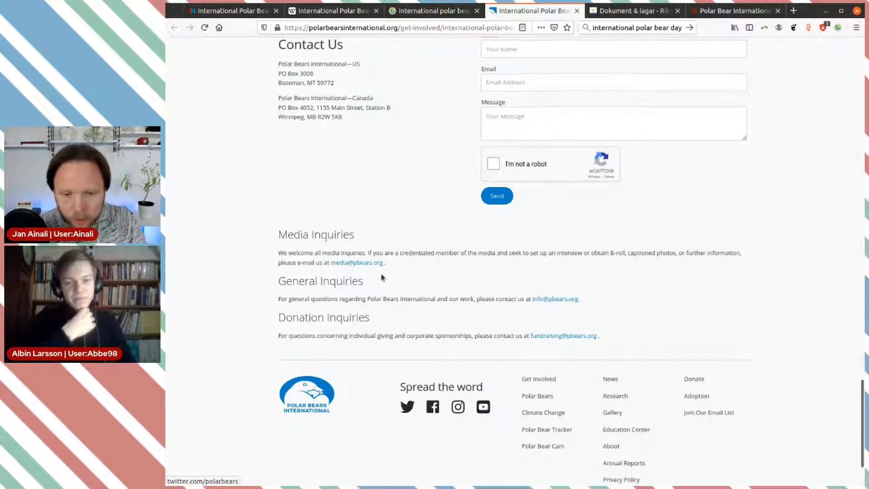
{"action": "scroll", "coordinate": [382, 274], "scroll_direction": "up", "scroll_amount": 15}
{"action": "scroll", "coordinate": [382, 275], "scroll_direction": "up", "scroll_amount": 3}
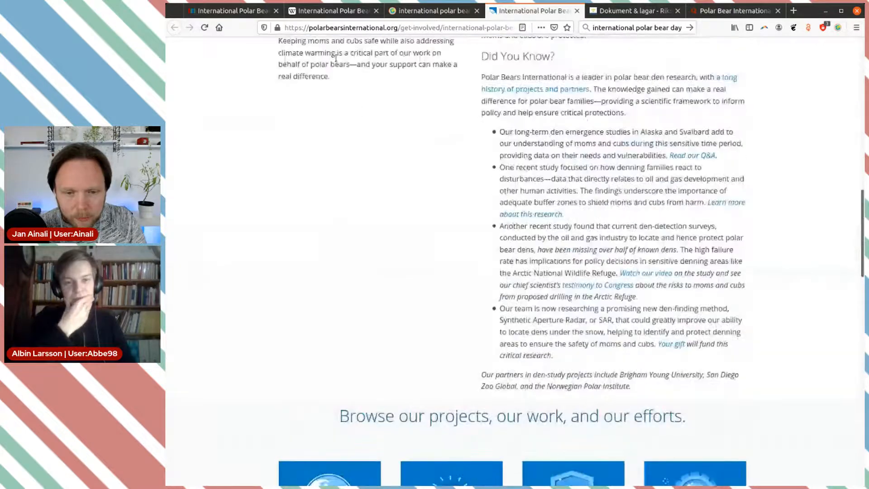
{"action": "left_click", "coordinate": [344, 25]}
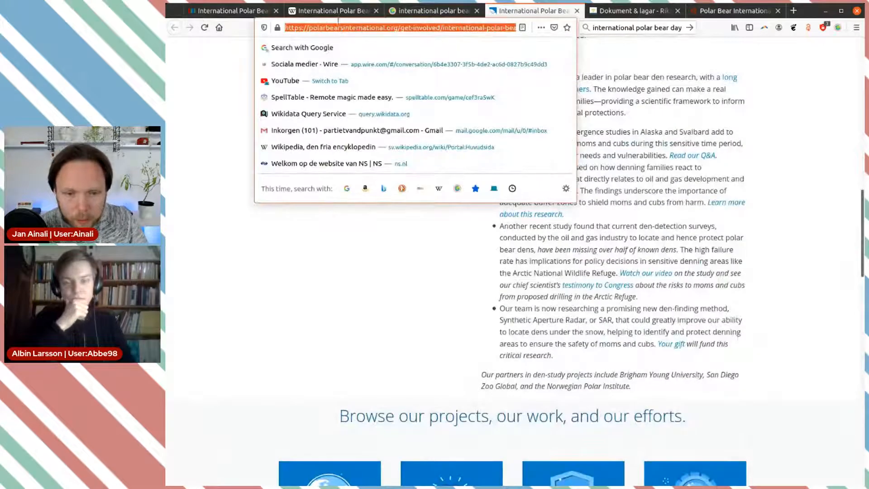
{"action": "left_click", "coordinate": [241, 11]}
{"action": "scroll", "coordinate": [342, 254], "scroll_direction": "down", "scroll_amount": 10}
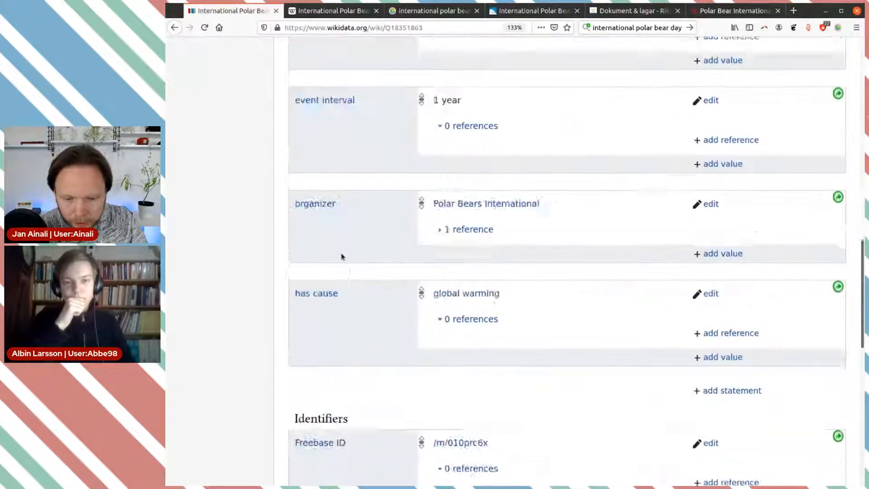
{"action": "left_click", "coordinate": [732, 211]}
{"action": "type", "text": "off"}
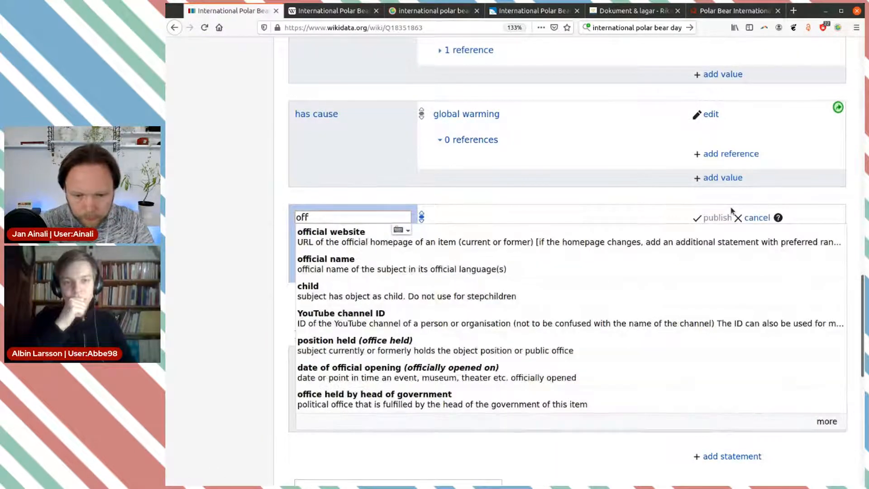
{"action": "left_click", "coordinate": [599, 230]}
{"action": "type", "text": "https://polarbearsinternational.org/get-involved/international-polar-bear-day/"}
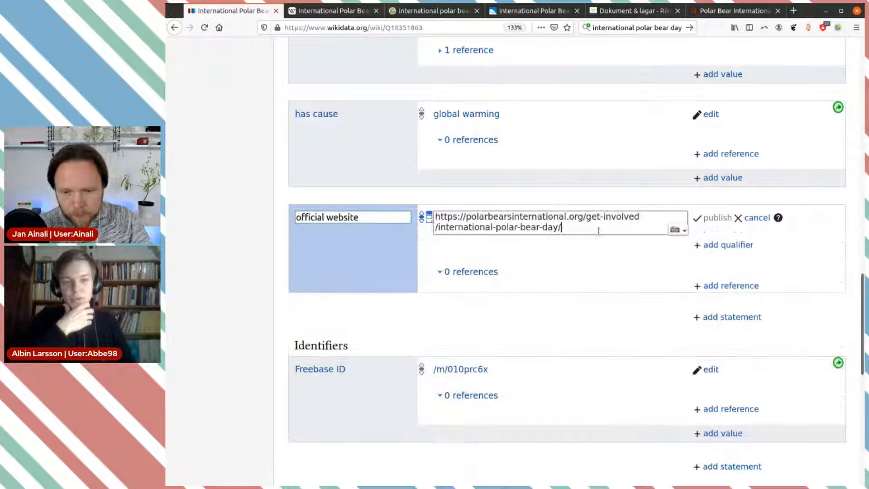
- Qualify the official website with "language of work or name" English and publish the statement
{"action": "left_click", "coordinate": [726, 245]}
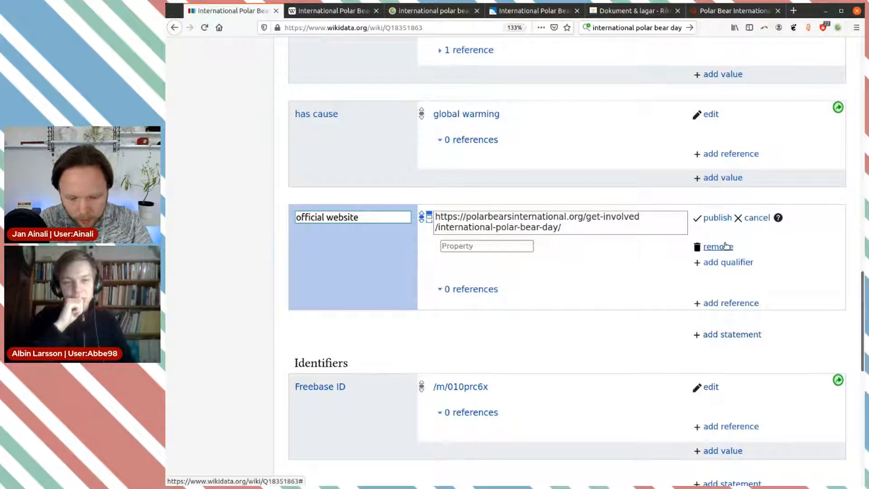
{"action": "type", "text": "lan"}
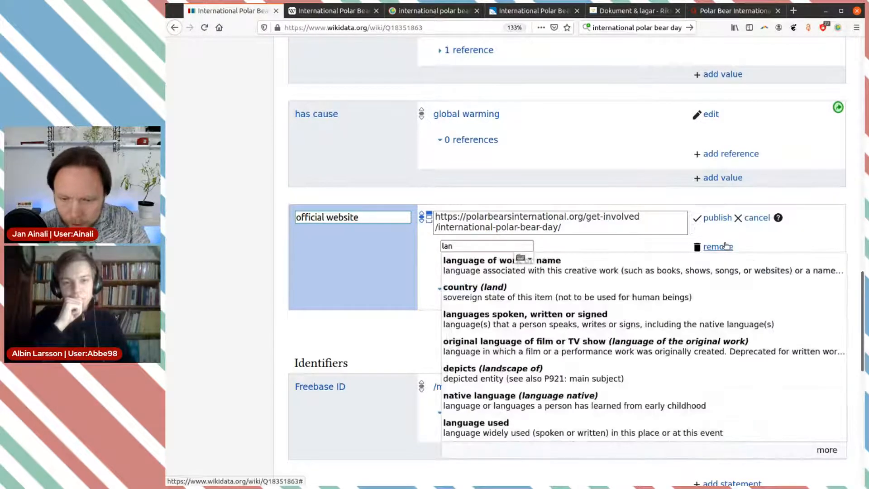
{"action": "left_click", "coordinate": [520, 258]}
{"action": "type", "text": "engl"}
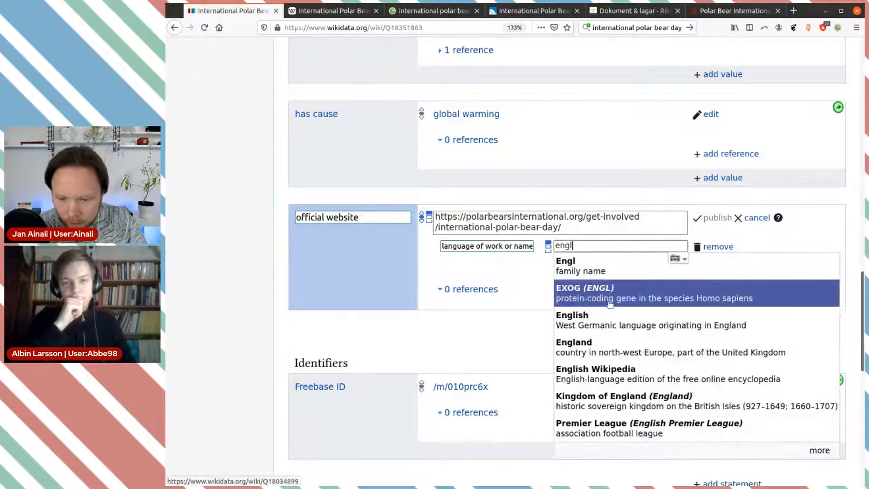
{"action": "left_click", "coordinate": [609, 317]}
{"action": "left_click", "coordinate": [716, 218]}
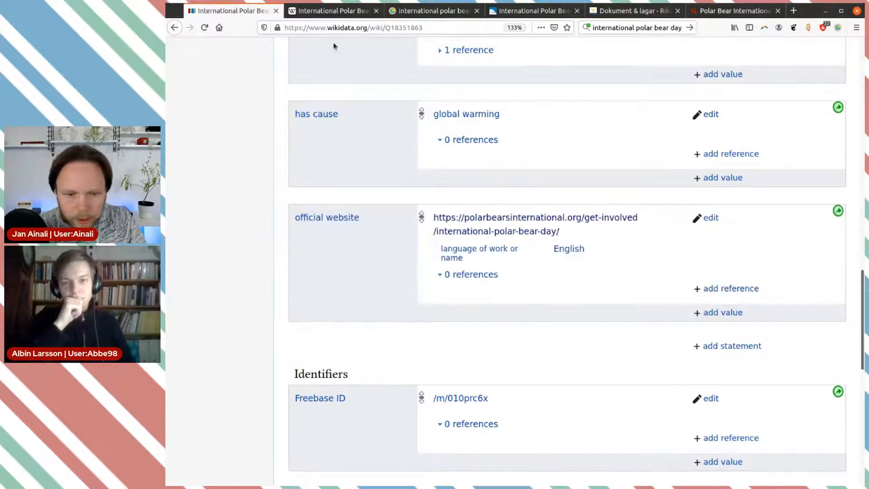
- Review the Wikipedia article and the Polar Bears International page for further facts about the day
{"action": "left_click", "coordinate": [331, 17]}
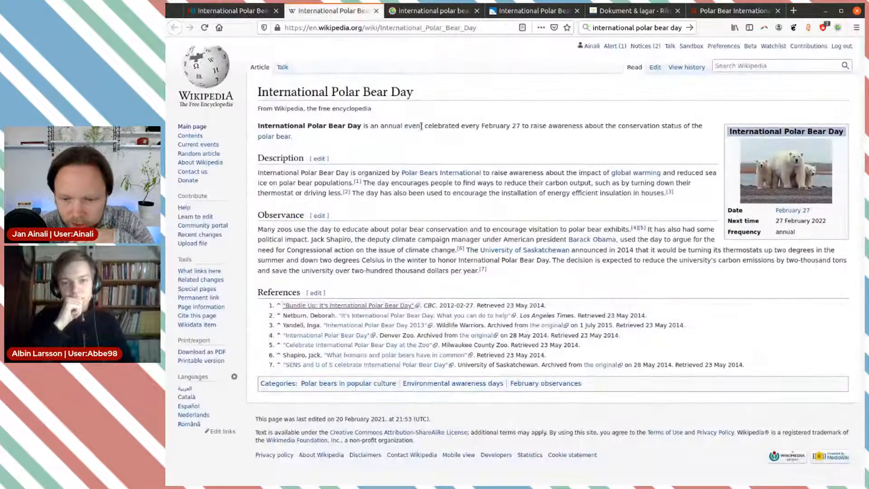
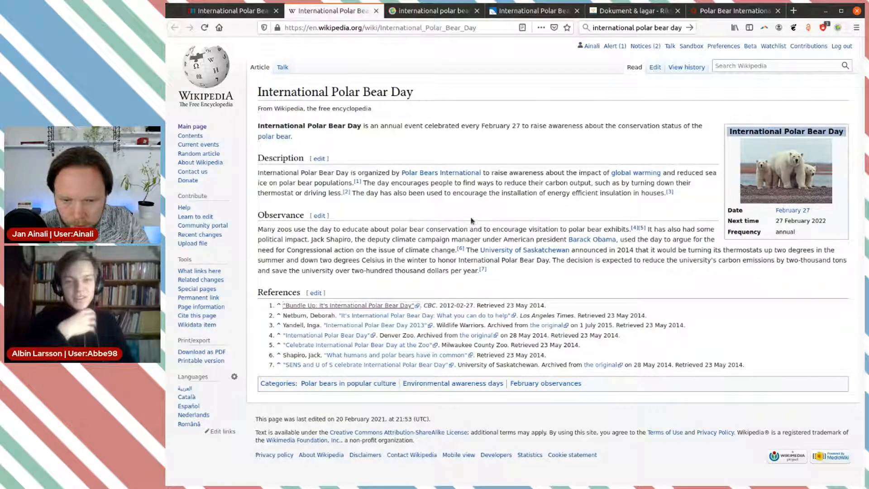
{"action": "left_click", "coordinate": [529, 16]}
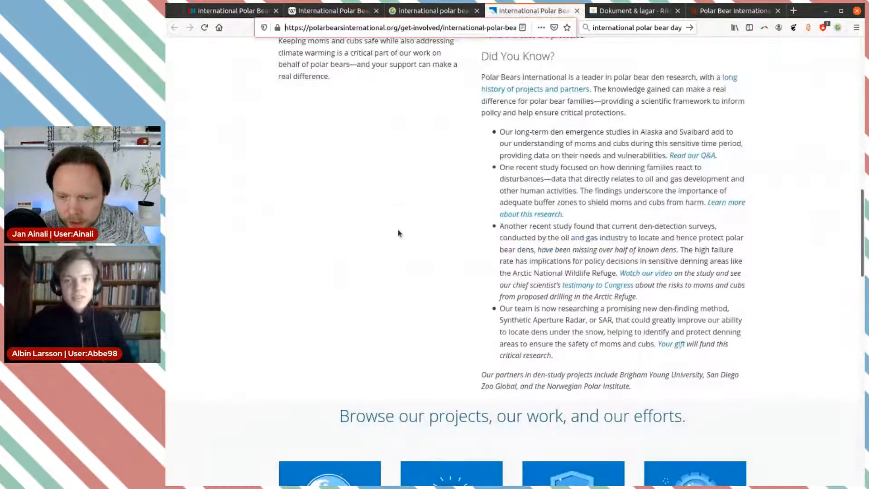
{"action": "scroll", "coordinate": [398, 230], "scroll_direction": "up", "scroll_amount": 10}
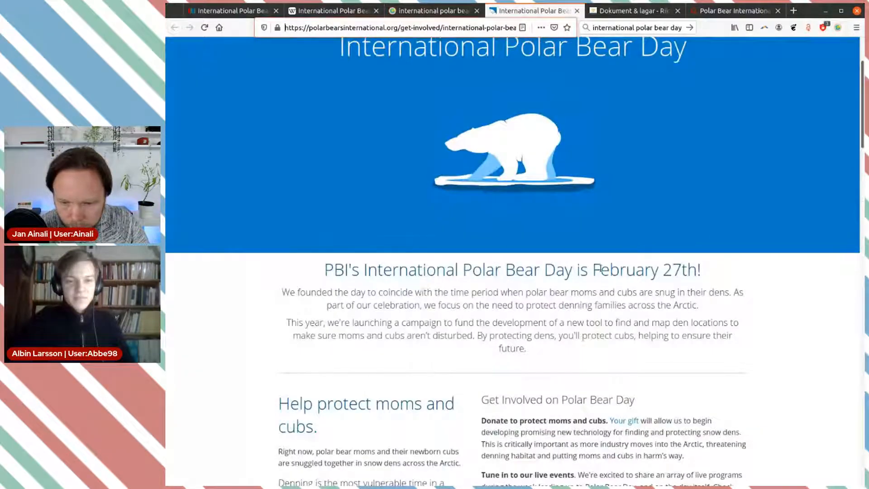
{"action": "scroll", "coordinate": [600, 269], "scroll_direction": "down", "scroll_amount": 5}
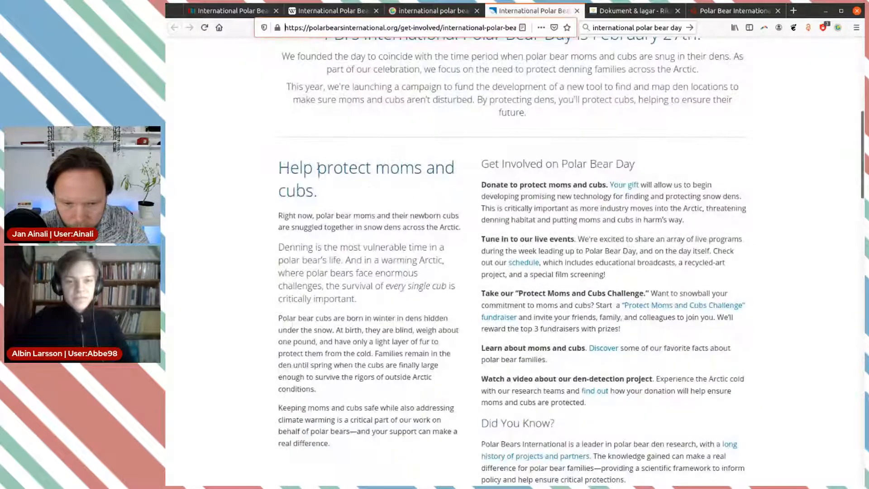
{"action": "scroll", "coordinate": [316, 182], "scroll_direction": "down", "scroll_amount": 3}
{"action": "scroll", "coordinate": [367, 280], "scroll_direction": "down", "scroll_amount": 6}
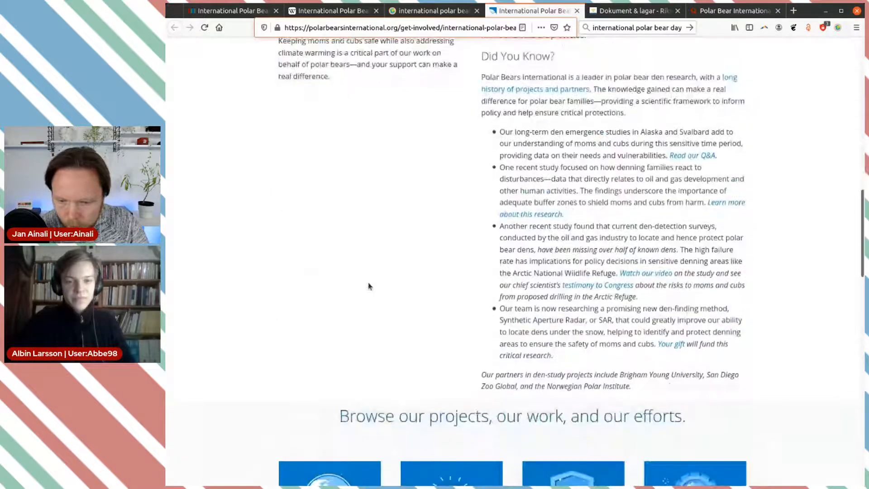
{"action": "scroll", "coordinate": [504, 256], "scroll_direction": "up", "scroll_amount": 4}
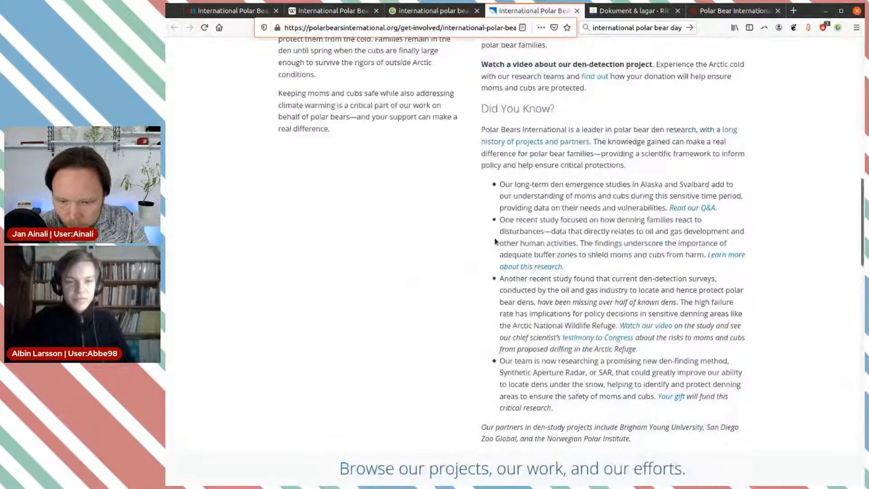
{"action": "scroll", "coordinate": [530, 188], "scroll_direction": "up", "scroll_amount": 10}
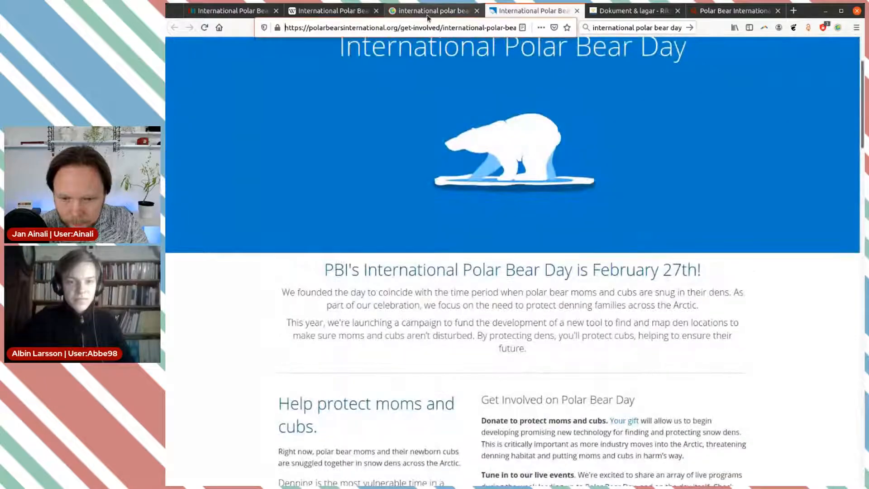
- Look through the search results for International Polar Bear Day and check the WWF page for facts about the day
{"action": "left_click", "coordinate": [430, 10]}
{"action": "scroll", "coordinate": [601, 219], "scroll_direction": "down", "scroll_amount": 3}
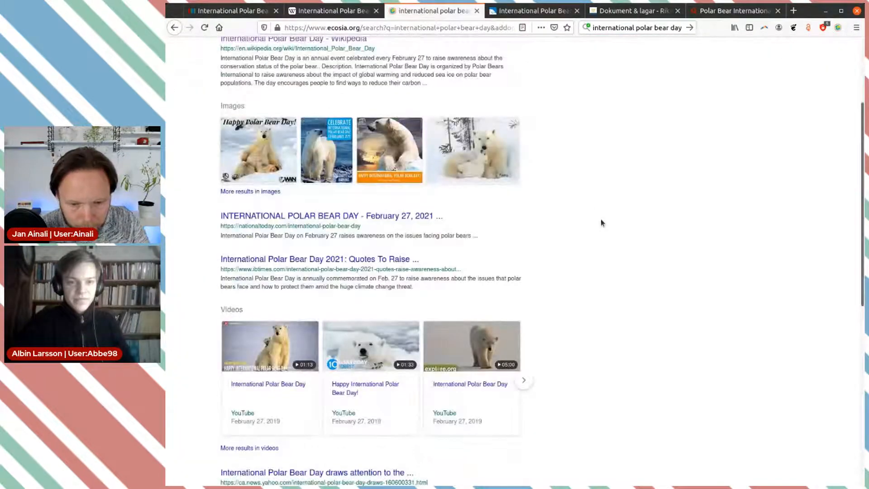
{"action": "scroll", "coordinate": [453, 234], "scroll_direction": "down", "scroll_amount": 3}
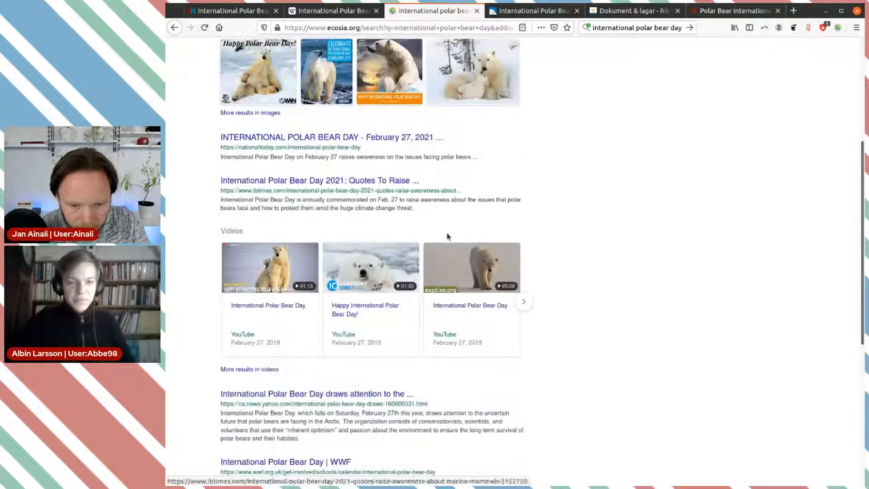
{"action": "scroll", "coordinate": [584, 231], "scroll_direction": "down", "scroll_amount": 2}
{"action": "scroll", "coordinate": [584, 232], "scroll_direction": "down", "scroll_amount": 3}
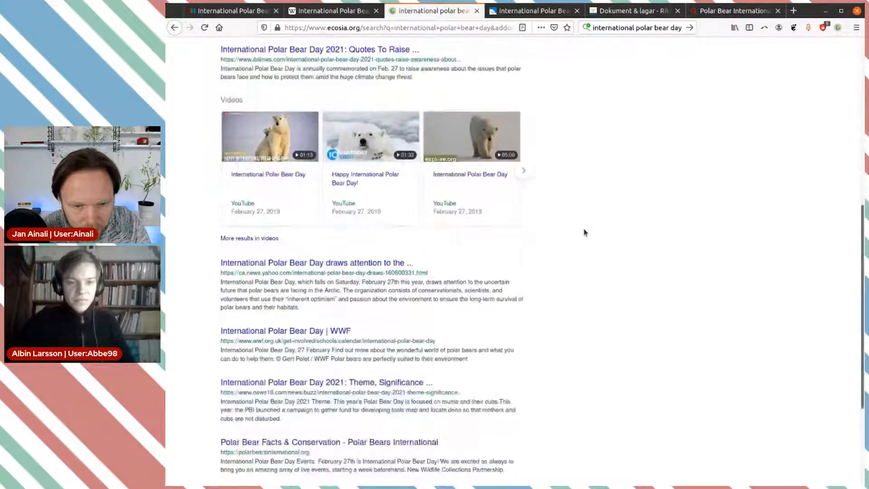
{"action": "scroll", "coordinate": [584, 232], "scroll_direction": "down", "scroll_amount": 5}
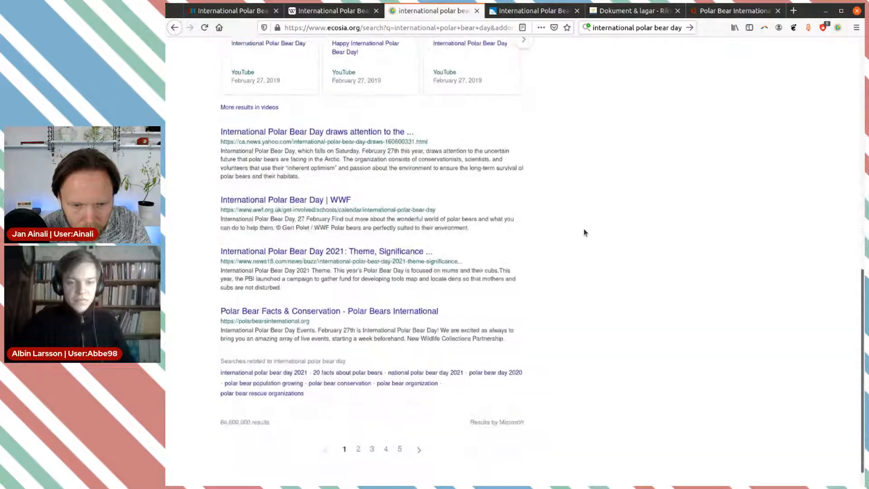
{"action": "middle_click", "coordinate": [306, 205]}
{"action": "key", "text": "ctrl+Tab"}
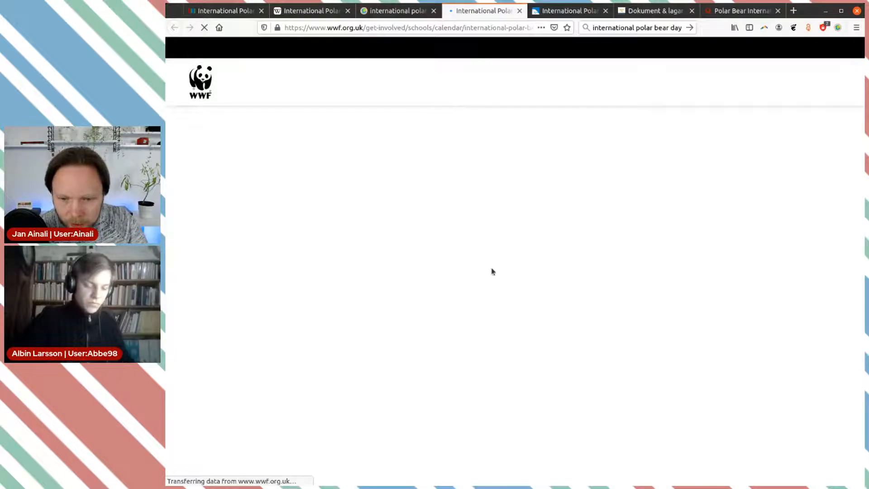
{"action": "scroll", "coordinate": [492, 272], "scroll_direction": "down", "scroll_amount": 5}
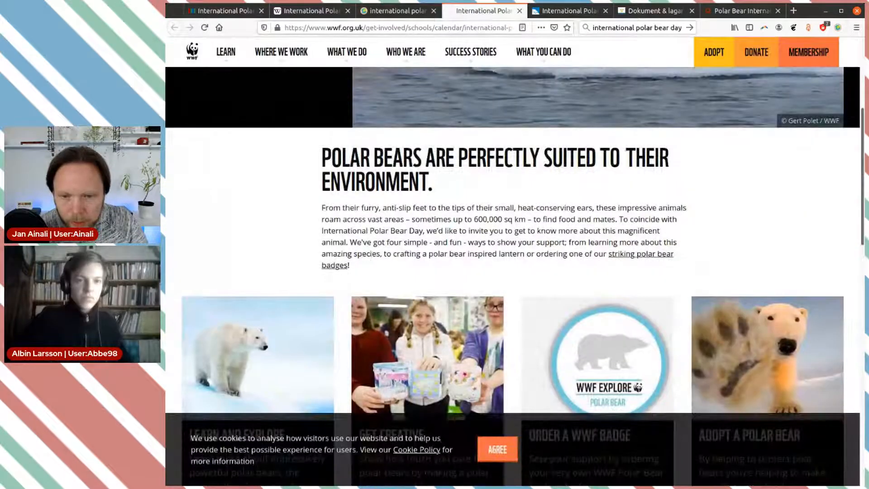
{"action": "left_click", "coordinate": [520, 11]}
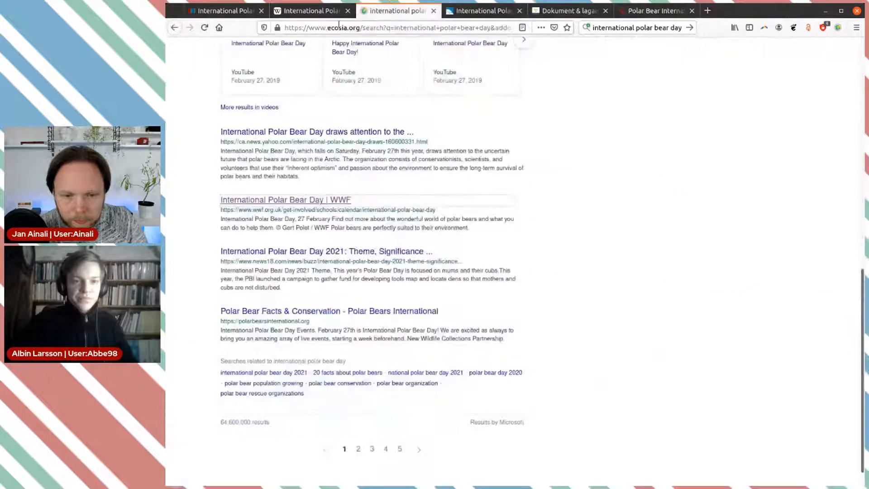
- Open the Polar Bears International home page from the search results and scan it for information about the day's origin
{"action": "left_click", "coordinate": [401, 314]}
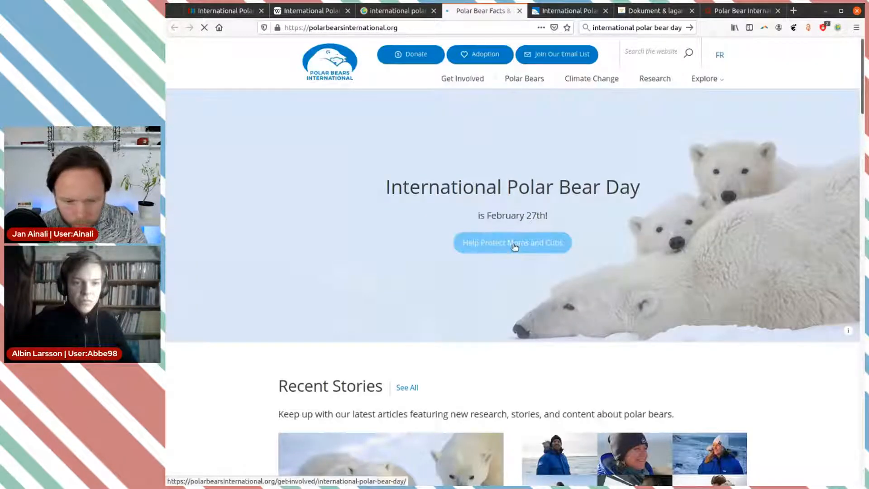
{"action": "scroll", "coordinate": [582, 260], "scroll_direction": "down", "scroll_amount": 6}
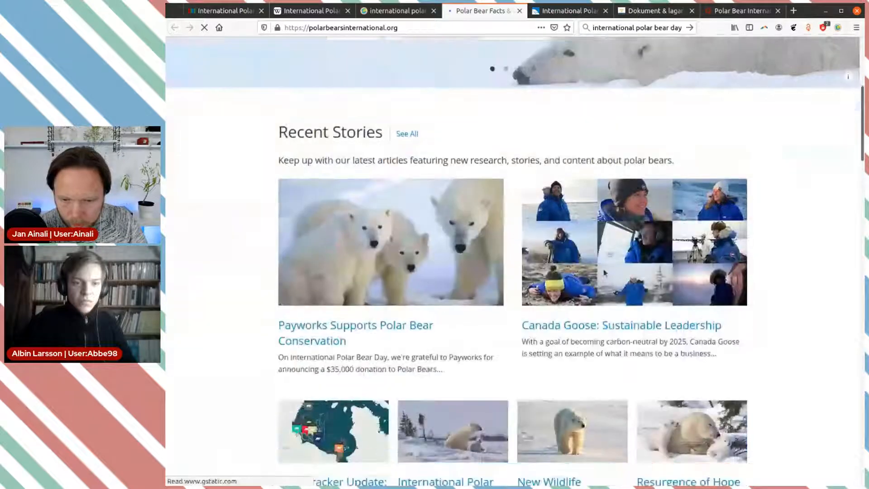
{"action": "scroll", "coordinate": [606, 272], "scroll_direction": "down", "scroll_amount": 2}
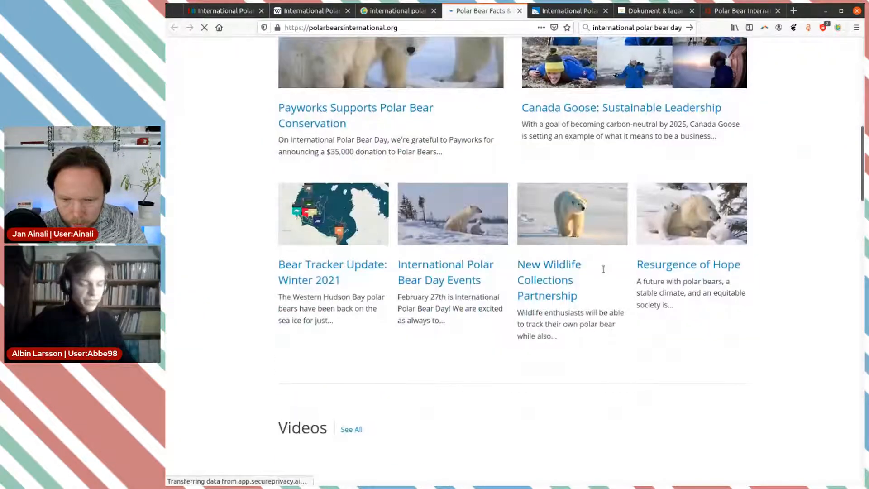
{"action": "scroll", "coordinate": [604, 270], "scroll_direction": "up", "scroll_amount": 4}
{"action": "scroll", "coordinate": [604, 270], "scroll_direction": "down", "scroll_amount": 4}
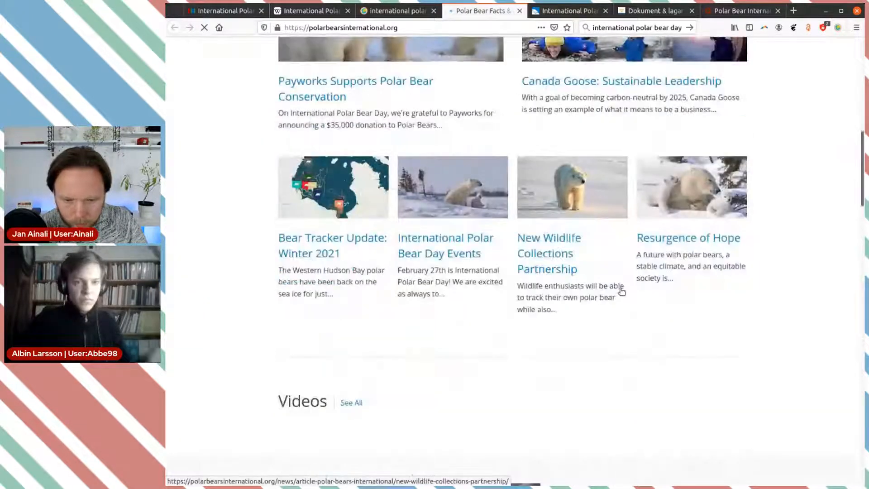
{"action": "scroll", "coordinate": [617, 287], "scroll_direction": "up", "scroll_amount": 7}
{"action": "scroll", "coordinate": [619, 289], "scroll_direction": "up", "scroll_amount": 4}
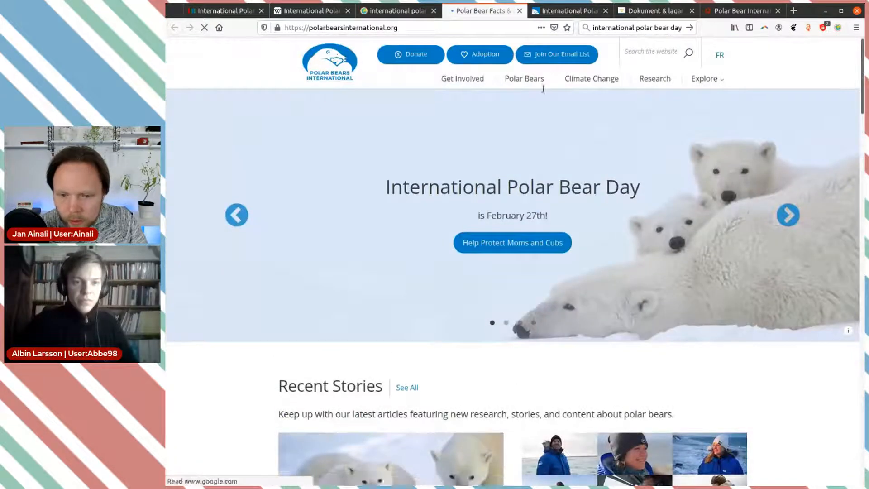
- Open the organization's About Us page and examine its story, team, publications and contact sections for background on the day
{"action": "left_click", "coordinate": [720, 80]}
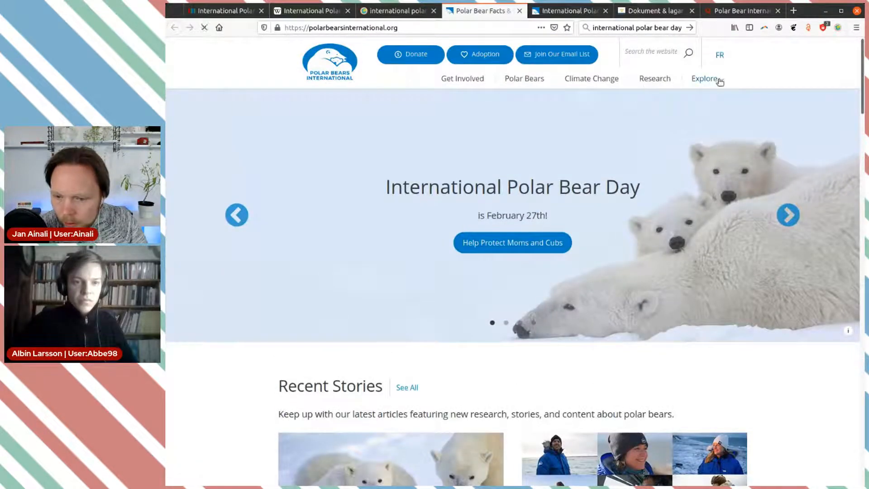
{"action": "left_click", "coordinate": [719, 80]}
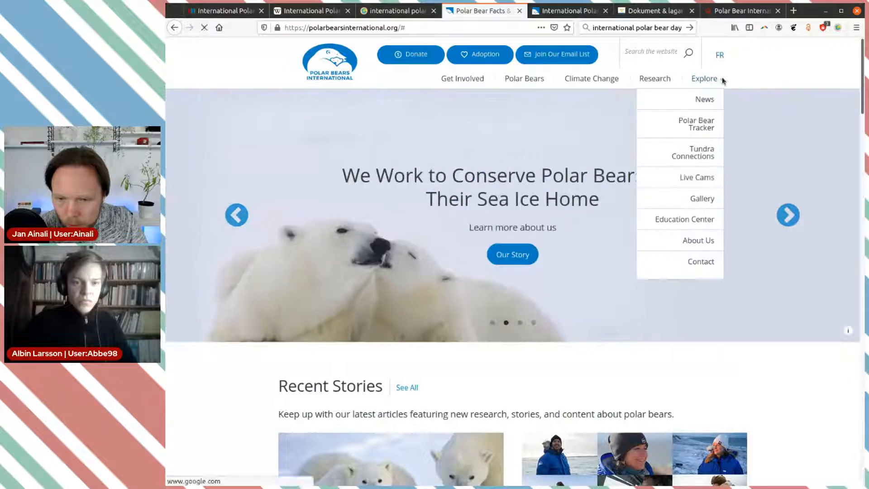
{"action": "left_click", "coordinate": [693, 243]}
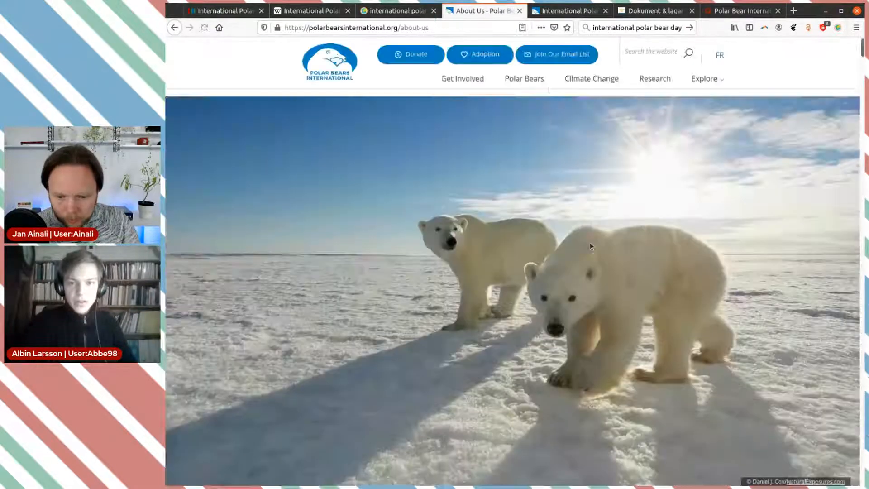
{"action": "scroll", "coordinate": [591, 243], "scroll_direction": "down", "scroll_amount": 12}
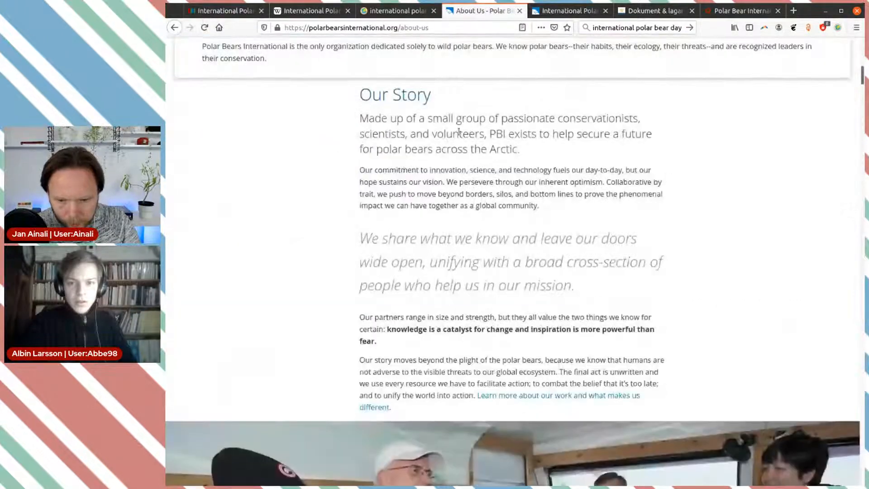
{"action": "scroll", "coordinate": [458, 215], "scroll_direction": "down", "scroll_amount": 6}
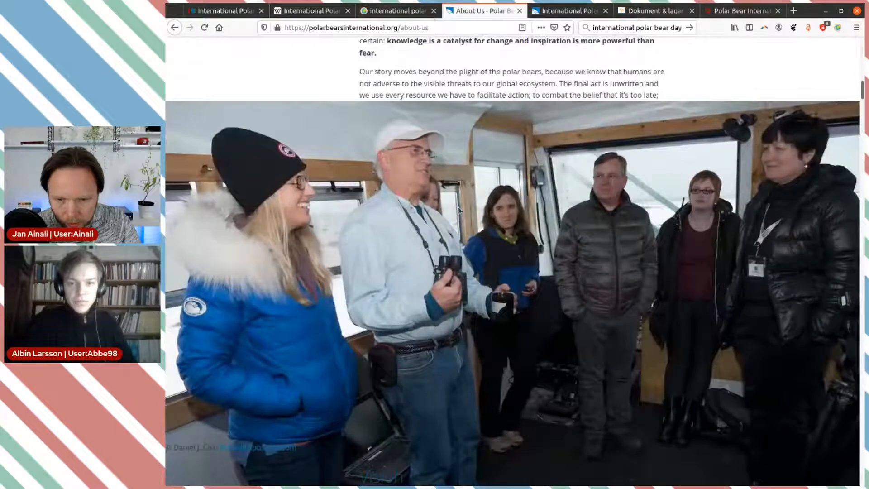
{"action": "scroll", "coordinate": [458, 207], "scroll_direction": "up", "scroll_amount": 4}
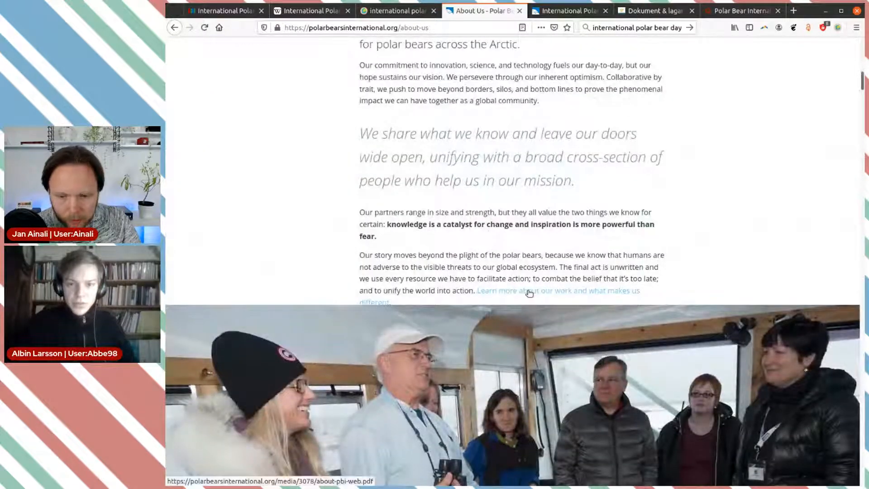
{"action": "scroll", "coordinate": [525, 290], "scroll_direction": "down", "scroll_amount": 18}
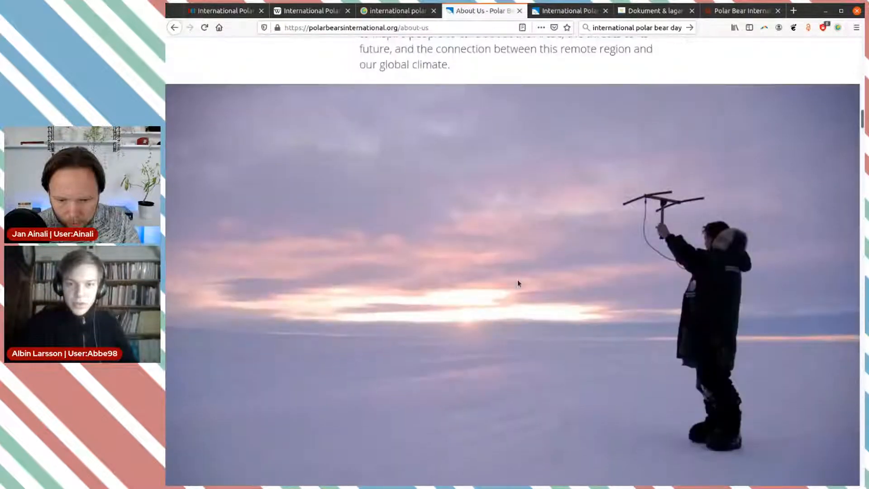
{"action": "scroll", "coordinate": [519, 283], "scroll_direction": "down", "scroll_amount": 14}
{"action": "scroll", "coordinate": [518, 279], "scroll_direction": "down", "scroll_amount": 15}
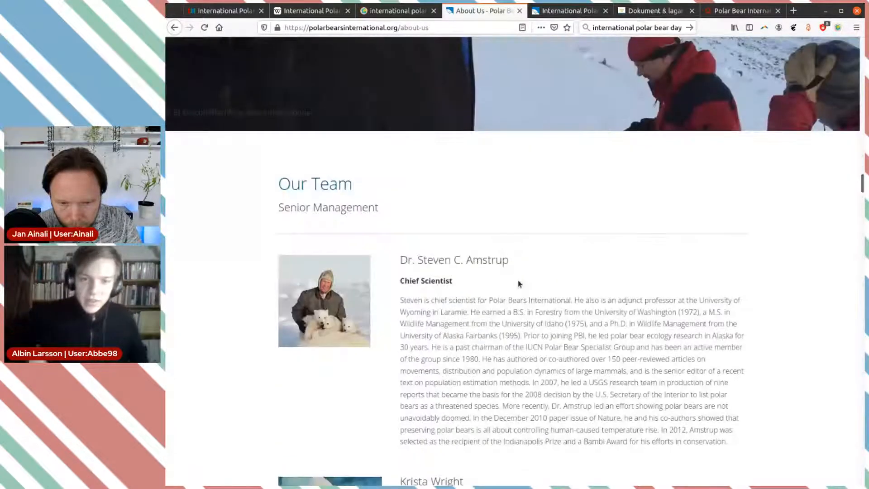
{"action": "scroll", "coordinate": [519, 284], "scroll_direction": "down", "scroll_amount": 14}
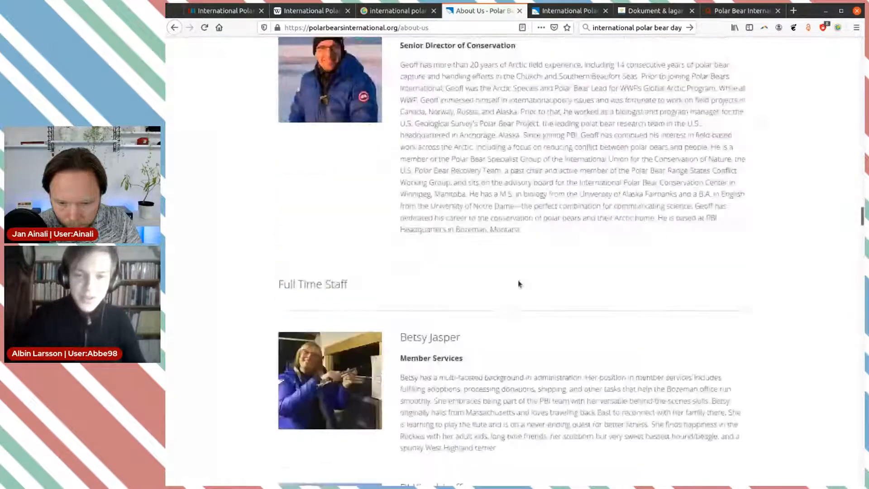
{"action": "scroll", "coordinate": [519, 284], "scroll_direction": "down", "scroll_amount": 15}
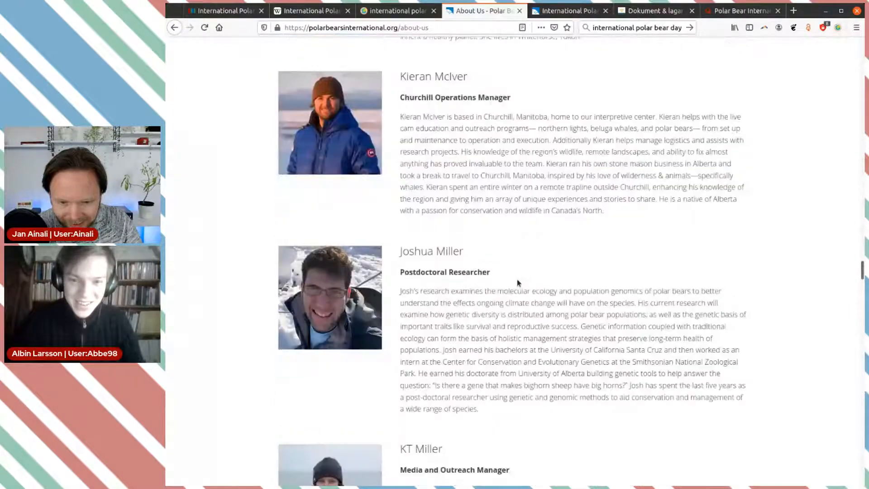
{"action": "scroll", "coordinate": [517, 280], "scroll_direction": "down", "scroll_amount": 15}
{"action": "scroll", "coordinate": [518, 270], "scroll_direction": "down", "scroll_amount": 15}
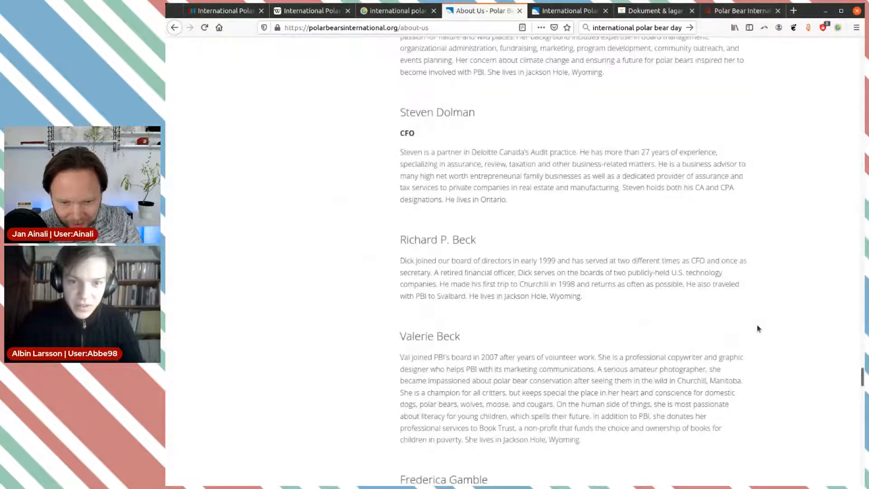
{"action": "scroll", "coordinate": [757, 325], "scroll_direction": "down", "scroll_amount": 15}
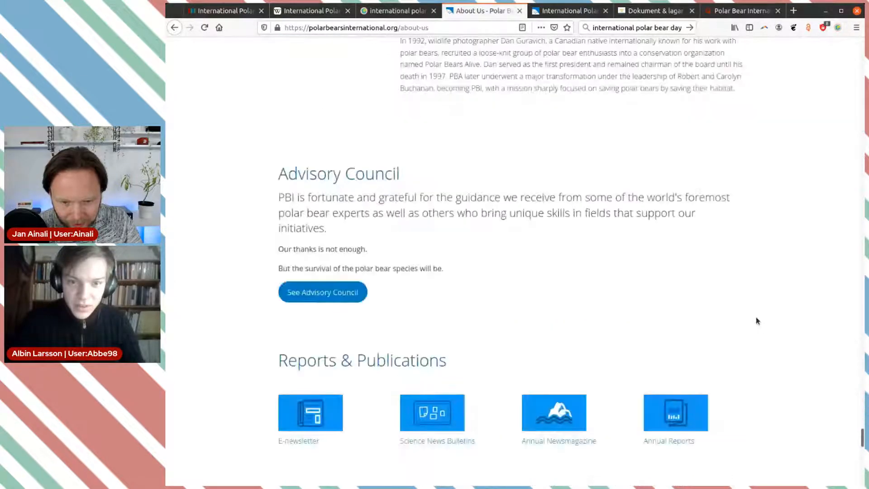
{"action": "scroll", "coordinate": [757, 321], "scroll_direction": "down", "scroll_amount": 10}
{"action": "scroll", "coordinate": [757, 321], "scroll_direction": "up", "scroll_amount": 3}
{"action": "scroll", "coordinate": [757, 321], "scroll_direction": "down", "scroll_amount": 4}
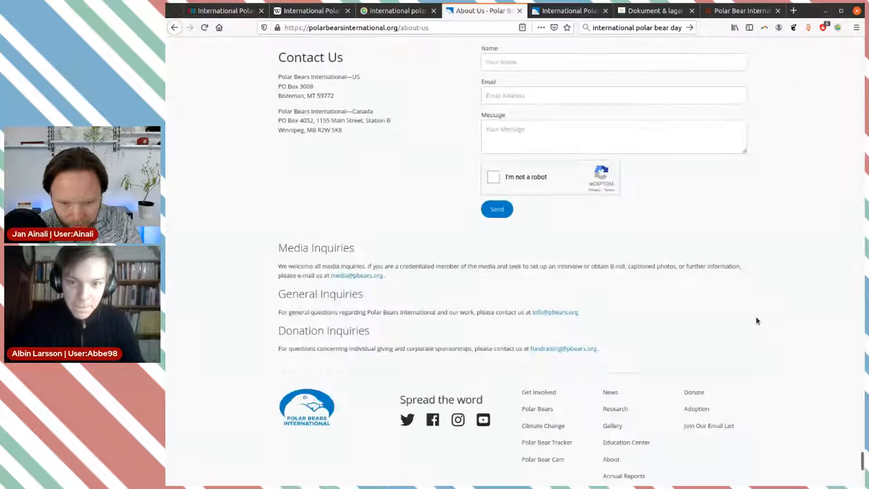
{"action": "scroll", "coordinate": [757, 321], "scroll_direction": "down", "scroll_amount": 4}
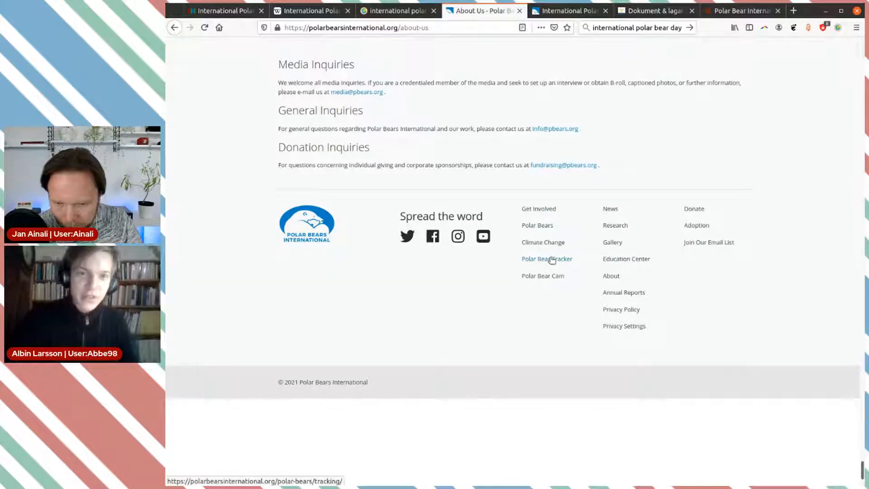
{"action": "scroll", "coordinate": [733, 262], "scroll_direction": "up", "scroll_amount": 2}
{"action": "scroll", "coordinate": [733, 262], "scroll_direction": "up", "scroll_amount": 8}
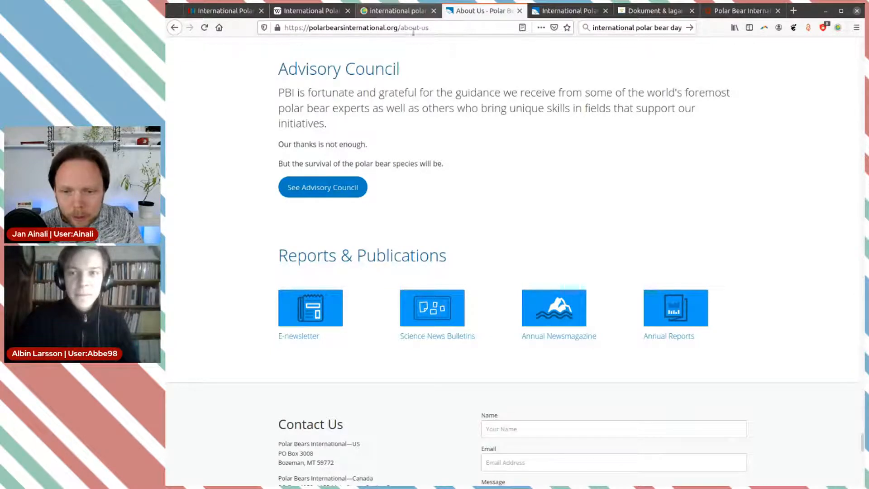
{"action": "left_click", "coordinate": [461, 28]}
{"action": "type", "text": "https://nationaltoday.com/international-polar-bear-day/"}
{"action": "key", "text": "Return"}
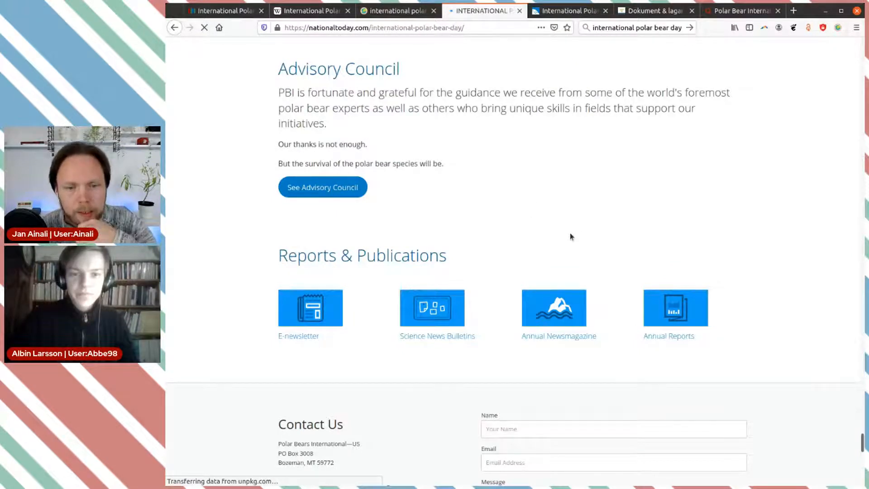
{"action": "scroll", "coordinate": [571, 236], "scroll_direction": "down", "scroll_amount": 5}
{"action": "scroll", "coordinate": [569, 234], "scroll_direction": "down", "scroll_amount": 2}
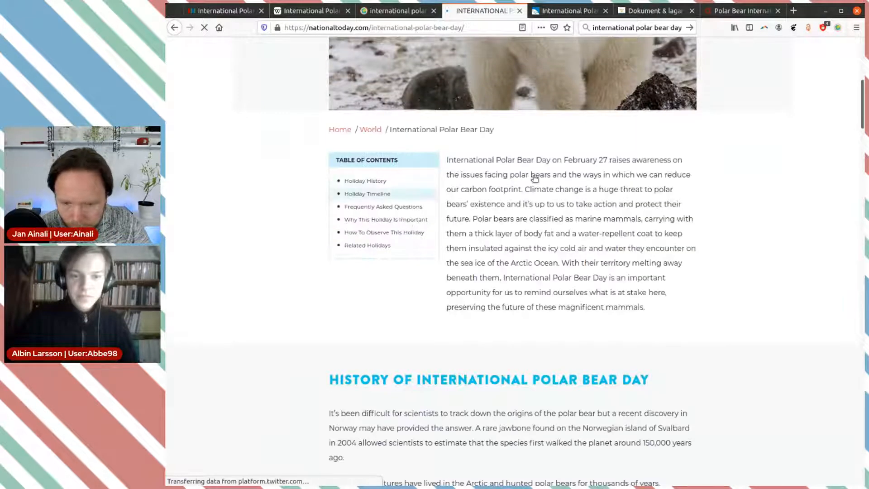
{"action": "scroll", "coordinate": [476, 135], "scroll_direction": "down", "scroll_amount": 2}
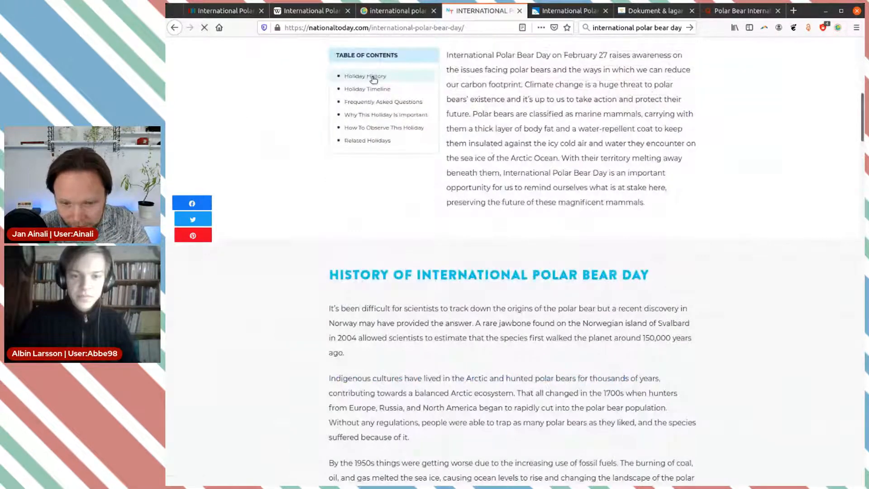
{"action": "scroll", "coordinate": [502, 191], "scroll_direction": "down", "scroll_amount": 3}
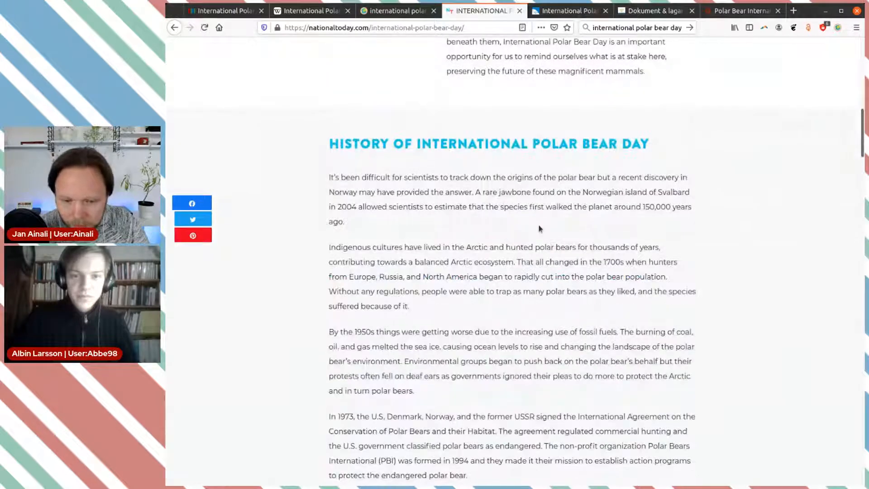
{"action": "scroll", "coordinate": [514, 190], "scroll_direction": "down", "scroll_amount": 2}
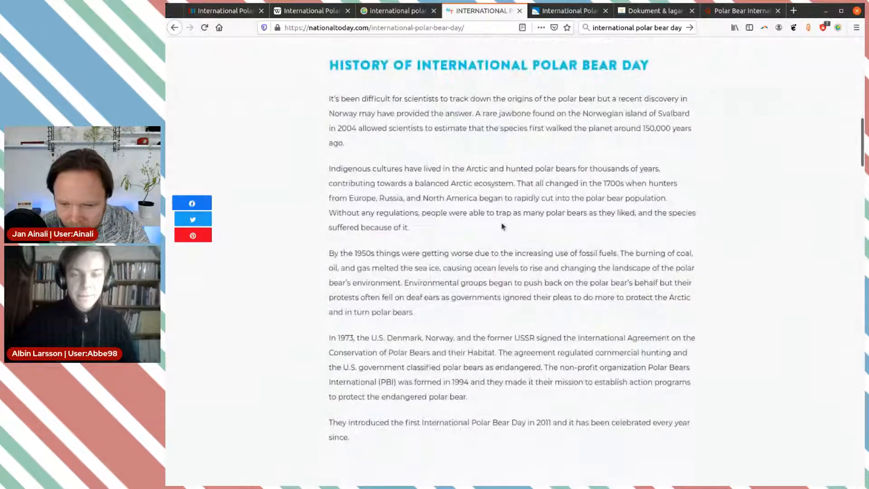
{"action": "scroll", "coordinate": [501, 226], "scroll_direction": "down", "scroll_amount": 3}
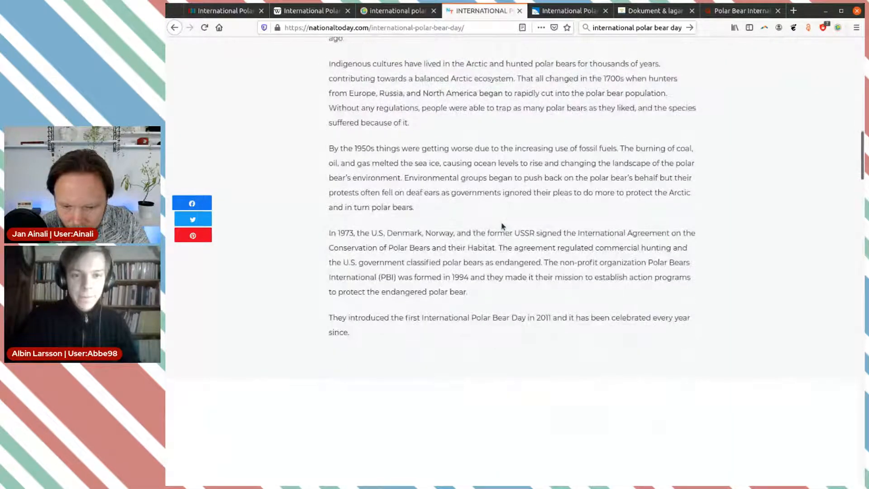
- Check the closing sentence of the history section about the first celebration and copy the National Today page's address
{"action": "left_click_drag", "start_coordinate": [346, 318], "coordinate": [380, 344]}
{"action": "left_click", "coordinate": [425, 346]}
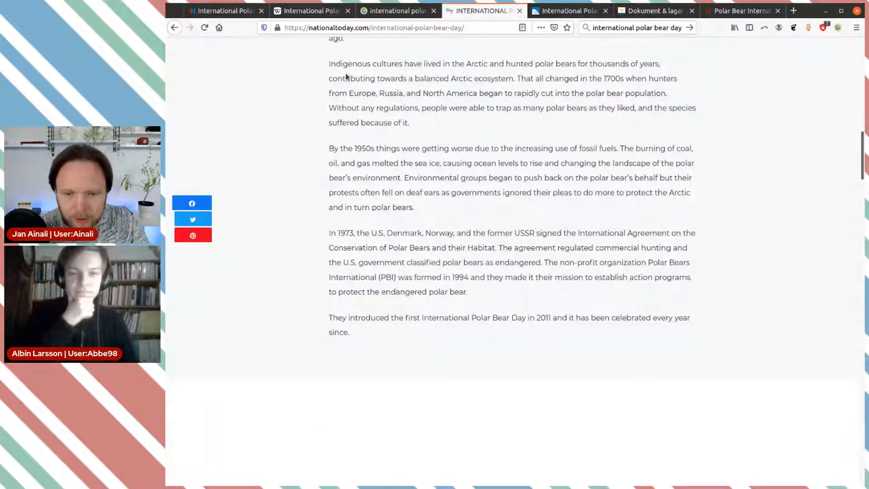
{"action": "left_click", "coordinate": [404, 23]}
{"action": "key", "text": "ctrl+c"}
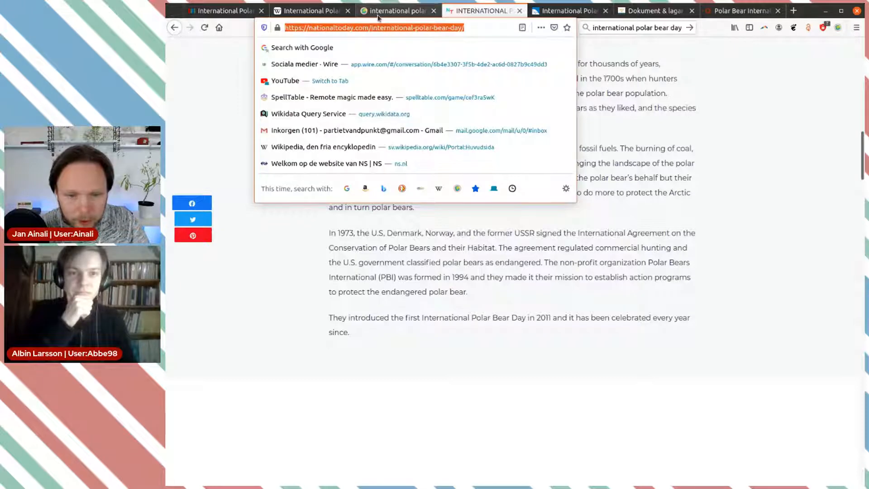
- Add a start time statement with the value 2011 to the International Polar Bear Day Wikidata item
{"action": "left_click", "coordinate": [240, 16]}
{"action": "scroll", "coordinate": [466, 258], "scroll_direction": "down", "scroll_amount": 2}
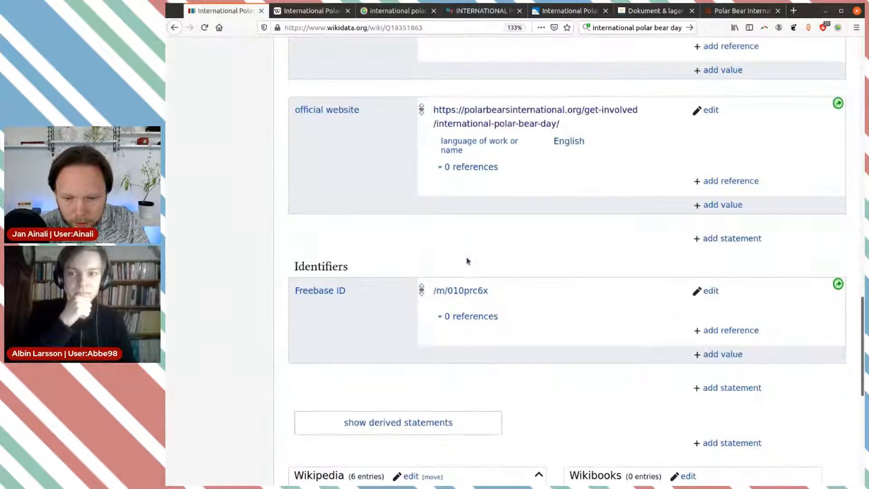
{"action": "scroll", "coordinate": [468, 260], "scroll_direction": "up", "scroll_amount": 2}
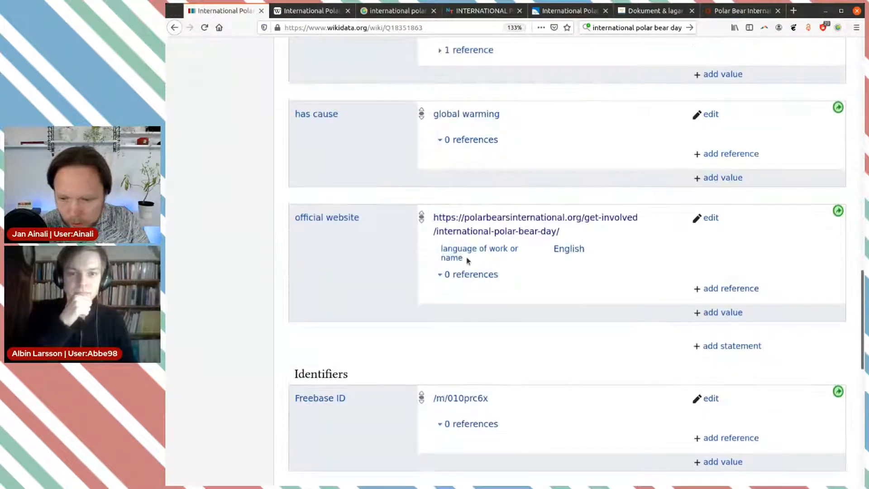
{"action": "left_click", "coordinate": [735, 346]}
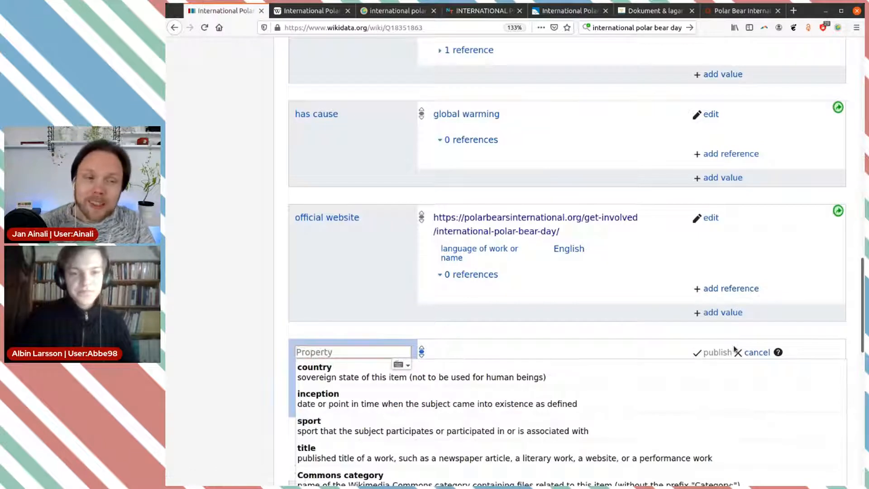
{"action": "type", "text": "star"}
{"action": "key", "text": "Down"}
{"action": "key", "text": "Return"}
{"action": "type", "text": "2011"}
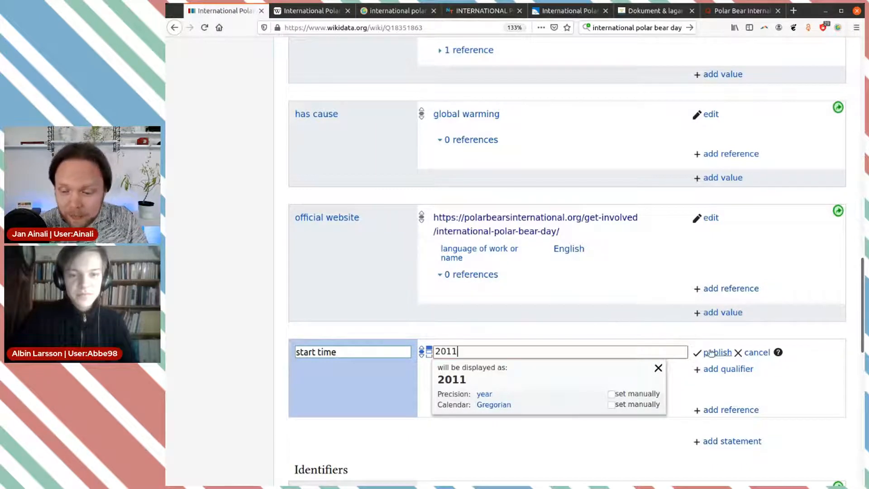
{"action": "left_click", "coordinate": [727, 409]}
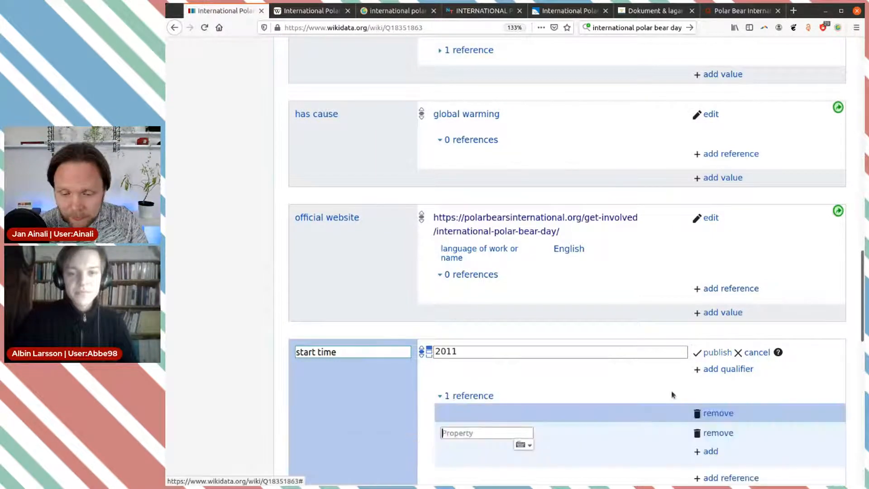
{"action": "scroll", "coordinate": [600, 350], "scroll_direction": "down", "scroll_amount": 3}
{"action": "type", "text": "r"}
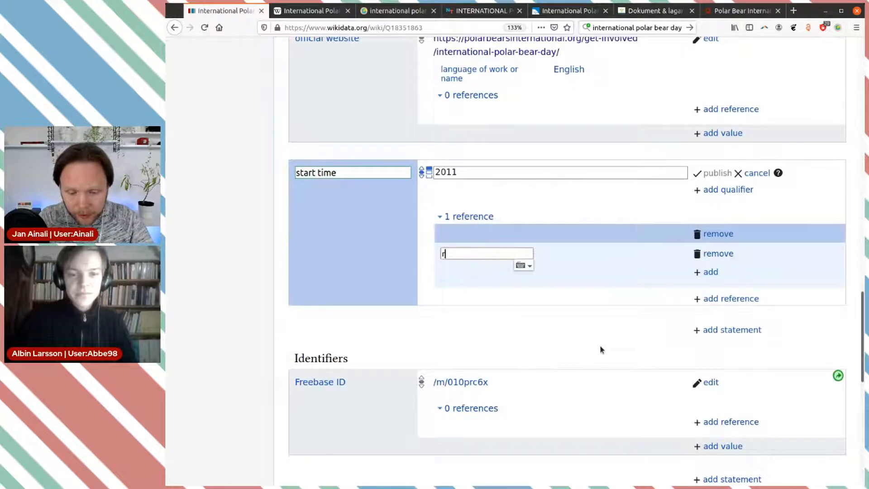
{"action": "type", "text": "ef"}
{"action": "left_click", "coordinate": [598, 269]}
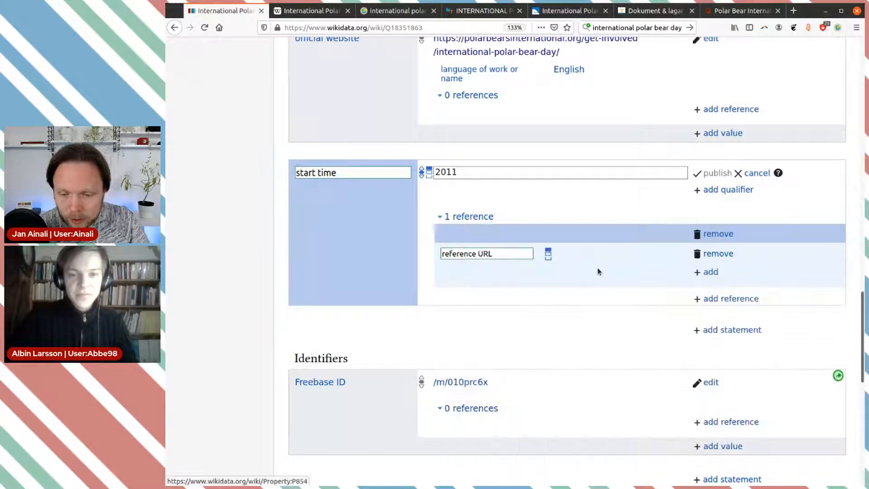
{"action": "key", "text": "ctrl+v"}
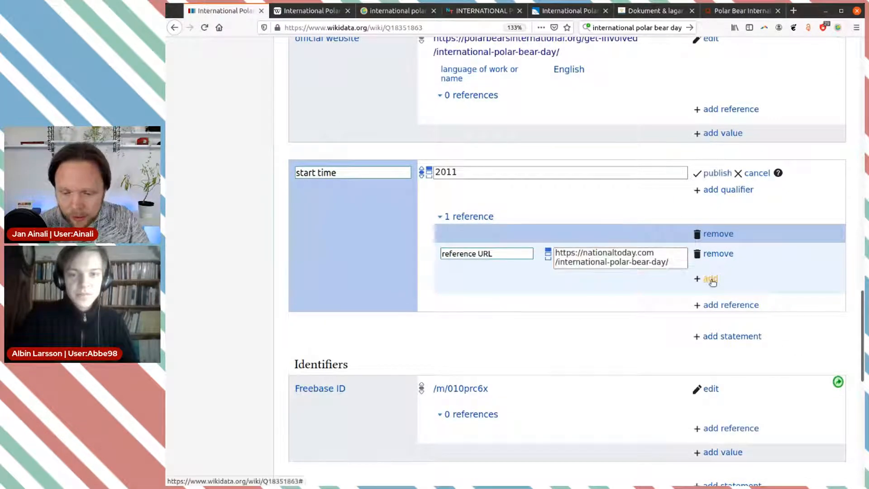
- Add a retrieved date of 2021-02-27 to the start time reference and publish the statement
{"action": "left_click", "coordinate": [709, 272]}
{"action": "type", "text": "ret"}
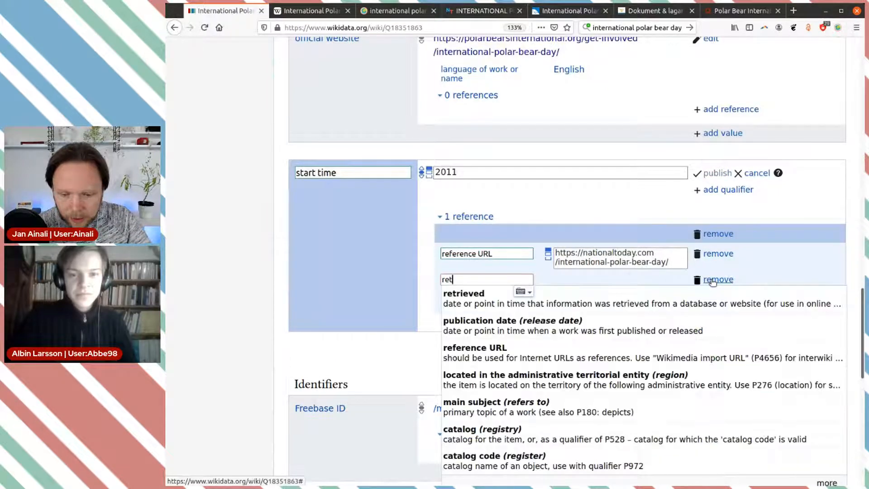
{"action": "left_click", "coordinate": [628, 296]}
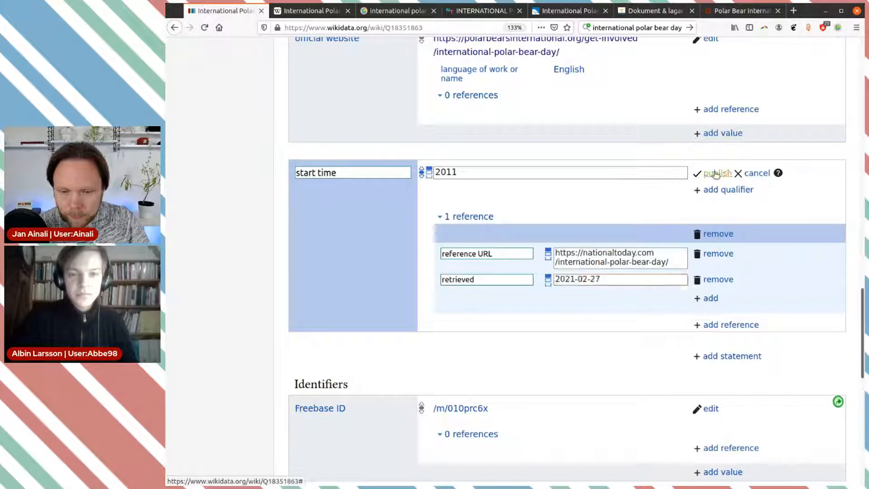
{"action": "left_click", "coordinate": [710, 173]}
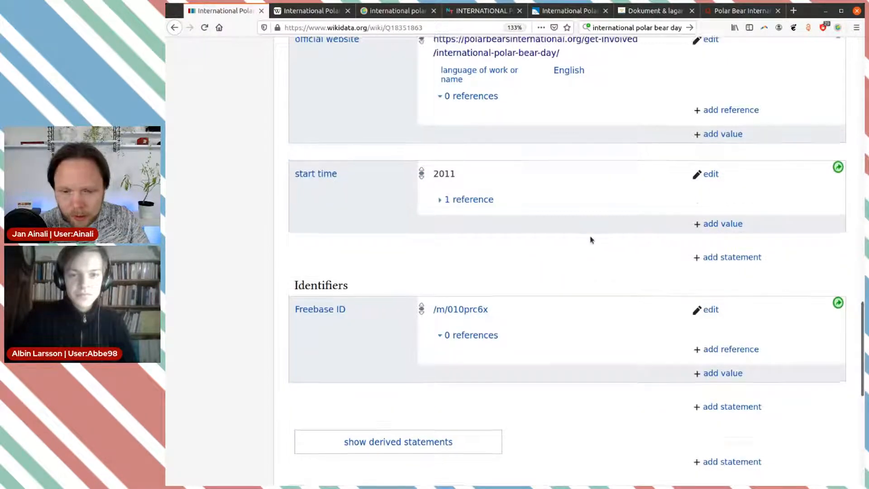
- Open the organizer's item, Polar Bears International, in a separate tab and review its existing statements
{"action": "scroll", "coordinate": [590, 241], "scroll_direction": "up", "scroll_amount": 5}
{"action": "scroll", "coordinate": [590, 241], "scroll_direction": "up", "scroll_amount": 3}
{"action": "middle_click", "coordinate": [519, 244]}
{"action": "key", "text": "ctrl+Tab"}
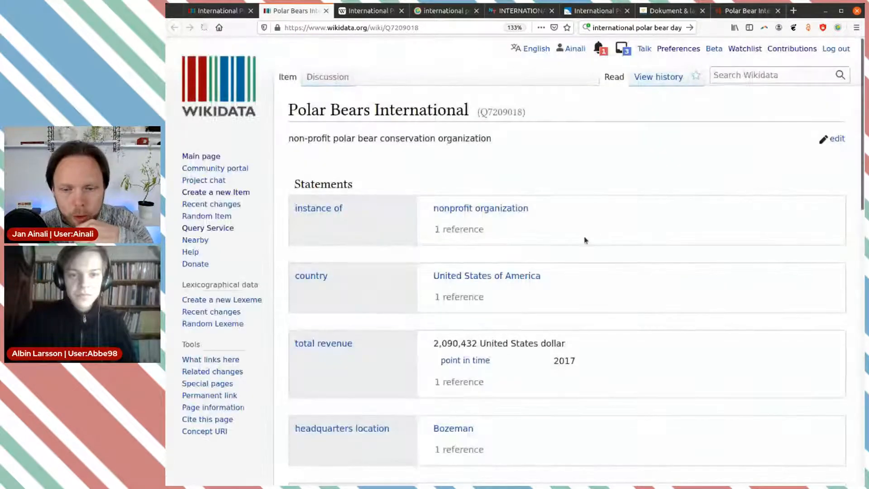
{"action": "scroll", "coordinate": [596, 198], "scroll_direction": "down", "scroll_amount": 3}
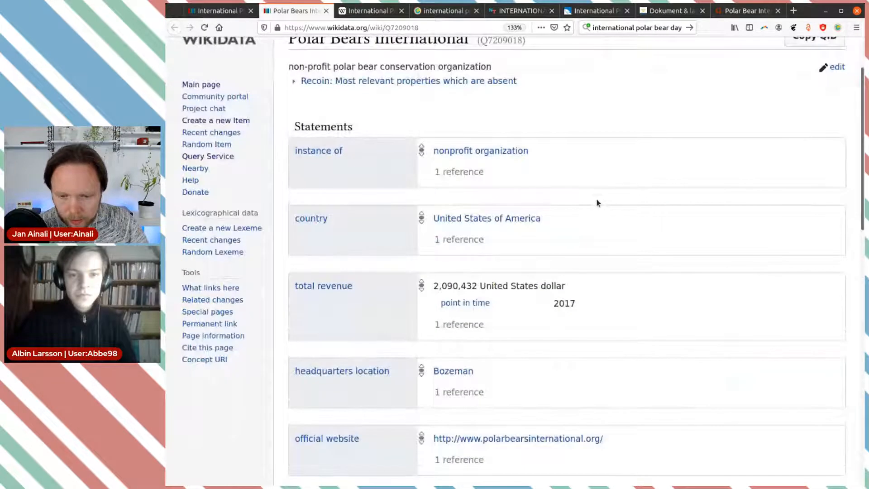
{"action": "scroll", "coordinate": [597, 203], "scroll_direction": "down", "scroll_amount": 1}
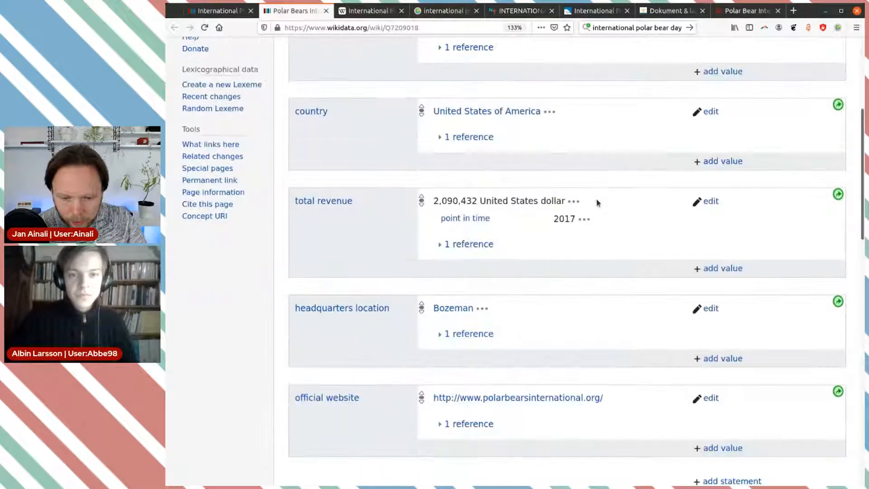
{"action": "scroll", "coordinate": [572, 270], "scroll_direction": "down", "scroll_amount": 3}
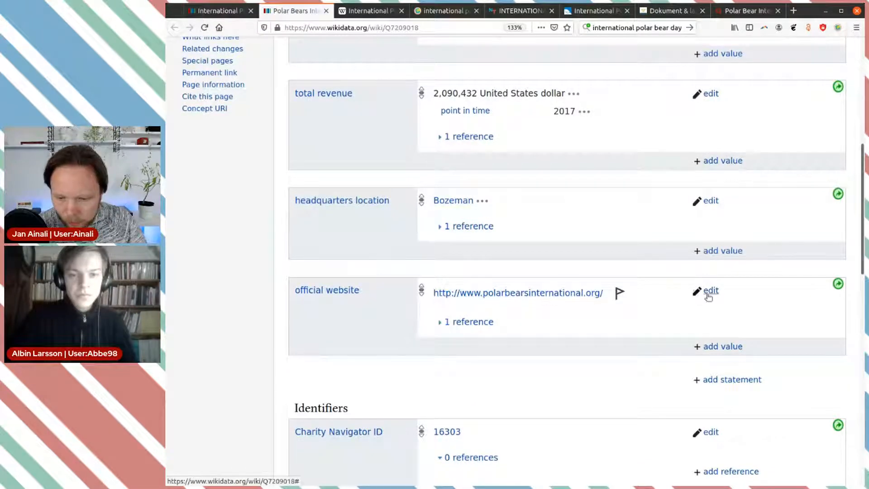
- Check the suggestion on Polar Bears International's official website statement and add the qualifier language of work or name: English
{"action": "left_click", "coordinate": [620, 293]}
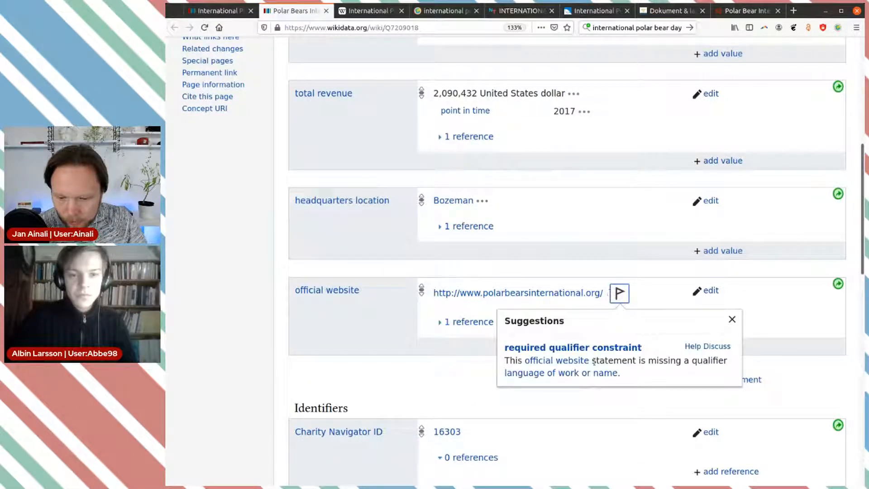
{"action": "left_click", "coordinate": [706, 291]}
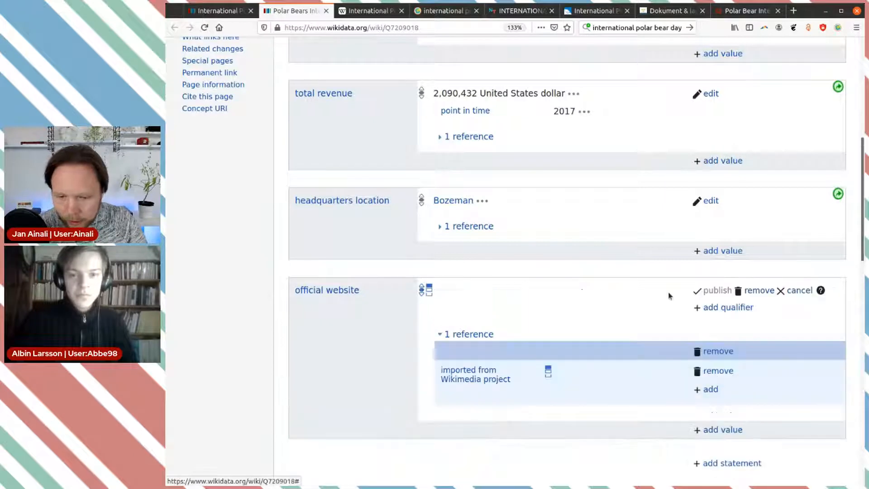
{"action": "left_click", "coordinate": [733, 308]}
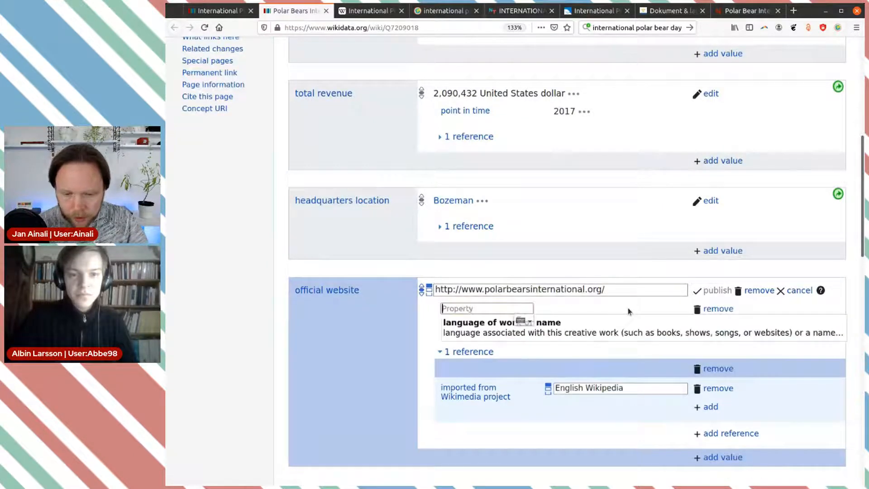
{"action": "left_click", "coordinate": [600, 338]}
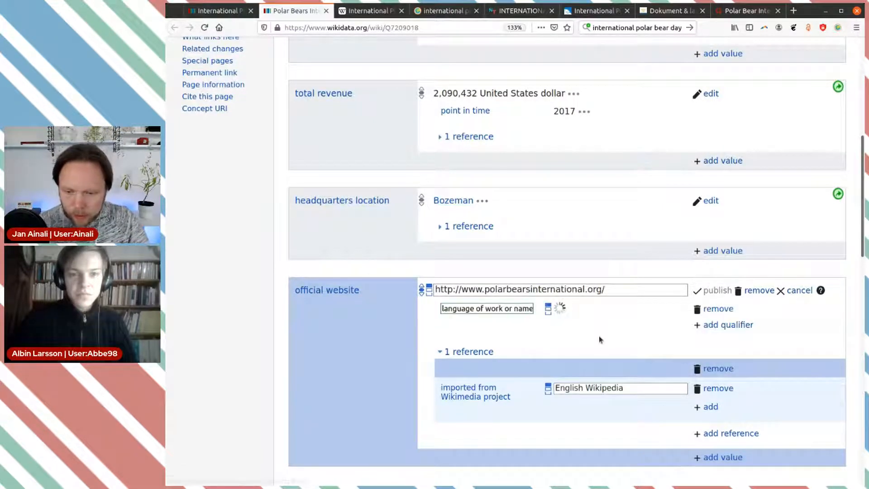
{"action": "type", "text": "engl"}
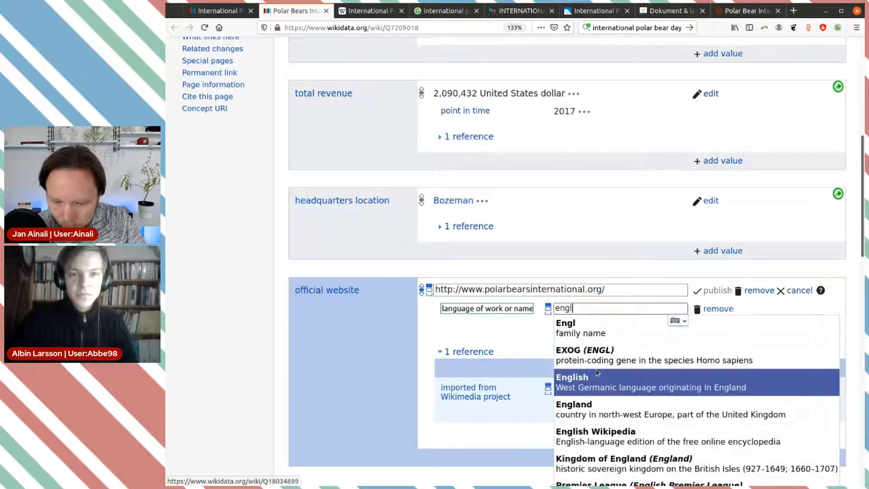
{"action": "left_click", "coordinate": [597, 375]}
- Remove the English Wikipedia import reference from the official website statement and publish the edit
{"action": "scroll", "coordinate": [693, 355], "scroll_direction": "down", "scroll_amount": 3}
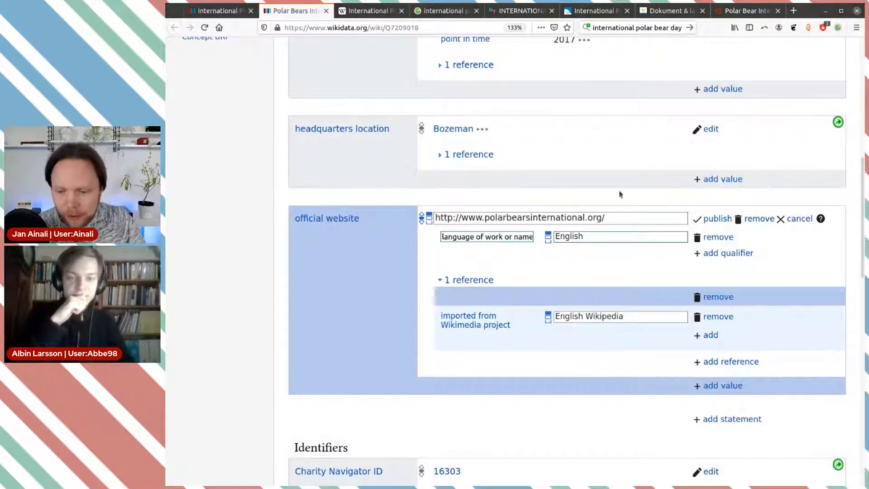
{"action": "left_click", "coordinate": [720, 297]}
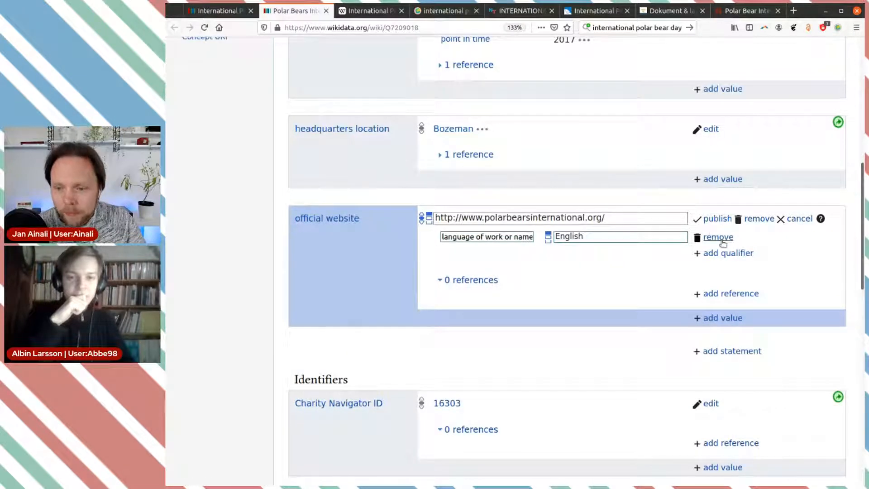
{"action": "left_click", "coordinate": [719, 218]}
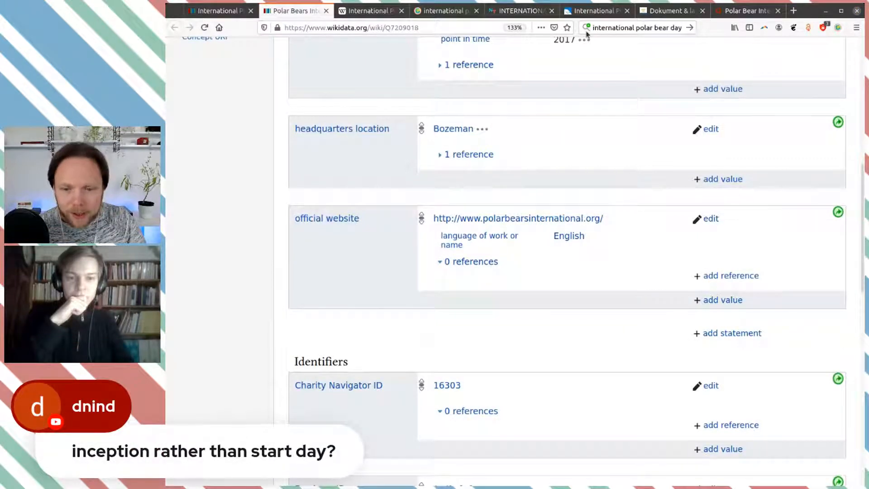
- On the International Polar Bear Day item, open the start time claim's move dialog for moving it to another property of the same entity
{"action": "left_click", "coordinate": [216, 14]}
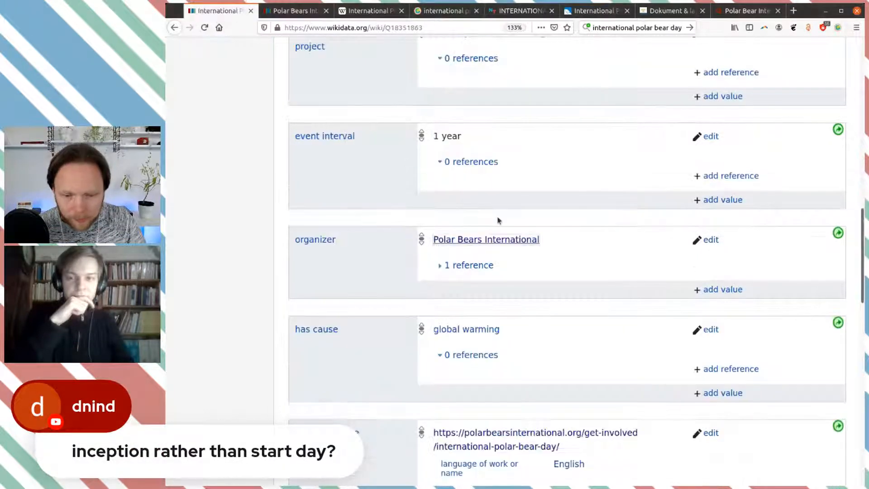
{"action": "scroll", "coordinate": [498, 221], "scroll_direction": "down", "scroll_amount": 8}
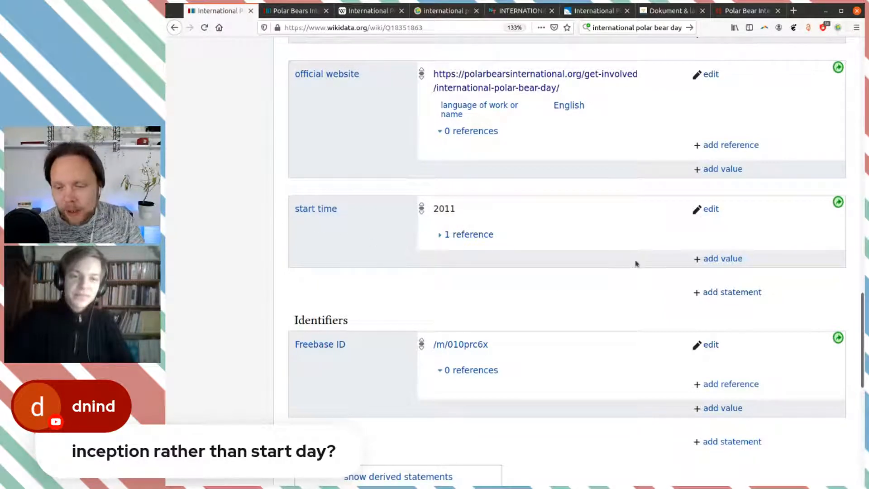
{"action": "left_click", "coordinate": [838, 203]}
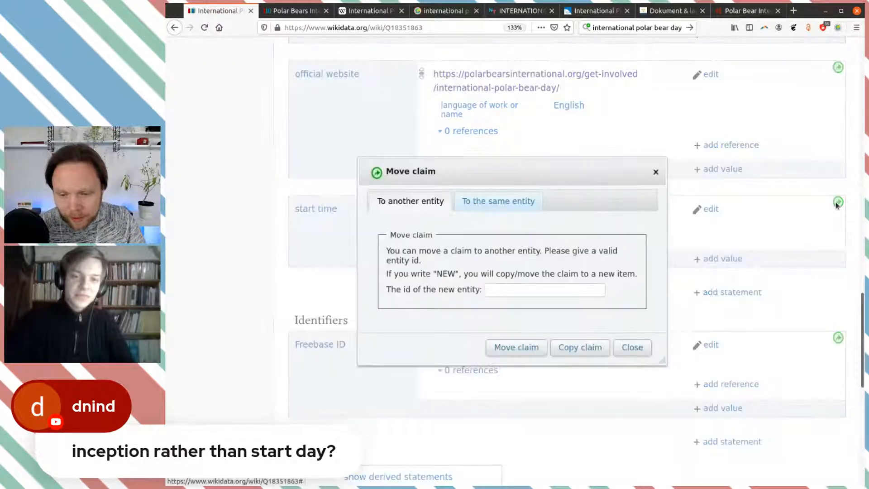
{"action": "left_click", "coordinate": [512, 201]}
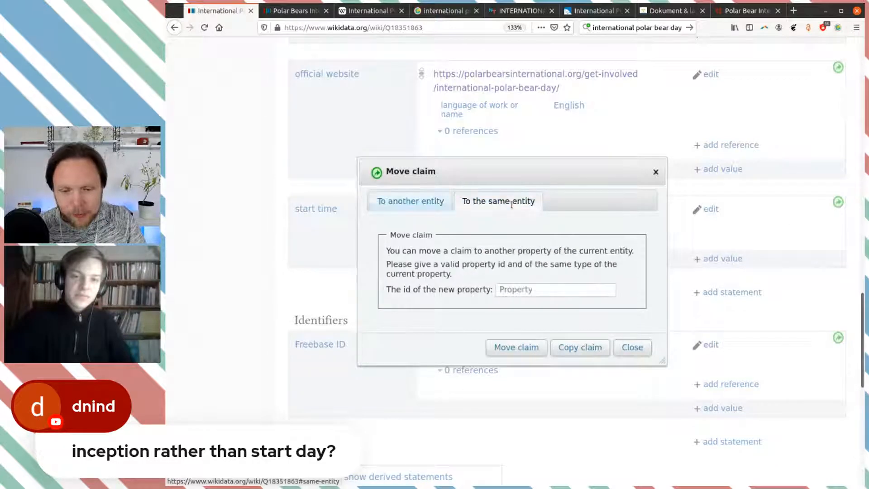
{"action": "left_click", "coordinate": [537, 292]}
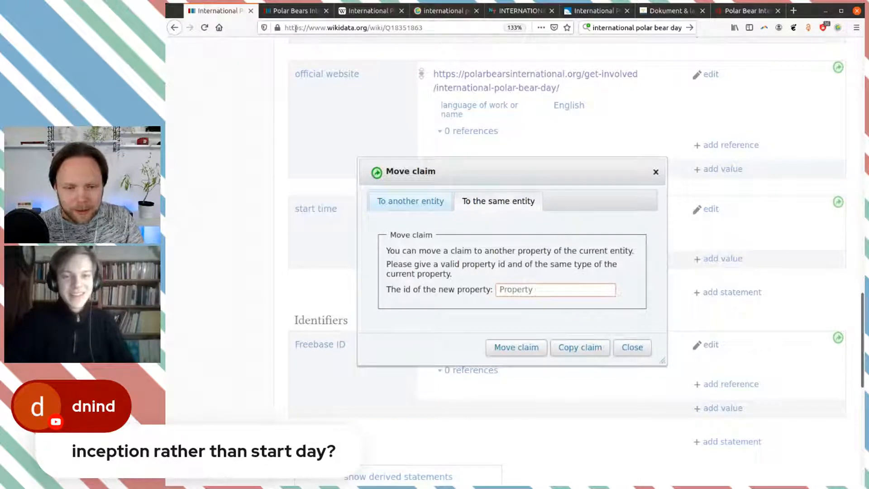
- Search Wikidata for P:inception in a separate tab to look up the inception property's ID
{"action": "left_click", "coordinate": [317, 13]}
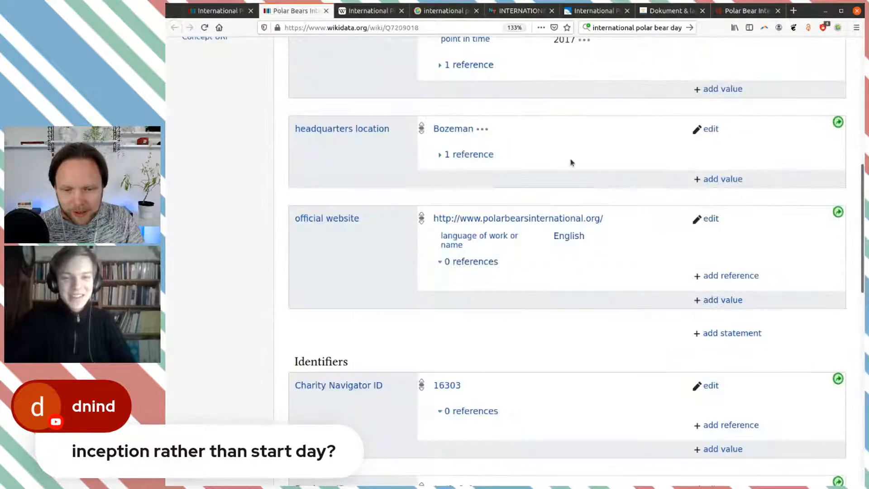
{"action": "middle_click", "coordinate": [326, 129]}
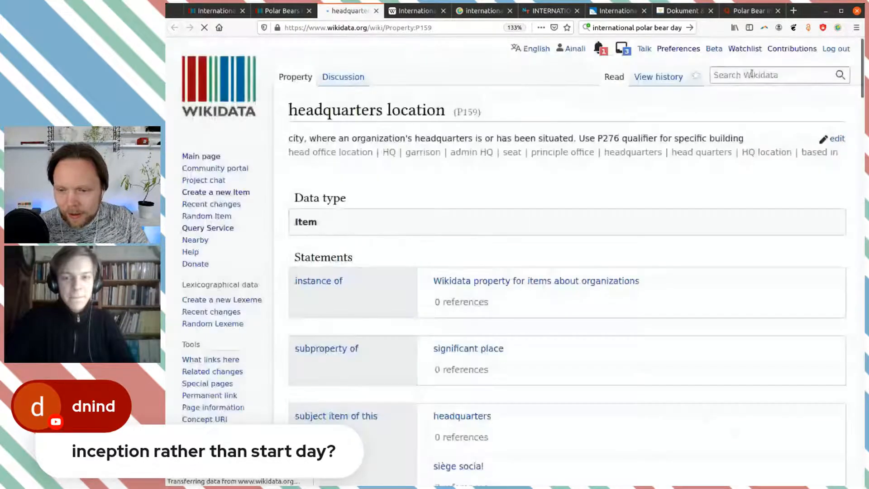
{"action": "left_click", "coordinate": [752, 74]}
{"action": "type", "text": "P:i"}
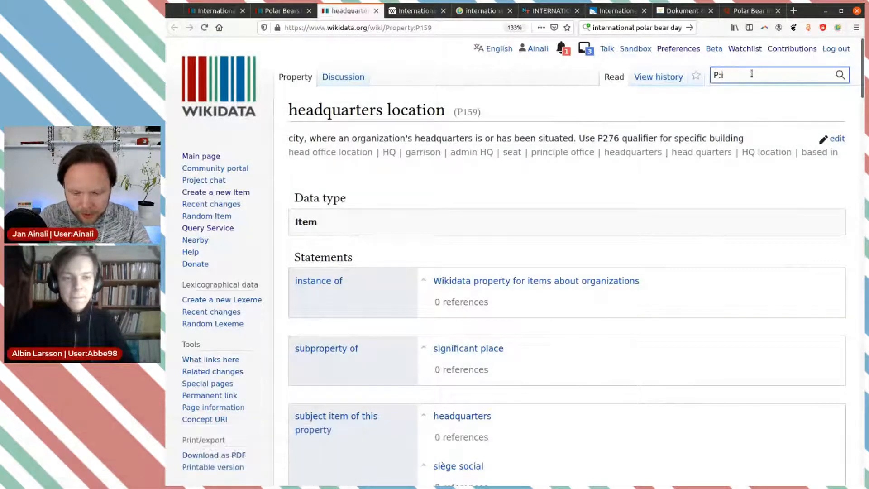
{"action": "type", "text": "nceptio"}
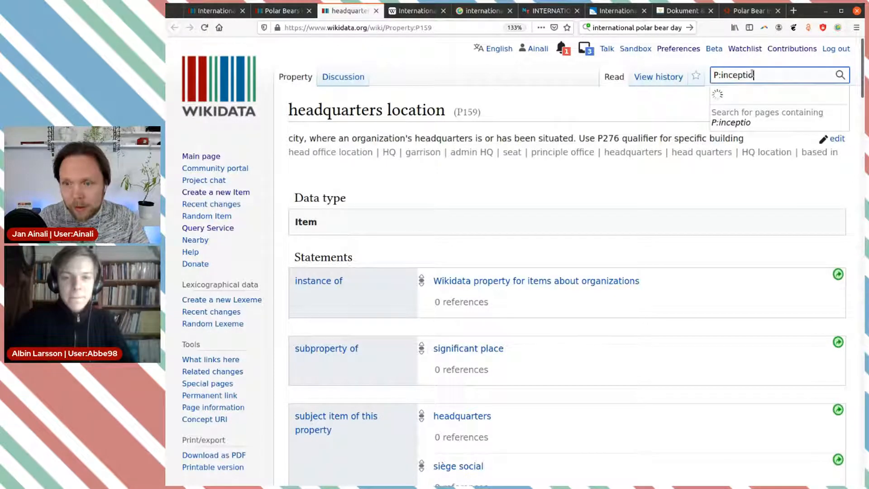
{"action": "type", "text": "n"}
{"action": "key", "text": "Return"}
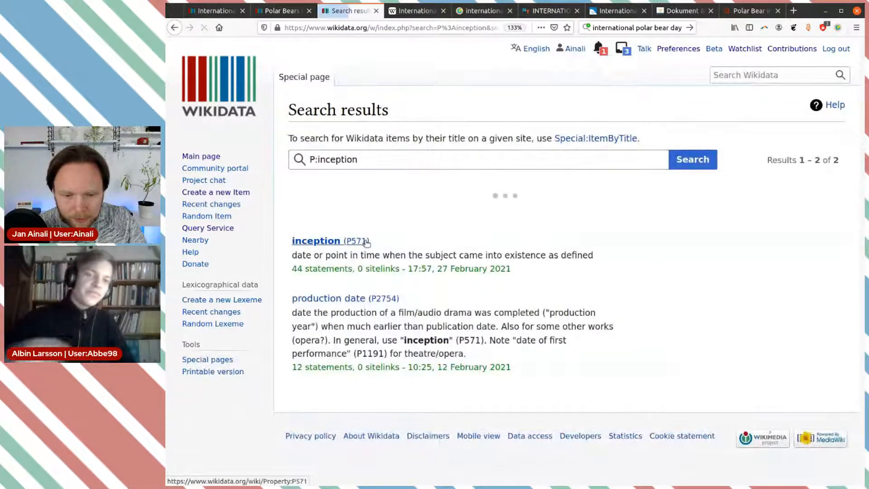
- Move the start time claim to property P571 within the same entity, and reload the item to check its inception statement
{"action": "left_click", "coordinate": [214, 9]}
{"action": "left_click", "coordinate": [534, 288]}
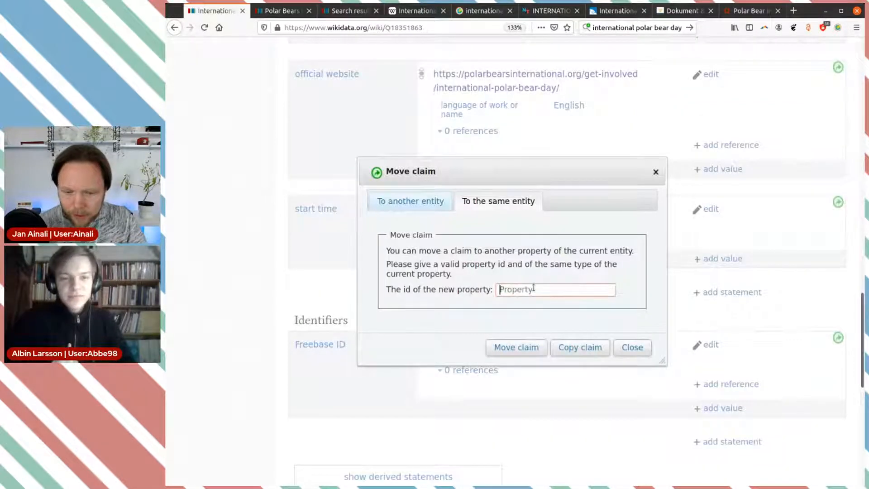
{"action": "type", "text": "P571"}
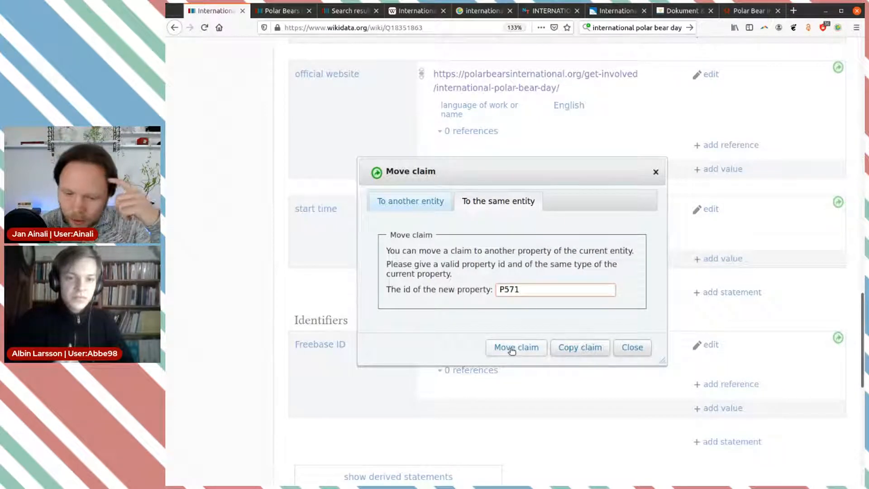
{"action": "left_click", "coordinate": [511, 349]}
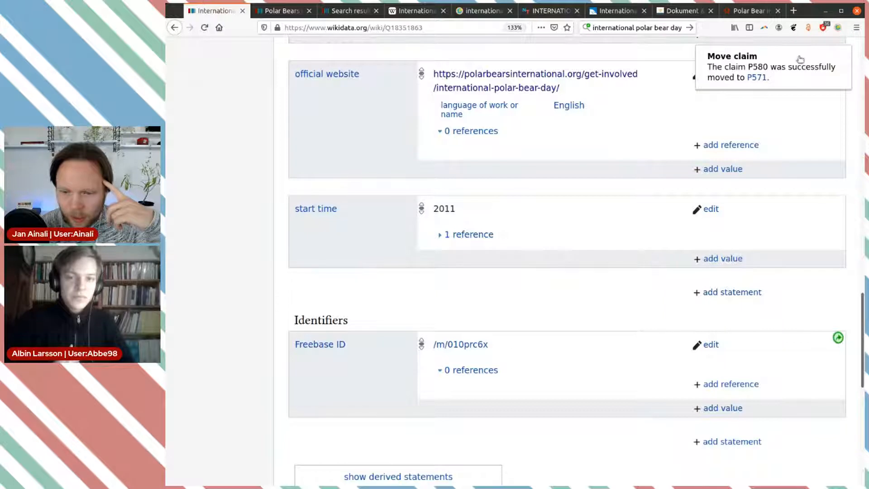
{"action": "left_click", "coordinate": [207, 29]}
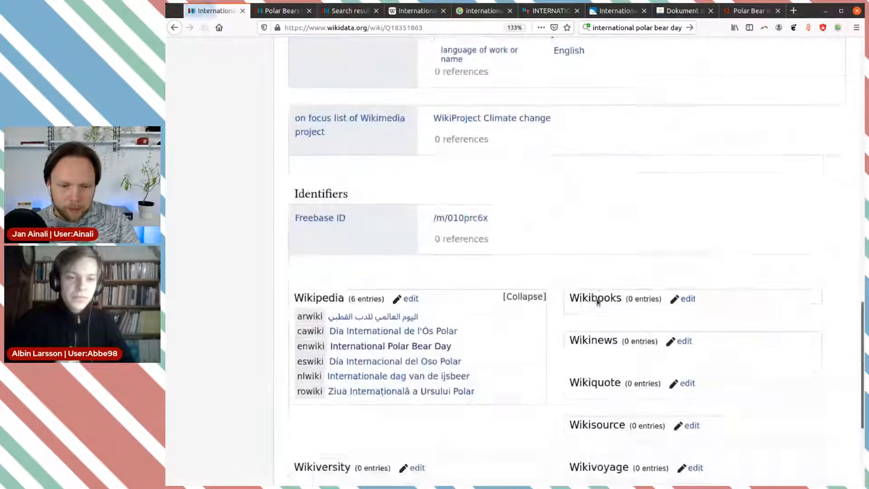
{"action": "scroll", "coordinate": [597, 301], "scroll_direction": "up", "scroll_amount": 10}
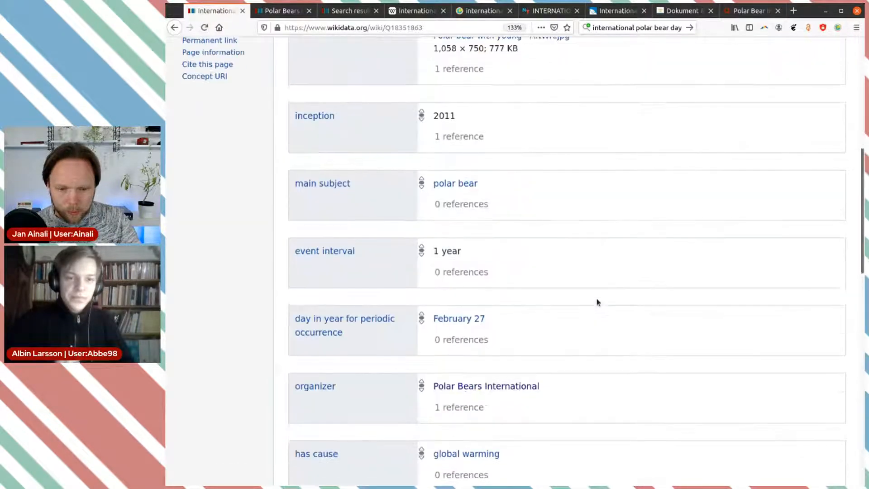
{"action": "scroll", "coordinate": [597, 301], "scroll_direction": "up", "scroll_amount": 5}
{"action": "scroll", "coordinate": [596, 299], "scroll_direction": "down", "scroll_amount": 5}
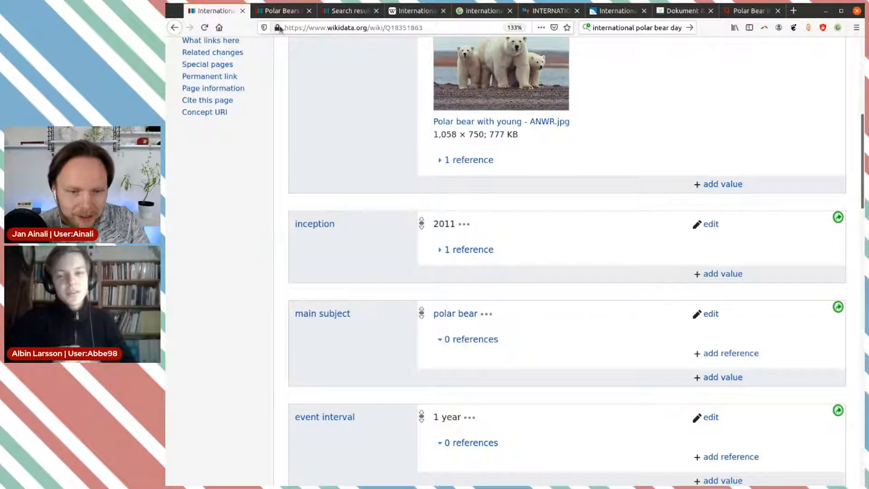
- Examine the existing statements and identifiers on the Polar Bears International item
{"action": "left_click", "coordinate": [282, 10]}
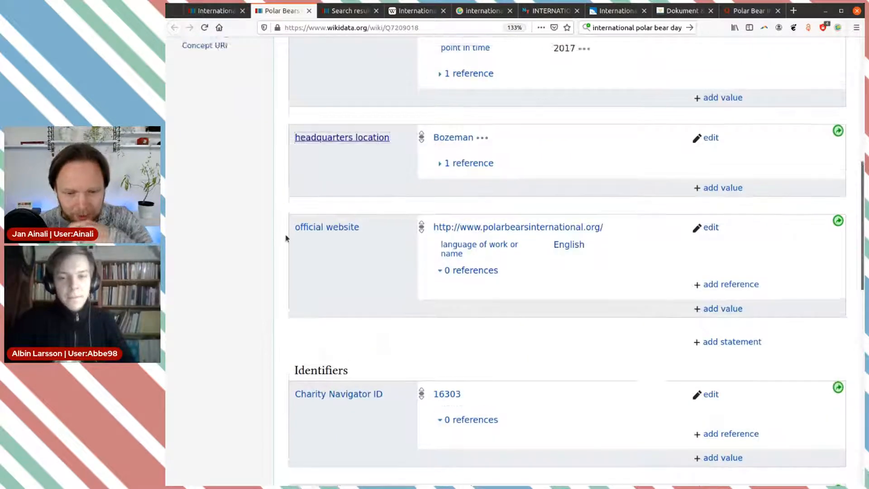
{"action": "scroll", "coordinate": [286, 235], "scroll_direction": "up", "scroll_amount": 7}
{"action": "scroll", "coordinate": [287, 234], "scroll_direction": "down", "scroll_amount": 4}
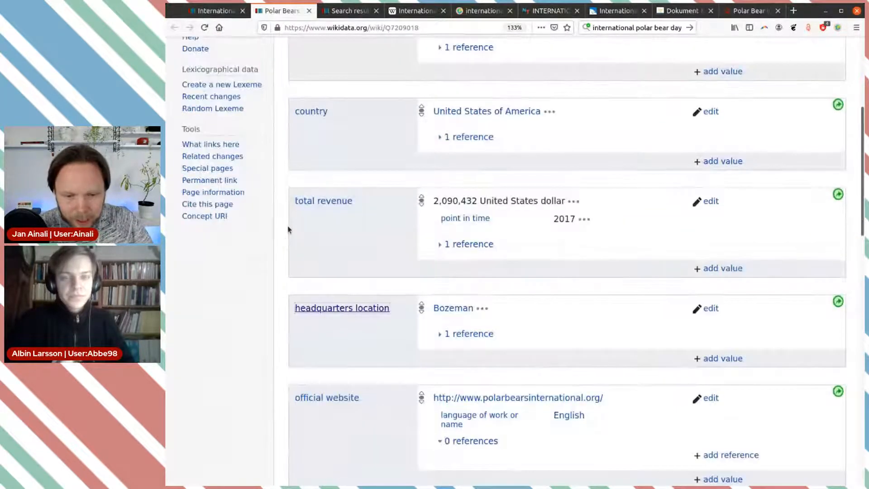
{"action": "scroll", "coordinate": [288, 230], "scroll_direction": "up", "scroll_amount": 4}
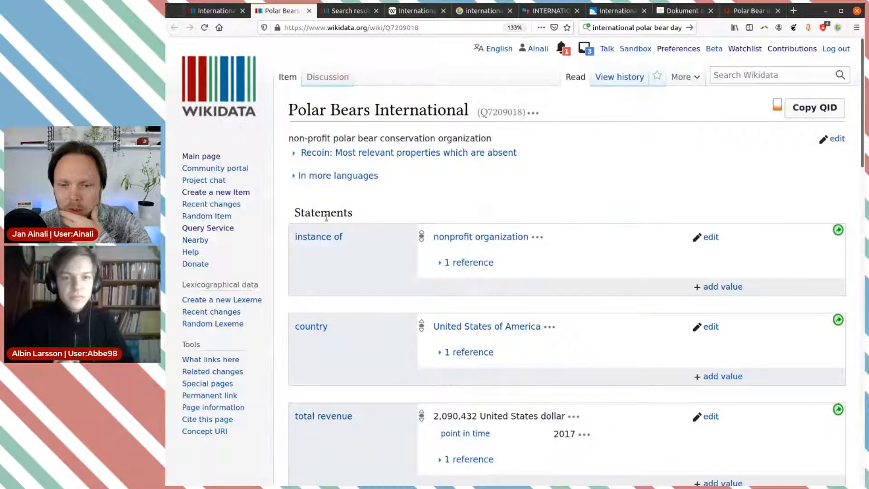
{"action": "scroll", "coordinate": [330, 216], "scroll_direction": "down", "scroll_amount": 10}
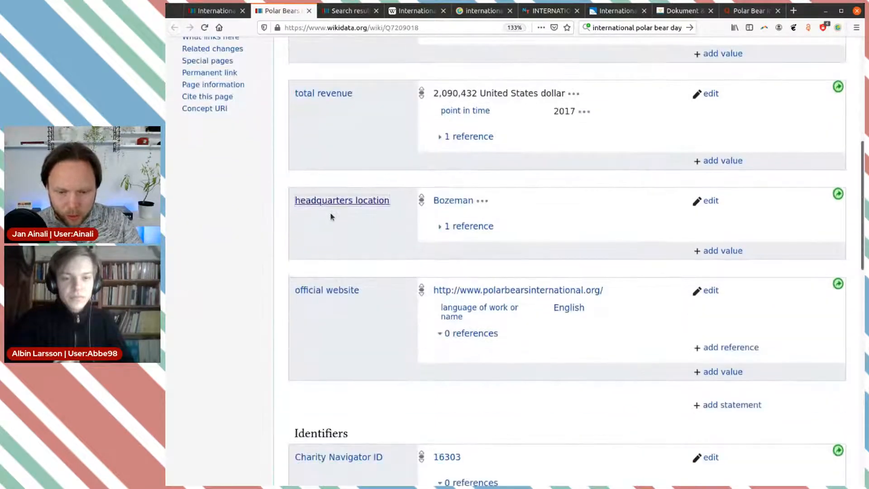
{"action": "scroll", "coordinate": [330, 217], "scroll_direction": "down", "scroll_amount": 3}
{"action": "scroll", "coordinate": [330, 217], "scroll_direction": "up", "scroll_amount": 5}
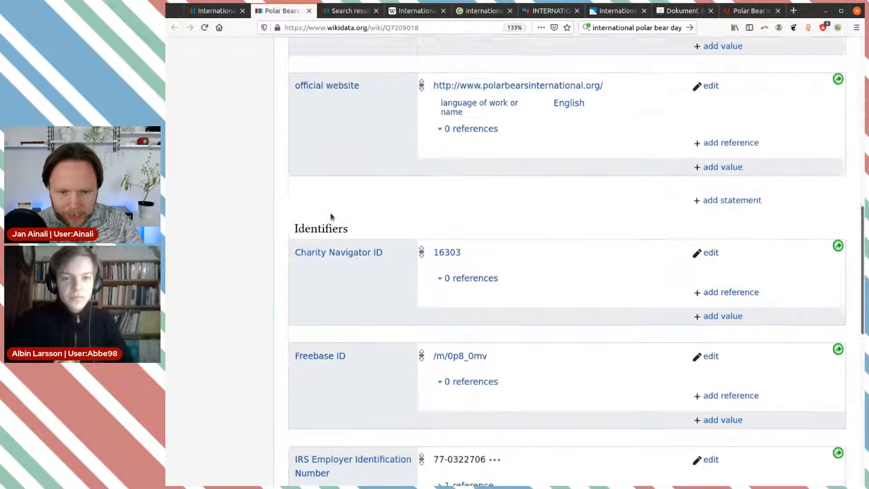
{"action": "scroll", "coordinate": [330, 211], "scroll_direction": "up", "scroll_amount": 3}
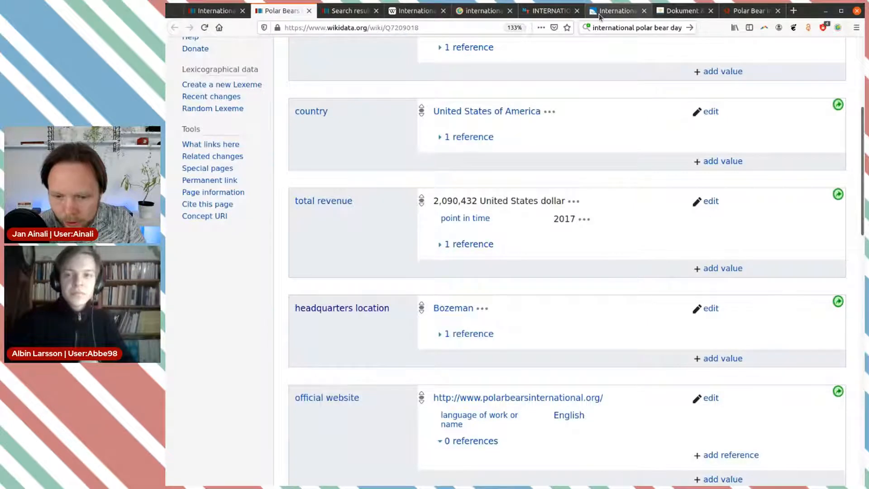
- Open Polar Bears International's Twitter profile in a separate tab from the organization's website footer and check its username in the URL
{"action": "left_click", "coordinate": [617, 11]}
{"action": "scroll", "coordinate": [623, 164], "scroll_direction": "down", "scroll_amount": 20}
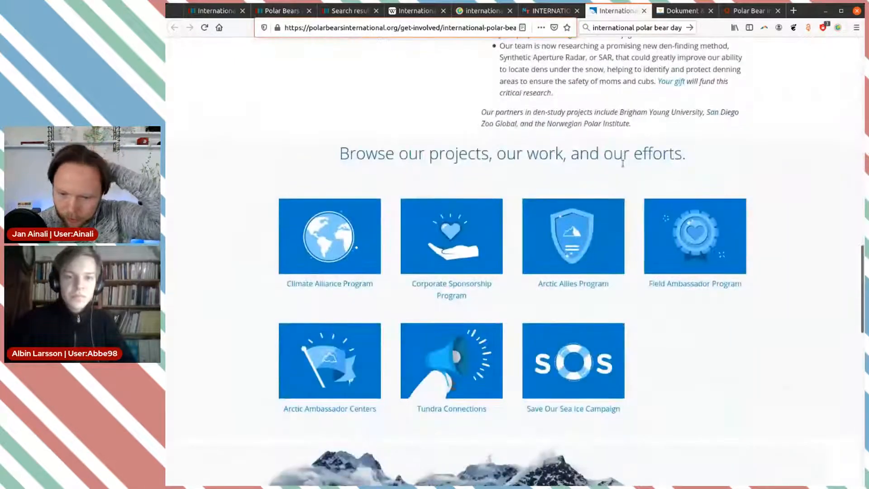
{"action": "scroll", "coordinate": [622, 166], "scroll_direction": "down", "scroll_amount": 8}
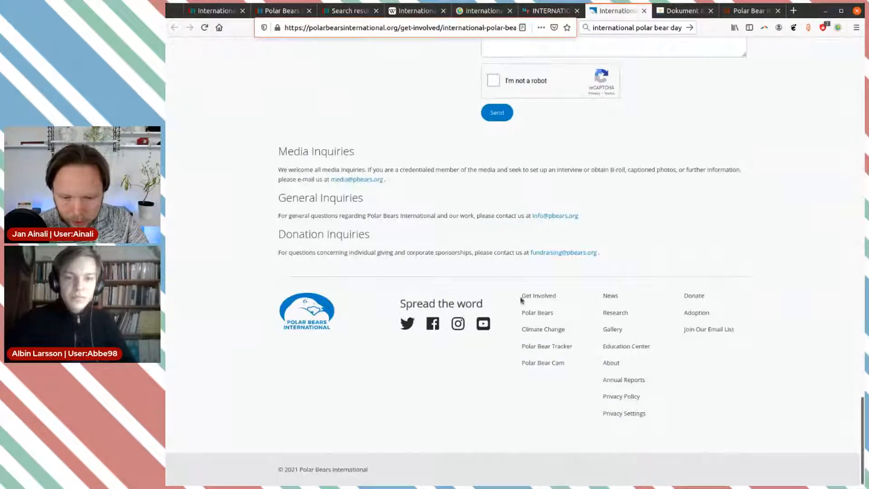
{"action": "right_click", "coordinate": [407, 326]}
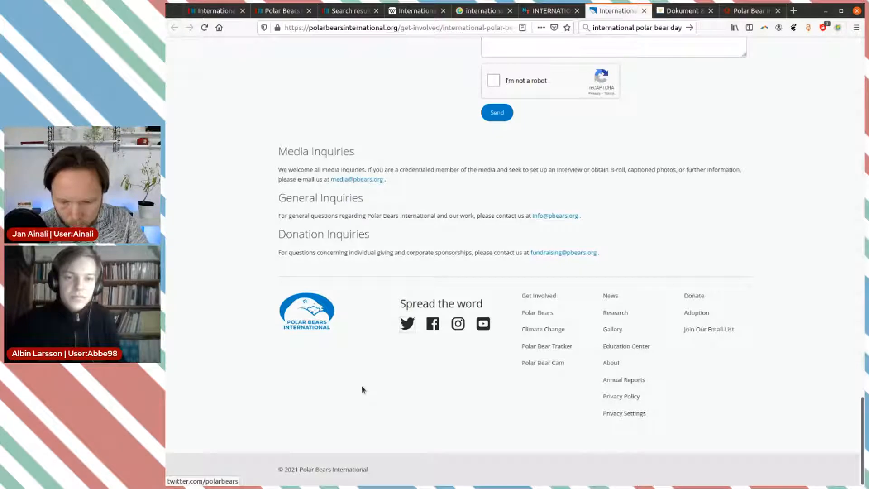
{"action": "middle_click", "coordinate": [408, 324]}
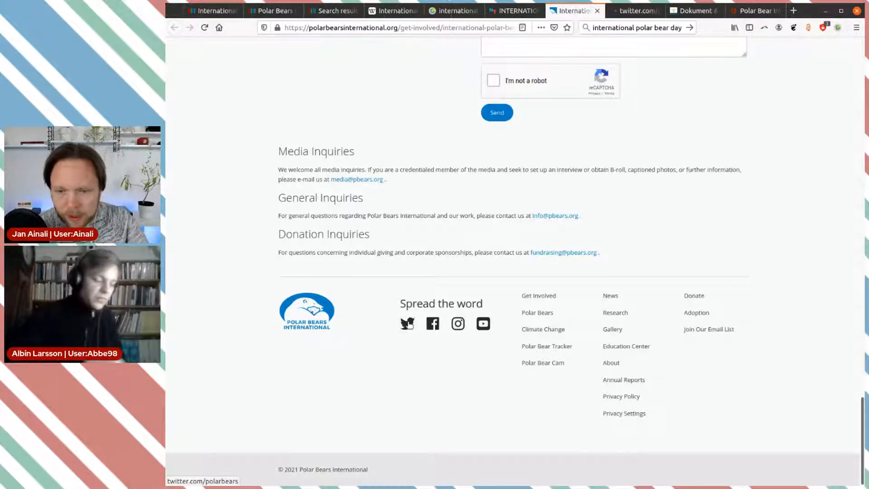
{"action": "left_click", "coordinate": [354, 29]}
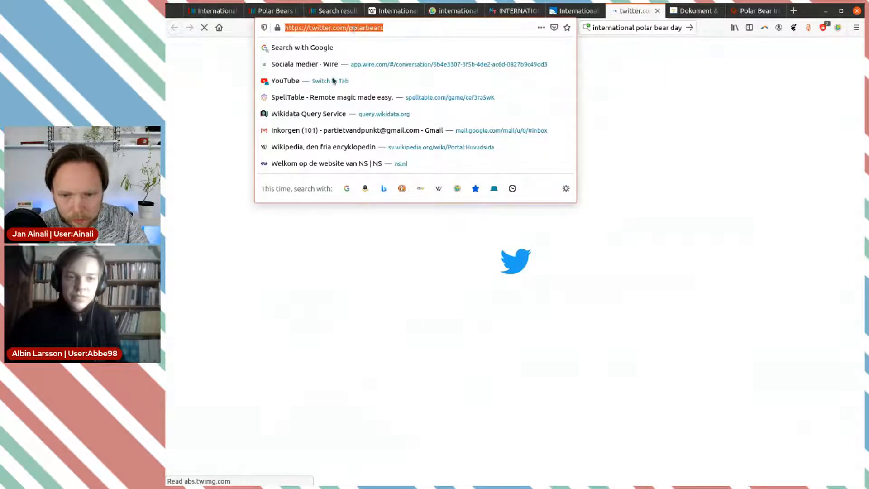
{"action": "left_click", "coordinate": [198, 180]}
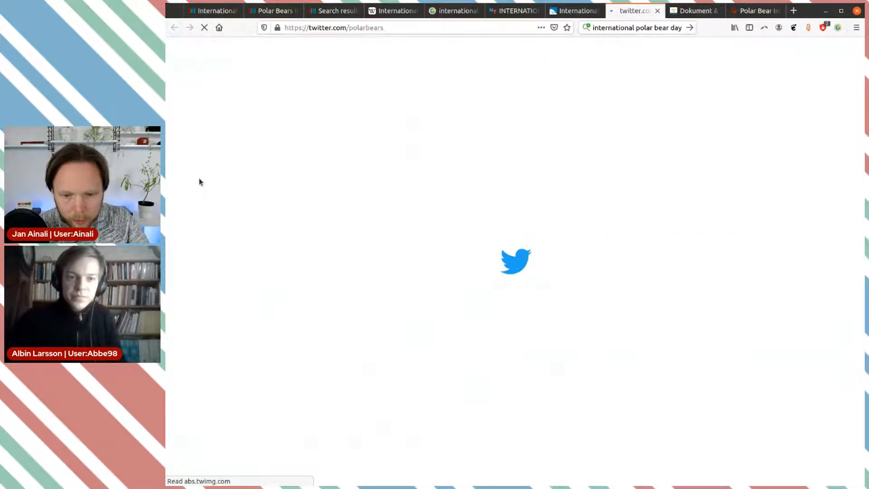
- On the Polar Bears International item, add a Twitter username statement with the value polarbears
{"action": "left_click", "coordinate": [276, 10]}
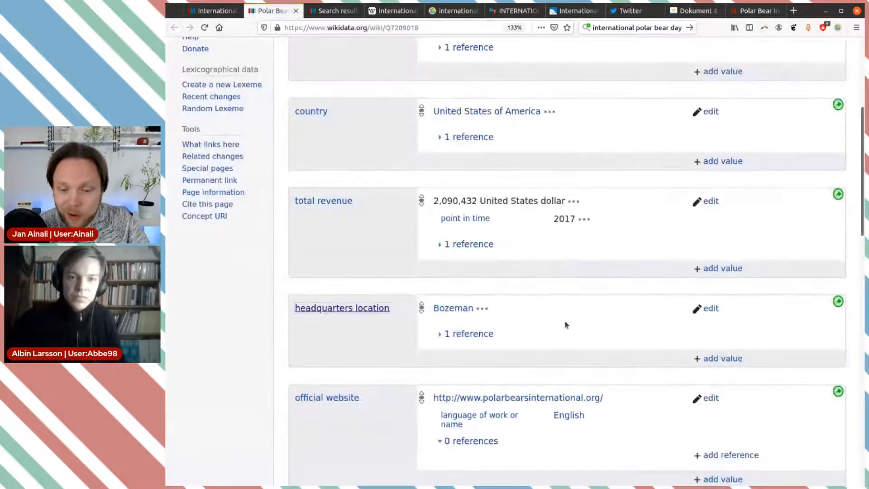
{"action": "scroll", "coordinate": [565, 325], "scroll_direction": "down", "scroll_amount": 6}
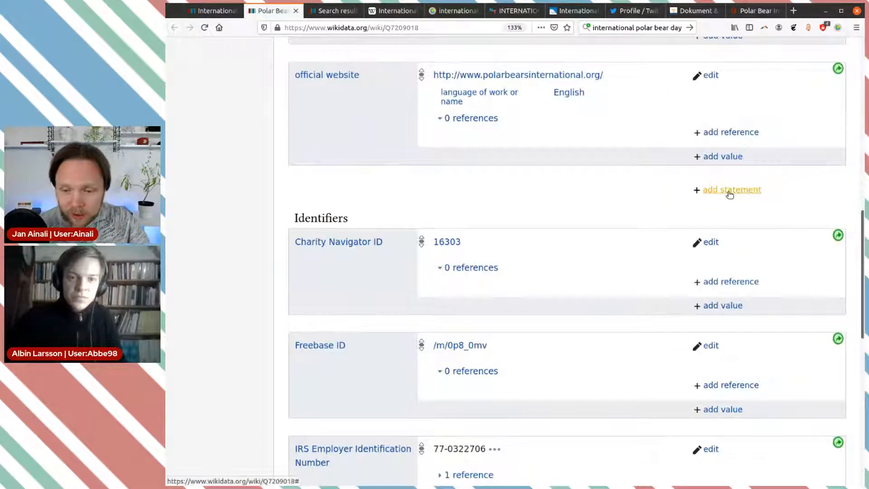
{"action": "left_click", "coordinate": [730, 190]}
{"action": "type", "text": "t"}
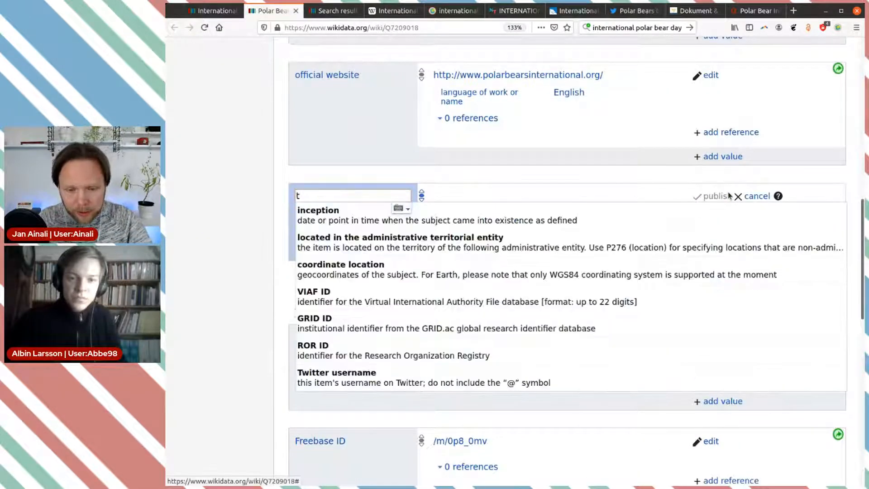
{"action": "type", "text": "w"}
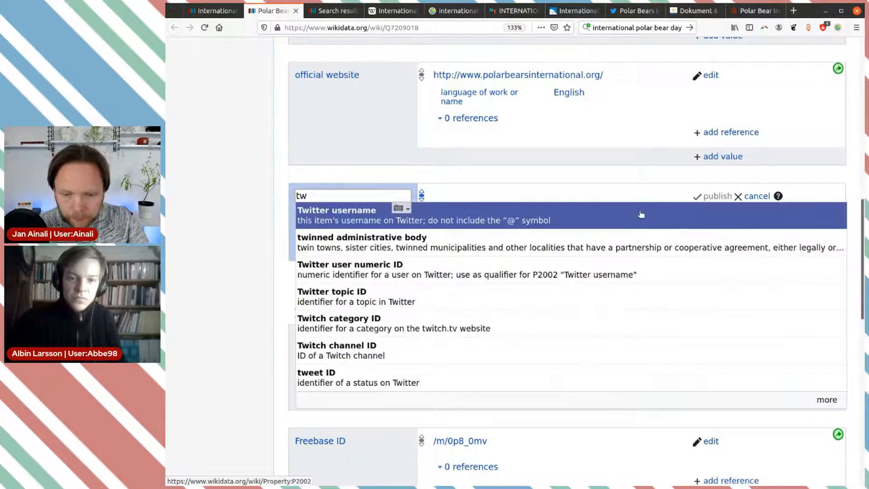
{"action": "left_click", "coordinate": [640, 213]}
{"action": "type", "text": "polarbears"}
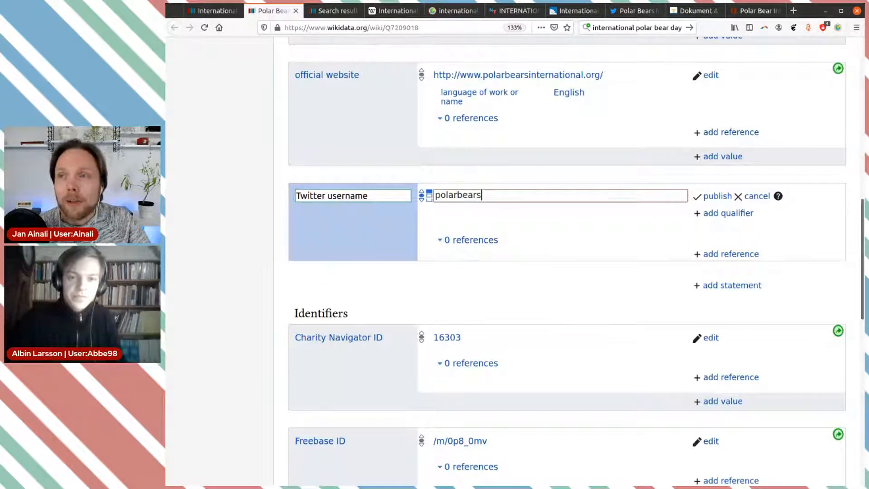
{"action": "key", "text": "alt+Tab"}
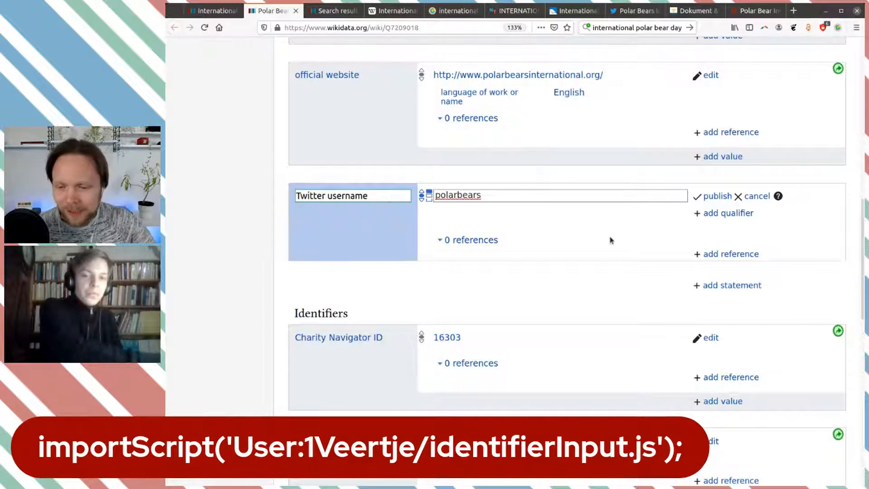
- Add the qualifier start time: May 2009 to the Twitter username statement, copying the joined date from the Twitter profile
{"action": "left_click", "coordinate": [742, 213]}
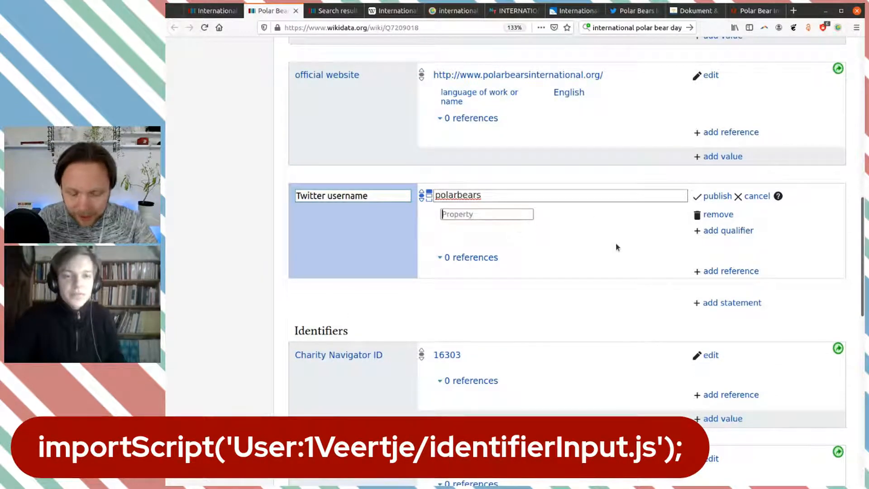
{"action": "type", "text": "start"}
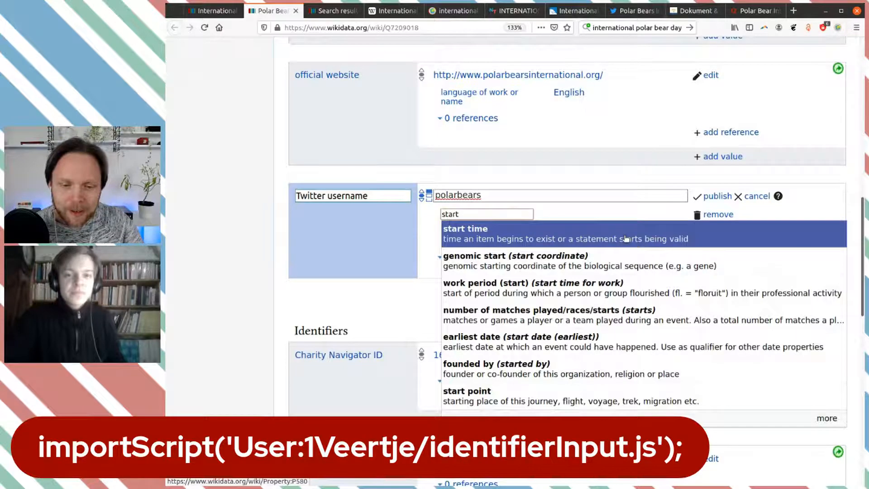
{"action": "left_click", "coordinate": [626, 239]}
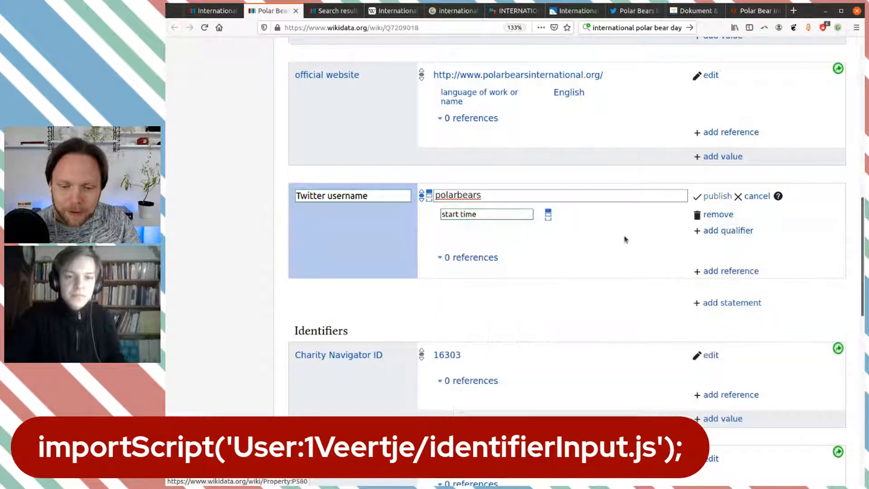
{"action": "left_click", "coordinate": [610, 15]}
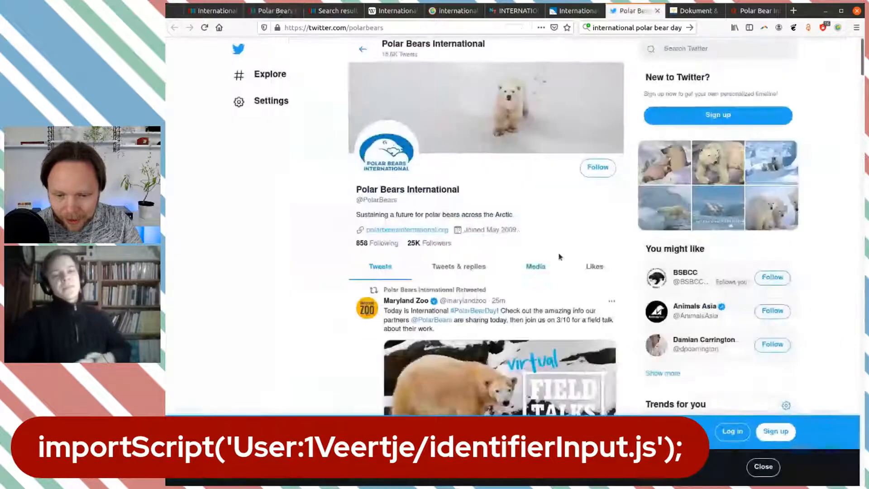
{"action": "left_click_drag", "start_coordinate": [517, 230], "coordinate": [488, 230]}
{"action": "key", "text": "ctrl+c"}
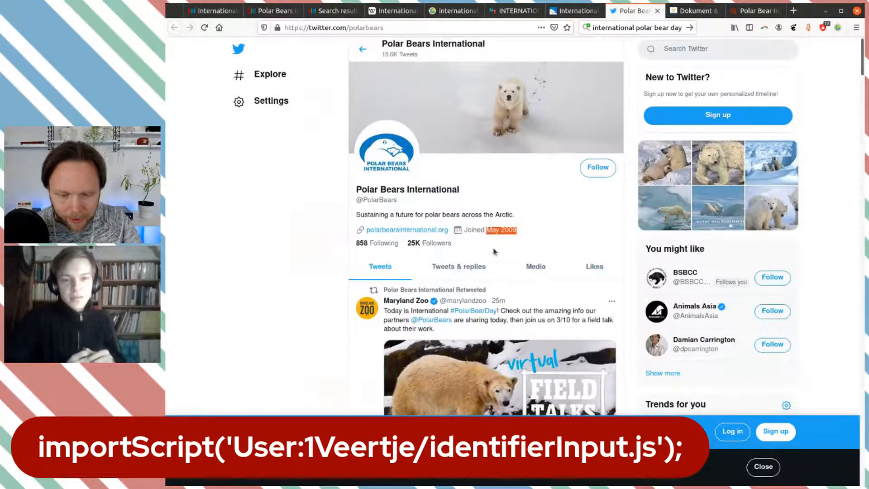
{"action": "left_click", "coordinate": [272, 10]}
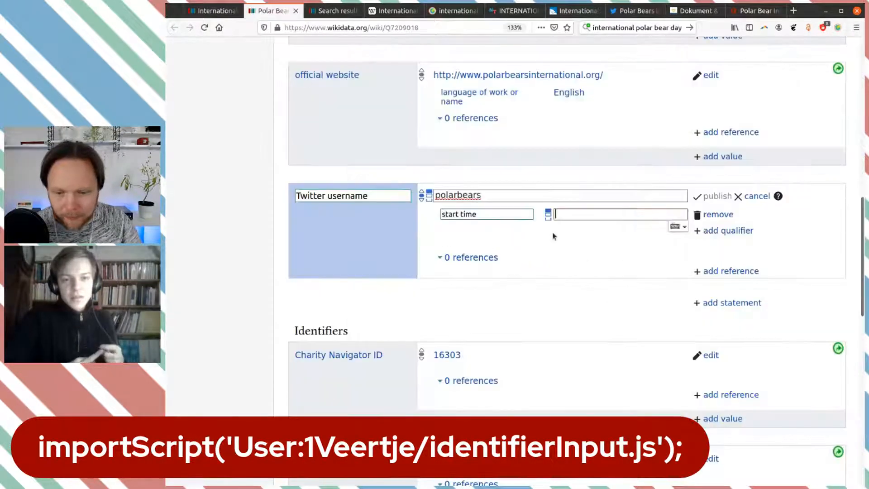
{"action": "left_click", "coordinate": [590, 209]}
{"action": "key", "text": "ctrl+v"}
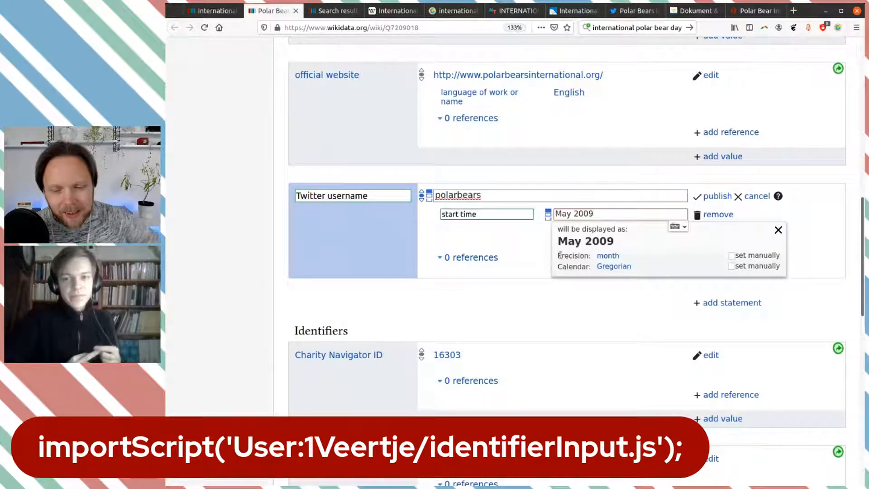
{"action": "left_click", "coordinate": [519, 233]}
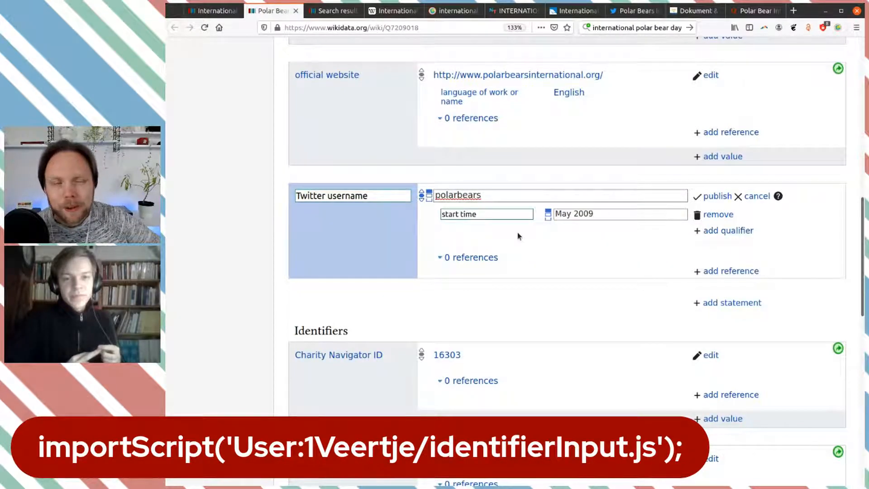
- Look over the Polar Bears International Twitter profile's account details again
{"action": "left_click", "coordinate": [629, 15]}
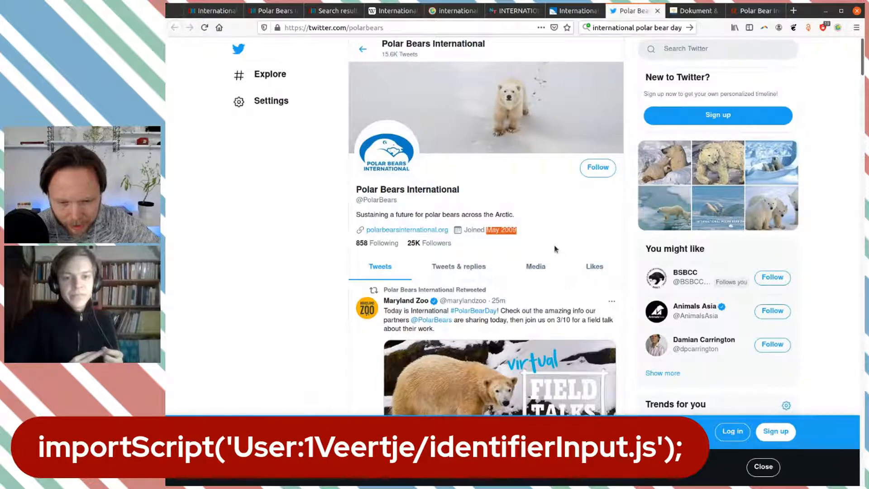
{"action": "scroll", "coordinate": [556, 250], "scroll_direction": "down", "scroll_amount": 1}
{"action": "scroll", "coordinate": [556, 249], "scroll_direction": "up", "scroll_amount": 1}
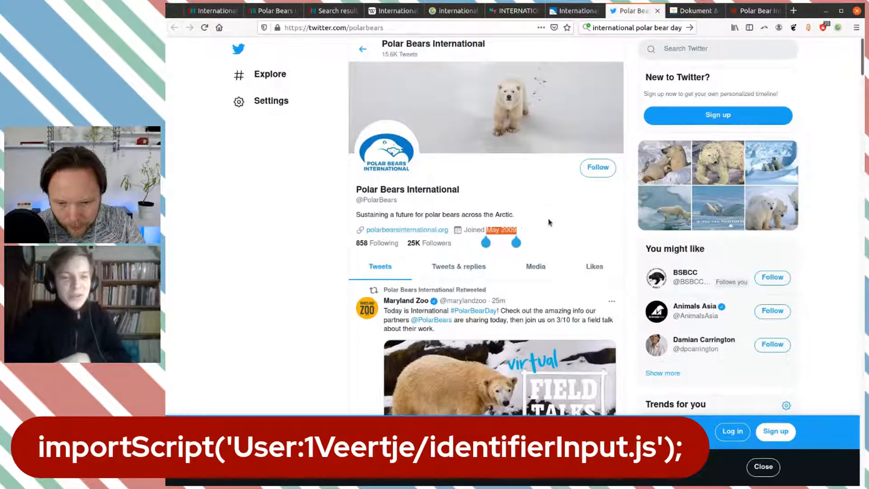
{"action": "left_click", "coordinate": [532, 225]}
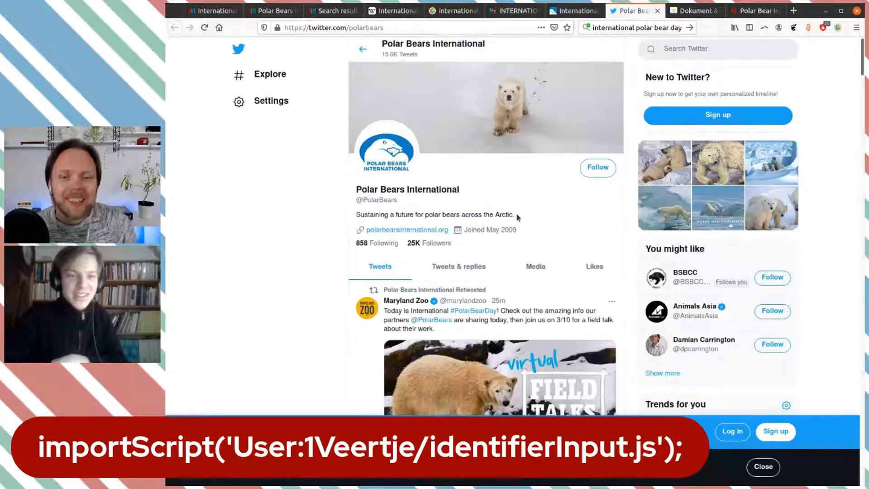
- Publish the Twitter username statement with its start time qualifier on the Polar Bears International item and read its constraint suggestion
{"action": "left_click", "coordinate": [270, 10]}
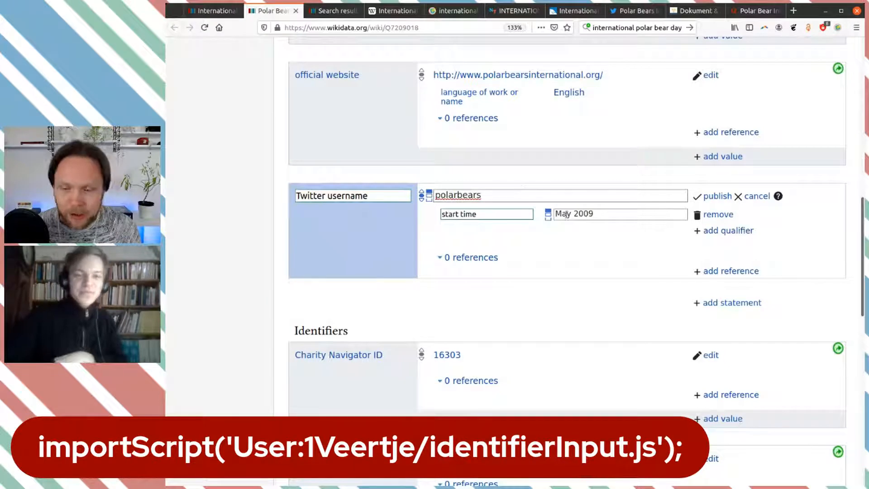
{"action": "left_click", "coordinate": [721, 197]}
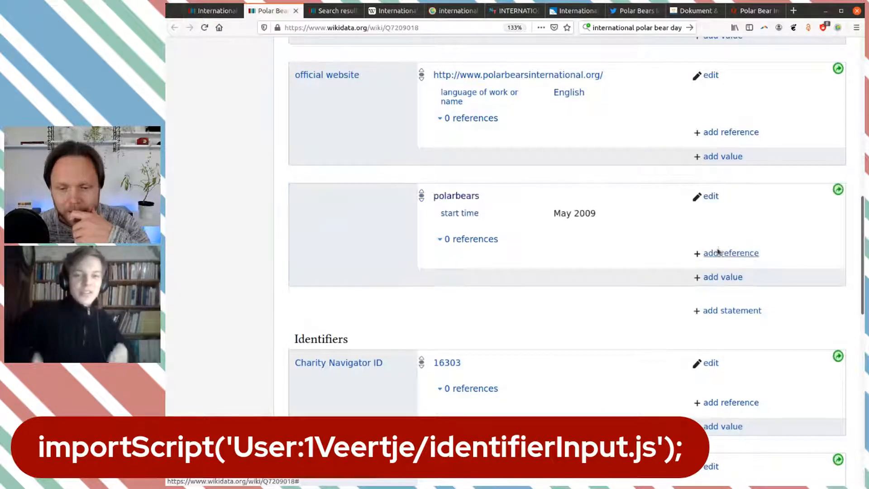
{"action": "left_click", "coordinate": [497, 200]}
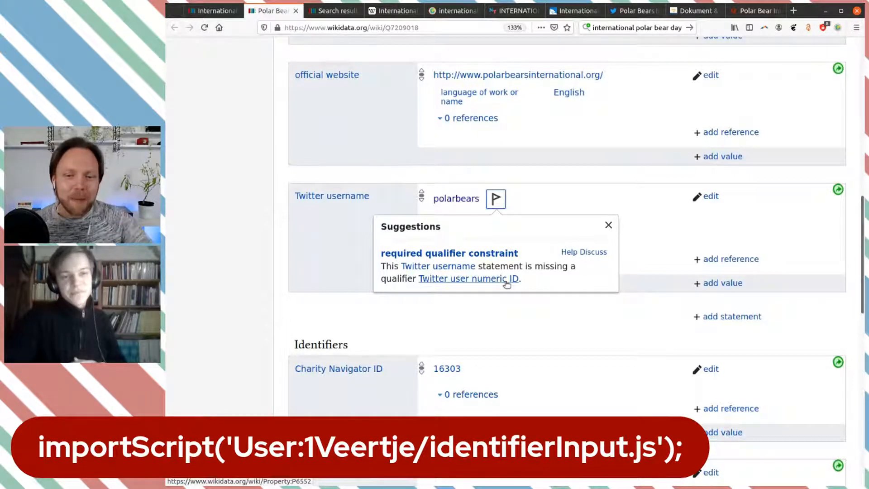
{"action": "left_click", "coordinate": [621, 316]}
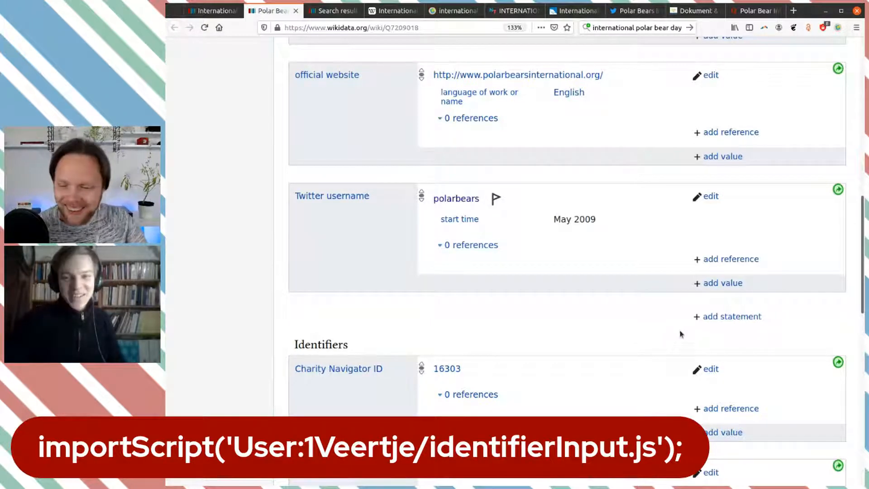
- Close the Twitter profile and publish a Facebook ID statement with the value PolarBearsInternational, using the Facebook link from the organization's website footer
{"action": "left_click", "coordinate": [634, 10]}
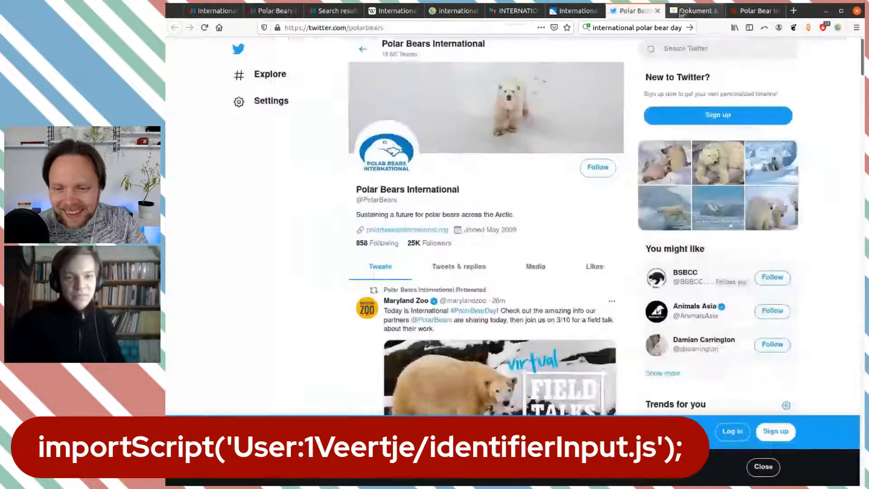
{"action": "middle_click", "coordinate": [634, 13]}
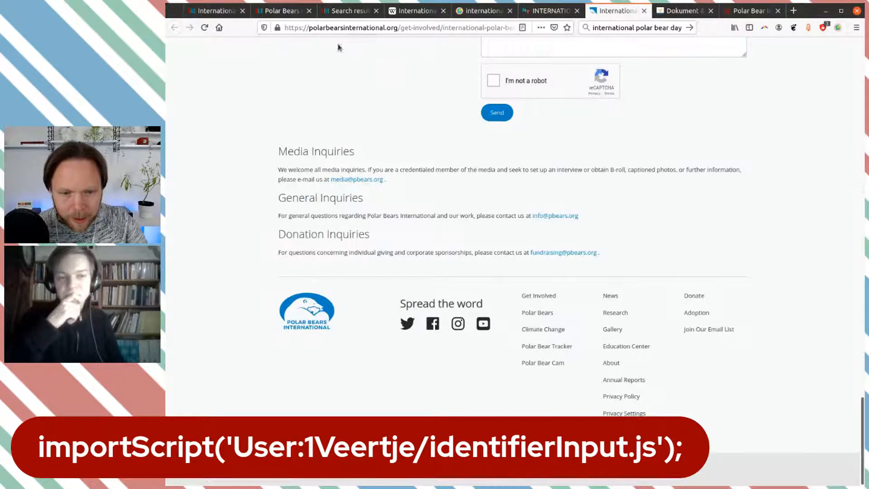
{"action": "left_click", "coordinate": [285, 12]}
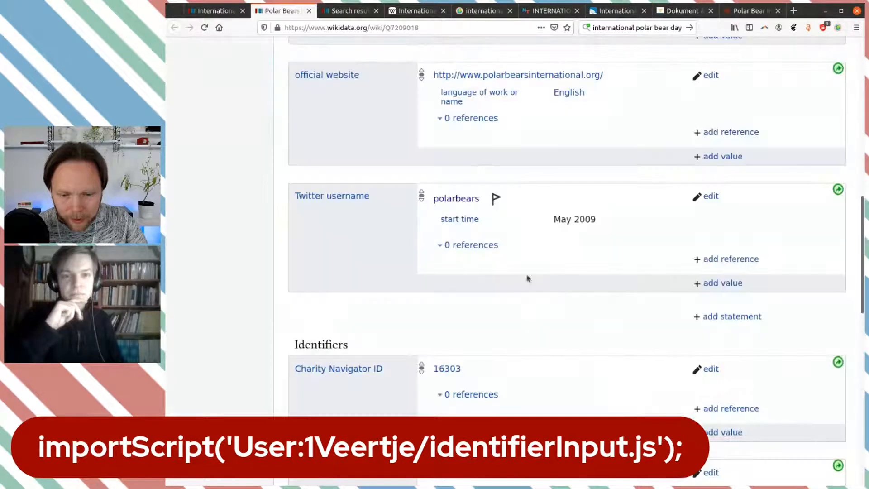
{"action": "left_click", "coordinate": [719, 315]}
{"action": "type", "text": "face"}
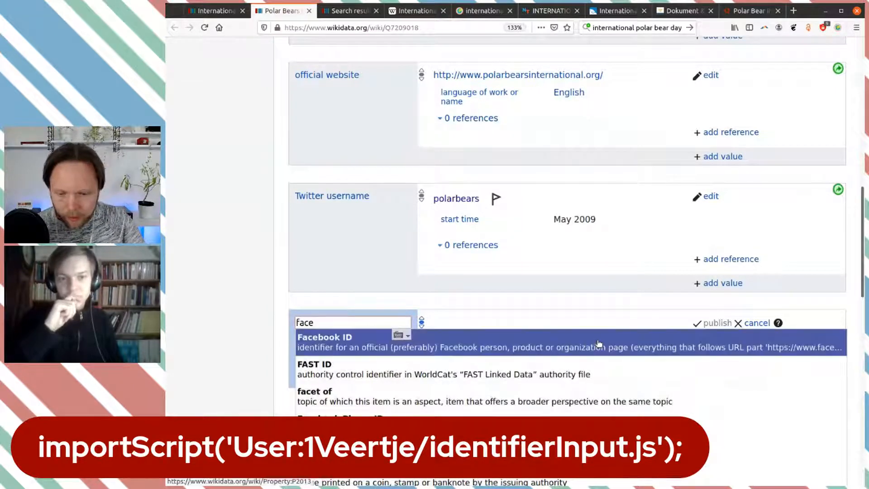
{"action": "left_click", "coordinate": [597, 341]}
{"action": "type", "text": "http://www.facebook.com/PolarBearsInternational"}
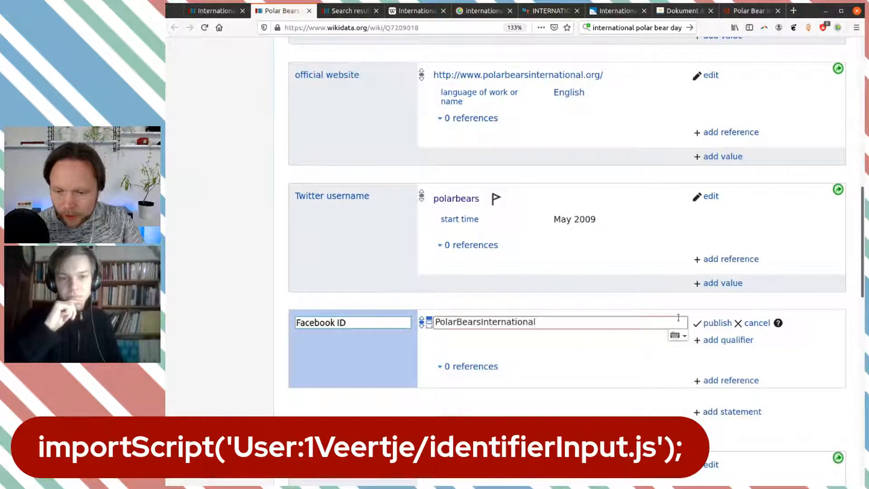
{"action": "left_click", "coordinate": [717, 323]}
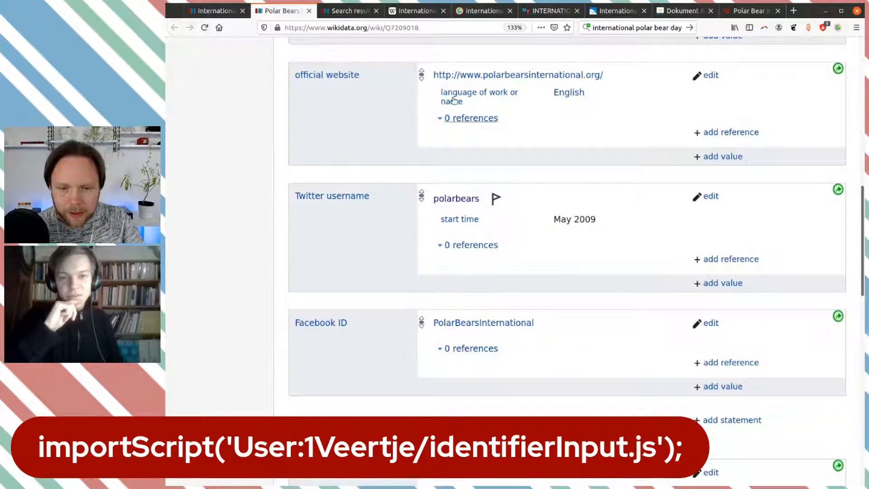
- Take the Instagram link from the organization's website footer and publish an Instagram username statement with the value polarbearsinternational on its Wikidata item
{"action": "left_click", "coordinate": [618, 10]}
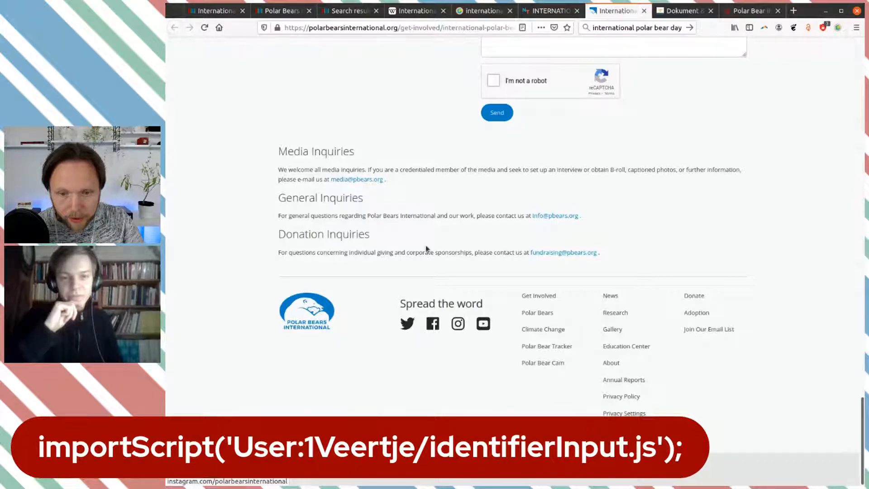
{"action": "left_click", "coordinate": [282, 10]}
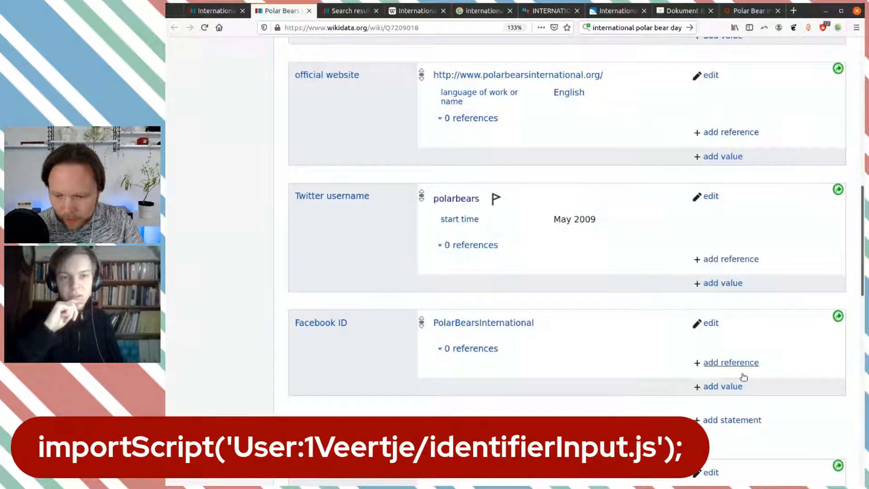
{"action": "left_click", "coordinate": [716, 420]}
{"action": "scroll", "coordinate": [659, 323], "scroll_direction": "down", "scroll_amount": 5}
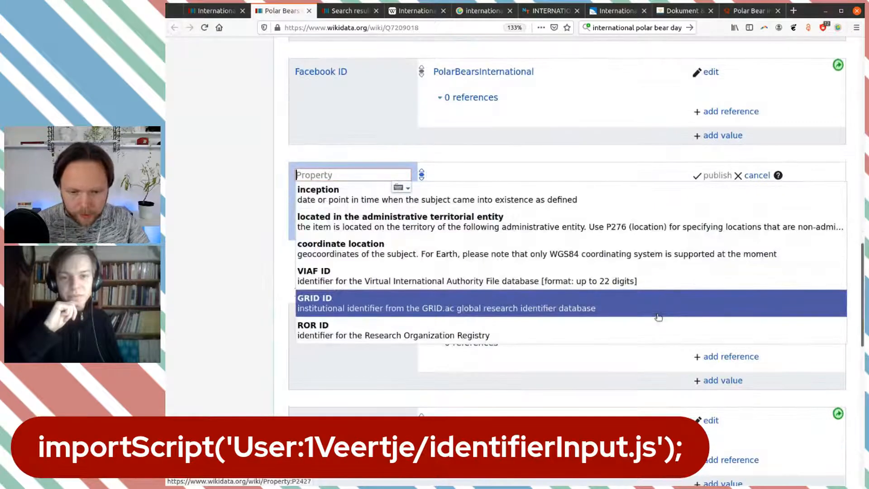
{"action": "type", "text": "inst"}
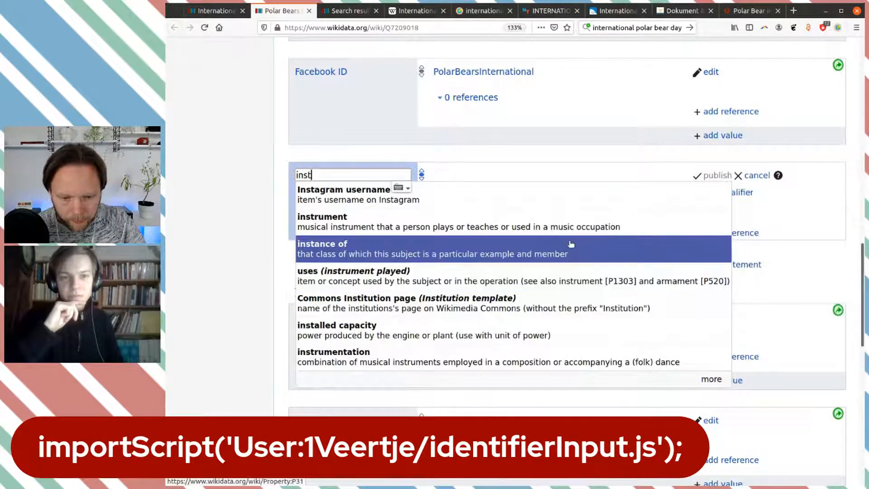
{"action": "left_click", "coordinate": [528, 197]}
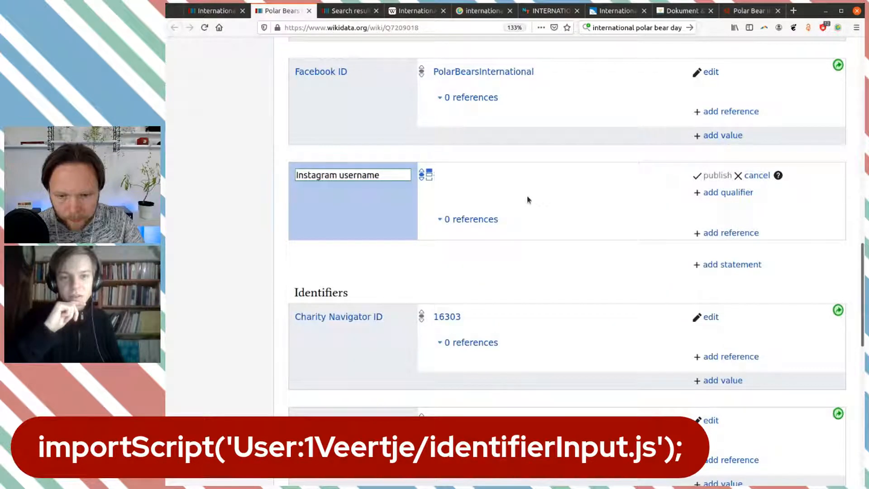
{"action": "type", "text": "polarbearsinternational"}
{"action": "left_click", "coordinate": [717, 176]}
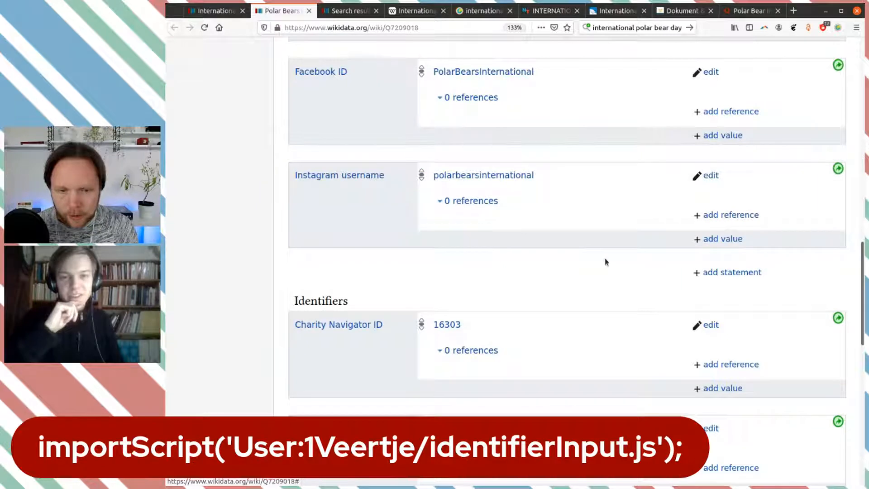
- On the International Polar Bear Day item, expand Recoin's list of most relevant absent properties and review the suggestions
{"action": "scroll", "coordinate": [607, 259], "scroll_direction": "up", "scroll_amount": 2}
{"action": "scroll", "coordinate": [559, 241], "scroll_direction": "up", "scroll_amount": 5}
{"action": "left_click", "coordinate": [212, 10]}
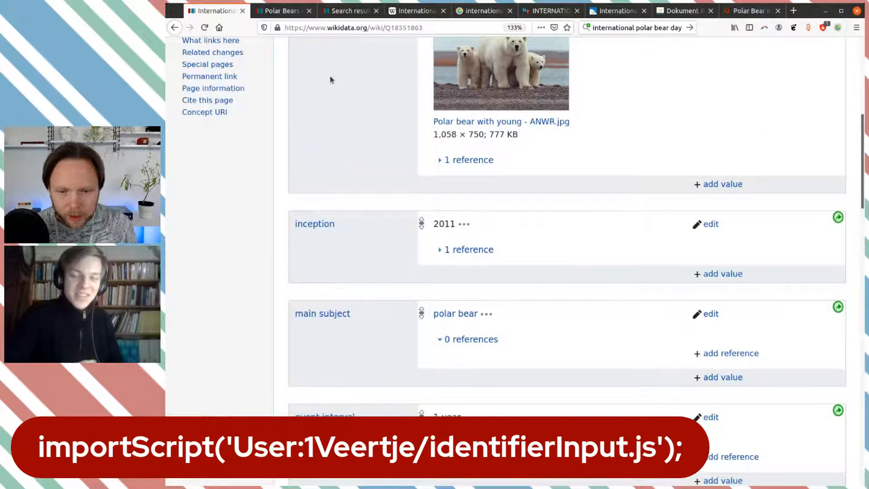
{"action": "scroll", "coordinate": [330, 80], "scroll_direction": "up", "scroll_amount": 8}
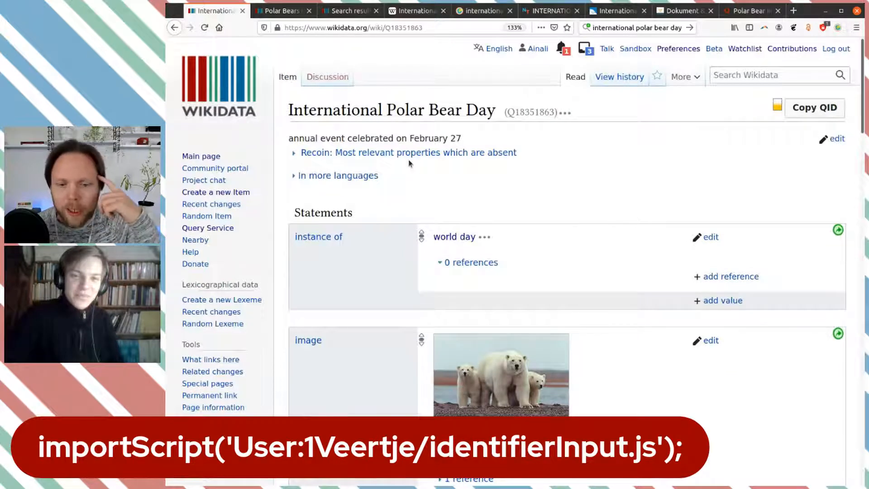
{"action": "left_click", "coordinate": [318, 153]}
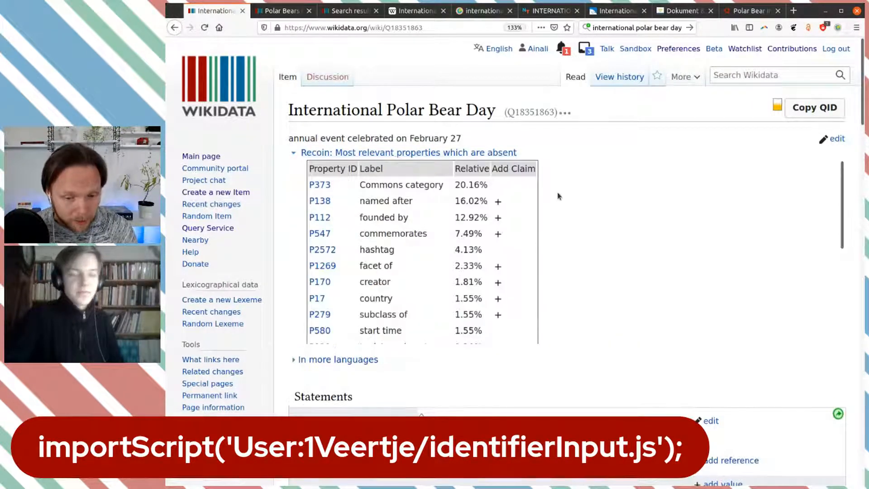
{"action": "left_click_drag", "start_coordinate": [413, 201], "coordinate": [358, 204]}
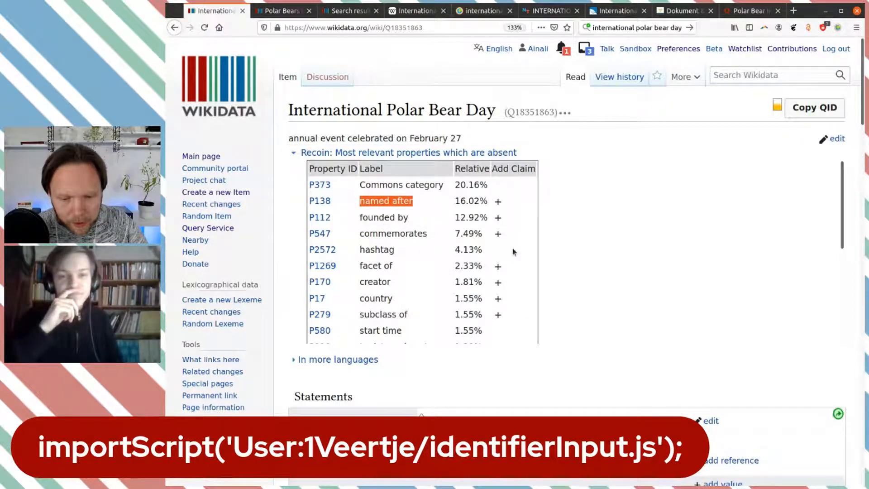
{"action": "scroll", "coordinate": [547, 255], "scroll_direction": "down", "scroll_amount": 3}
{"action": "scroll", "coordinate": [547, 255], "scroll_direction": "up", "scroll_amount": 3}
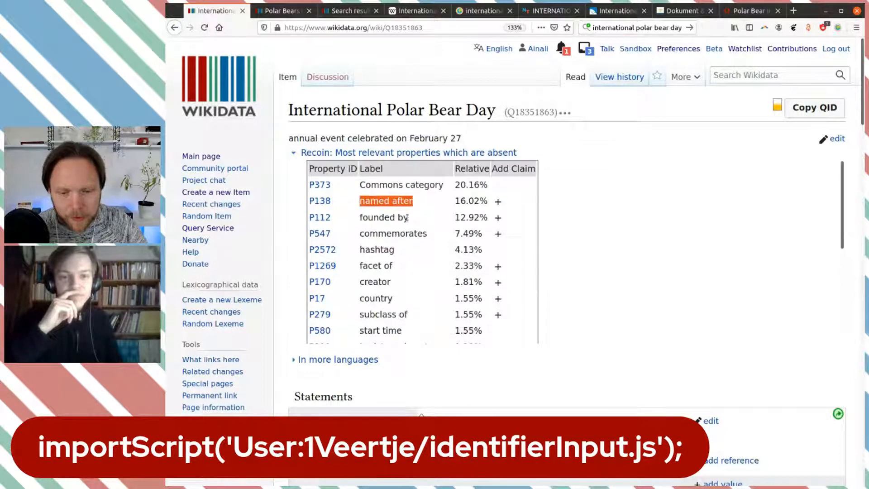
{"action": "scroll", "coordinate": [566, 267], "scroll_direction": "down", "scroll_amount": 10}
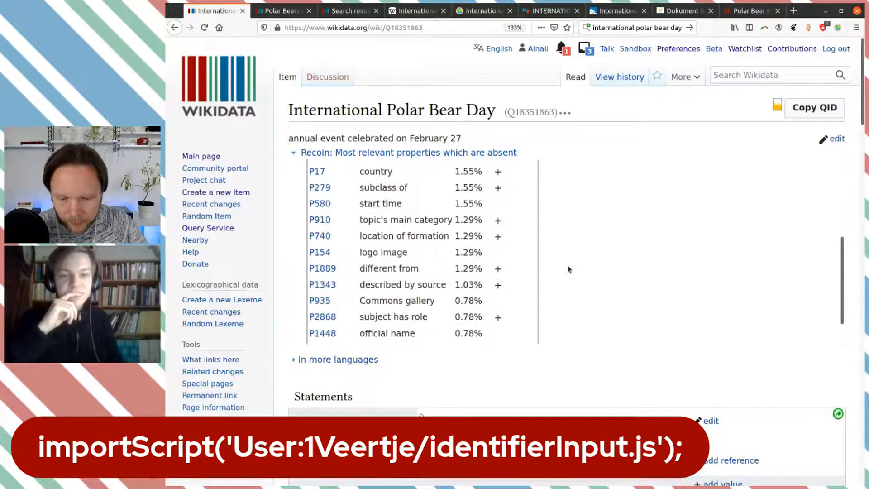
- Open the CBC article cited as the organizer statement's reference, read through its text and sources, and return to the item's statements
{"action": "scroll", "coordinate": [626, 300], "scroll_direction": "down", "scroll_amount": 5}
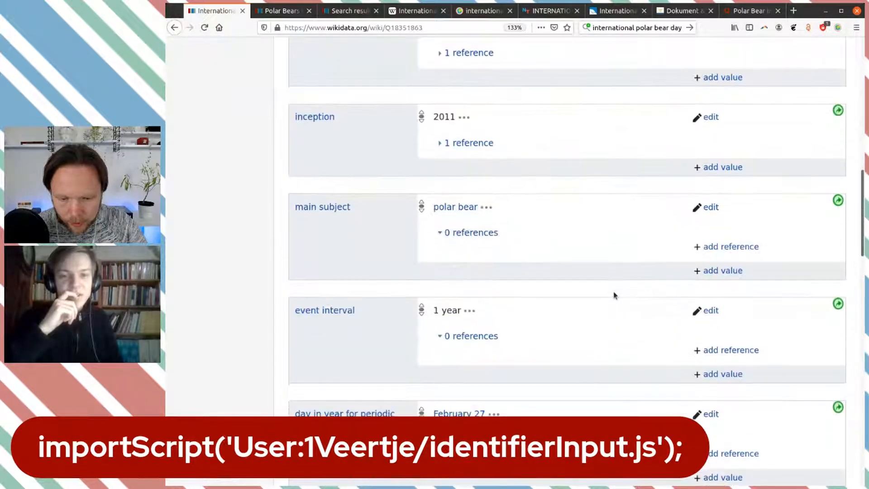
{"action": "scroll", "coordinate": [604, 301], "scroll_direction": "down", "scroll_amount": 6}
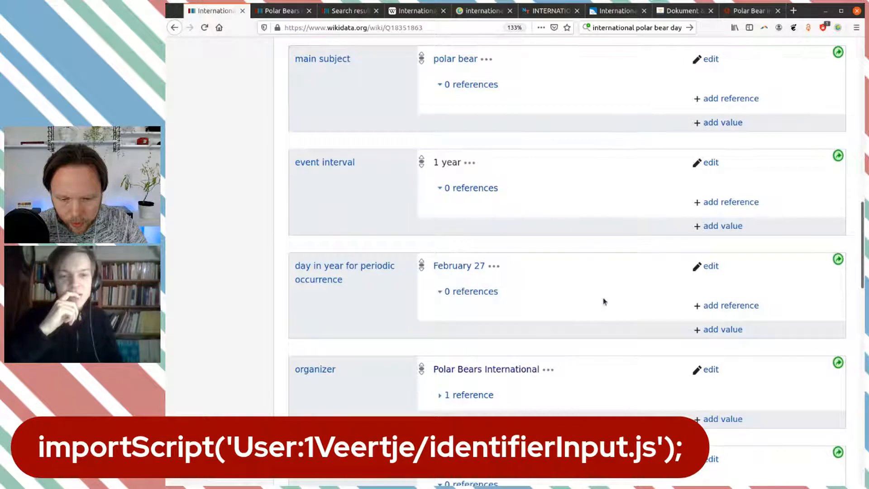
{"action": "left_click", "coordinate": [486, 294]}
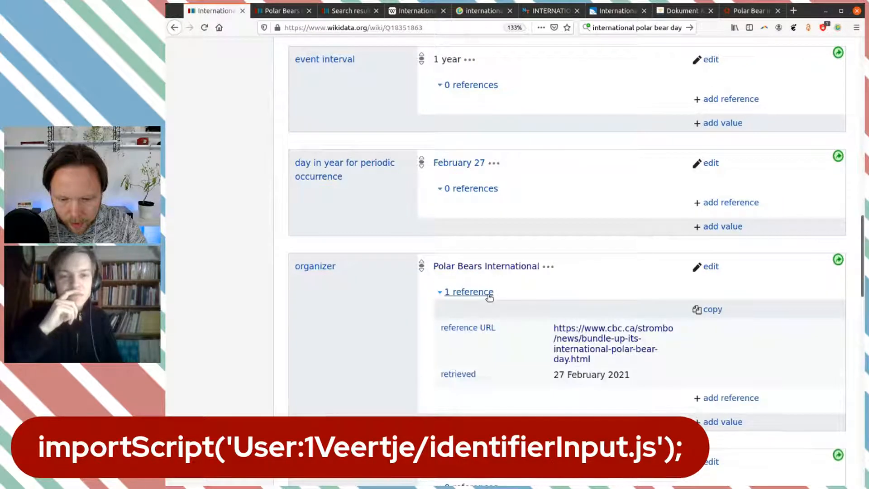
{"action": "middle_click", "coordinate": [602, 336]}
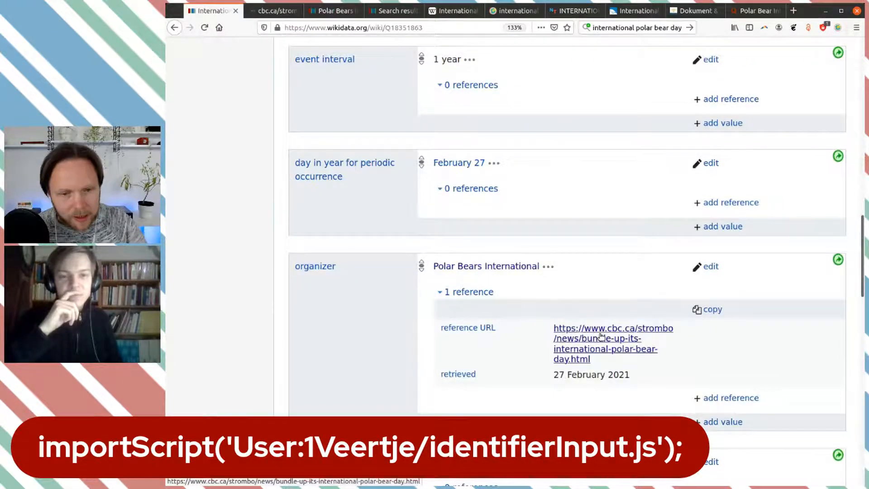
{"action": "key", "text": "ctrl+Tab"}
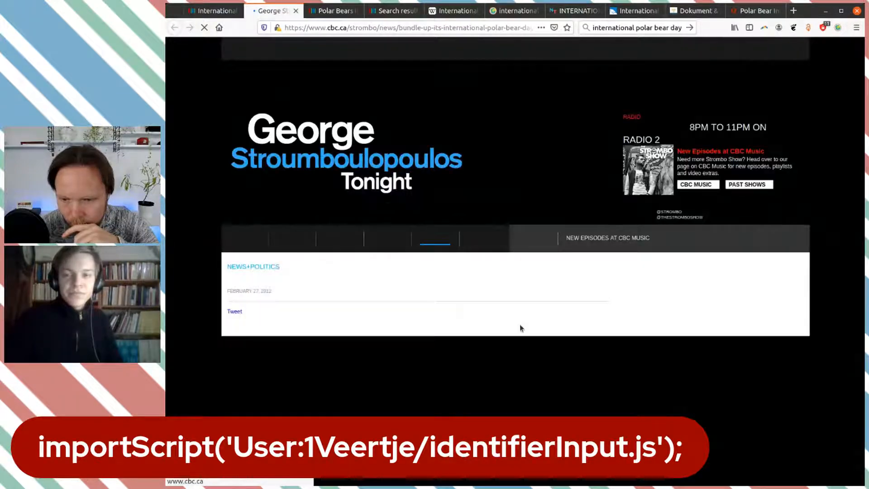
{"action": "scroll", "coordinate": [508, 321], "scroll_direction": "down", "scroll_amount": 3}
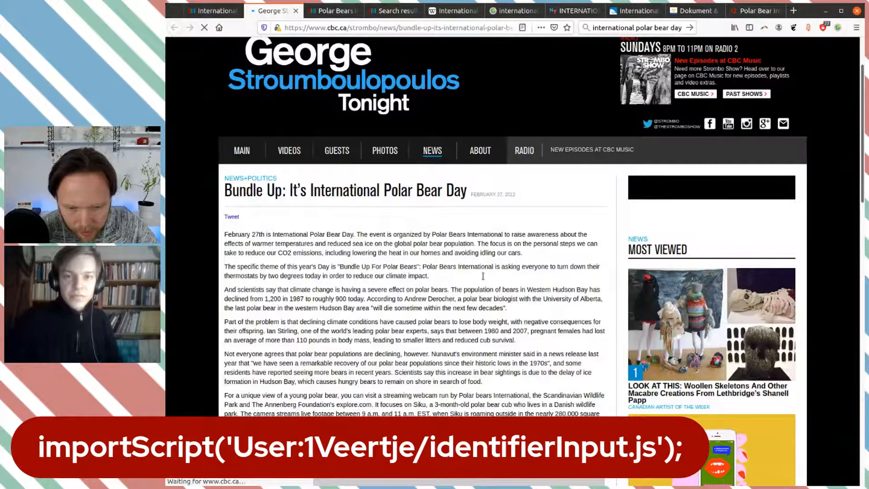
{"action": "scroll", "coordinate": [337, 275], "scroll_direction": "down", "scroll_amount": 2}
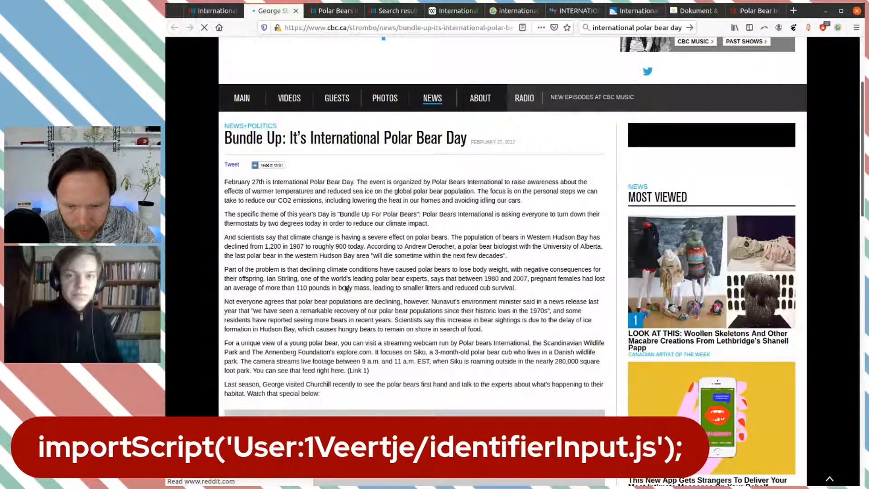
{"action": "scroll", "coordinate": [329, 257], "scroll_direction": "down", "scroll_amount": 4}
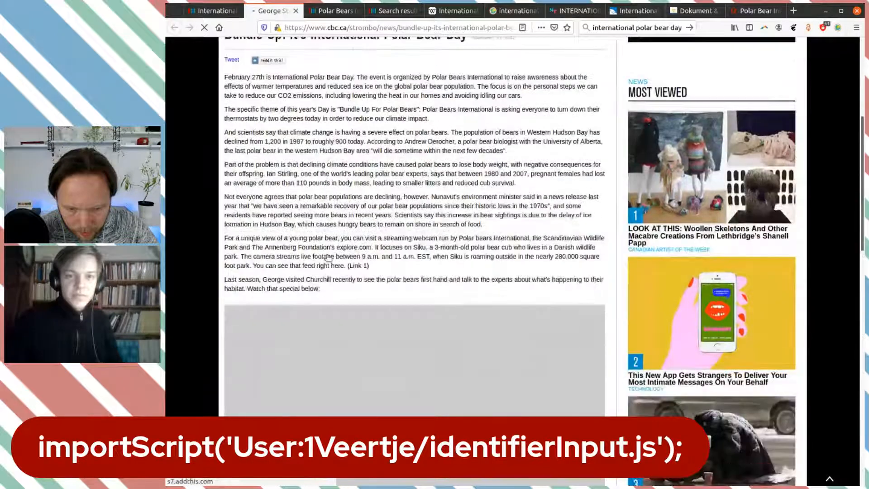
{"action": "left_click_drag", "start_coordinate": [370, 238], "coordinate": [561, 239]}
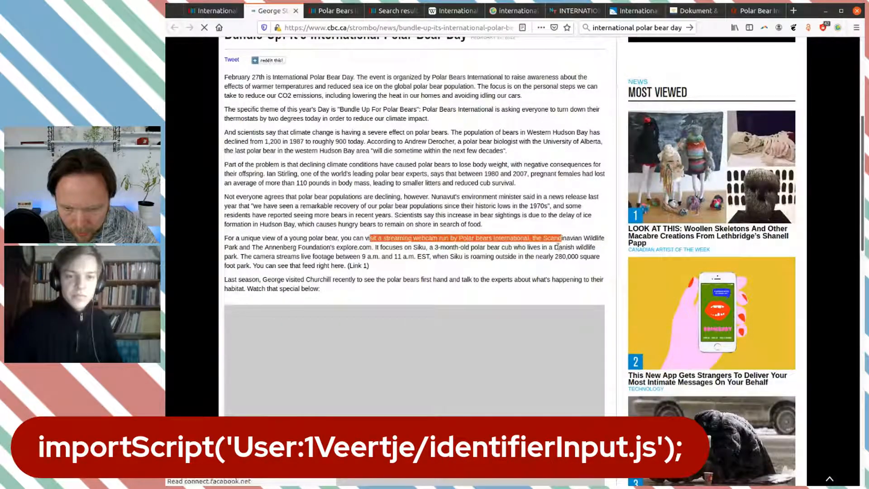
{"action": "scroll", "coordinate": [535, 278], "scroll_direction": "down", "scroll_amount": 1}
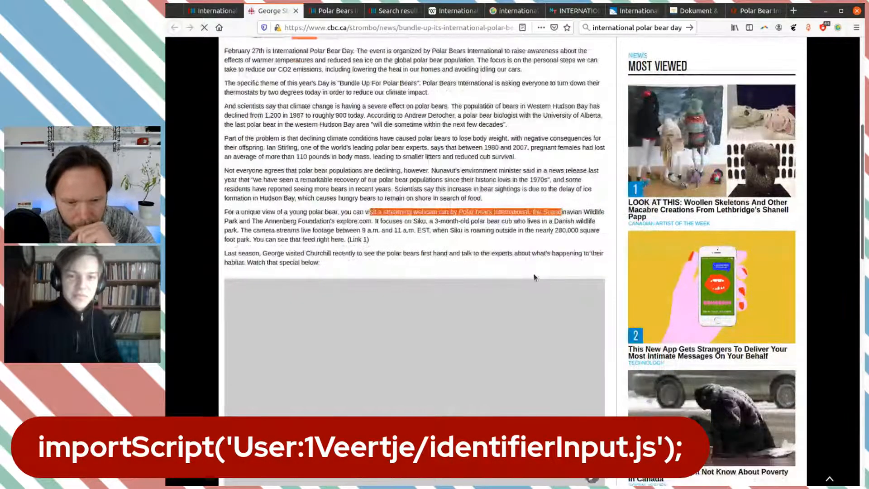
{"action": "scroll", "coordinate": [534, 278], "scroll_direction": "down", "scroll_amount": 10}
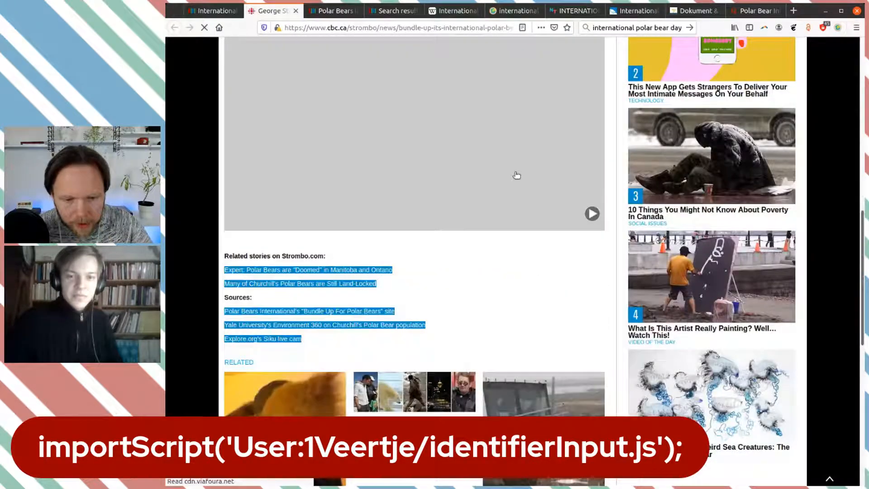
{"action": "left_click", "coordinate": [295, 11]}
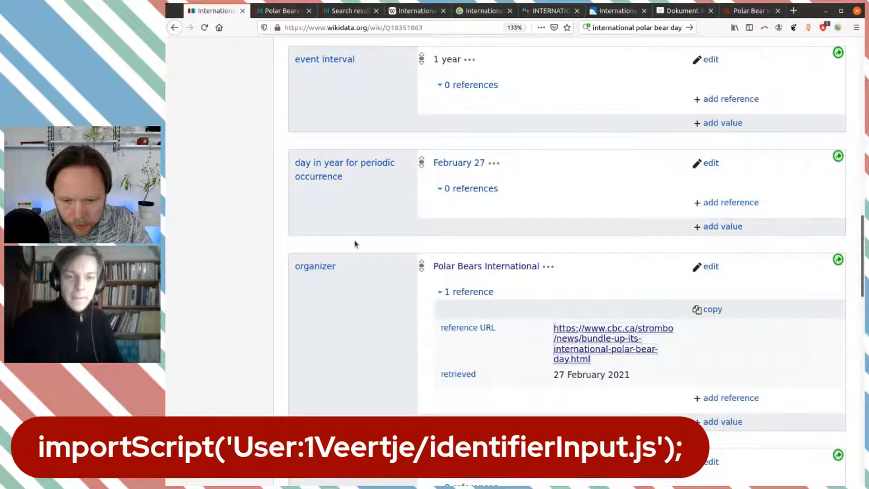
{"action": "scroll", "coordinate": [569, 242], "scroll_direction": "down", "scroll_amount": 5}
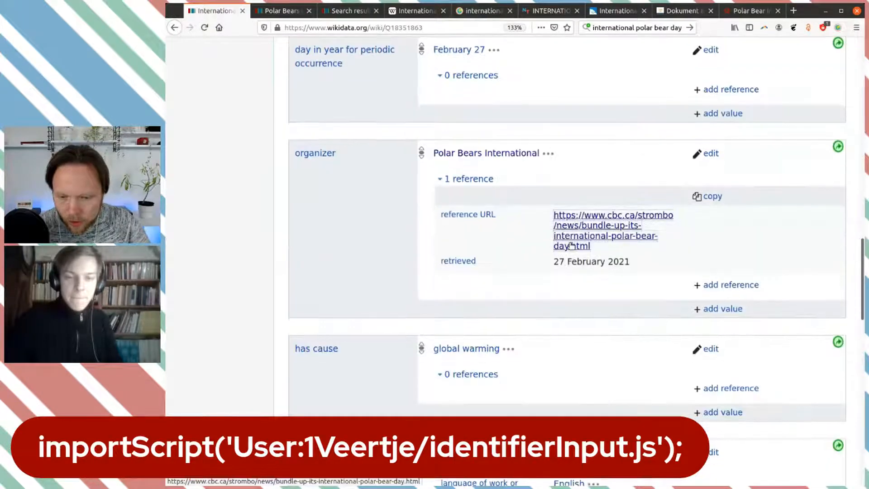
- Add a founded by statement with the value Polar Bears International to the International Polar Bear Day item and publish it
{"action": "scroll", "coordinate": [571, 249], "scroll_direction": "down", "scroll_amount": 8}
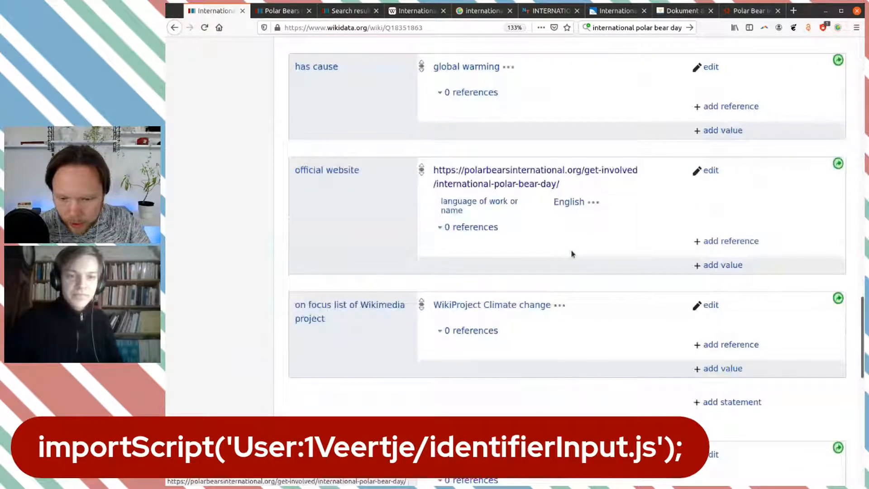
{"action": "left_click", "coordinate": [724, 223]}
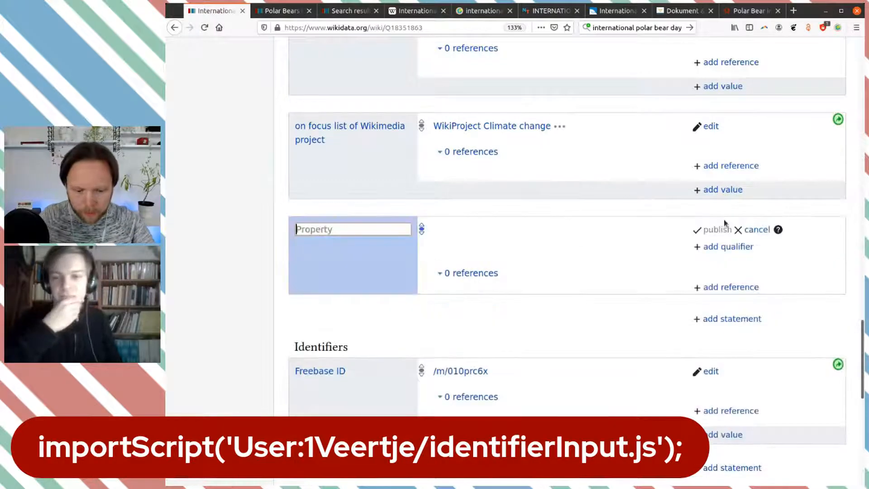
{"action": "type", "text": "found"}
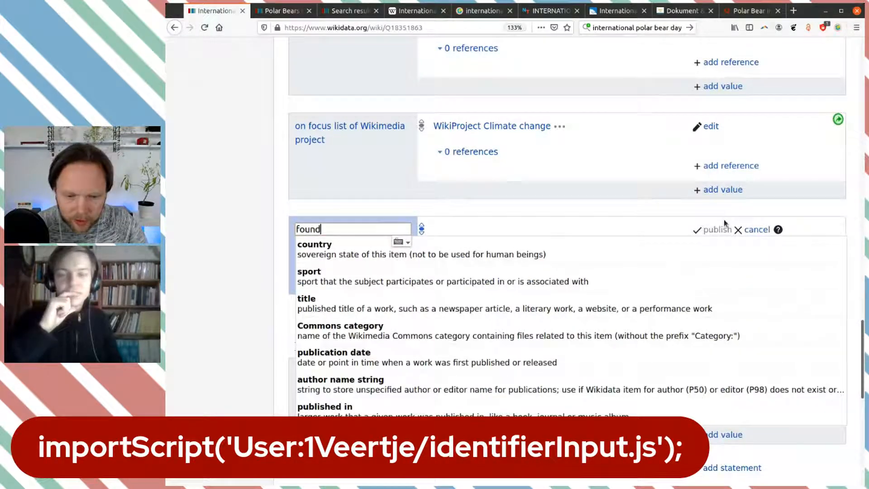
{"action": "left_click", "coordinate": [550, 247]}
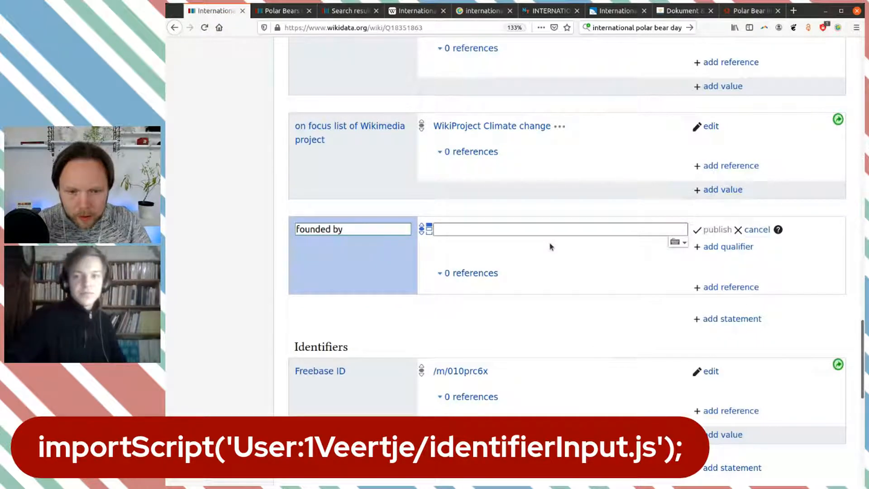
{"action": "type", "text": "polar"}
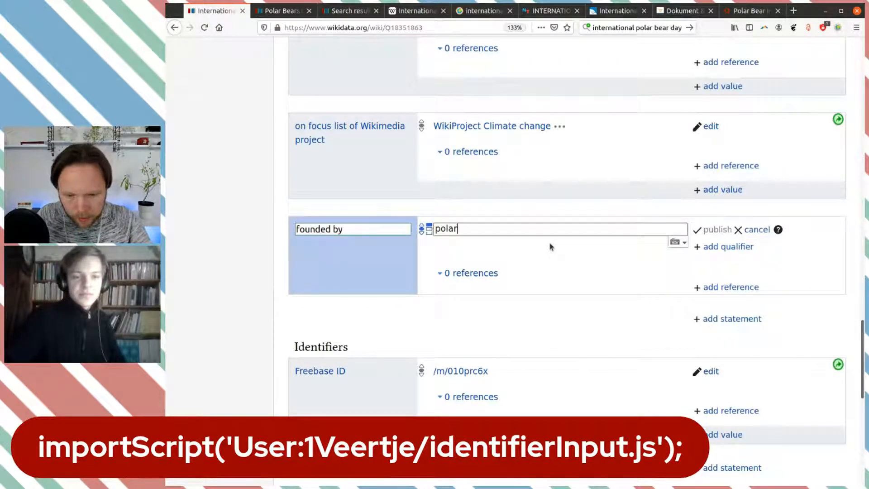
{"action": "type", "text": " bears in"}
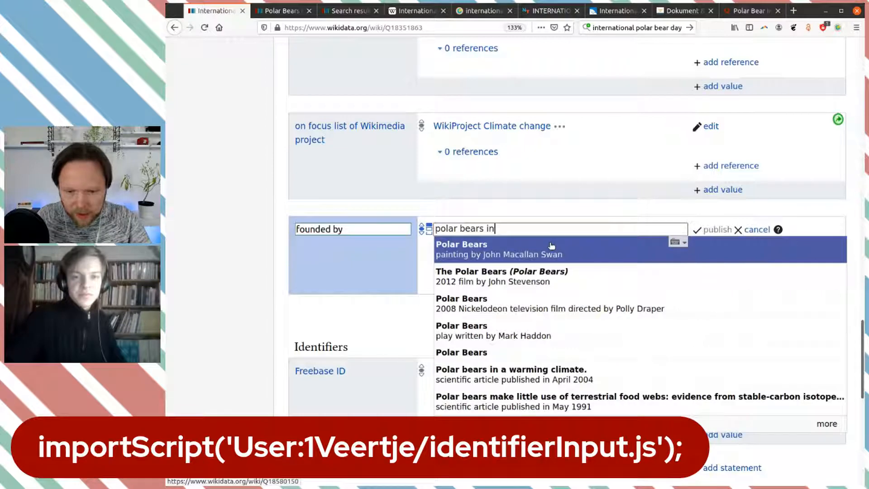
{"action": "left_click", "coordinate": [544, 277]}
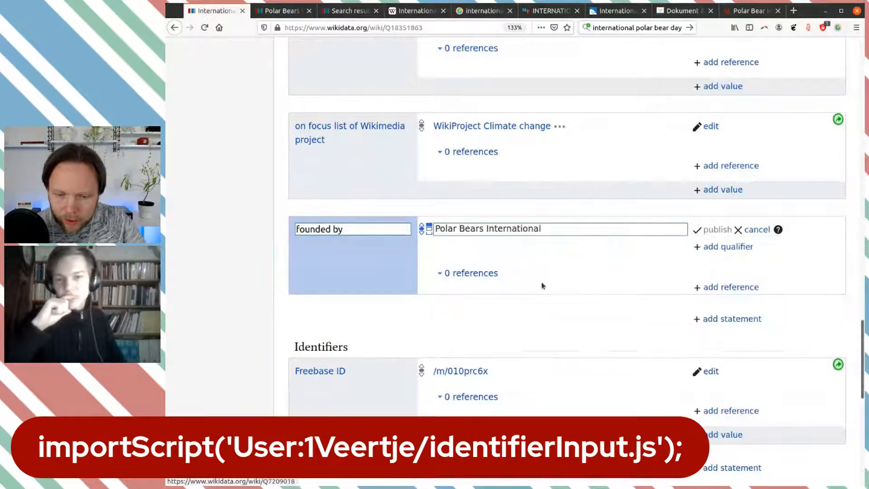
{"action": "left_click", "coordinate": [711, 230]}
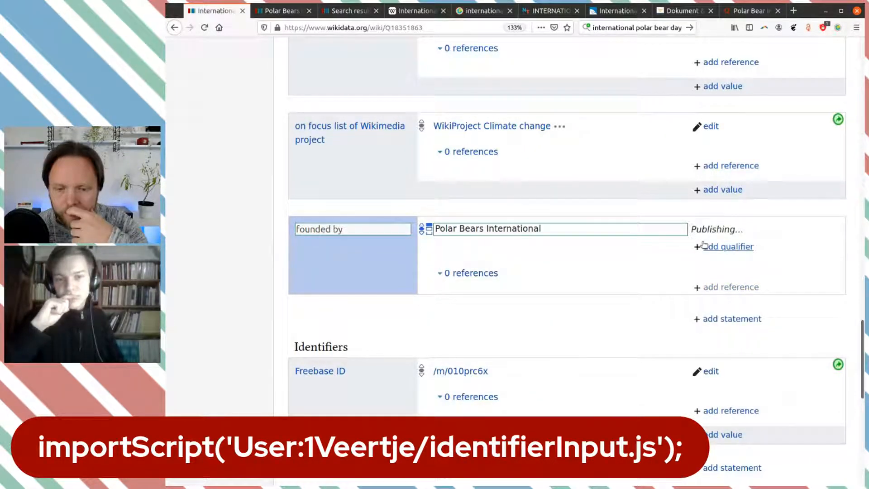
- Return to Recoin's list of absent properties on the International Polar Bear Day item and look for another property to fill in
{"action": "scroll", "coordinate": [626, 196], "scroll_direction": "up", "scroll_amount": 10}
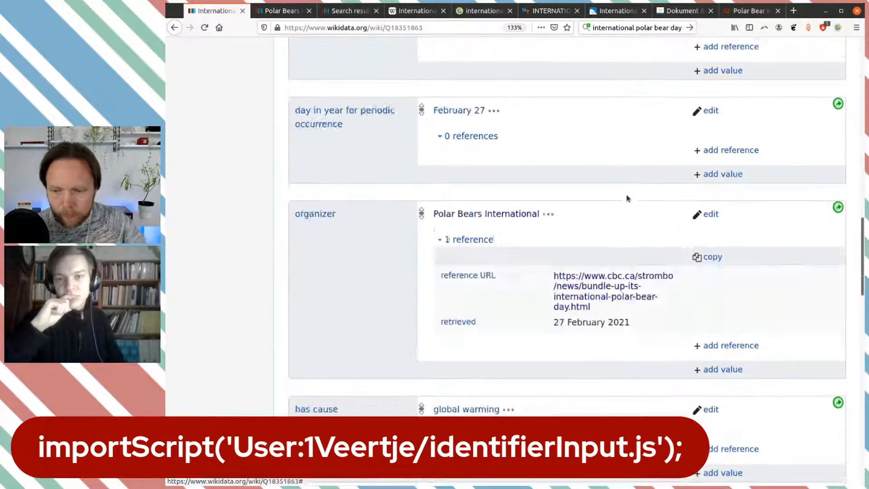
{"action": "scroll", "coordinate": [627, 198], "scroll_direction": "up", "scroll_amount": 10}
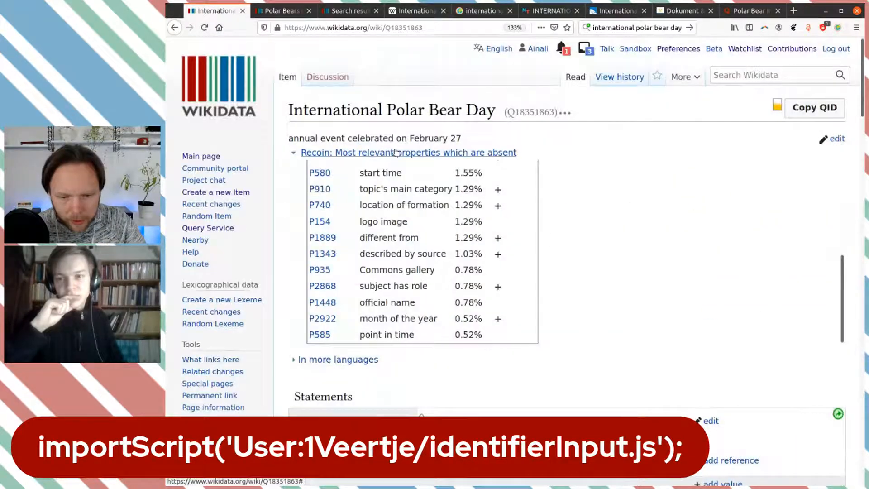
{"action": "scroll", "coordinate": [384, 173], "scroll_direction": "up", "scroll_amount": 3}
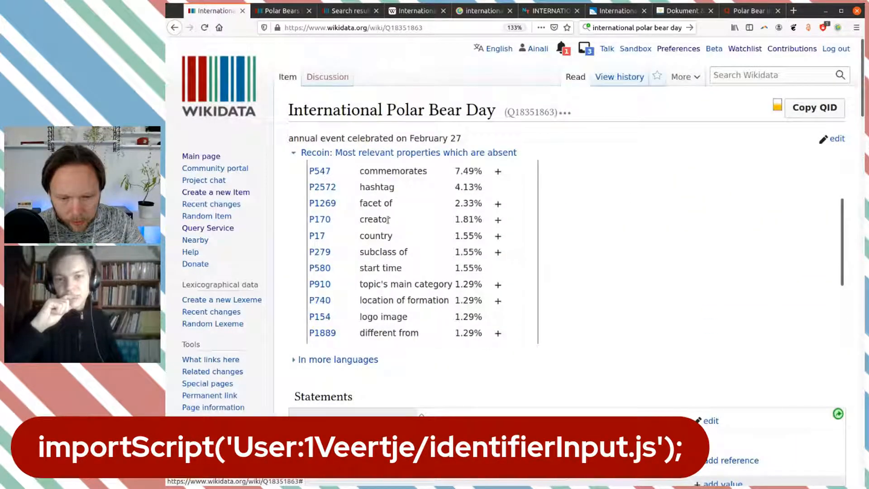
{"action": "scroll", "coordinate": [385, 203], "scroll_direction": "up", "scroll_amount": 1}
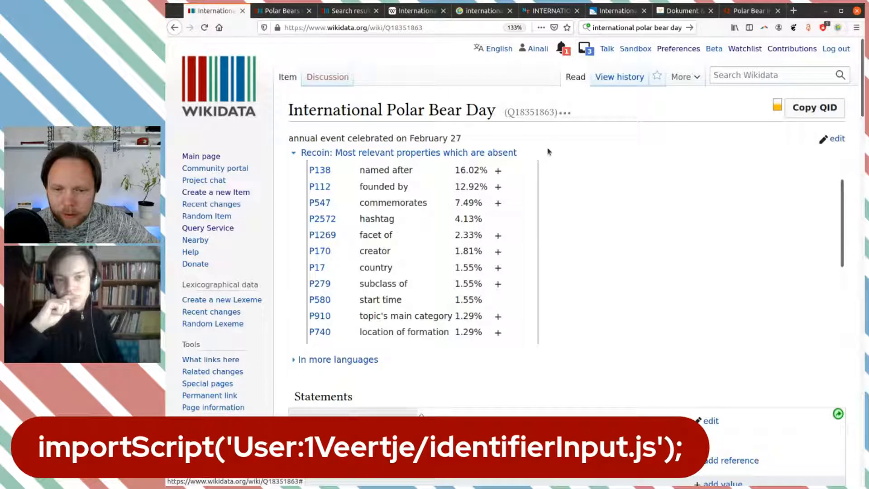
{"action": "left_click", "coordinate": [799, 15]}
{"action": "type", "text": "twi"}
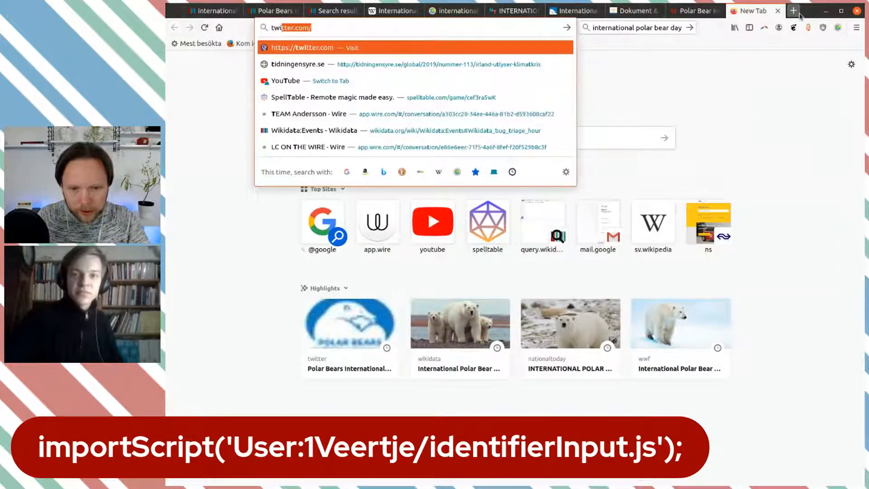
{"action": "key", "text": "Return"}
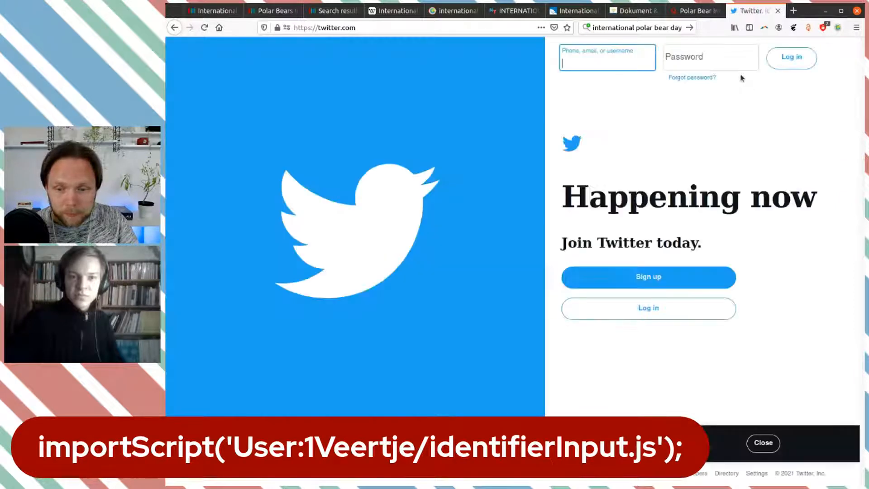
{"action": "left_click", "coordinate": [778, 11]}
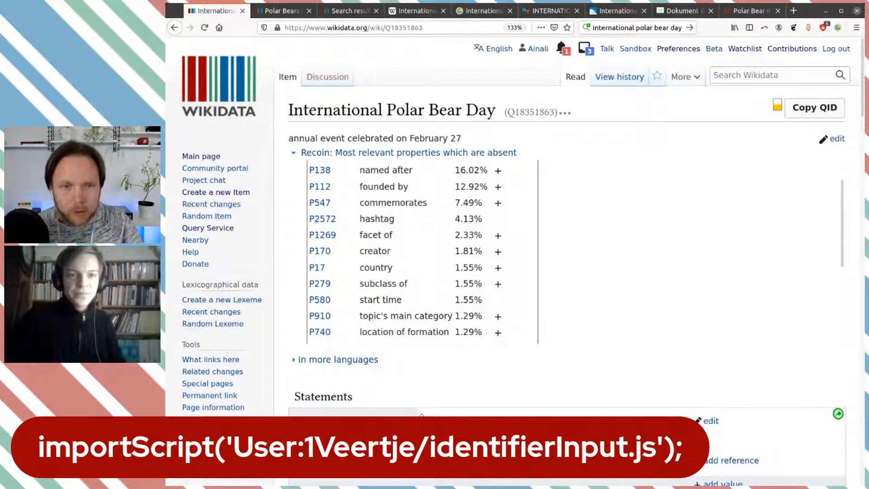
- Add a hashtag statement with the value PolarBearDay, without the # symbol, to the International Polar Bear Day item and publish it
{"action": "key", "text": "alt+Tab"}
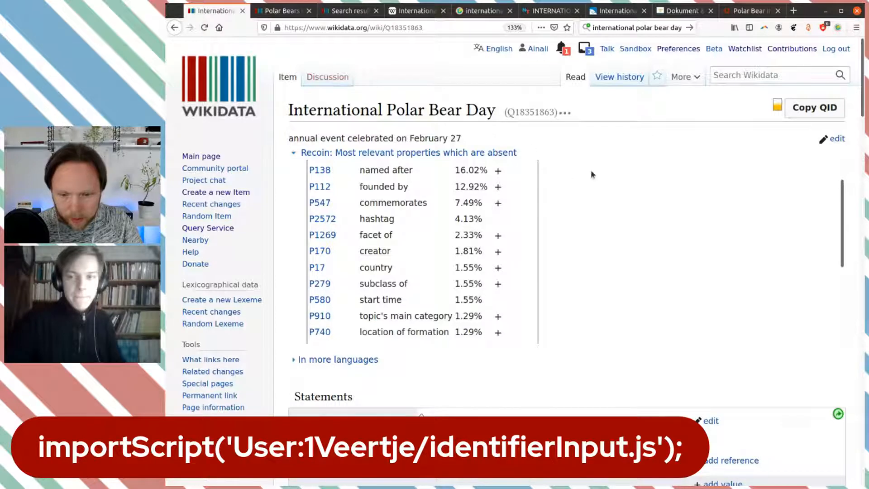
{"action": "scroll", "coordinate": [592, 174], "scroll_direction": "down", "scroll_amount": 15}
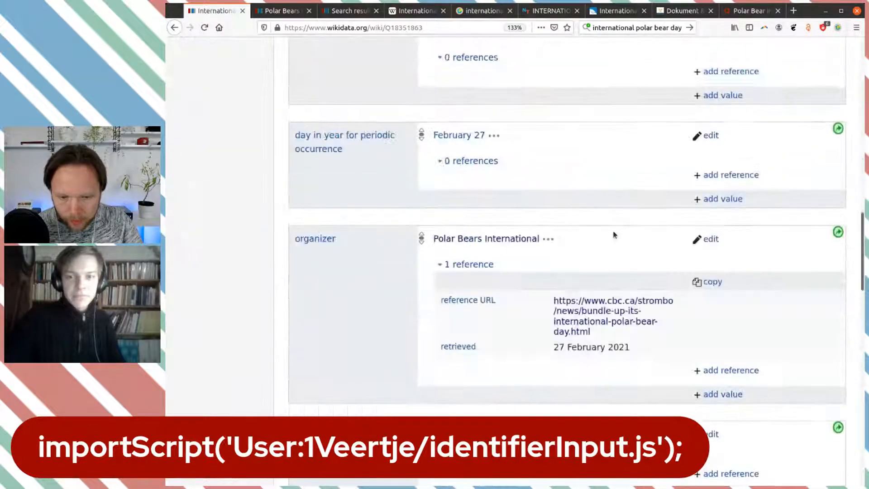
{"action": "scroll", "coordinate": [614, 235], "scroll_direction": "down", "scroll_amount": 12}
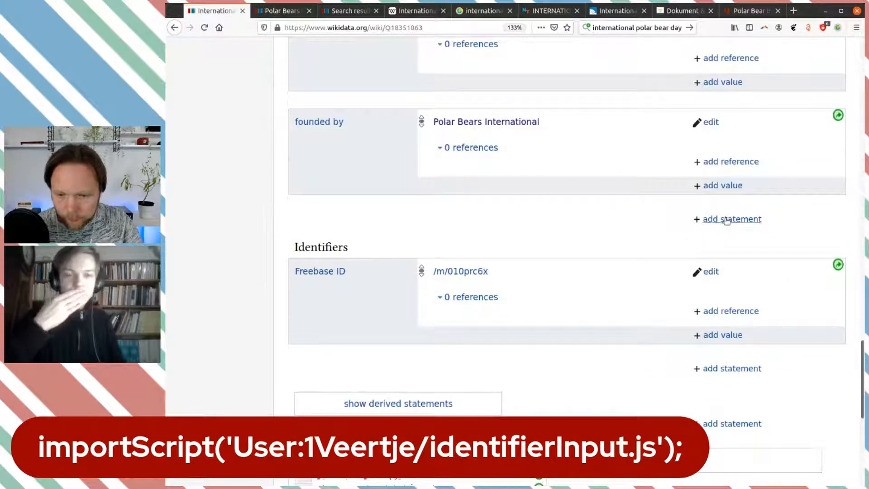
{"action": "left_click", "coordinate": [734, 218]}
{"action": "type", "text": "ha"}
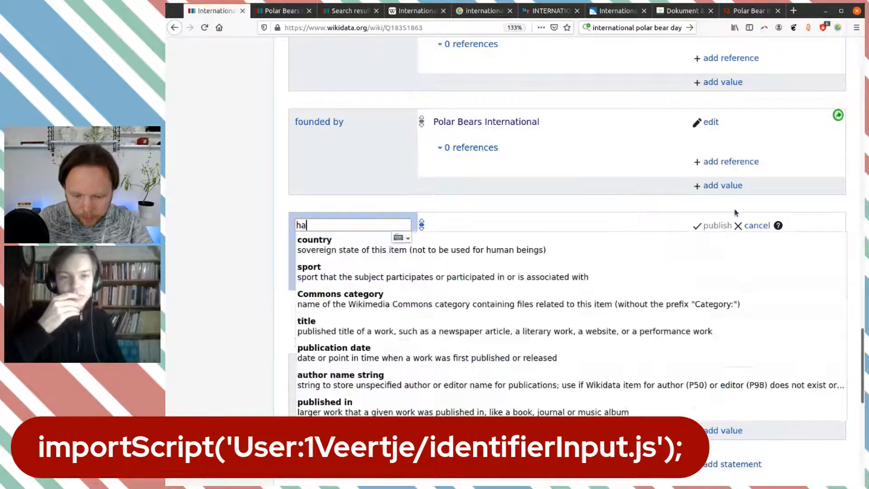
{"action": "type", "text": "sh"}
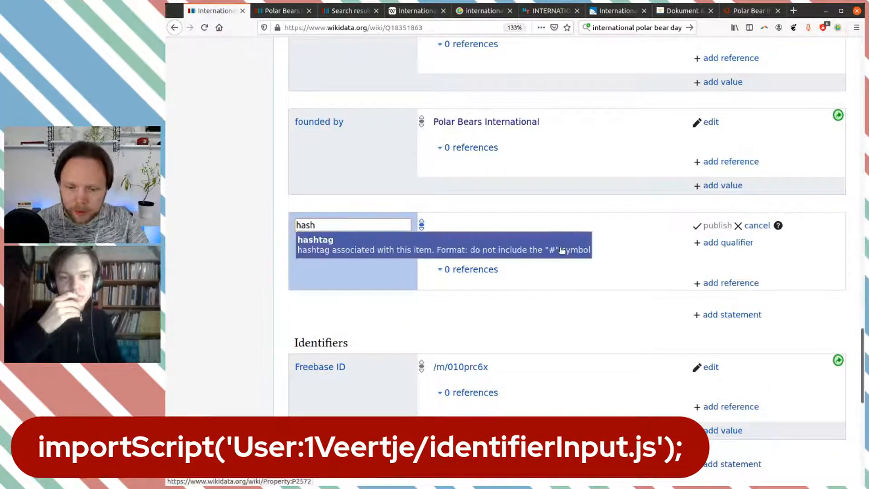
{"action": "left_click", "coordinate": [545, 252]}
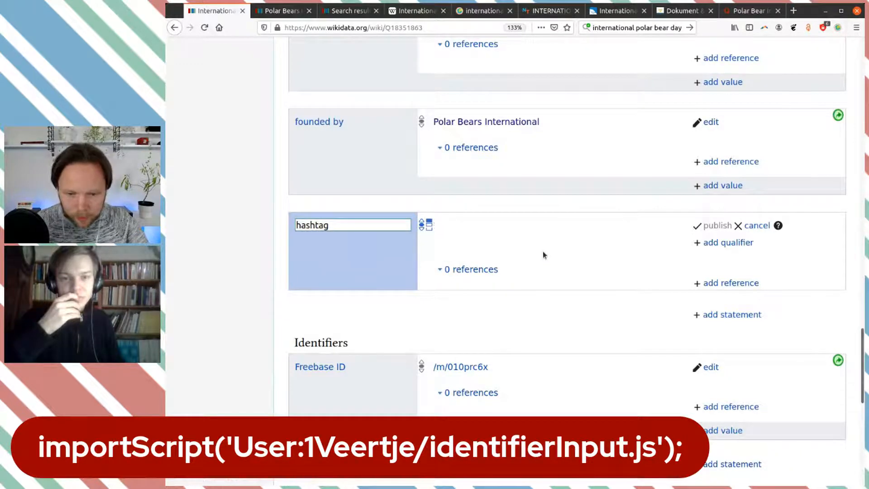
{"action": "type", "text": "#PolarBearDay"}
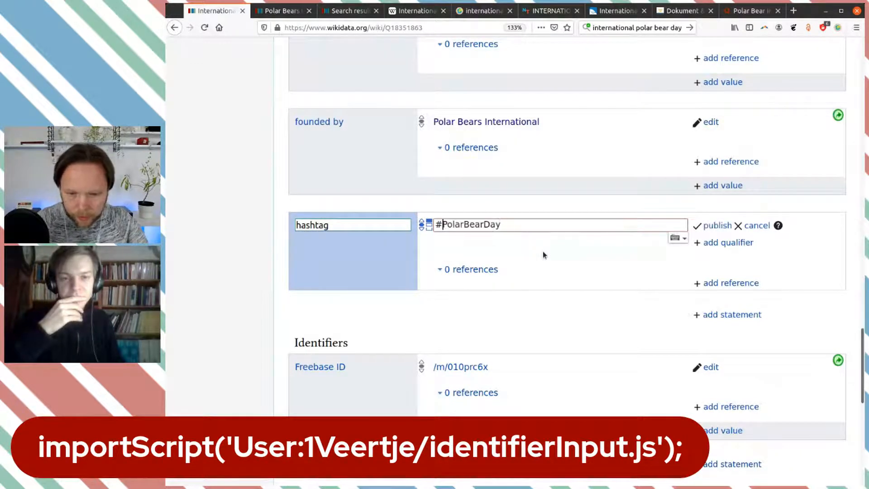
{"action": "key", "text": "Home"}
{"action": "key", "text": "Delete"}
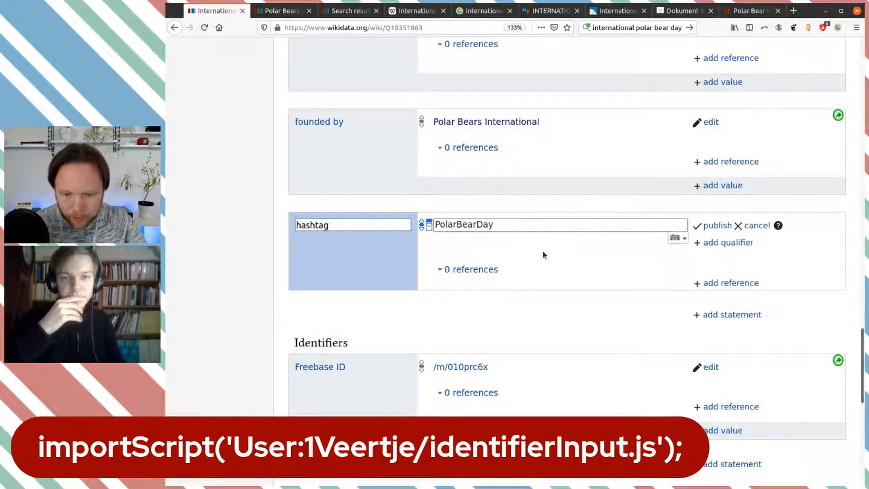
{"action": "key", "text": "ctrl+a"}
{"action": "key", "text": "ctrl+c"}
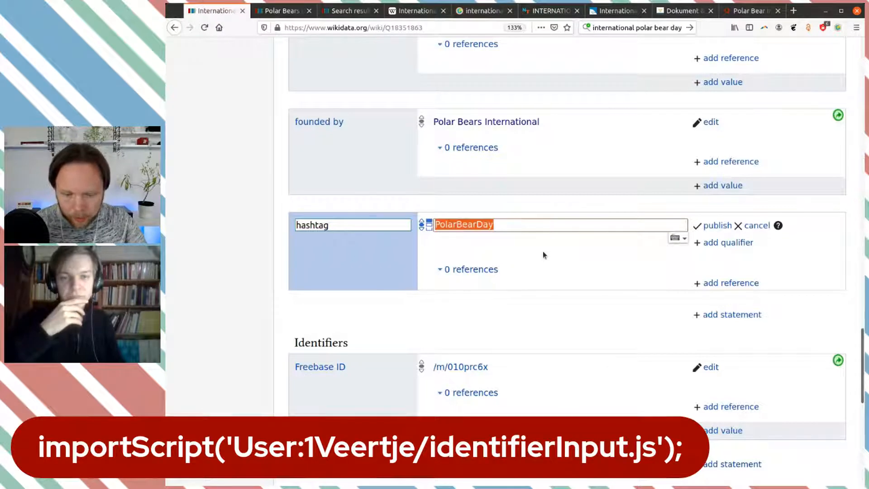
{"action": "left_click", "coordinate": [709, 227]}
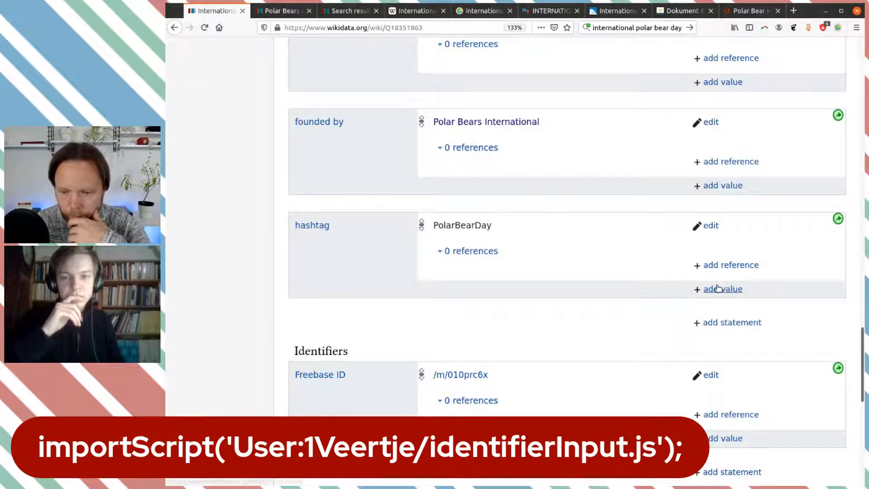
- Add InternationalPolarBearDay as a second value of the hashtag statement and publish it
{"action": "left_click", "coordinate": [718, 288]}
{"action": "key", "text": "ctrl+v"}
{"action": "key", "text": "Home"}
{"action": "type", "text": "International"}
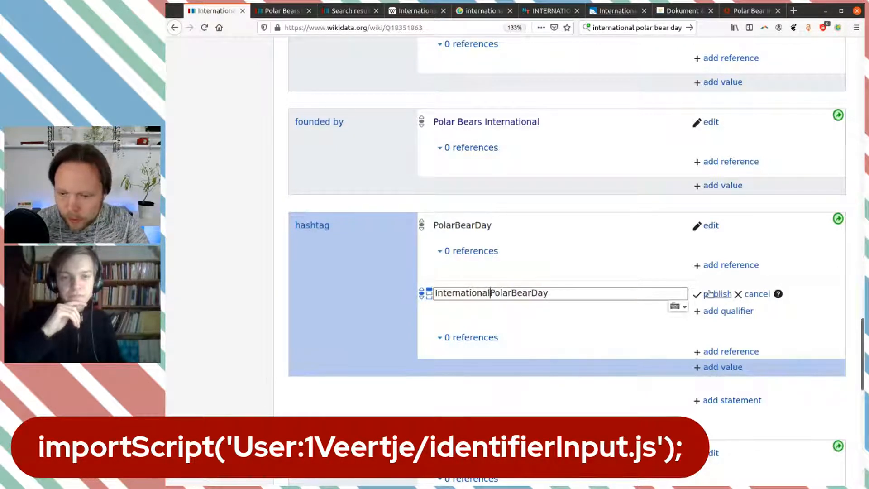
{"action": "left_click", "coordinate": [714, 294]}
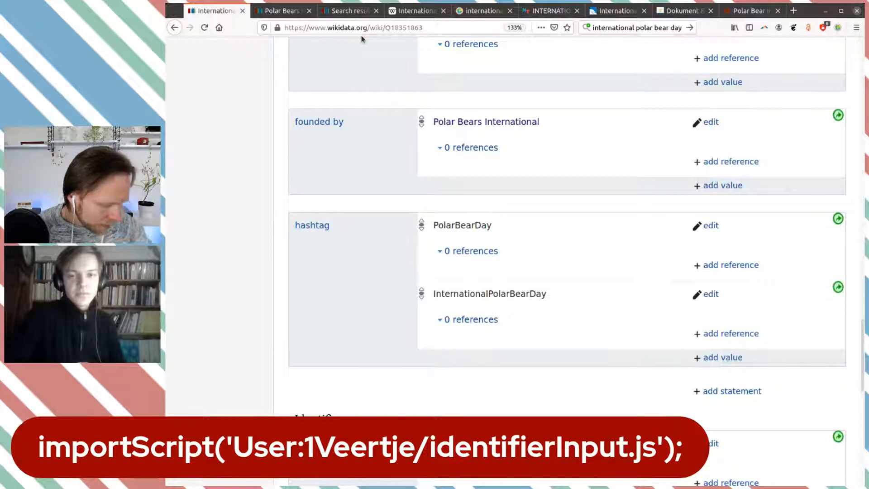
- Glance at the Polar Bears International item, and review Recoin's remaining absent properties, including country, on the International Polar Bear Day item
{"action": "left_click", "coordinate": [282, 11]}
{"action": "scroll", "coordinate": [412, 267], "scroll_direction": "up", "scroll_amount": 4}
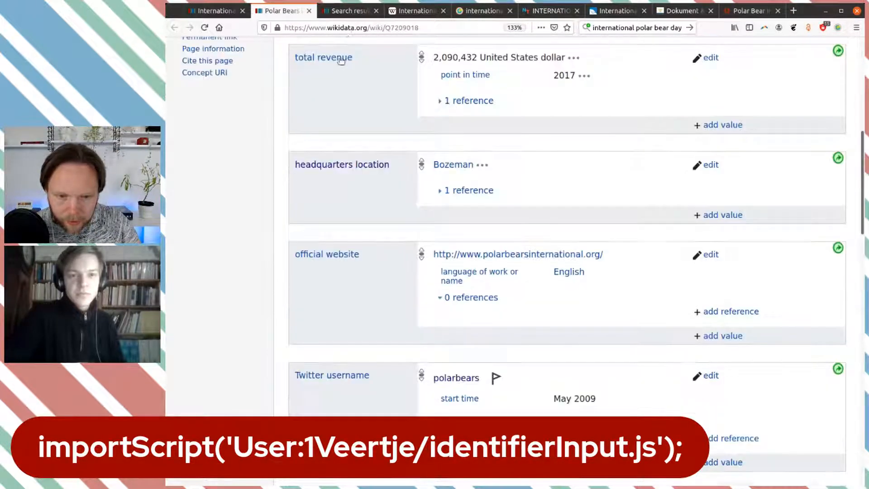
{"action": "left_click", "coordinate": [233, 14]}
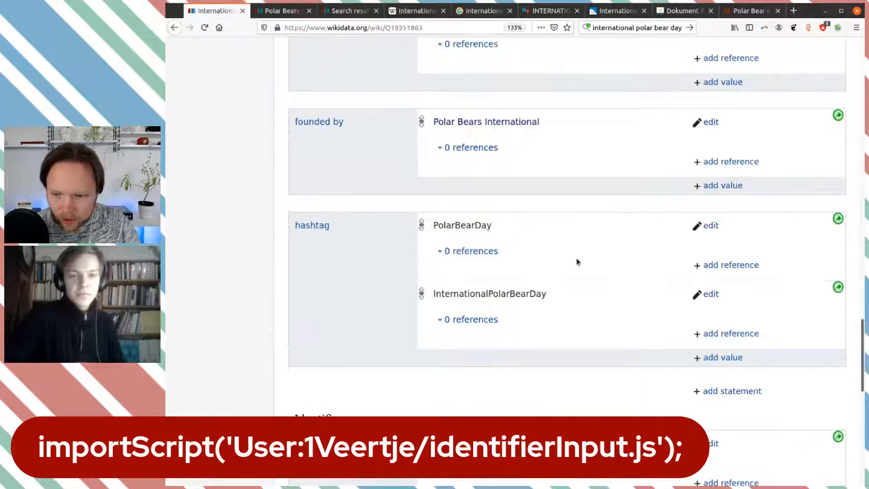
{"action": "scroll", "coordinate": [576, 258], "scroll_direction": "up", "scroll_amount": 10}
{"action": "scroll", "coordinate": [577, 260], "scroll_direction": "up", "scroll_amount": 15}
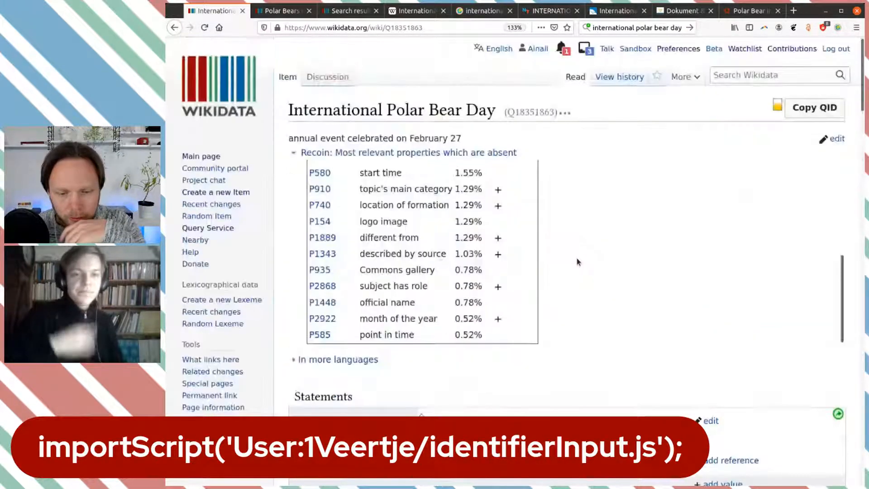
{"action": "scroll", "coordinate": [413, 232], "scroll_direction": "down", "scroll_amount": 1}
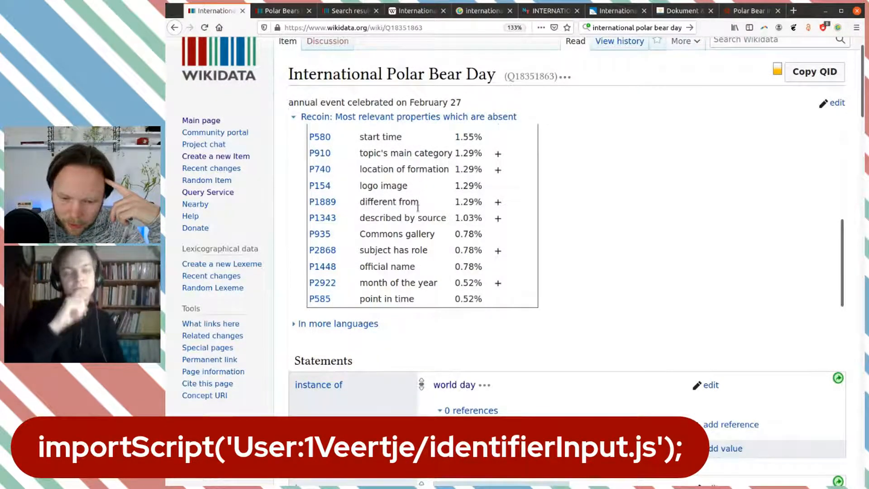
{"action": "scroll", "coordinate": [458, 281], "scroll_direction": "up", "scroll_amount": 4}
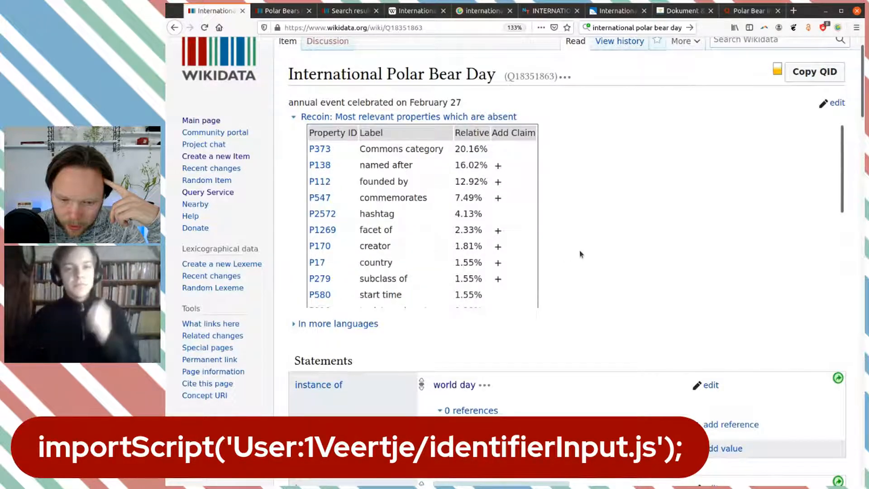
{"action": "scroll", "coordinate": [580, 255], "scroll_direction": "down", "scroll_amount": 5}
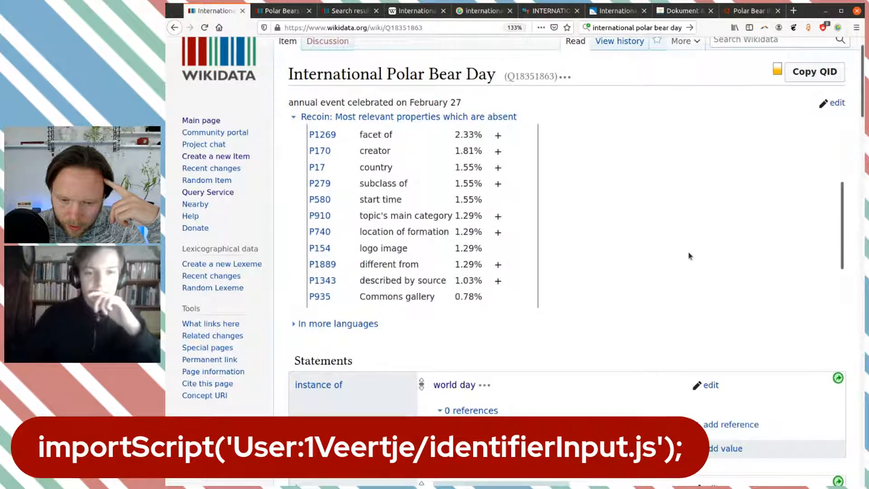
{"action": "double_click", "coordinate": [392, 169]}
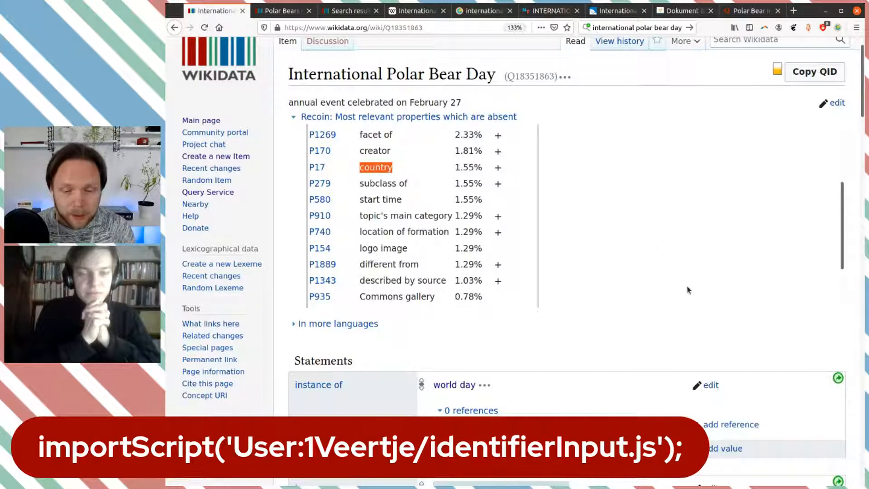
{"action": "scroll", "coordinate": [684, 290], "scroll_direction": "down", "scroll_amount": 5}
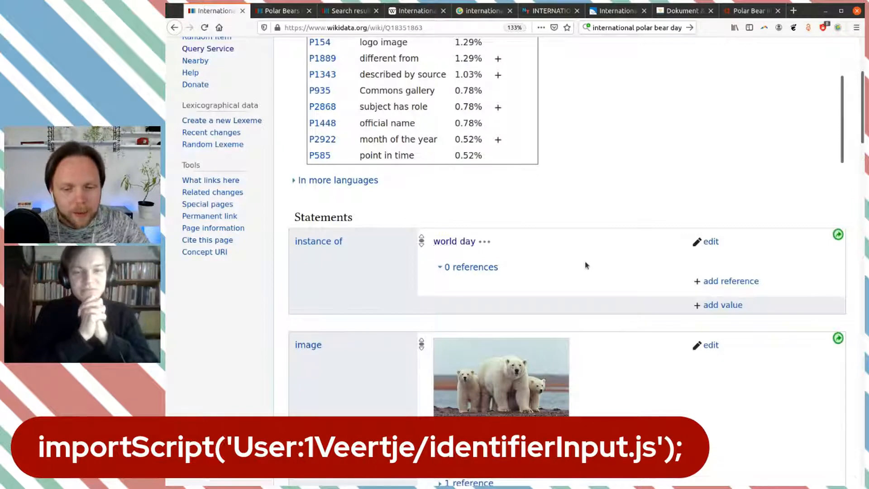
- Review the International Polar Bear Day item's statements down to its identifiers, and glance at the Polar Bears International item
{"action": "scroll", "coordinate": [592, 256], "scroll_direction": "down", "scroll_amount": 2}
{"action": "scroll", "coordinate": [592, 257], "scroll_direction": "down", "scroll_amount": 14}
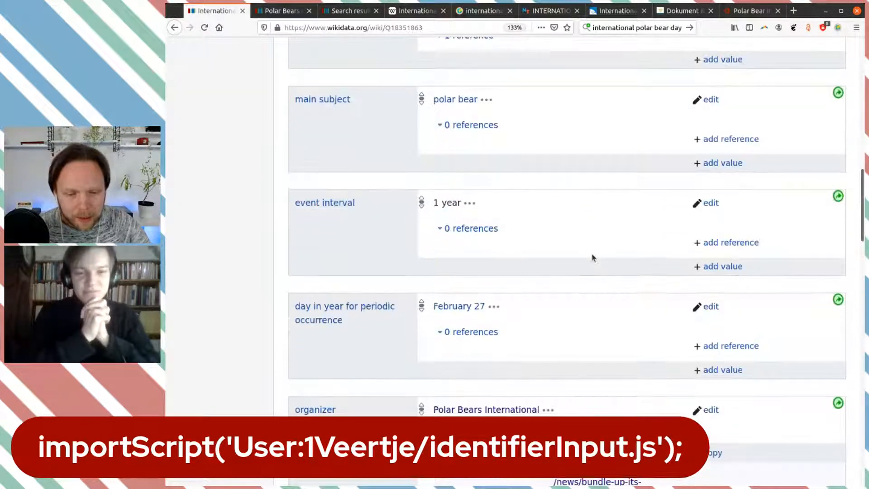
{"action": "scroll", "coordinate": [591, 257], "scroll_direction": "down", "scroll_amount": 12}
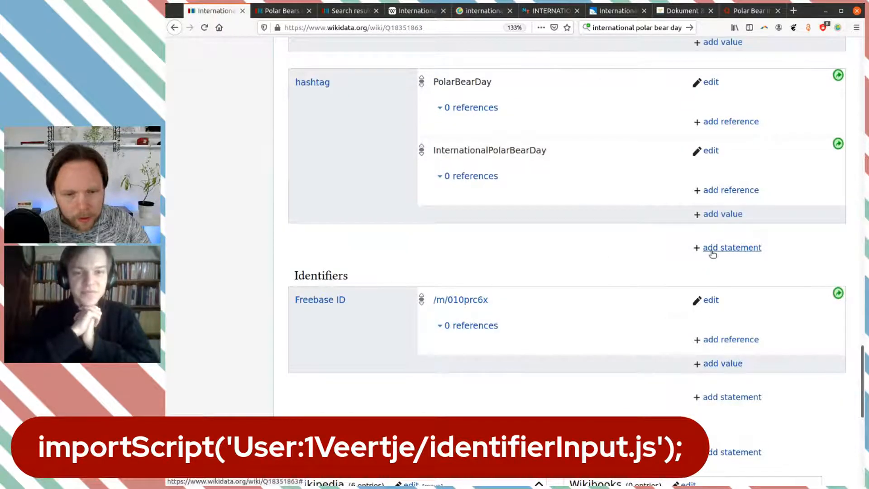
{"action": "left_click", "coordinate": [281, 11]}
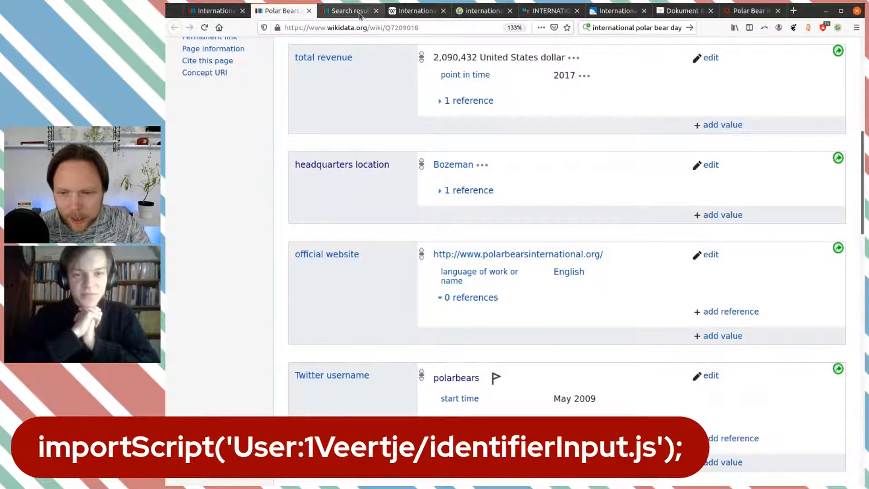
- Search Wikidata for Wikimedia Foundation and open its item for comparison
{"action": "left_click", "coordinate": [360, 14]}
{"action": "left_click", "coordinate": [723, 75]}
{"action": "type", "text": "Wi"}
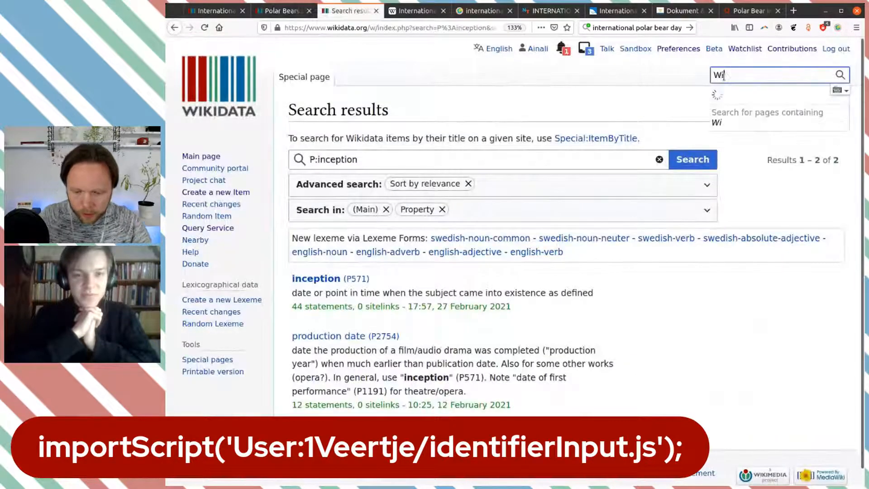
{"action": "type", "text": "kimed"}
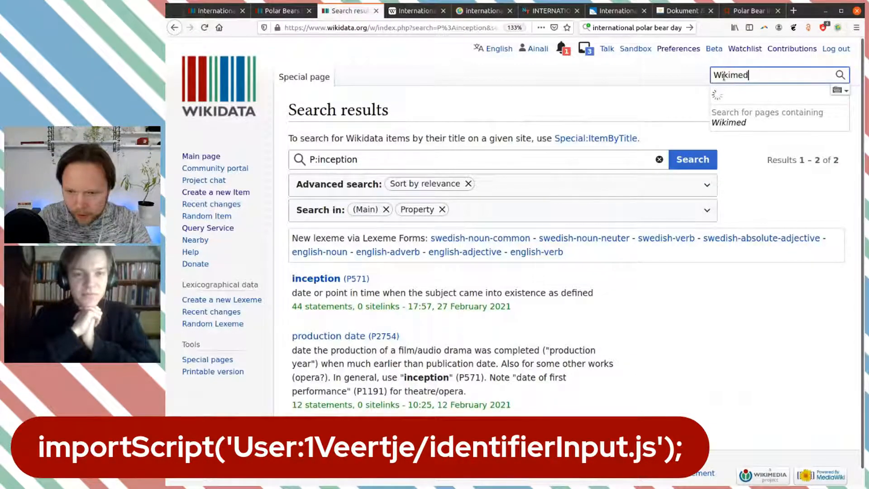
{"action": "type", "text": "ia Fo"}
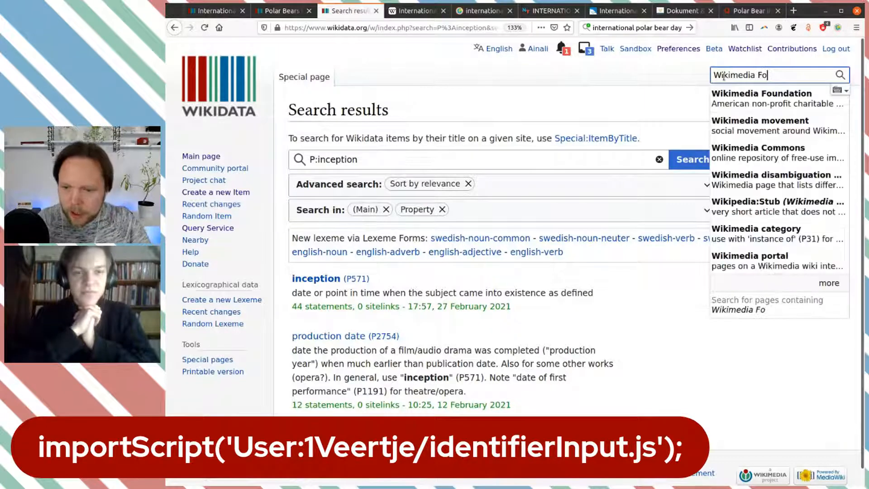
{"action": "key", "text": "Down"}
{"action": "key", "text": "Return"}
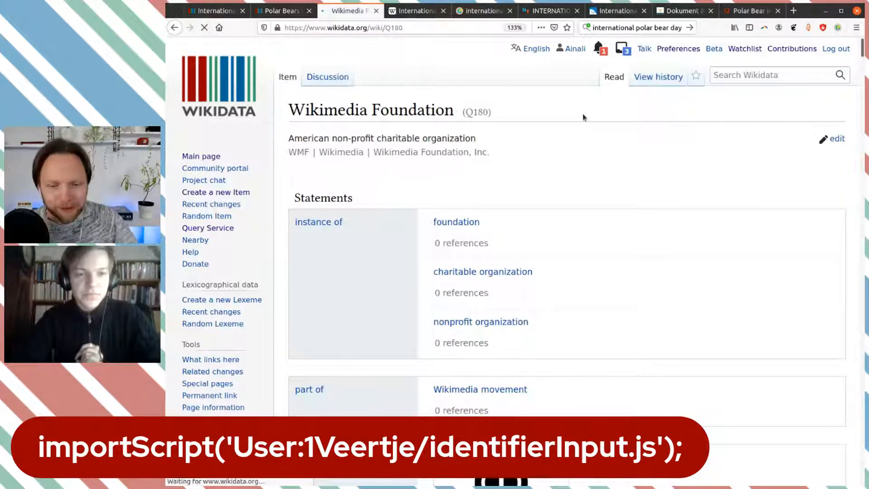
- Look through the Wikimedia Foundation item's statements for a property that describes where an organization is active
{"action": "scroll", "coordinate": [666, 229], "scroll_direction": "down", "scroll_amount": 15}
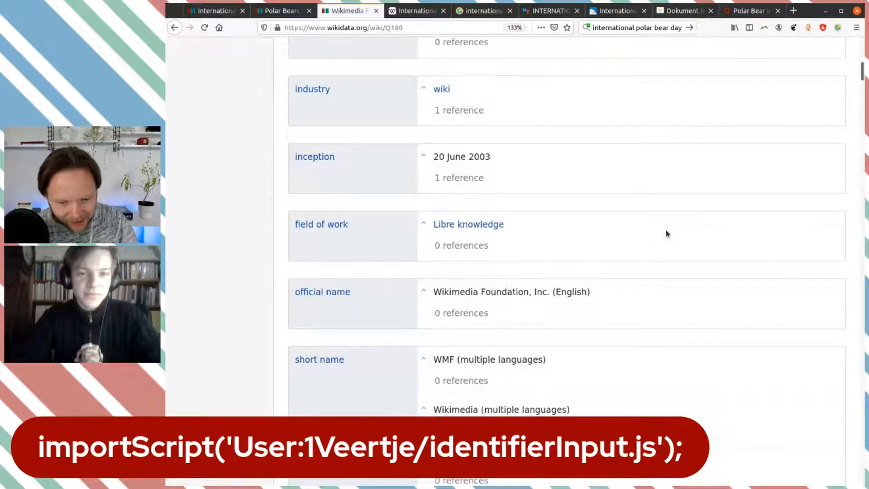
{"action": "scroll", "coordinate": [666, 231], "scroll_direction": "down", "scroll_amount": 8}
{"action": "scroll", "coordinate": [665, 232], "scroll_direction": "up", "scroll_amount": 4}
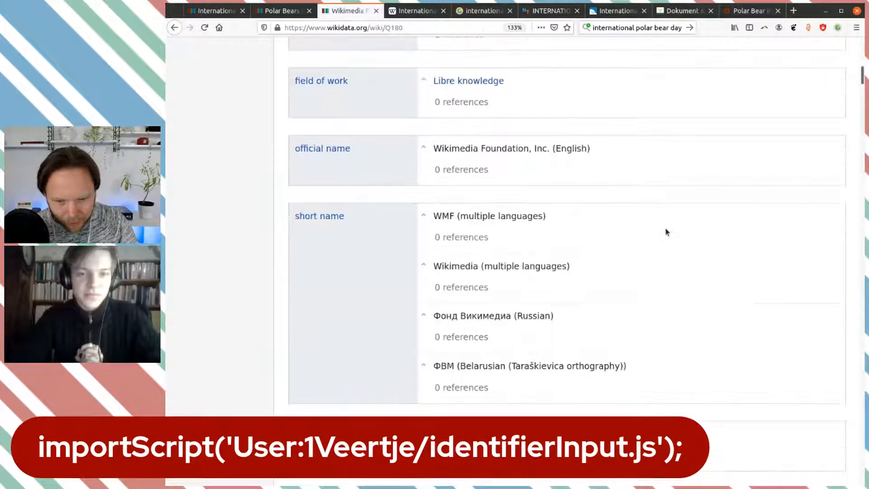
{"action": "scroll", "coordinate": [665, 232], "scroll_direction": "down", "scroll_amount": 8}
{"action": "scroll", "coordinate": [665, 232], "scroll_direction": "down", "scroll_amount": 12}
{"action": "scroll", "coordinate": [666, 232], "scroll_direction": "down", "scroll_amount": 12}
{"action": "scroll", "coordinate": [665, 232], "scroll_direction": "down", "scroll_amount": 9}
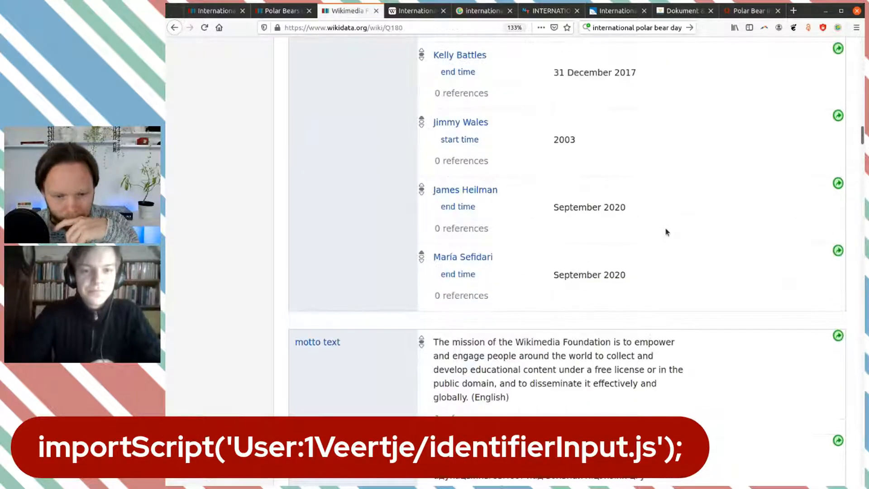
{"action": "scroll", "coordinate": [666, 232], "scroll_direction": "down", "scroll_amount": 12}
{"action": "scroll", "coordinate": [665, 230], "scroll_direction": "down", "scroll_amount": 12}
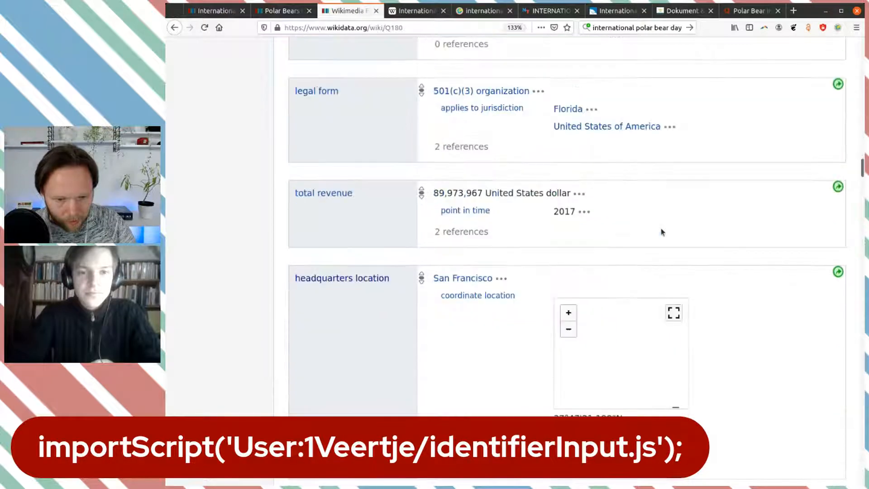
{"action": "scroll", "coordinate": [661, 232], "scroll_direction": "down", "scroll_amount": 12}
{"action": "scroll", "coordinate": [661, 233], "scroll_direction": "down", "scroll_amount": 12}
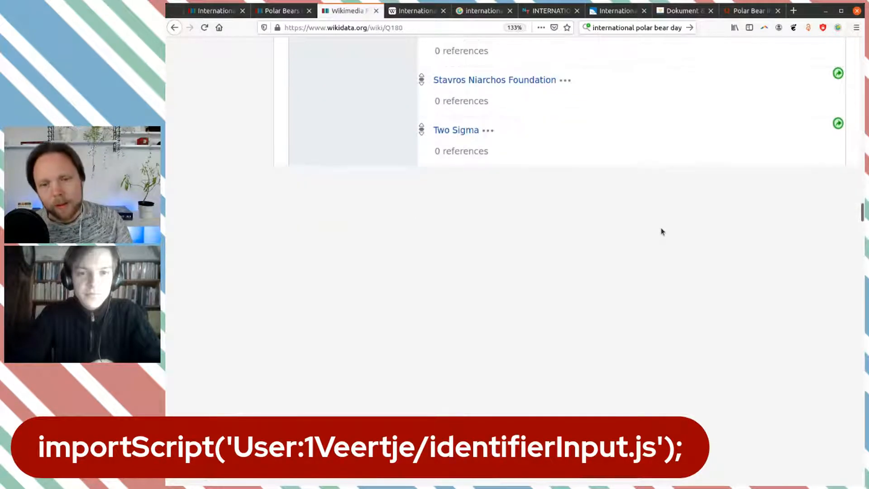
{"action": "scroll", "coordinate": [660, 245], "scroll_direction": "up", "scroll_amount": 5}
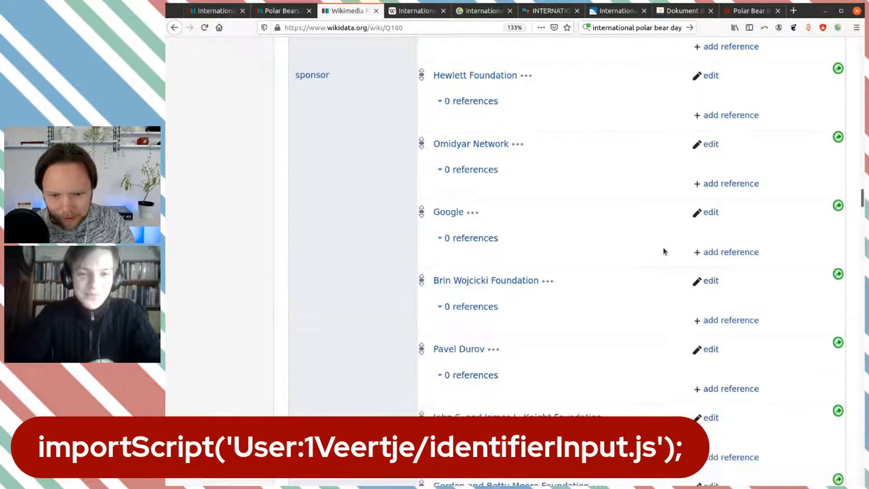
{"action": "scroll", "coordinate": [661, 248], "scroll_direction": "down", "scroll_amount": 10}
{"action": "scroll", "coordinate": [637, 245], "scroll_direction": "down", "scroll_amount": 10}
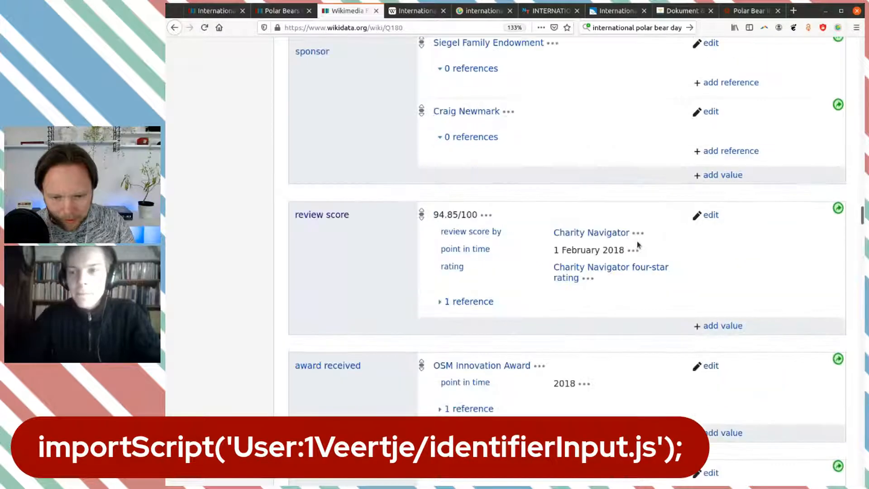
{"action": "scroll", "coordinate": [637, 243], "scroll_direction": "down", "scroll_amount": 15}
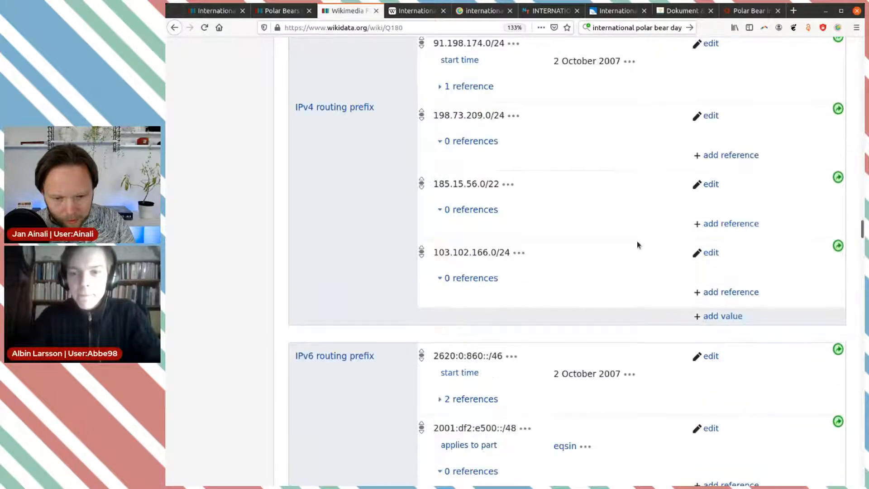
{"action": "scroll", "coordinate": [637, 245], "scroll_direction": "down", "scroll_amount": 4}
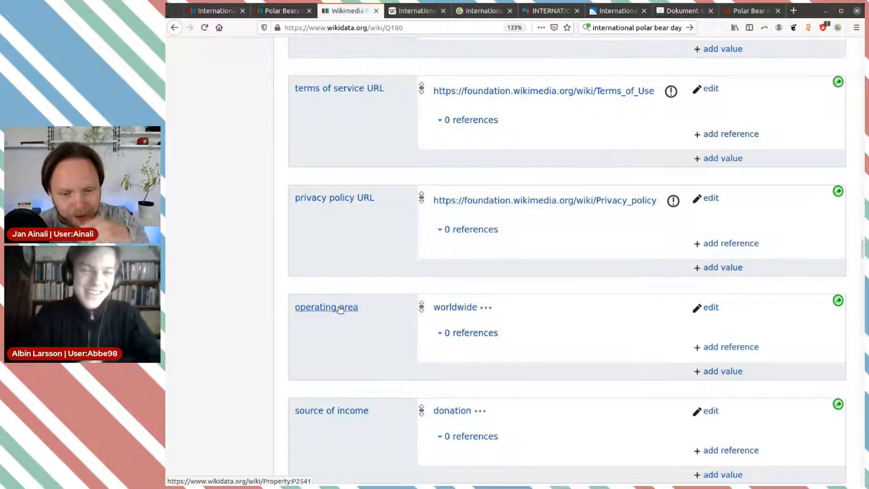
- Open the operating area property and examine its description, examples, related properties and type constraint
{"action": "left_click", "coordinate": [354, 308]}
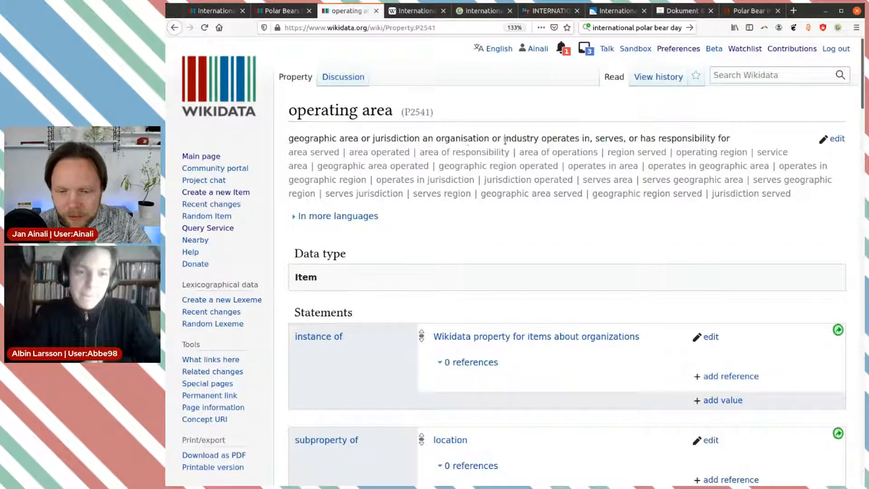
{"action": "scroll", "coordinate": [548, 201], "scroll_direction": "down", "scroll_amount": 6}
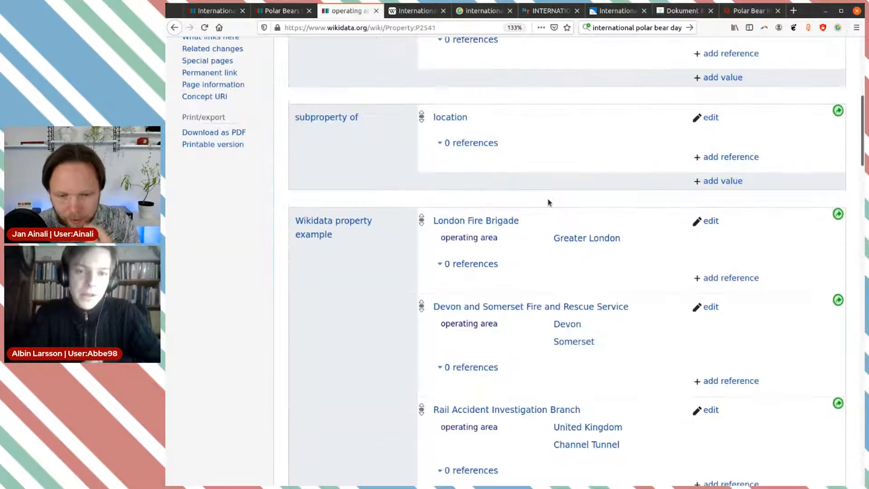
{"action": "scroll", "coordinate": [548, 203], "scroll_direction": "down", "scroll_amount": 9}
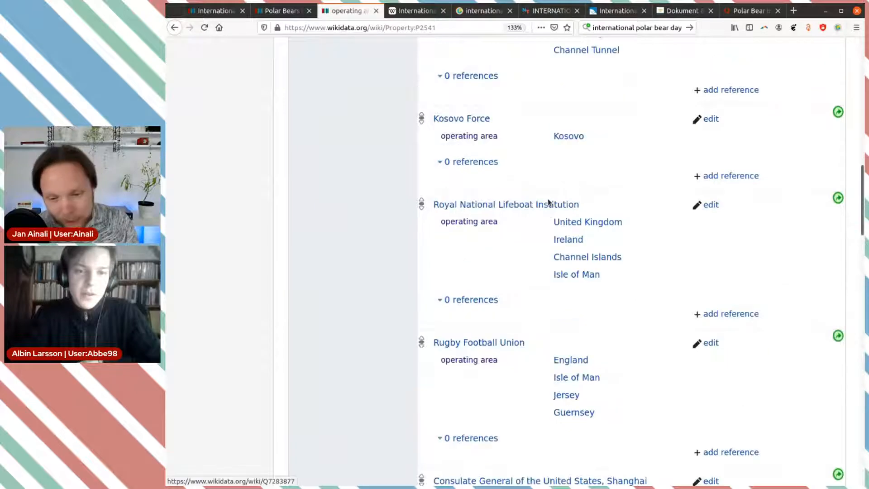
{"action": "scroll", "coordinate": [549, 203], "scroll_direction": "down", "scroll_amount": 12}
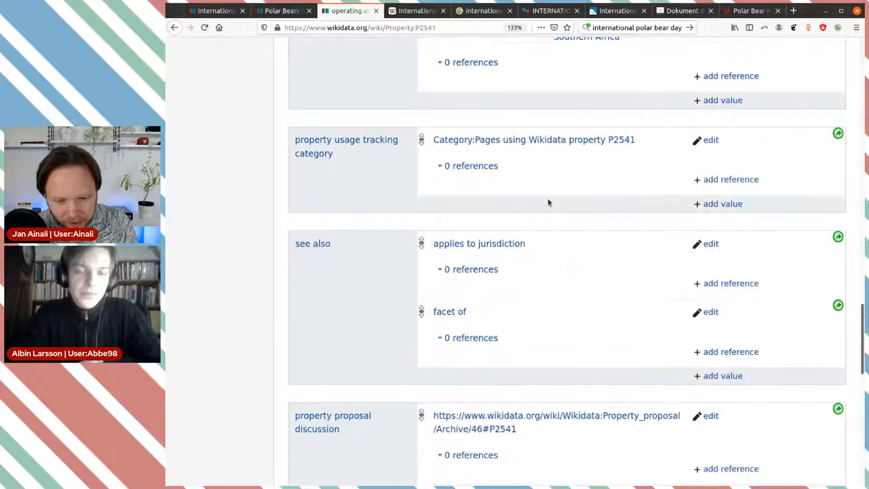
{"action": "scroll", "coordinate": [549, 203], "scroll_direction": "down", "scroll_amount": 1}
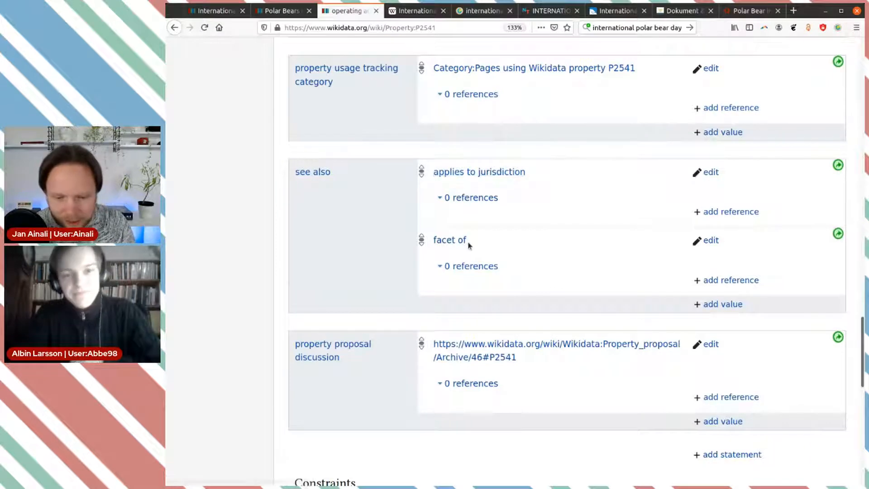
{"action": "scroll", "coordinate": [466, 243], "scroll_direction": "down", "scroll_amount": 1}
{"action": "scroll", "coordinate": [465, 243], "scroll_direction": "down", "scroll_amount": 2}
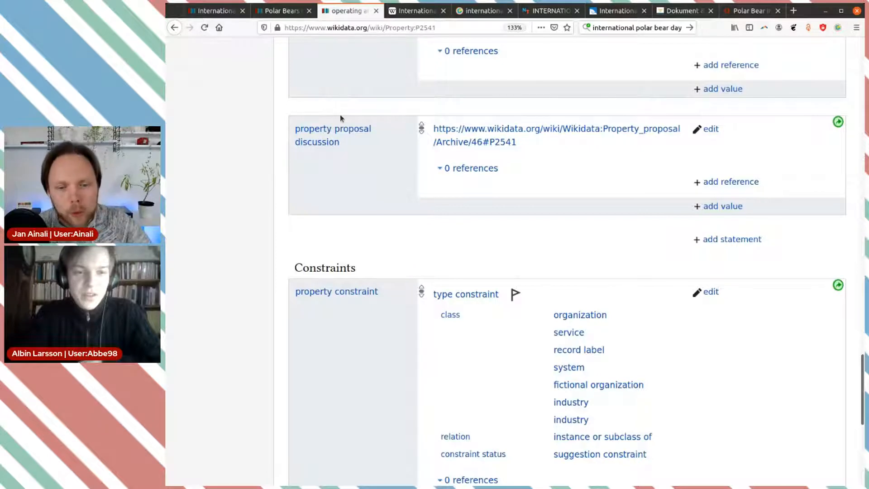
{"action": "scroll", "coordinate": [380, 210], "scroll_direction": "up", "scroll_amount": 10}
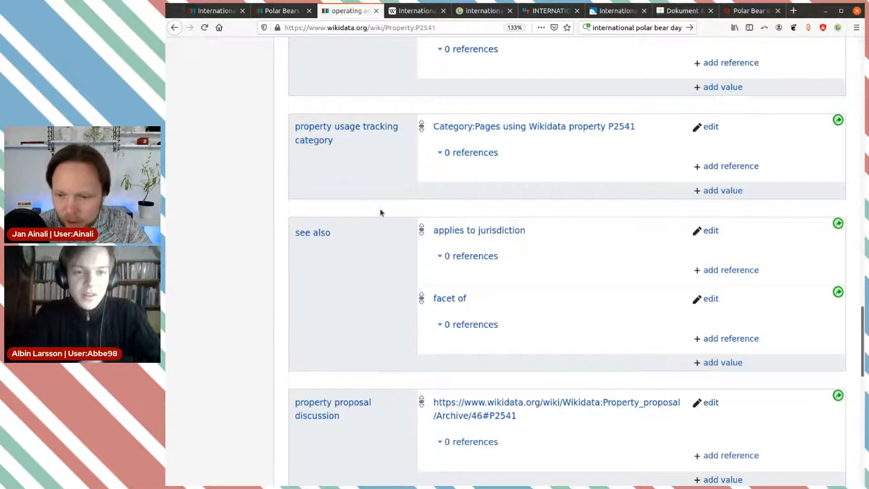
{"action": "scroll", "coordinate": [389, 210], "scroll_direction": "up", "scroll_amount": 10}
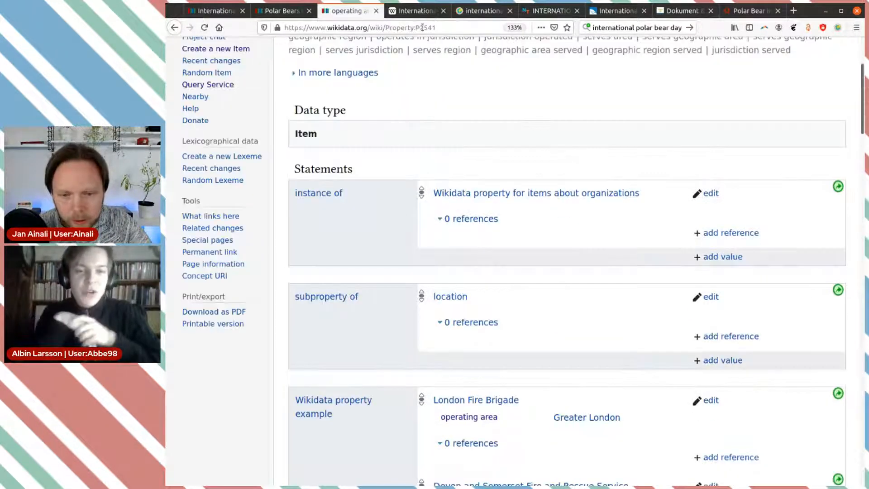
- Open the page of the country property, P17, in place of the operating area property
{"action": "left_click_drag", "start_coordinate": [424, 28], "coordinate": [509, 42]}
{"action": "key", "text": "BackSpace"}
{"action": "key", "text": "BackSpace"}
{"action": "type", "text": "17"}
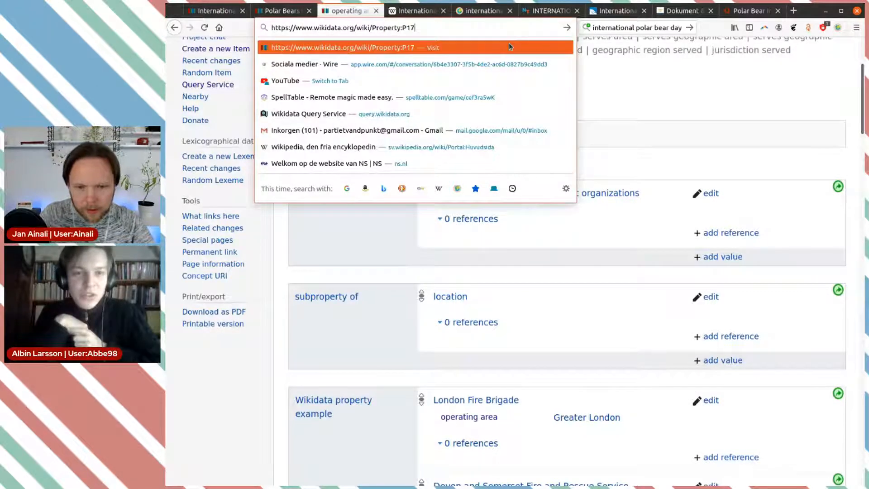
{"action": "key", "text": "Return"}
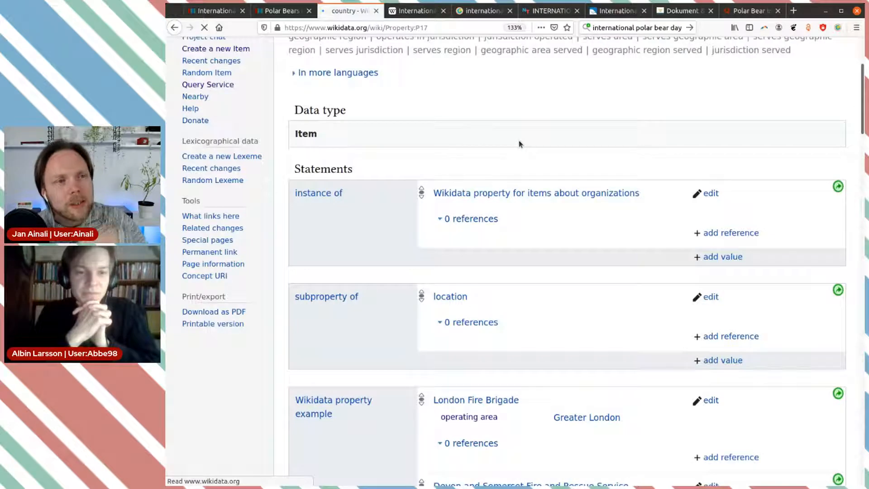
- Examine the country property's usage examples, see-also properties and constraints to judge whether it suits the item
{"action": "scroll", "coordinate": [520, 168], "scroll_direction": "down", "scroll_amount": 6}
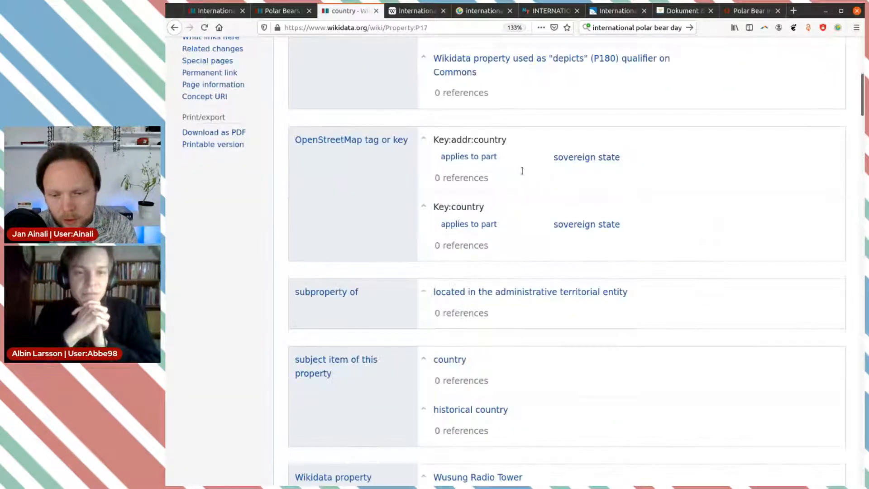
{"action": "scroll", "coordinate": [522, 172], "scroll_direction": "down", "scroll_amount": 6}
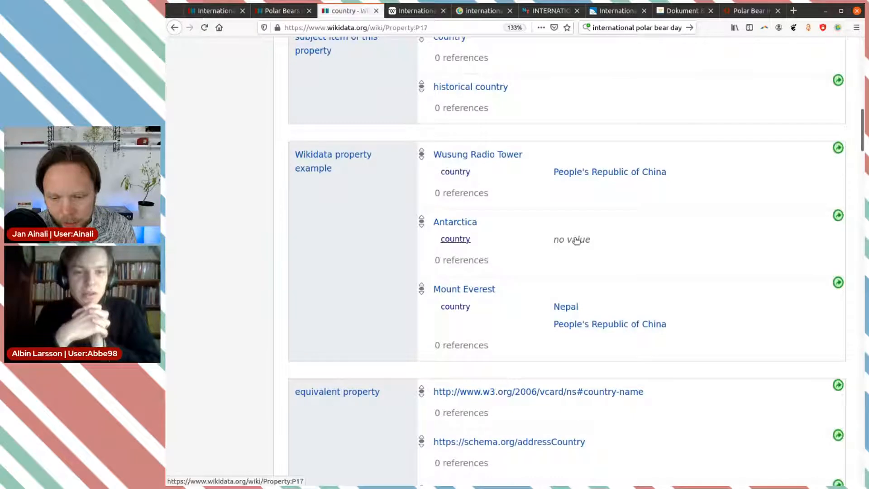
{"action": "scroll", "coordinate": [575, 240], "scroll_direction": "down", "scroll_amount": 8}
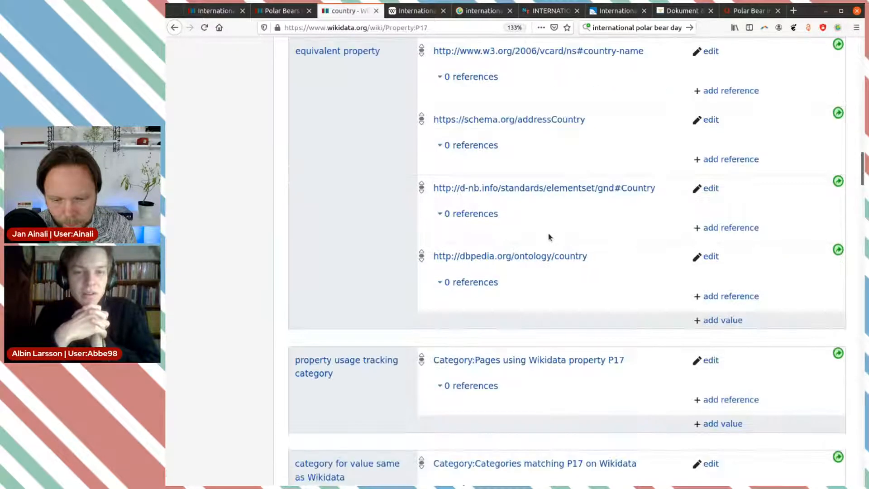
{"action": "scroll", "coordinate": [549, 236], "scroll_direction": "down", "scroll_amount": 12}
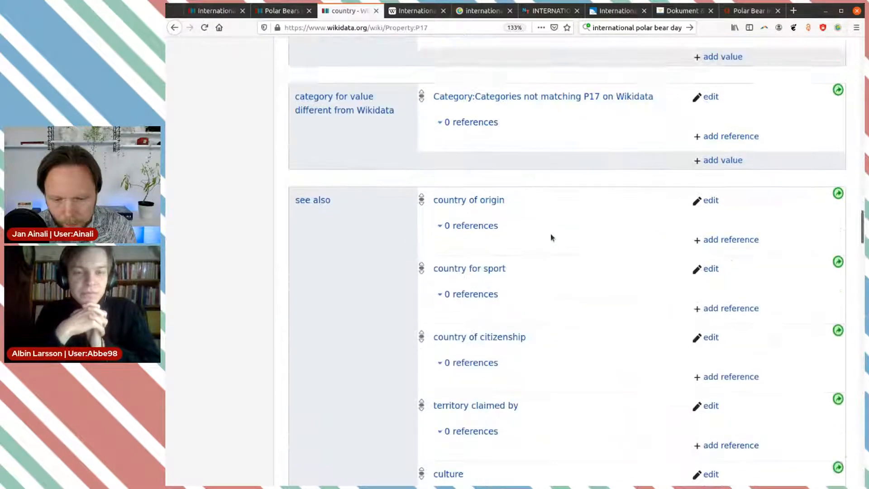
{"action": "scroll", "coordinate": [551, 237], "scroll_direction": "down", "scroll_amount": 10}
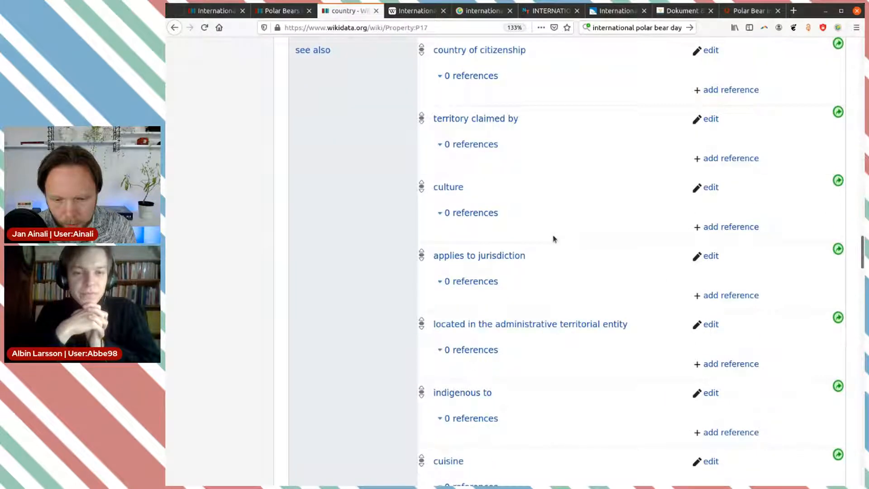
{"action": "scroll", "coordinate": [553, 239], "scroll_direction": "up", "scroll_amount": 5}
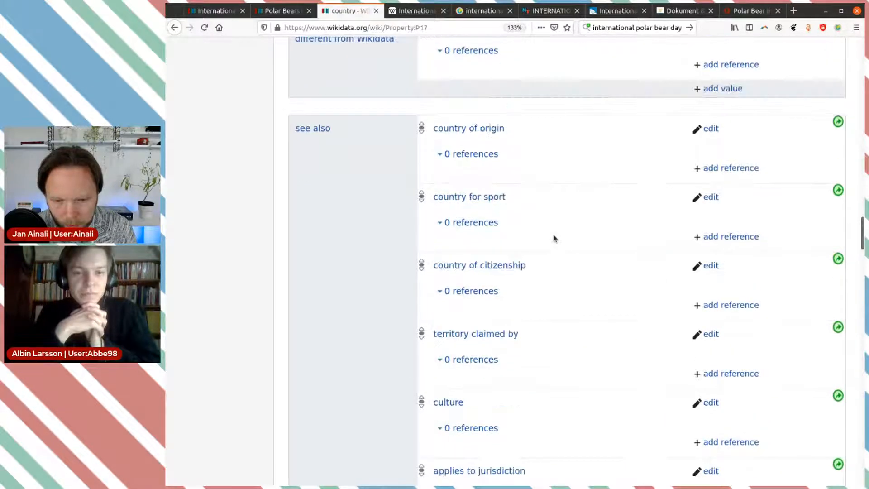
{"action": "scroll", "coordinate": [508, 200], "scroll_direction": "down", "scroll_amount": 5}
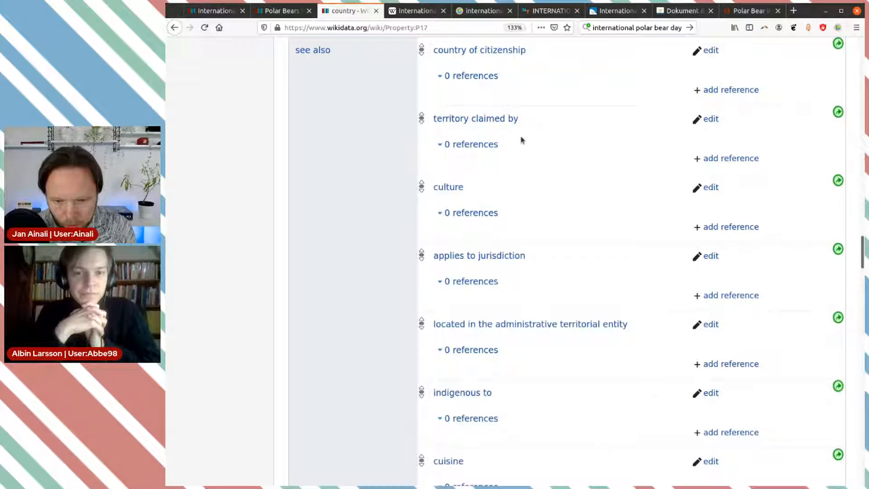
{"action": "scroll", "coordinate": [522, 141], "scroll_direction": "down", "scroll_amount": 5}
{"action": "scroll", "coordinate": [523, 144], "scroll_direction": "down", "scroll_amount": 5}
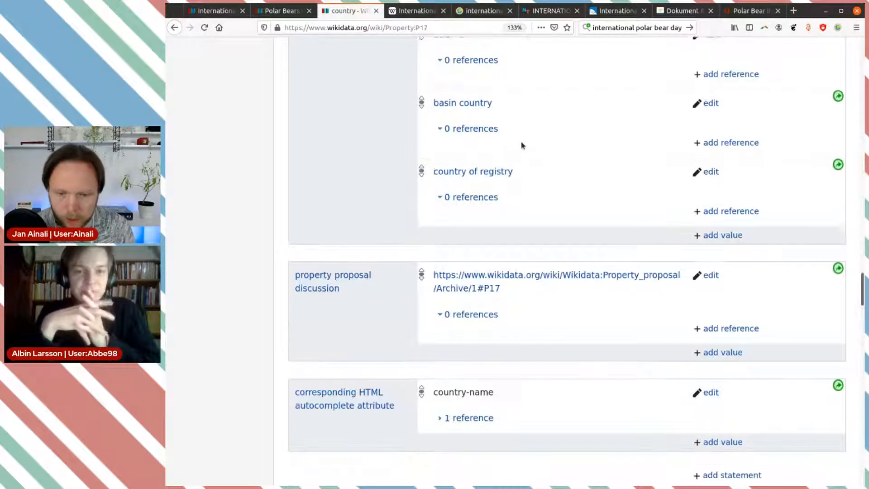
{"action": "scroll", "coordinate": [522, 145], "scroll_direction": "down", "scroll_amount": 3}
{"action": "scroll", "coordinate": [523, 148], "scroll_direction": "down", "scroll_amount": 4}
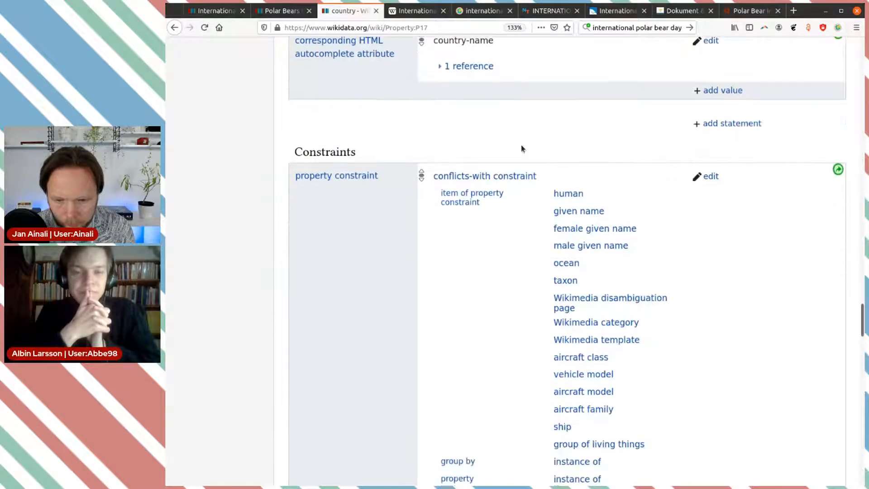
- Read through the country property's constraints, covering the conflicts-with, value type and allowed qualifiers entries
{"action": "scroll", "coordinate": [507, 147], "scroll_direction": "down", "scroll_amount": 2}
{"action": "scroll", "coordinate": [457, 135], "scroll_direction": "down", "scroll_amount": 5}
{"action": "scroll", "coordinate": [474, 150], "scroll_direction": "down", "scroll_amount": 4}
{"action": "scroll", "coordinate": [480, 153], "scroll_direction": "down", "scroll_amount": 1}
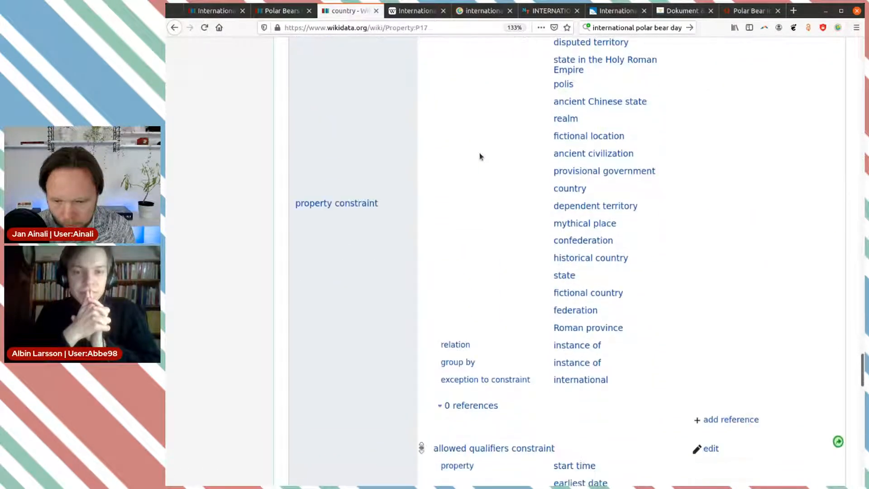
{"action": "scroll", "coordinate": [480, 156], "scroll_direction": "down", "scroll_amount": 1}
{"action": "scroll", "coordinate": [479, 155], "scroll_direction": "down", "scroll_amount": 5}
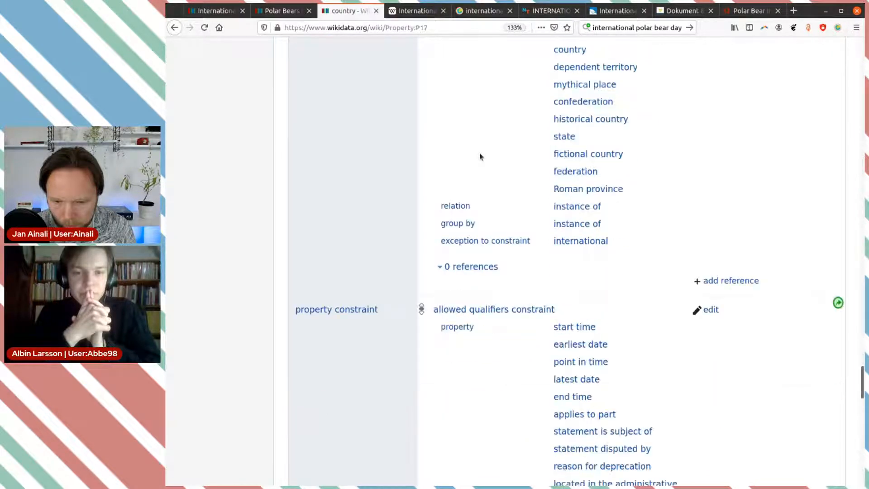
{"action": "scroll", "coordinate": [480, 155], "scroll_direction": "down", "scroll_amount": 3}
{"action": "scroll", "coordinate": [479, 155], "scroll_direction": "up", "scroll_amount": 6}
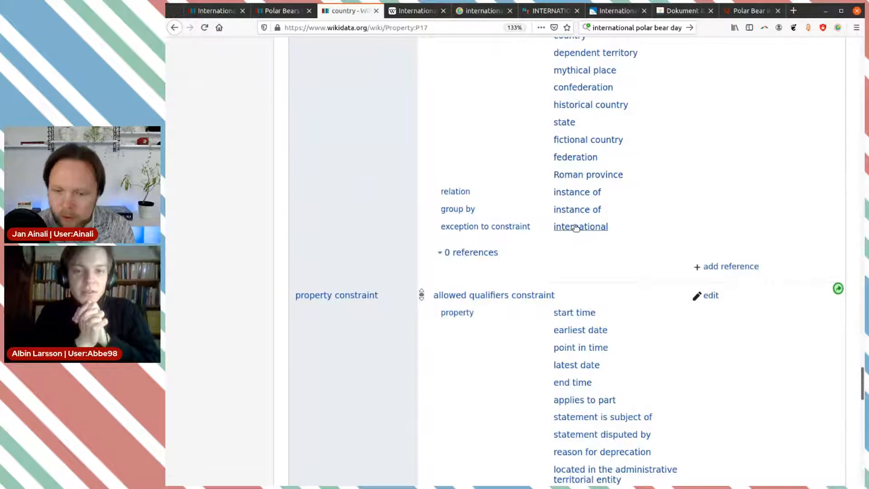
- Open the "international" item listed as an exception to the value type constraint and select its item identifier
{"action": "left_click_drag", "start_coordinate": [607, 231], "coordinate": [556, 230]}
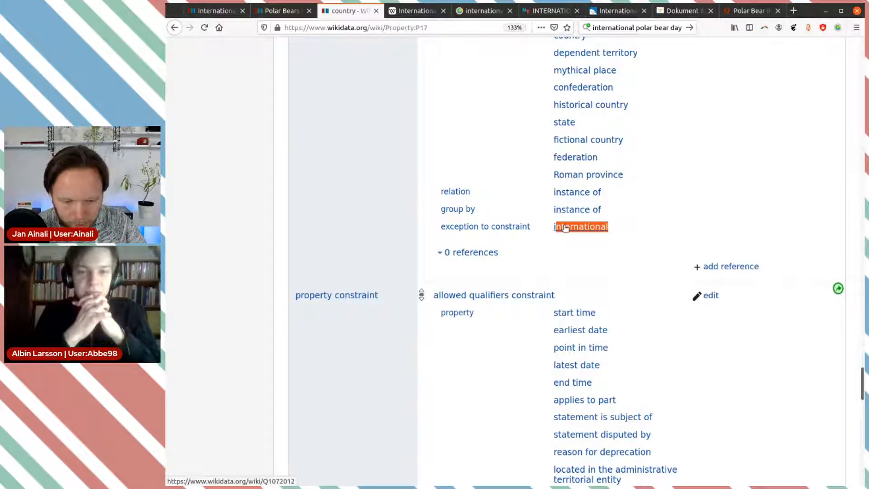
{"action": "left_click", "coordinate": [565, 229]}
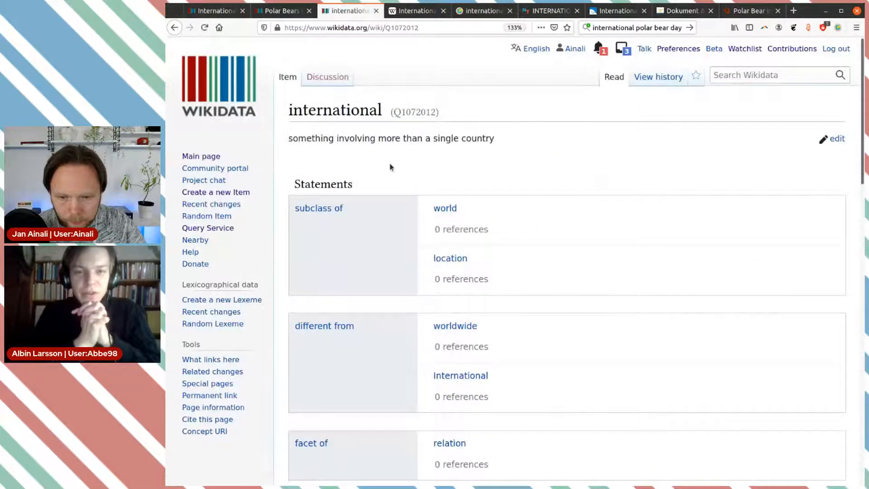
{"action": "double_click", "coordinate": [416, 112]}
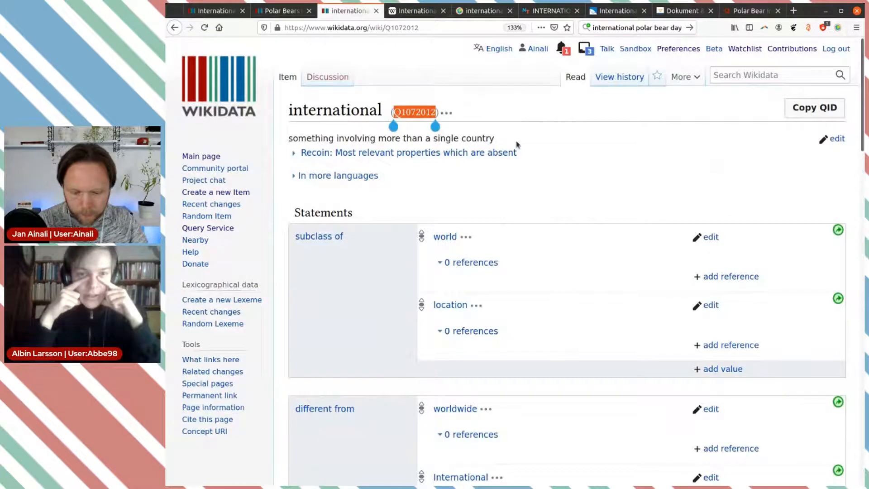
- Return to the country property and review the allowed classes and the exception of its value type constraint
{"action": "key", "text": "alt+Left"}
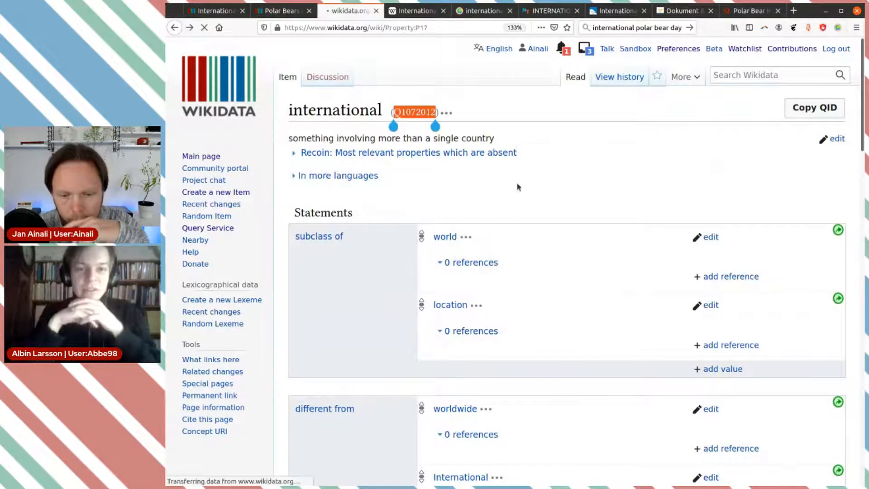
{"action": "scroll", "coordinate": [552, 208], "scroll_direction": "up", "scroll_amount": 10}
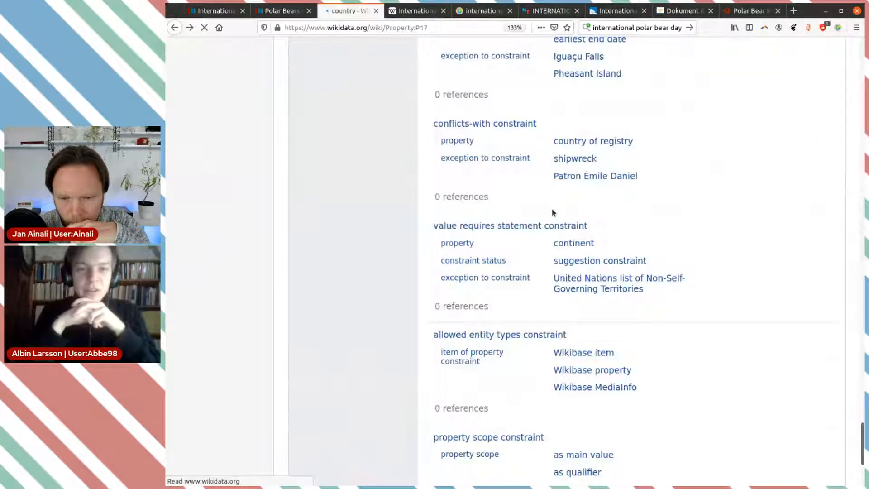
{"action": "scroll", "coordinate": [551, 208], "scroll_direction": "up", "scroll_amount": 9}
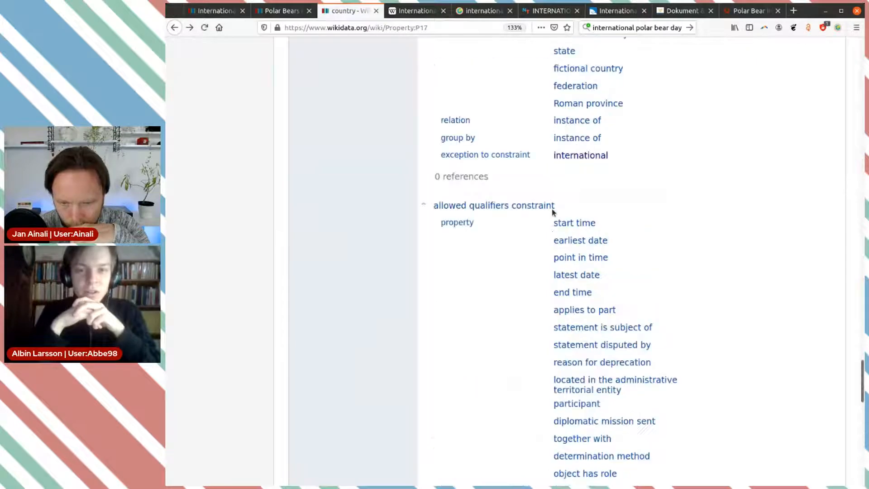
{"action": "scroll", "coordinate": [552, 208], "scroll_direction": "up", "scroll_amount": 7}
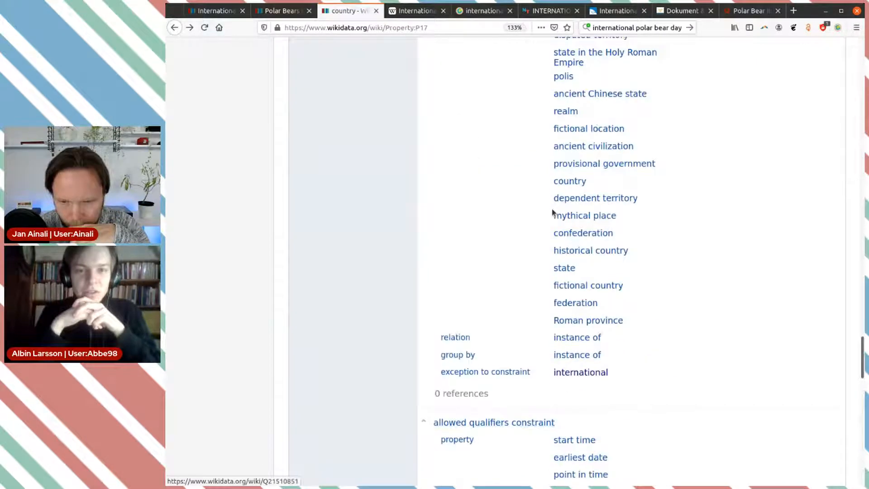
{"action": "scroll", "coordinate": [552, 212], "scroll_direction": "up", "scroll_amount": 5}
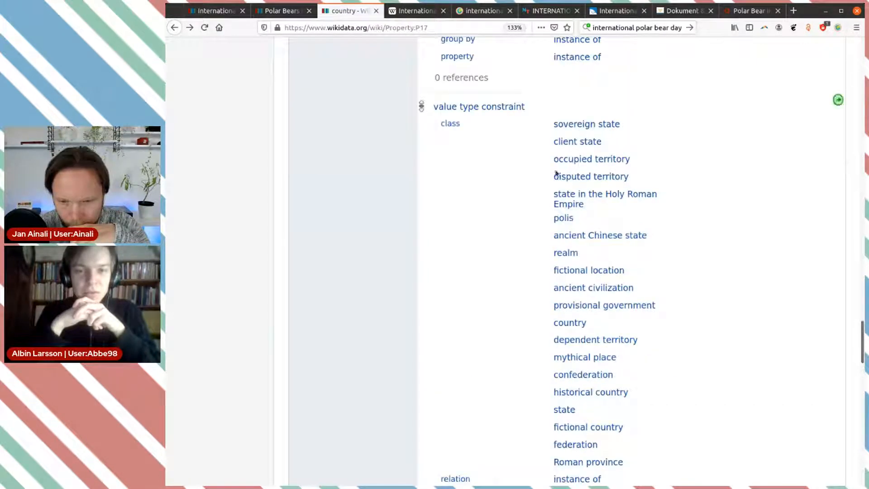
{"action": "scroll", "coordinate": [608, 203], "scroll_direction": "down", "scroll_amount": 4}
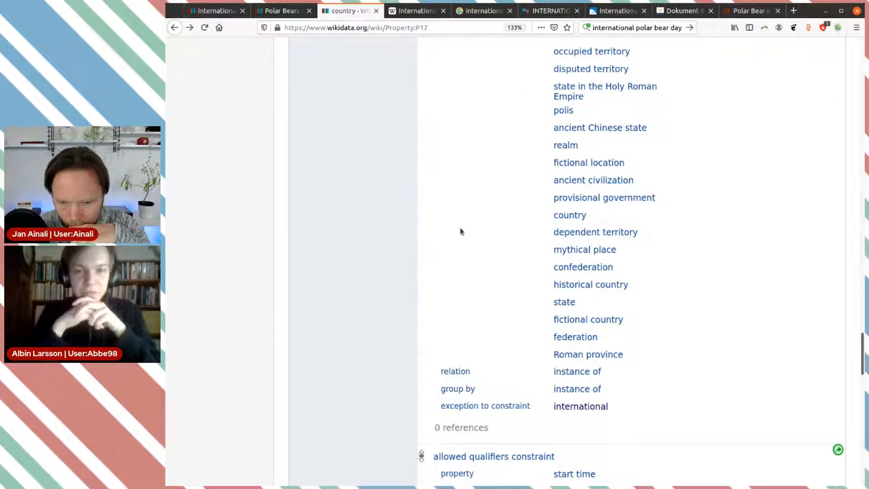
{"action": "scroll", "coordinate": [460, 229], "scroll_direction": "up", "scroll_amount": 7}
{"action": "scroll", "coordinate": [460, 231], "scroll_direction": "up", "scroll_amount": 5}
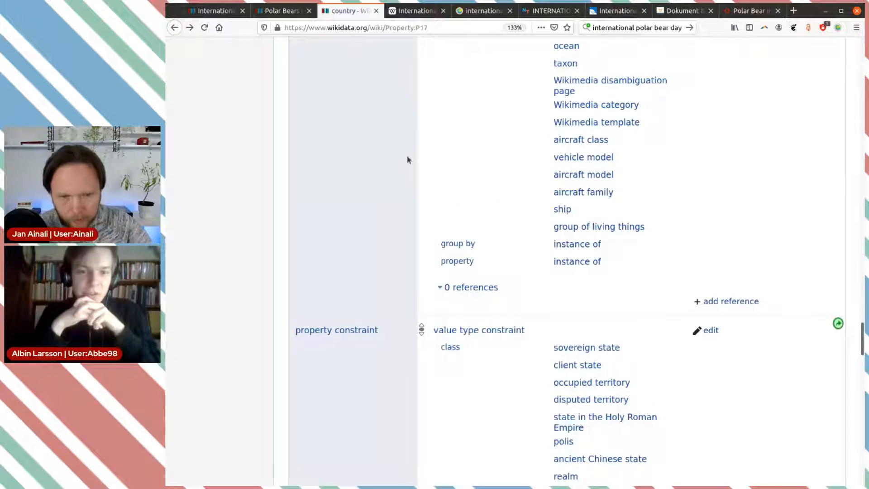
{"action": "scroll", "coordinate": [483, 202], "scroll_direction": "down", "scroll_amount": 10}
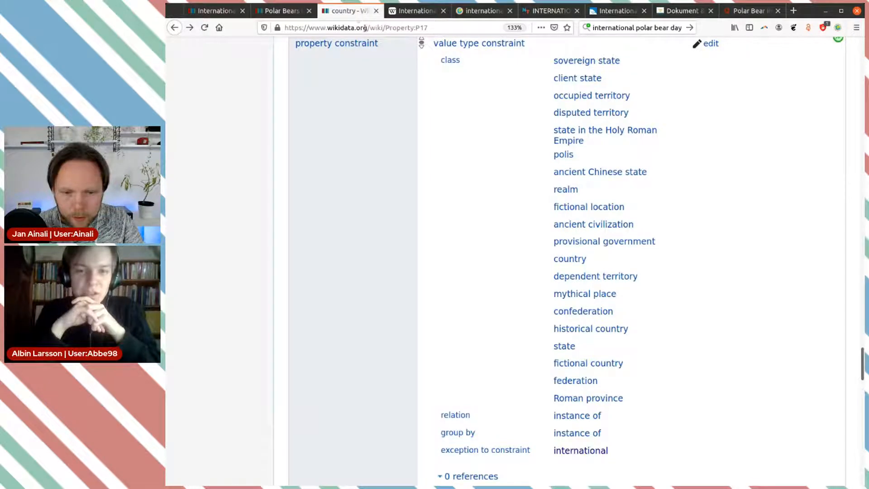
- Open the "international" item in a separate tab and list the pages that link to it
{"action": "middle_click", "coordinate": [579, 450]}
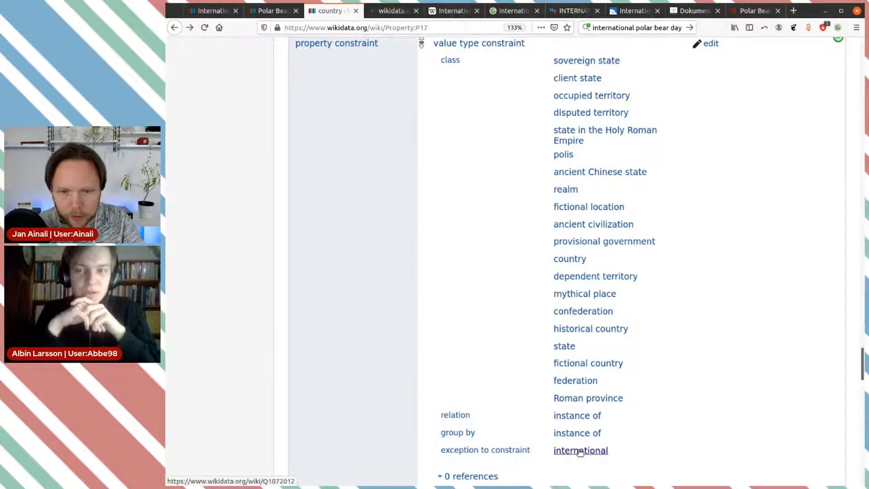
{"action": "key", "text": "ctrl+Tab"}
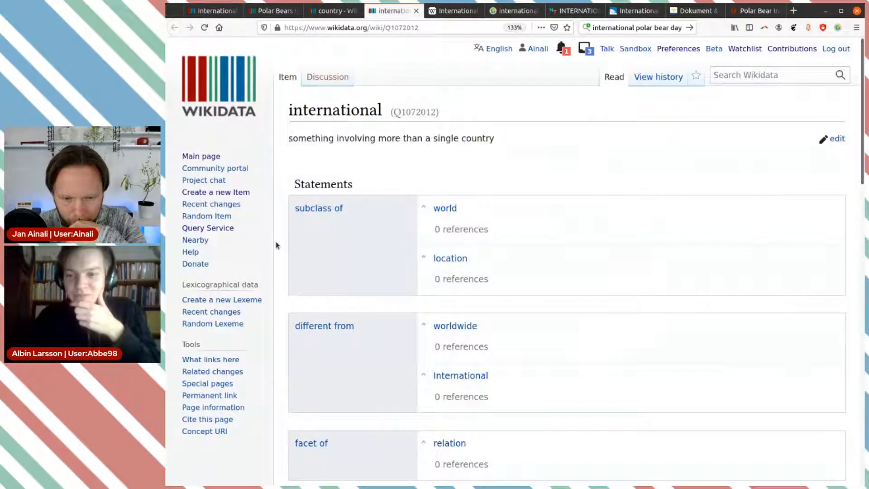
{"action": "scroll", "coordinate": [277, 245], "scroll_direction": "down", "scroll_amount": 3}
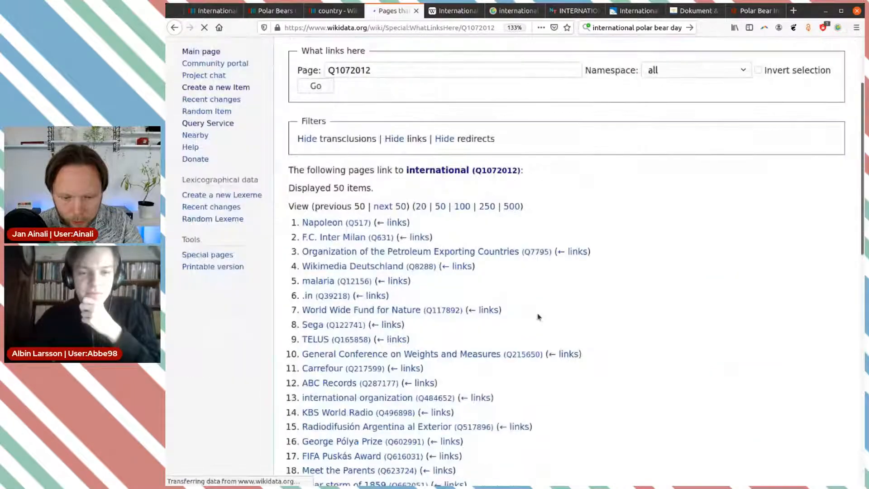
- Scan the pages linking to "international" for a comparable observance day
{"action": "scroll", "coordinate": [548, 280], "scroll_direction": "down", "scroll_amount": 5}
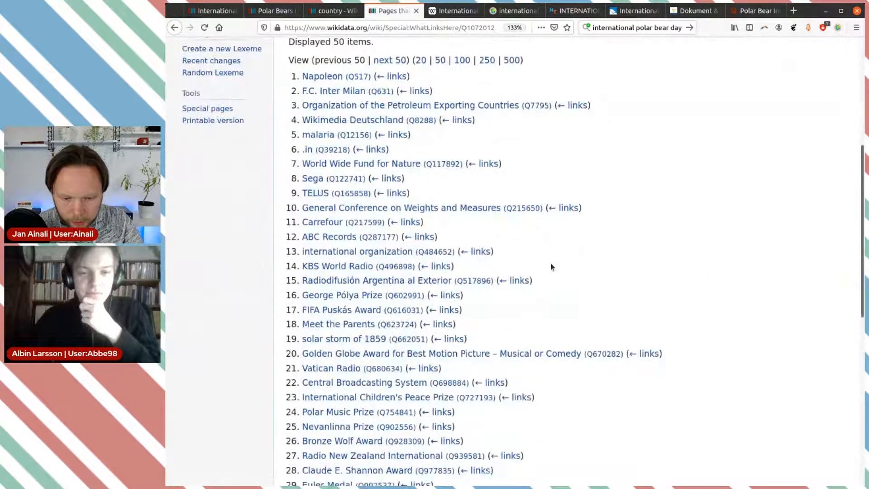
{"action": "scroll", "coordinate": [551, 269], "scroll_direction": "down", "scroll_amount": 2}
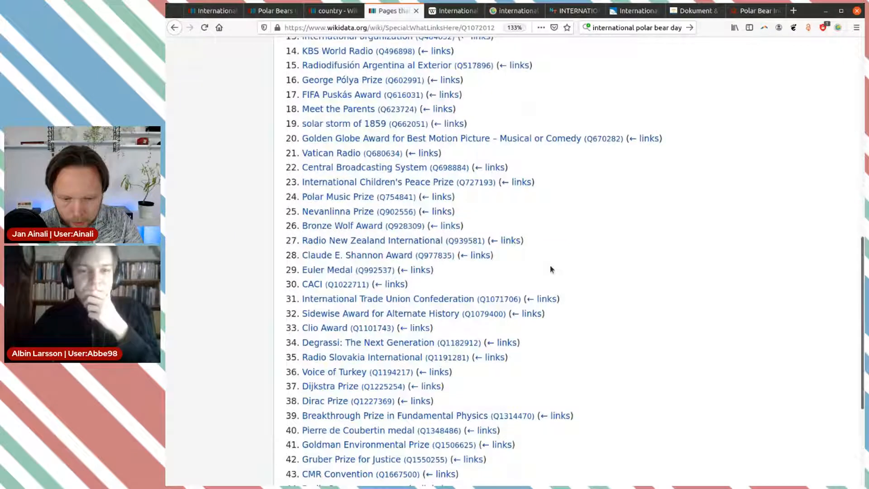
{"action": "scroll", "coordinate": [550, 269], "scroll_direction": "down", "scroll_amount": 4}
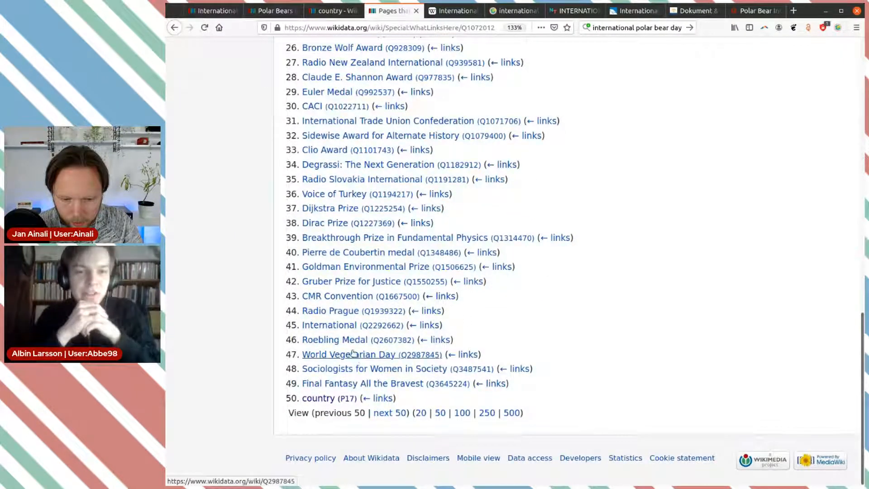
{"action": "scroll", "coordinate": [334, 285], "scroll_direction": "up", "scroll_amount": 6}
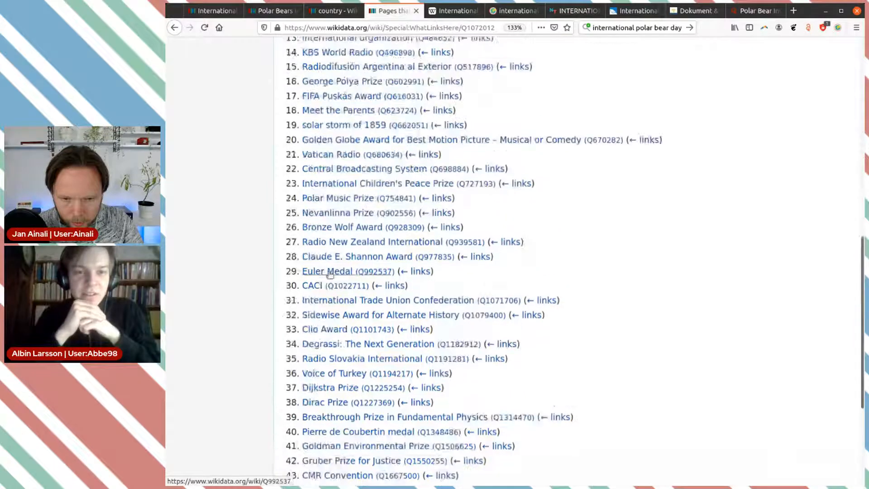
{"action": "scroll", "coordinate": [358, 372], "scroll_direction": "down", "scroll_amount": 4}
{"action": "scroll", "coordinate": [367, 399], "scroll_direction": "down", "scroll_amount": 3}
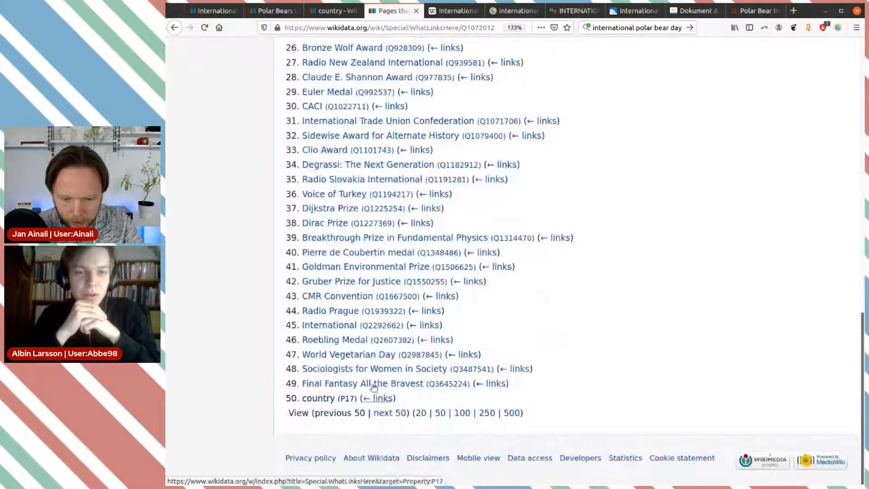
- Open the World Vegetarian Day item in a separate tab and inspect the constraint issues flagged on its country statement
{"action": "middle_click", "coordinate": [381, 358]}
{"action": "key", "text": "ctrl+Tab"}
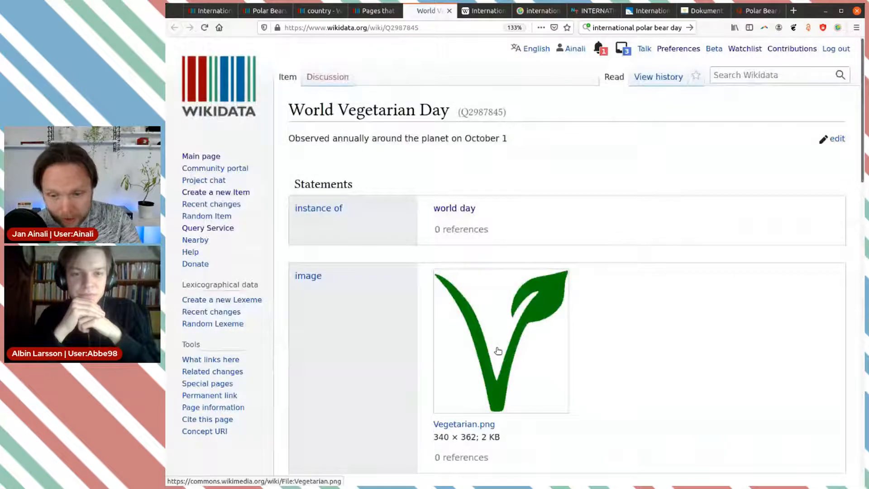
{"action": "scroll", "coordinate": [498, 351], "scroll_direction": "down", "scroll_amount": 5}
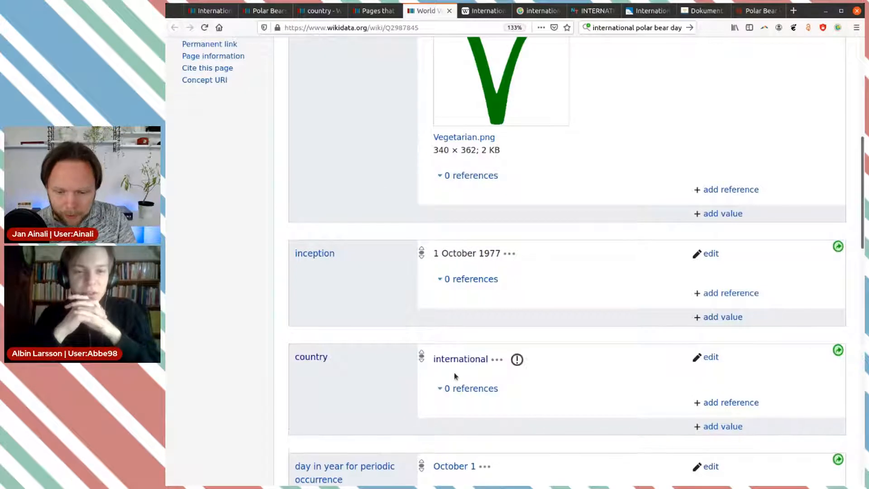
{"action": "left_click", "coordinate": [519, 362]}
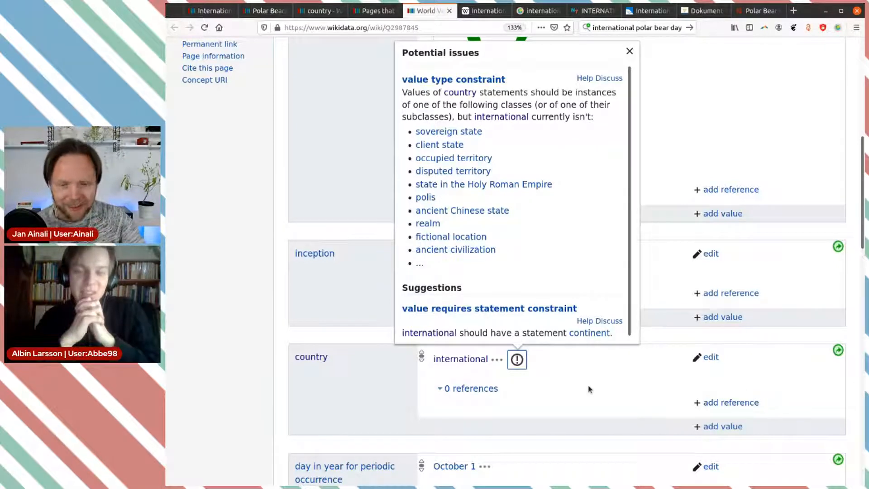
{"action": "scroll", "coordinate": [569, 220], "scroll_direction": "down", "scroll_amount": 1}
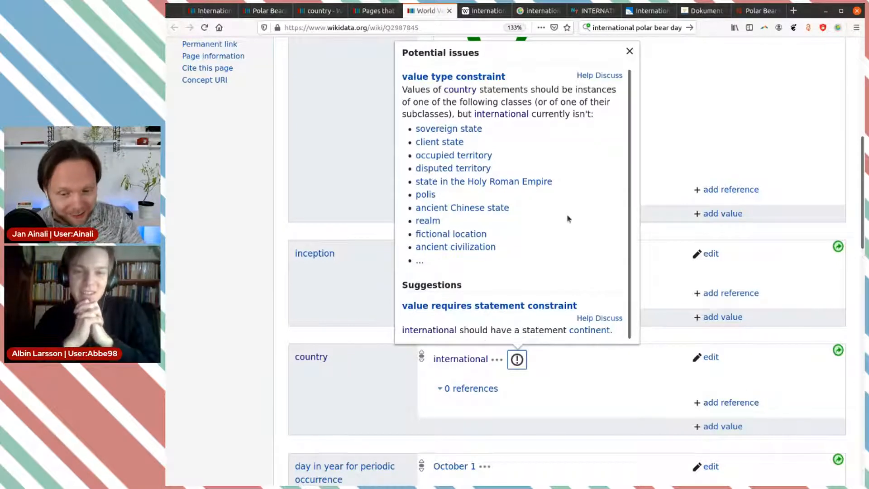
{"action": "left_click", "coordinate": [604, 404]}
{"action": "scroll", "coordinate": [589, 389], "scroll_direction": "down", "scroll_amount": 1}
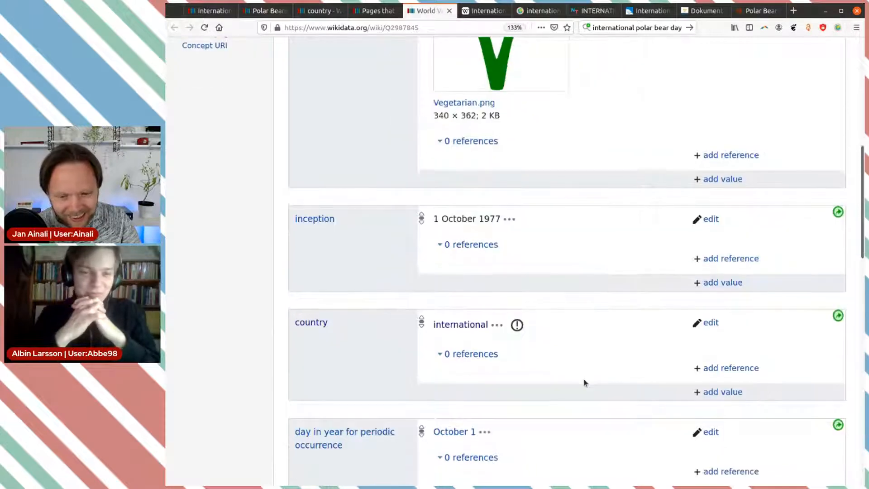
- Close the World Vegetarian Day item and expand the list of pages linking to "international" to 500 entries
{"action": "left_click", "coordinate": [449, 11]}
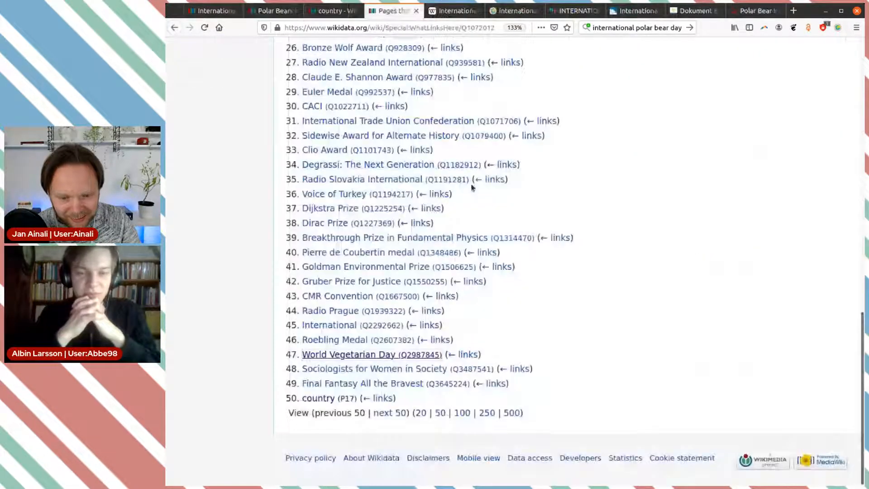
{"action": "scroll", "coordinate": [618, 369], "scroll_direction": "up", "scroll_amount": 4}
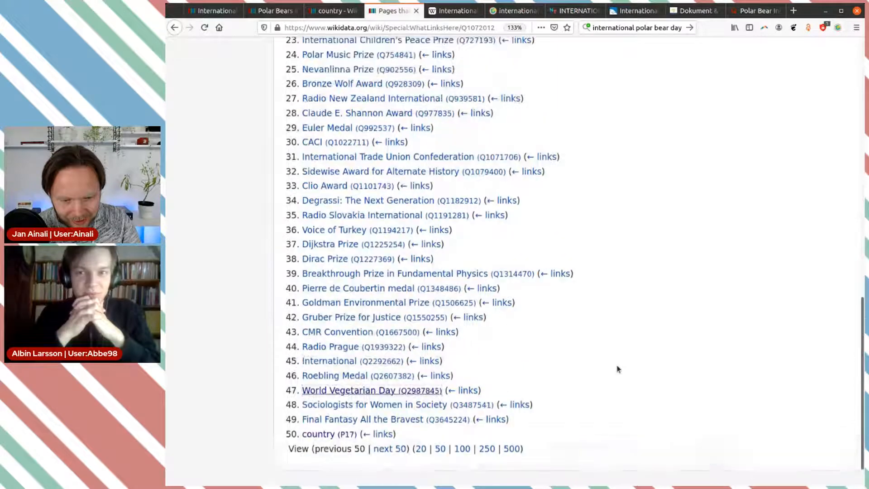
{"action": "scroll", "coordinate": [618, 369], "scroll_direction": "down", "scroll_amount": 3}
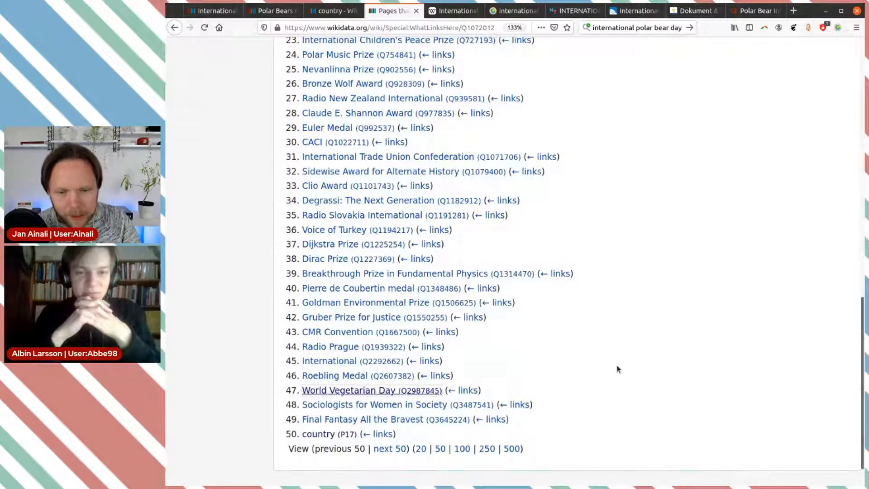
{"action": "scroll", "coordinate": [618, 369], "scroll_direction": "down", "scroll_amount": 1}
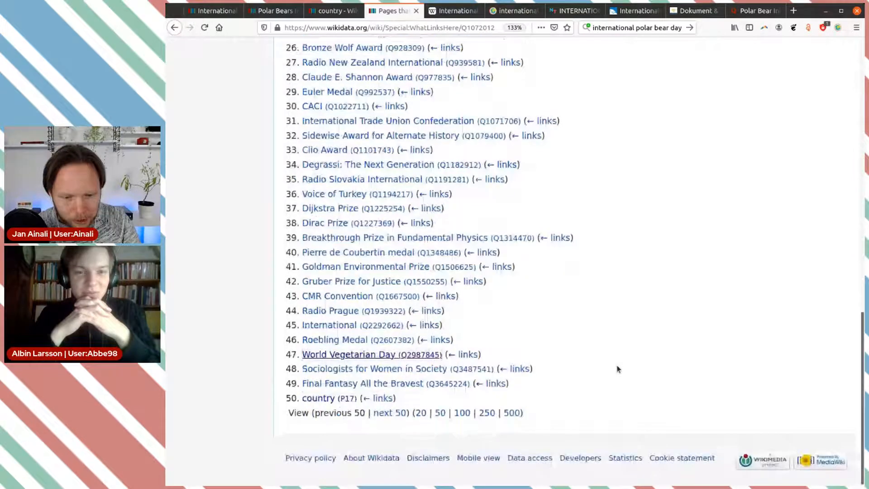
{"action": "left_click", "coordinate": [513, 414]}
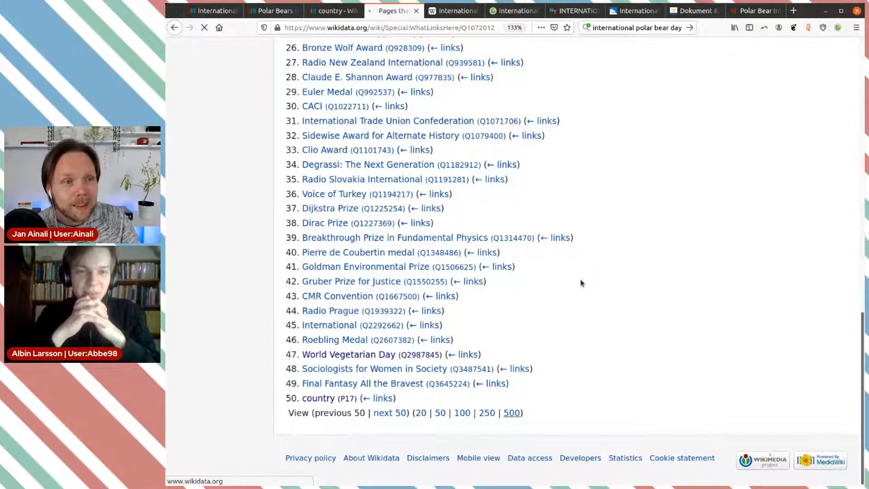
- Check the remaining constraints on the country property, then go back to the list of pages linking to "international"
{"action": "left_click", "coordinate": [336, 13]}
{"action": "scroll", "coordinate": [449, 185], "scroll_direction": "down", "scroll_amount": 3}
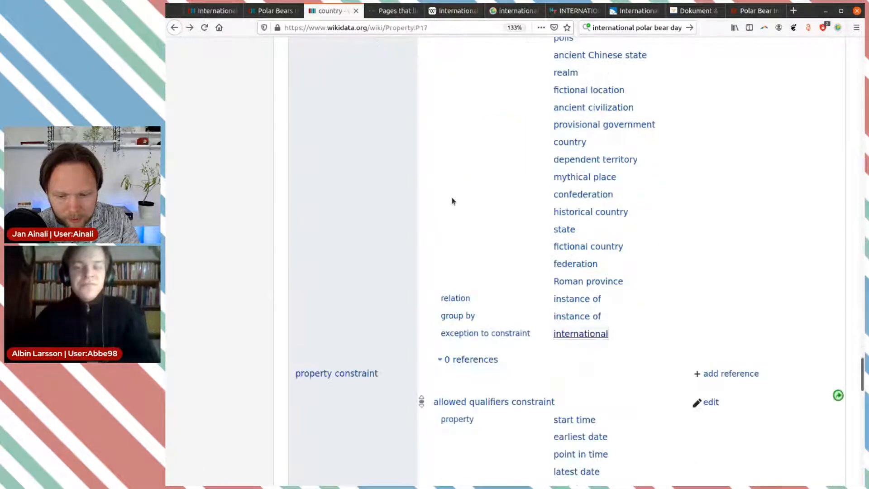
{"action": "scroll", "coordinate": [452, 201], "scroll_direction": "down", "scroll_amount": 12}
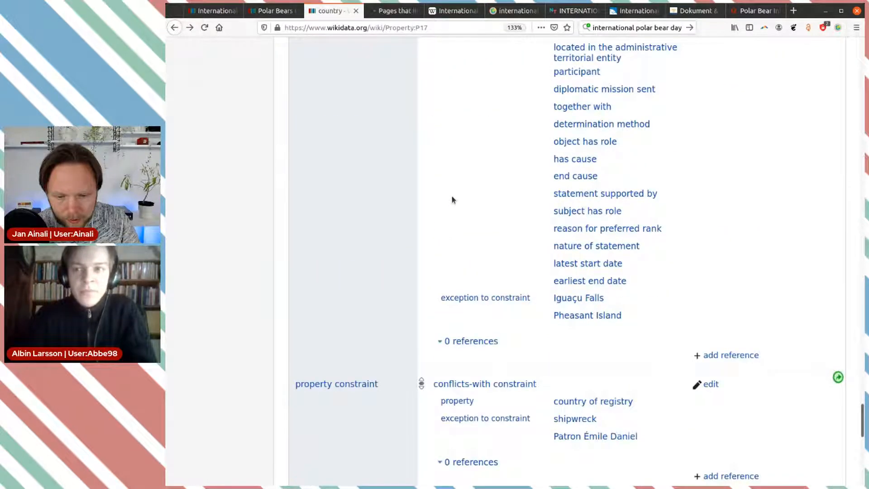
{"action": "left_click", "coordinate": [394, 10]}
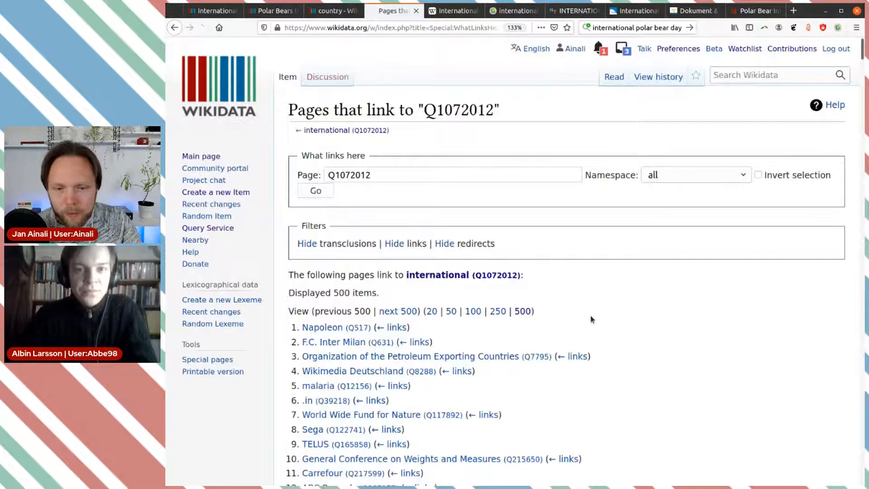
- Scan the 500 listed pages linking to "international" for comparable items and alternative values for the country property
{"action": "scroll", "coordinate": [591, 319], "scroll_direction": "down", "scroll_amount": 5}
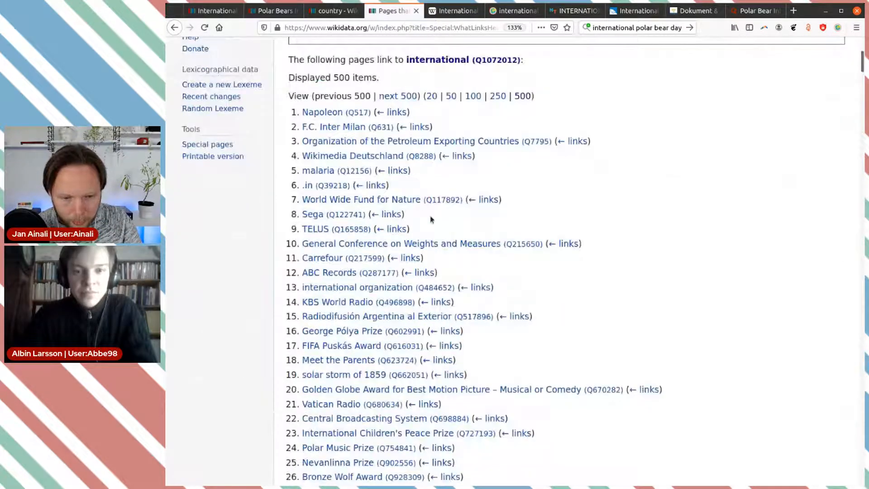
{"action": "scroll", "coordinate": [312, 177], "scroll_direction": "down", "scroll_amount": 5}
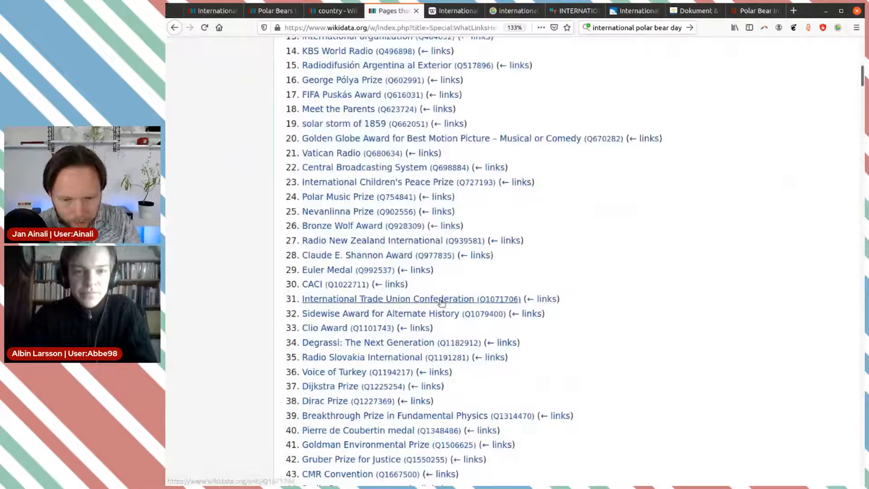
{"action": "scroll", "coordinate": [441, 303], "scroll_direction": "down", "scroll_amount": 15}
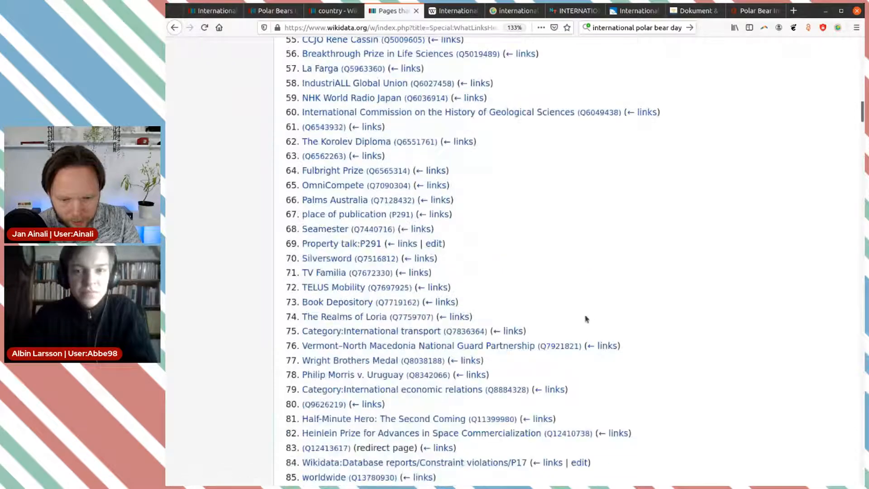
{"action": "scroll", "coordinate": [581, 318], "scroll_direction": "down", "scroll_amount": 5}
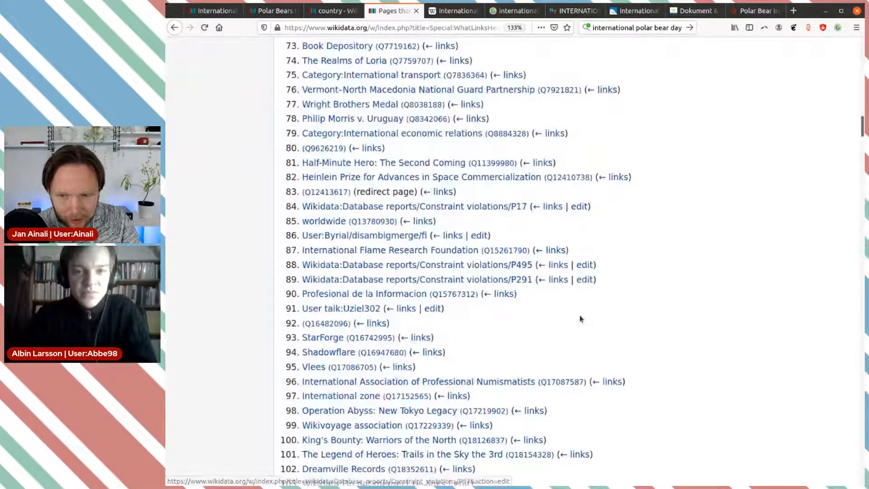
{"action": "scroll", "coordinate": [581, 318], "scroll_direction": "down", "scroll_amount": 7}
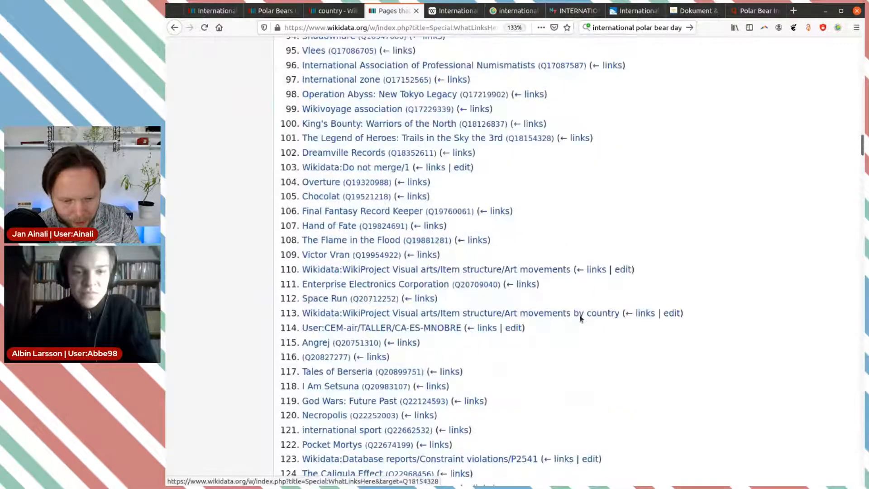
{"action": "scroll", "coordinate": [578, 315], "scroll_direction": "down", "scroll_amount": 8}
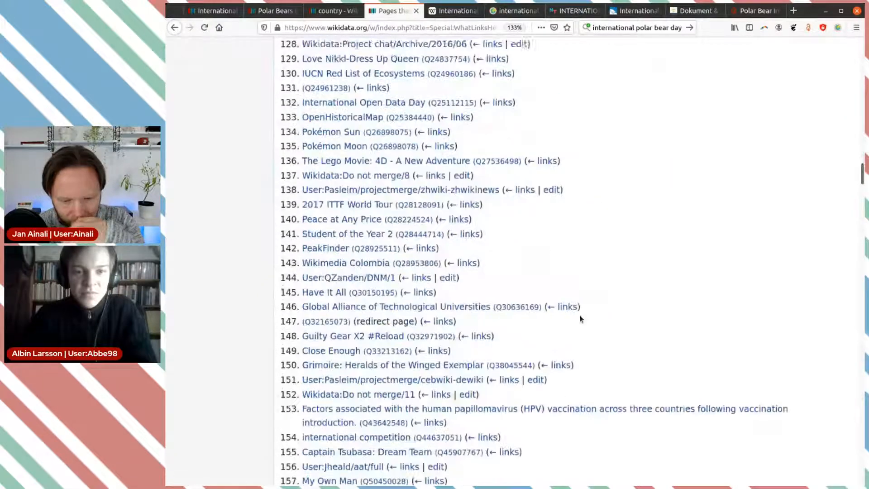
{"action": "scroll", "coordinate": [580, 318], "scroll_direction": "down", "scroll_amount": 10}
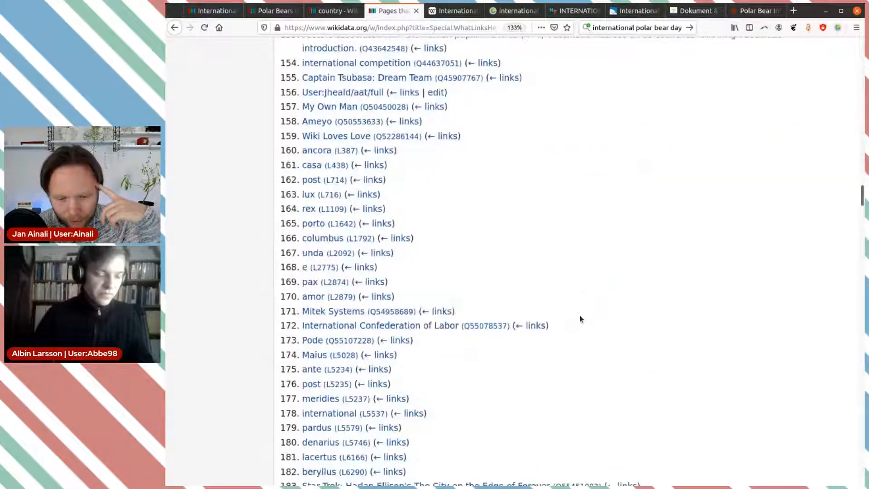
{"action": "scroll", "coordinate": [581, 319], "scroll_direction": "down", "scroll_amount": 2}
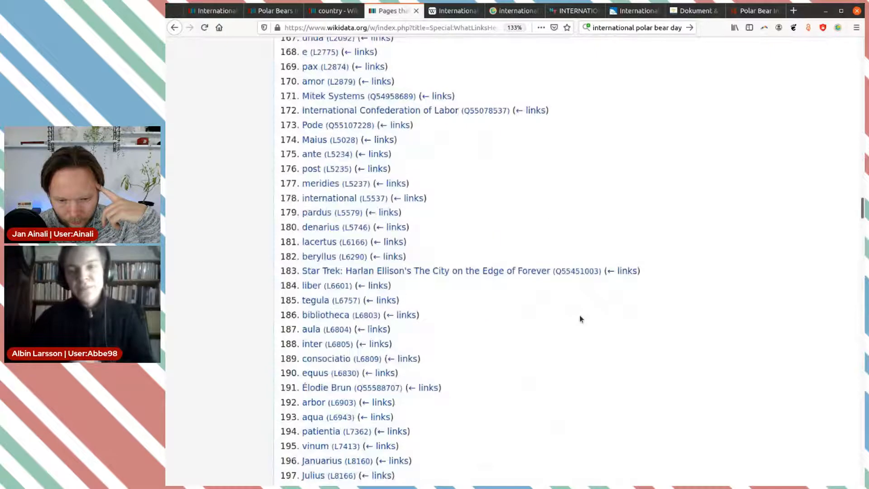
{"action": "scroll", "coordinate": [580, 318], "scroll_direction": "down", "scroll_amount": 10}
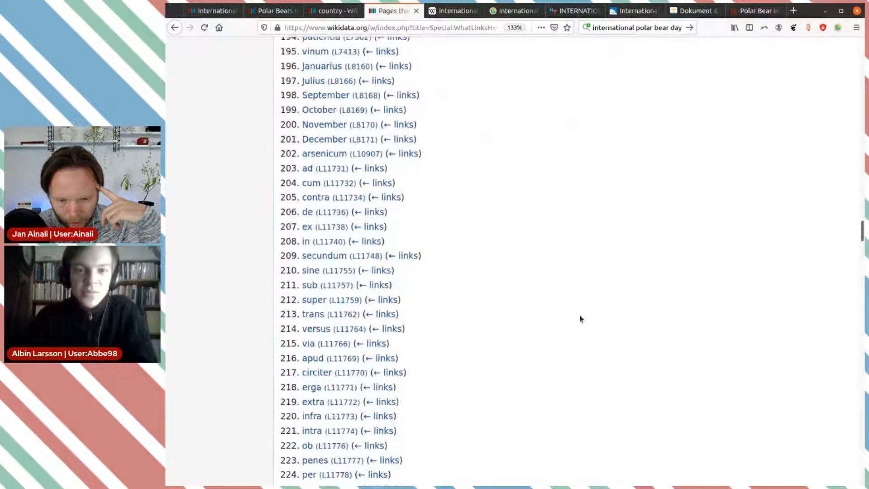
{"action": "scroll", "coordinate": [374, 198], "scroll_direction": "down", "scroll_amount": 10}
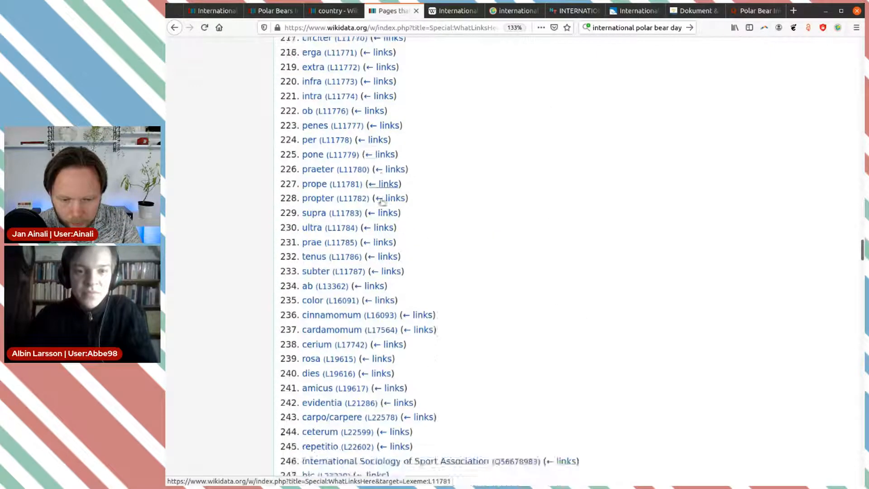
{"action": "scroll", "coordinate": [382, 200], "scroll_direction": "down", "scroll_amount": 2}
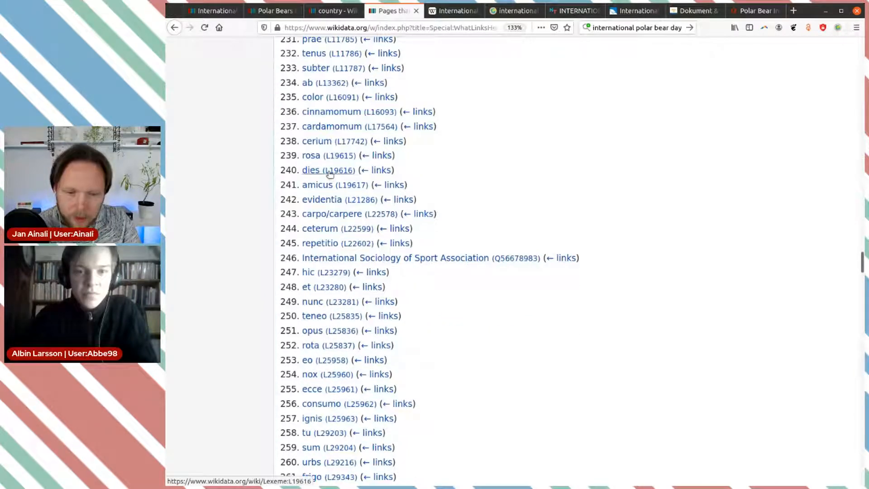
{"action": "scroll", "coordinate": [327, 169], "scroll_direction": "up", "scroll_amount": 2}
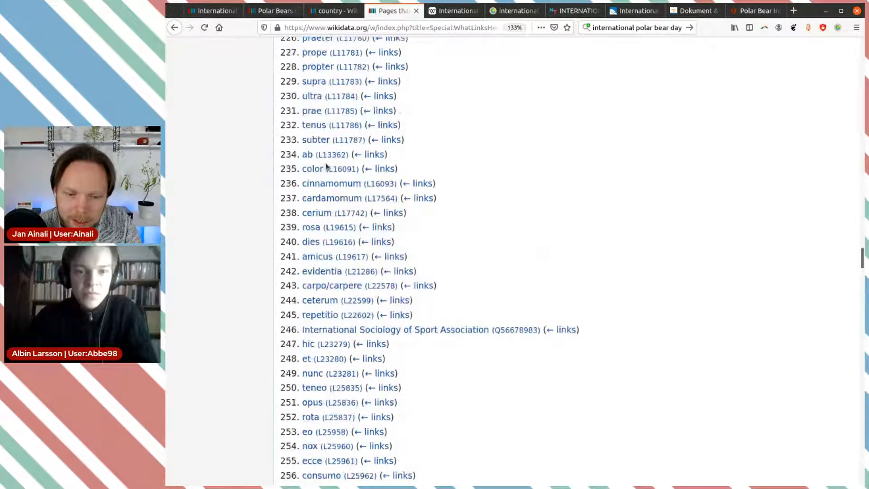
{"action": "scroll", "coordinate": [335, 290], "scroll_direction": "down", "scroll_amount": 3}
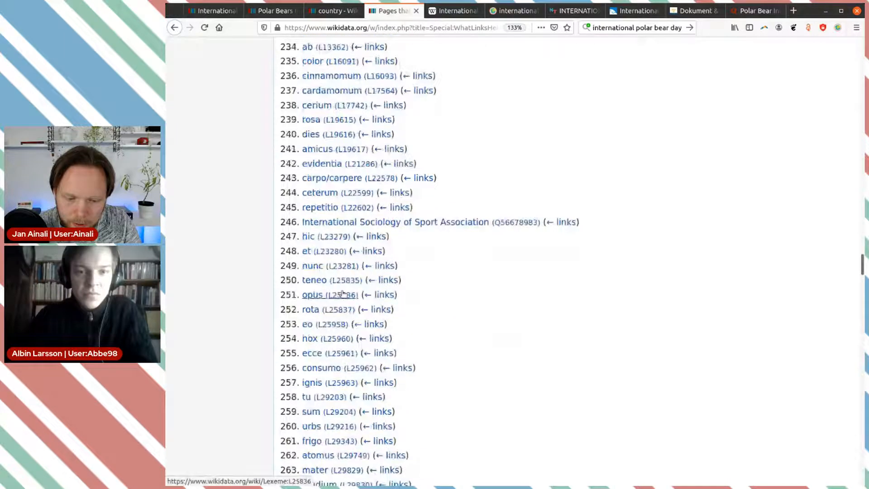
{"action": "scroll", "coordinate": [335, 276], "scroll_direction": "down", "scroll_amount": 8}
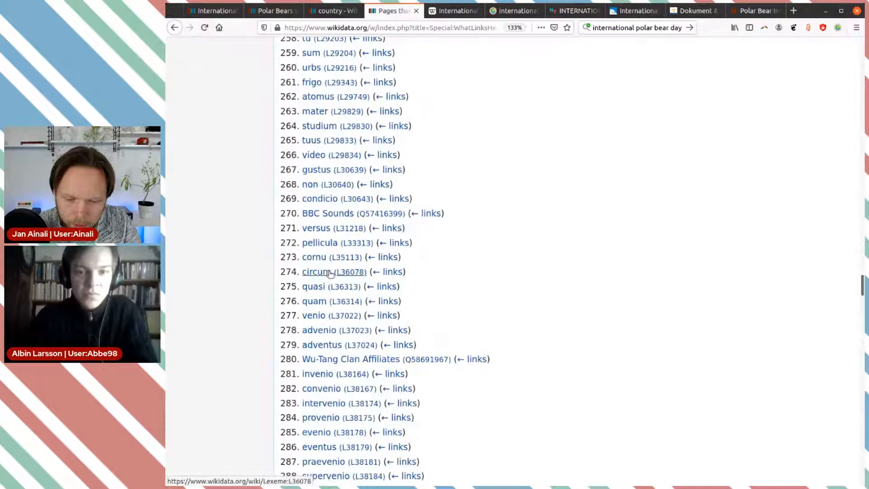
{"action": "scroll", "coordinate": [330, 274], "scroll_direction": "down", "scroll_amount": 12}
{"action": "scroll", "coordinate": [330, 274], "scroll_direction": "down", "scroll_amount": 10}
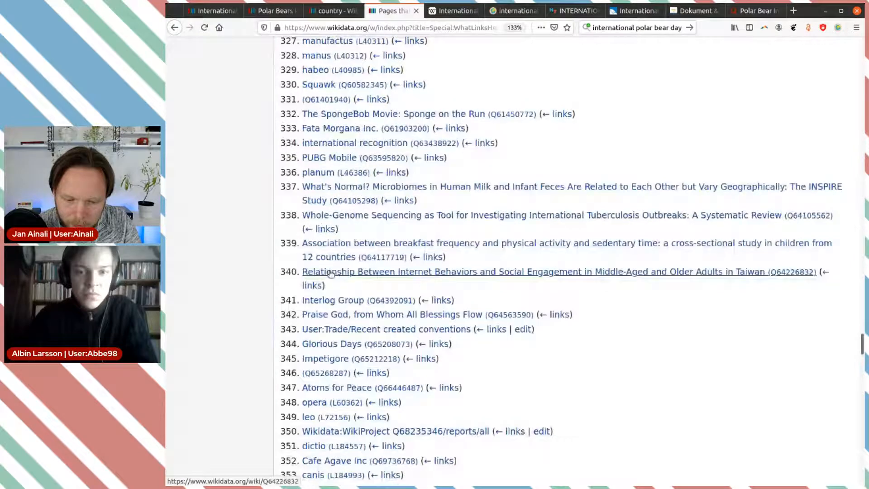
{"action": "scroll", "coordinate": [331, 274], "scroll_direction": "down", "scroll_amount": 2}
{"action": "scroll", "coordinate": [407, 217], "scroll_direction": "down", "scroll_amount": 2}
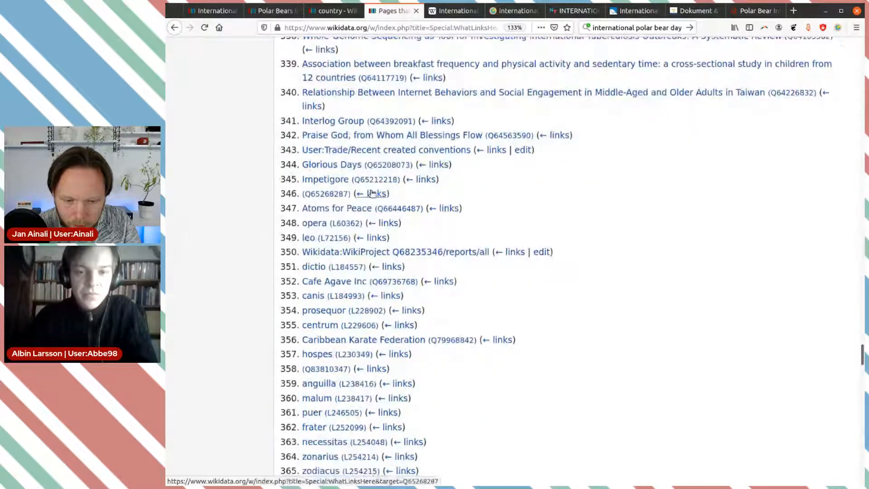
{"action": "scroll", "coordinate": [424, 225], "scroll_direction": "down", "scroll_amount": 3}
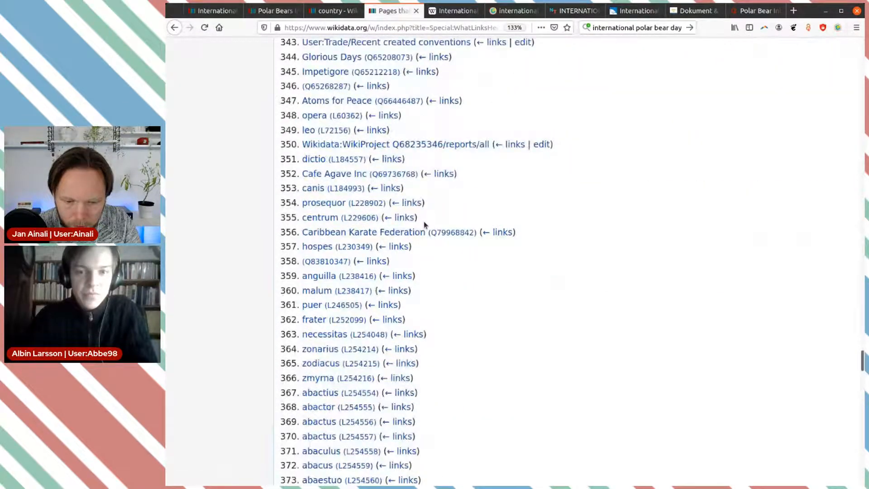
{"action": "scroll", "coordinate": [424, 225], "scroll_direction": "down", "scroll_amount": 2}
{"action": "scroll", "coordinate": [424, 225], "scroll_direction": "down", "scroll_amount": 18}
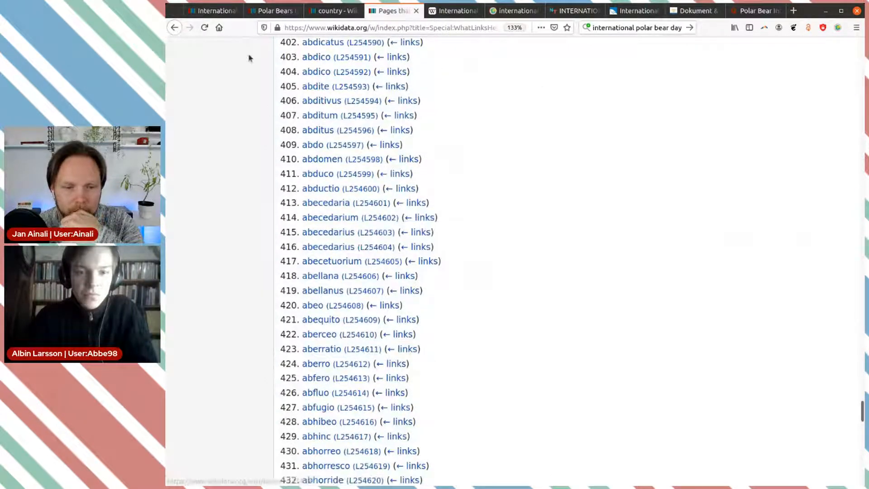
- Return to the International Polar Bear Day item and publish a country statement with the value "worldwide"
{"action": "left_click", "coordinate": [216, 10]}
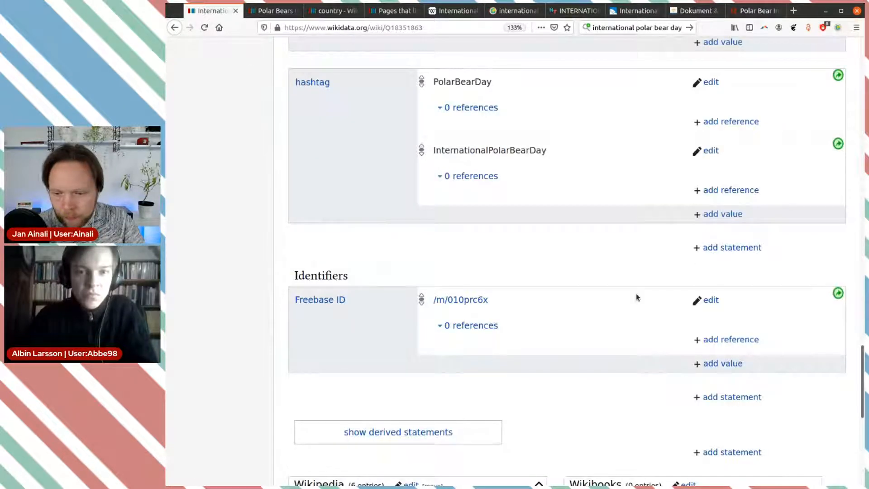
{"action": "left_click", "coordinate": [706, 248]}
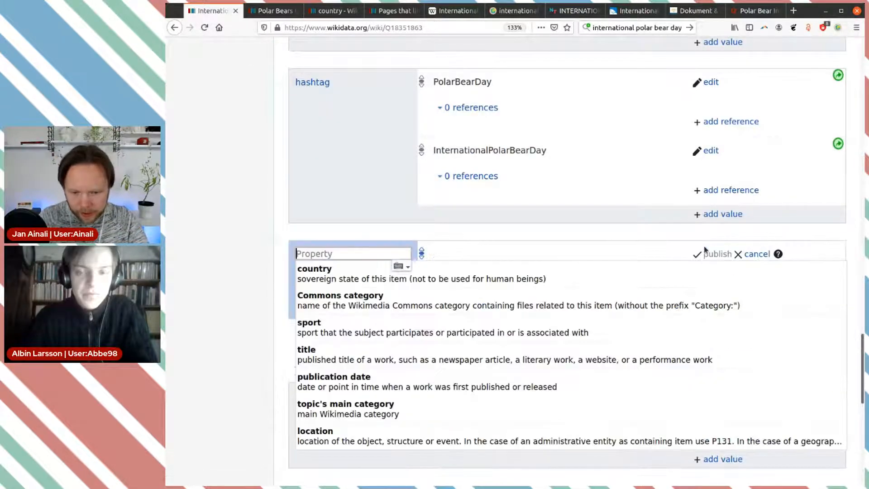
{"action": "left_click", "coordinate": [529, 275]}
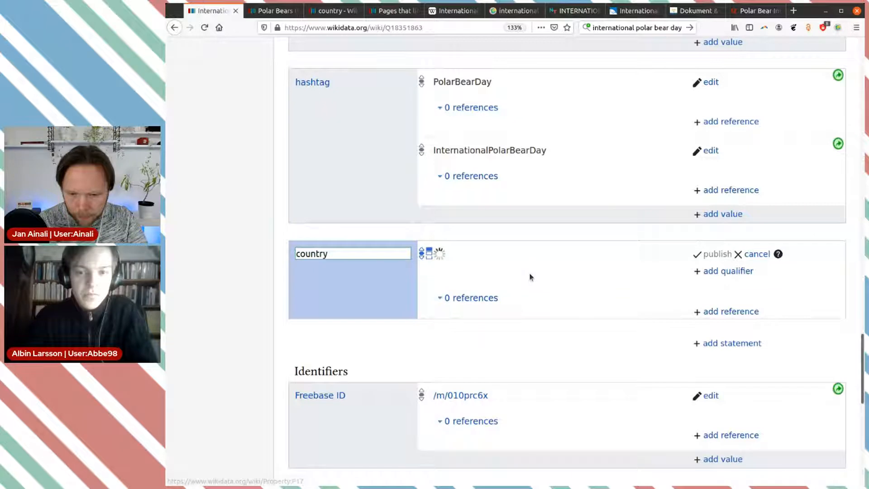
{"action": "type", "text": "world"}
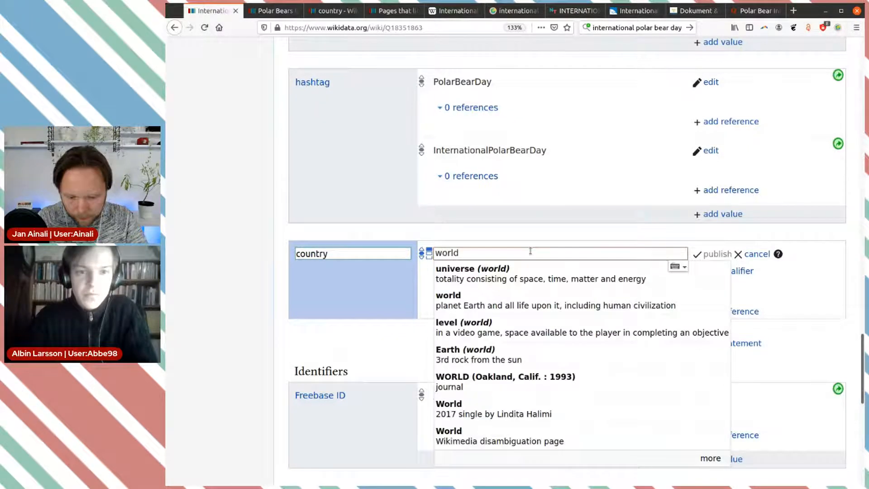
{"action": "type", "text": "wide"}
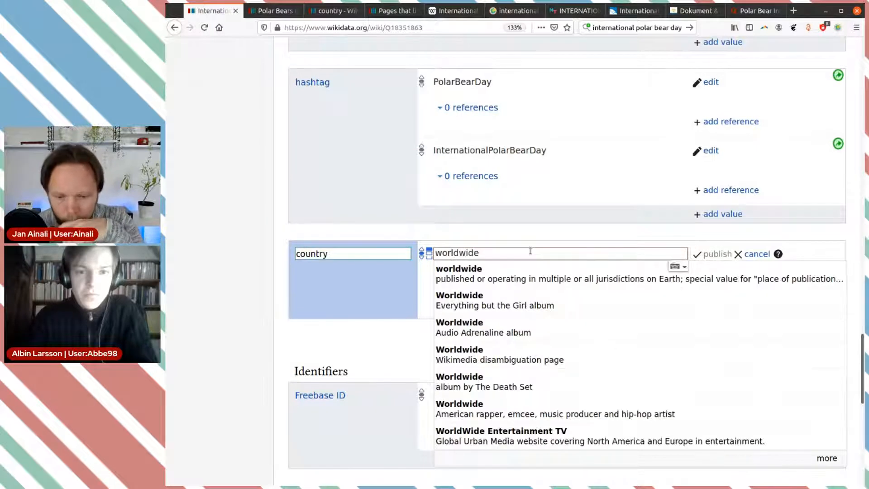
{"action": "left_click", "coordinate": [540, 279]}
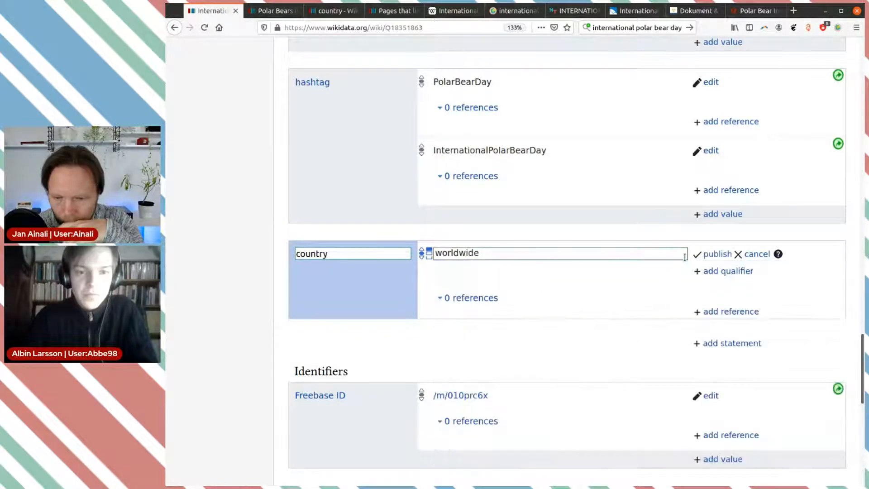
{"action": "left_click", "coordinate": [718, 241]}
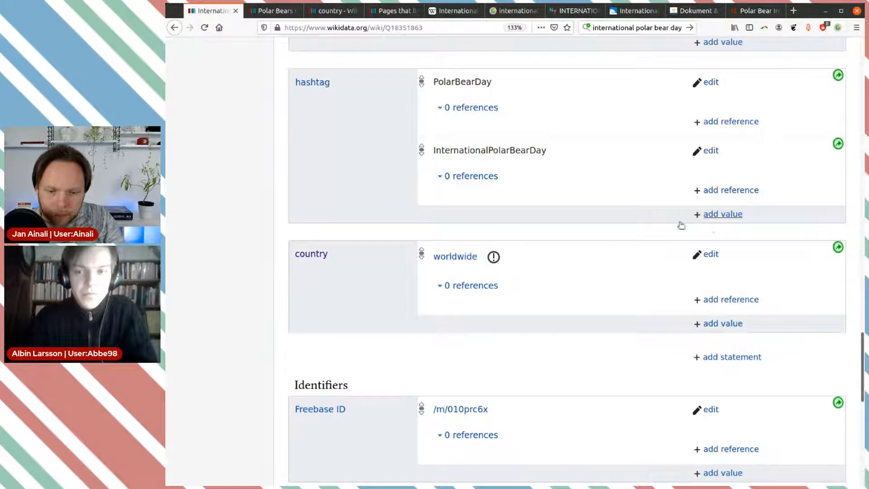
- Read through the potential constraint issues and suggestions flagged on the "worldwide" country value
{"action": "left_click", "coordinate": [494, 256]}
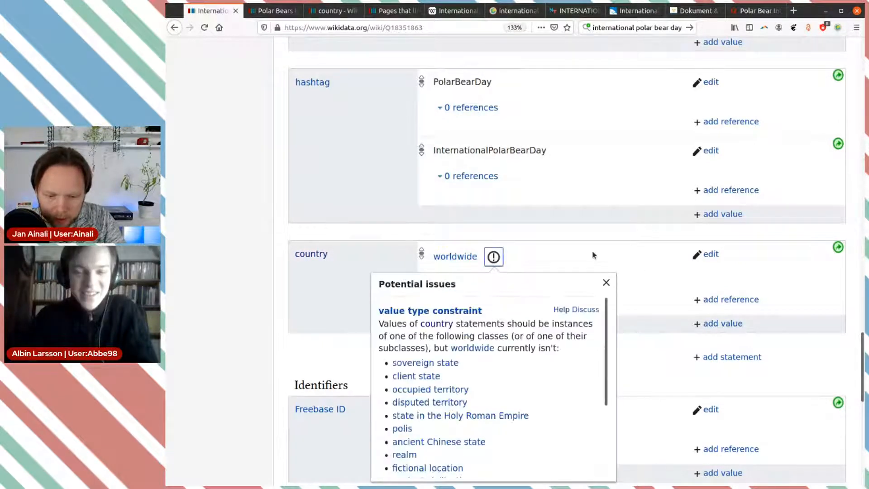
{"action": "scroll", "coordinate": [539, 381], "scroll_direction": "down", "scroll_amount": 2}
{"action": "scroll", "coordinate": [539, 382], "scroll_direction": "down", "scroll_amount": 1}
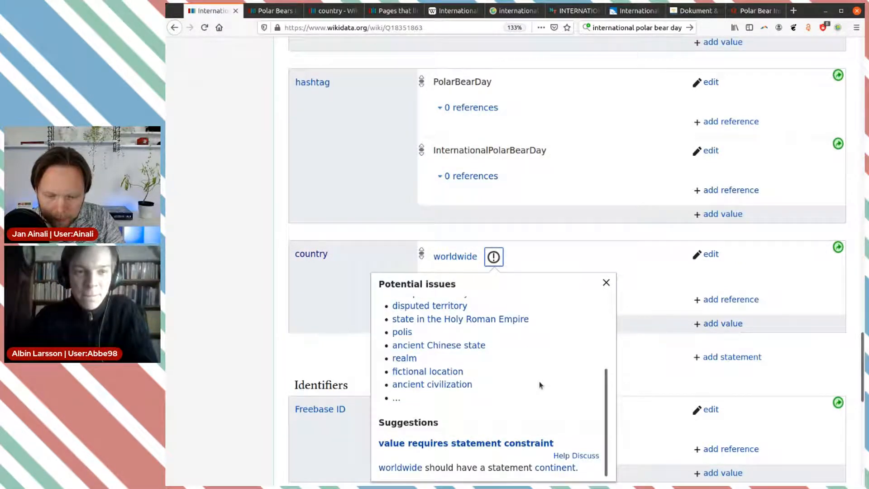
{"action": "scroll", "coordinate": [539, 382], "scroll_direction": "up", "scroll_amount": 3}
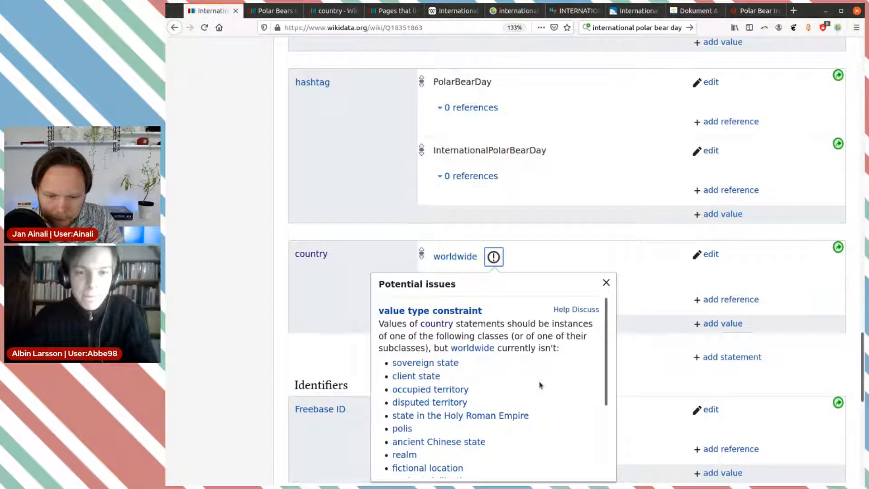
- Remove the country statement "worldwide" from the International Polar Bear Day item
{"action": "left_click", "coordinate": [718, 255]}
{"action": "left_click", "coordinate": [710, 255]}
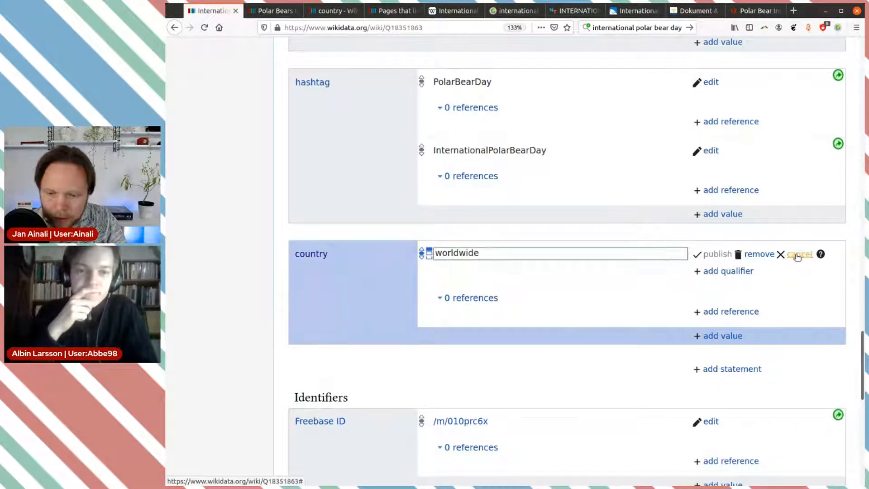
{"action": "left_click", "coordinate": [799, 255]}
{"action": "left_click", "coordinate": [711, 255]}
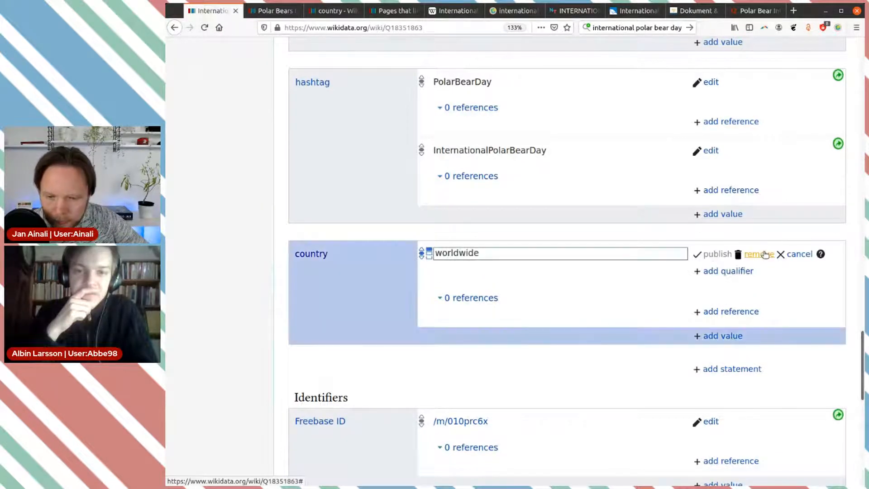
{"action": "left_click", "coordinate": [761, 254]}
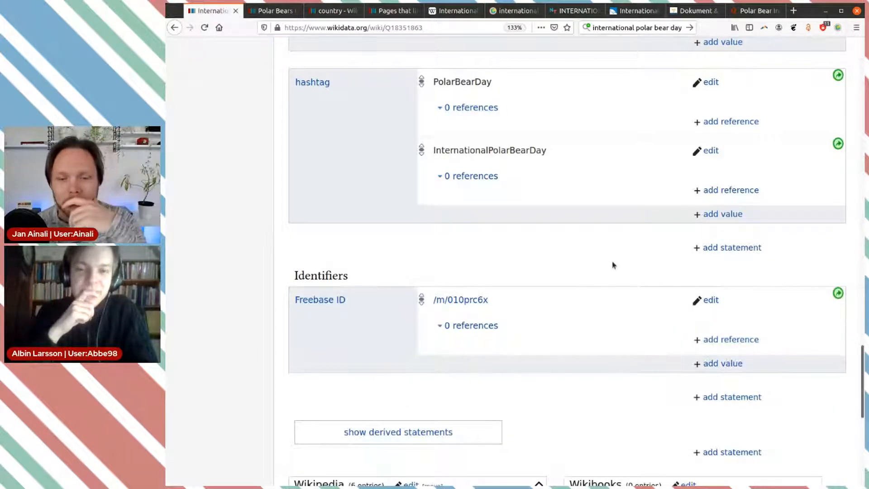
- Review the International Polar Bear Day item's remaining statements, from hashtag back up to instance of
{"action": "scroll", "coordinate": [614, 252], "scroll_direction": "up", "scroll_amount": 10}
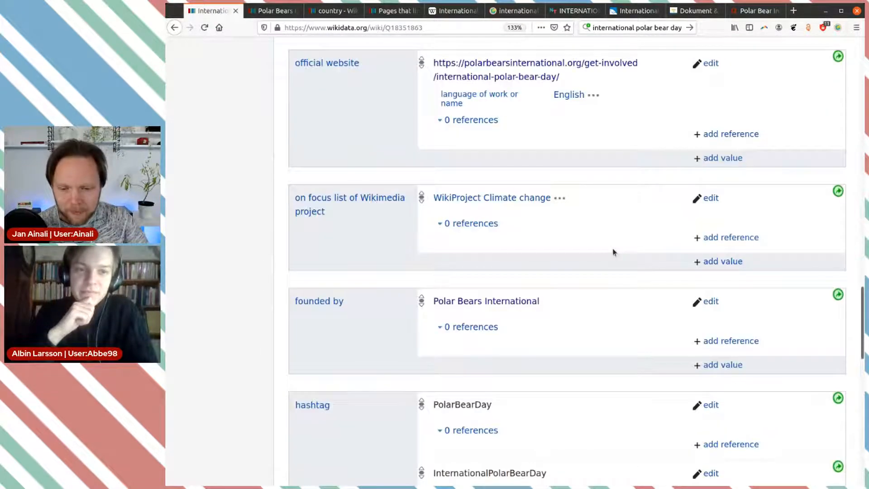
{"action": "scroll", "coordinate": [614, 253], "scroll_direction": "up", "scroll_amount": 10}
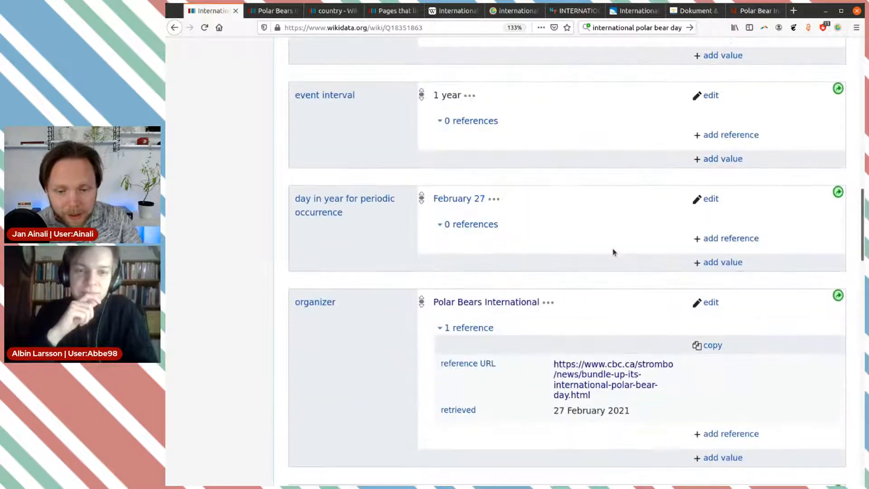
{"action": "scroll", "coordinate": [615, 250], "scroll_direction": "up", "scroll_amount": 10}
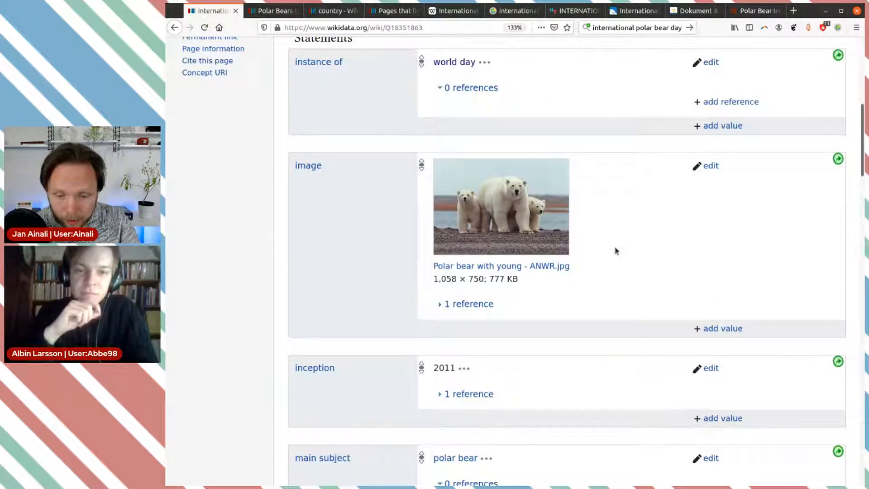
{"action": "scroll", "coordinate": [616, 250], "scroll_direction": "up", "scroll_amount": 2}
{"action": "scroll", "coordinate": [617, 248], "scroll_direction": "down", "scroll_amount": 4}
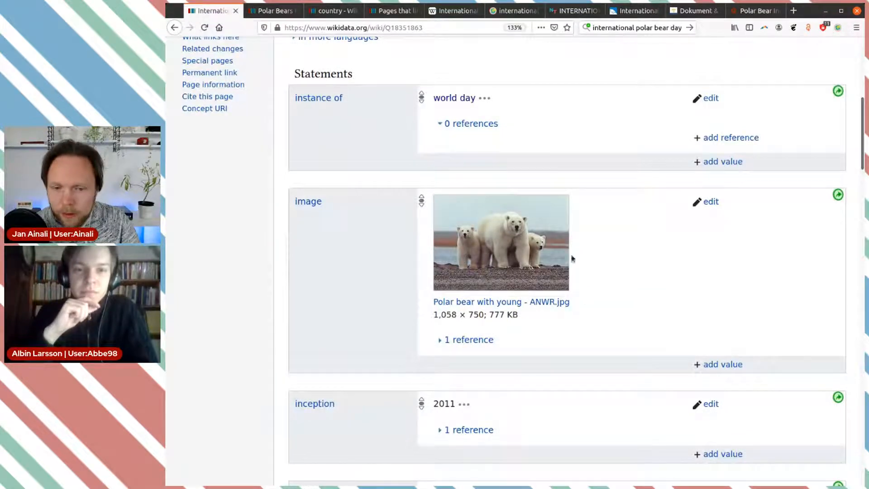
- Review the statements on the Polar Bears International item, from instance of down to Instagram username
{"action": "key", "text": "ctrl+Tab"}
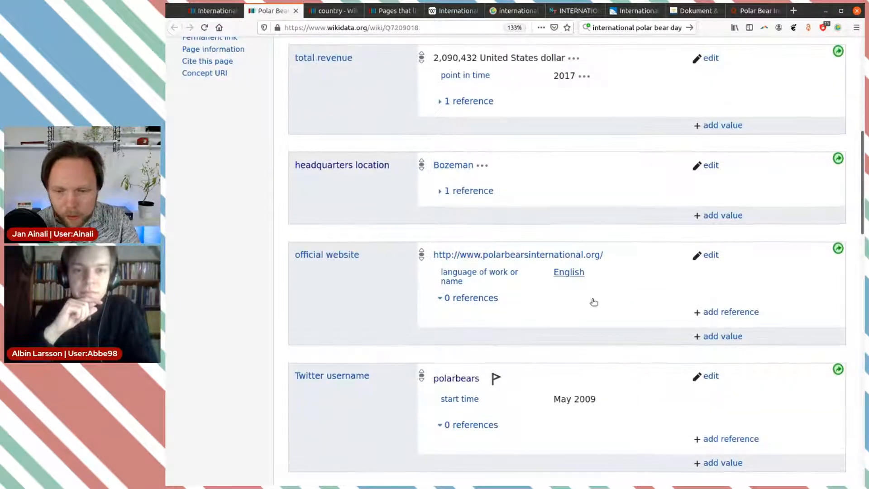
{"action": "scroll", "coordinate": [593, 300], "scroll_direction": "up", "scroll_amount": 8}
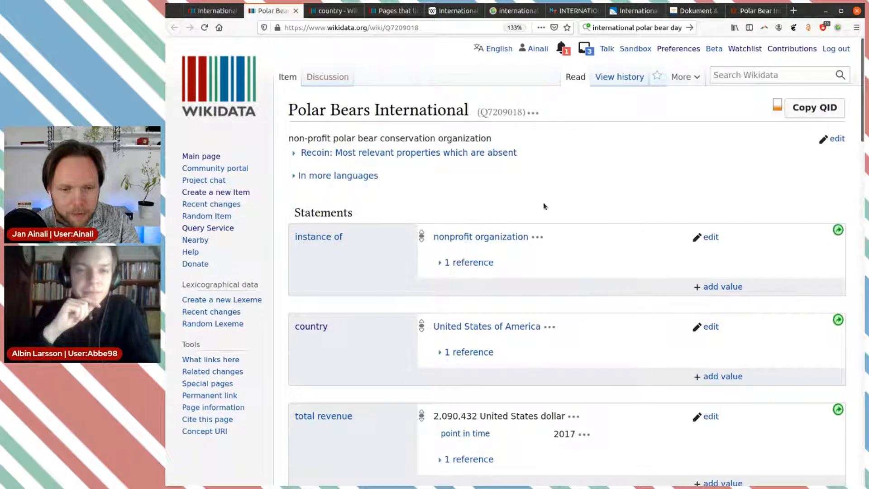
{"action": "scroll", "coordinate": [591, 340], "scroll_direction": "down", "scroll_amount": 4}
{"action": "scroll", "coordinate": [588, 330], "scroll_direction": "down", "scroll_amount": 8}
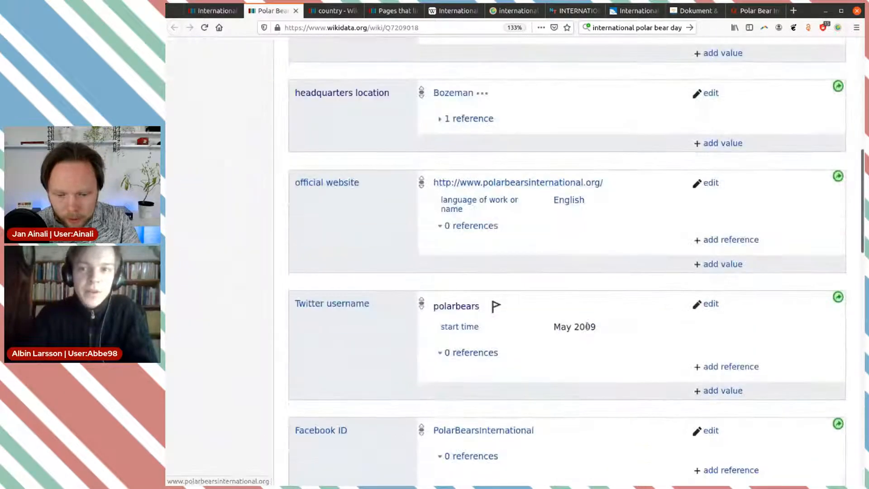
{"action": "scroll", "coordinate": [591, 317], "scroll_direction": "down", "scroll_amount": 2}
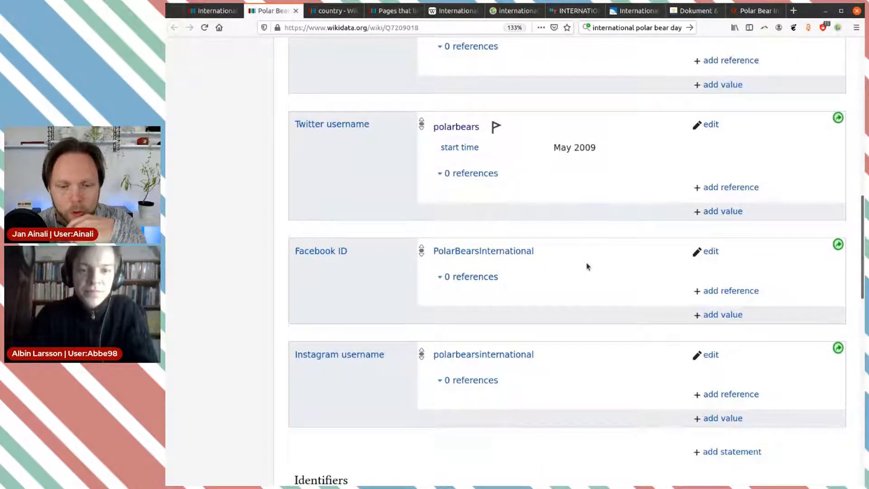
{"action": "scroll", "coordinate": [586, 263], "scroll_direction": "up", "scroll_amount": 7}
- Return to the International Polar Bear Day item and collapse the Recoin list of most relevant absent properties
{"action": "left_click", "coordinate": [217, 15]}
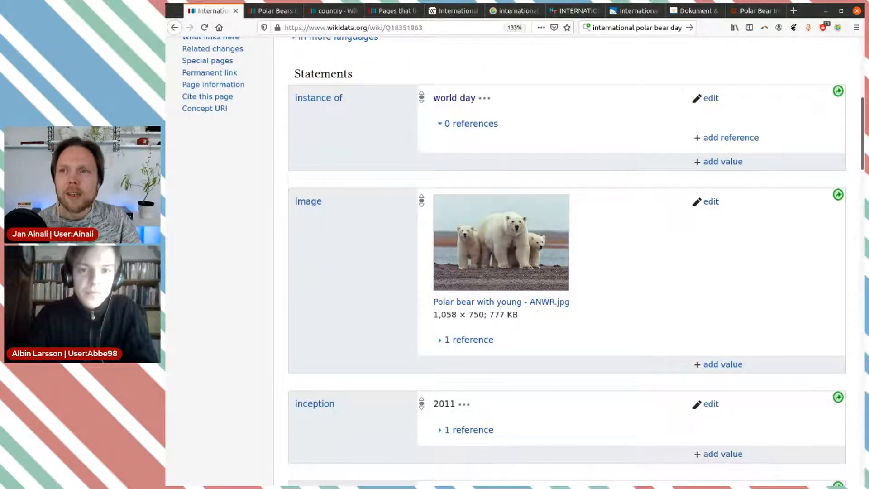
{"action": "scroll", "coordinate": [651, 92], "scroll_direction": "up", "scroll_amount": 5}
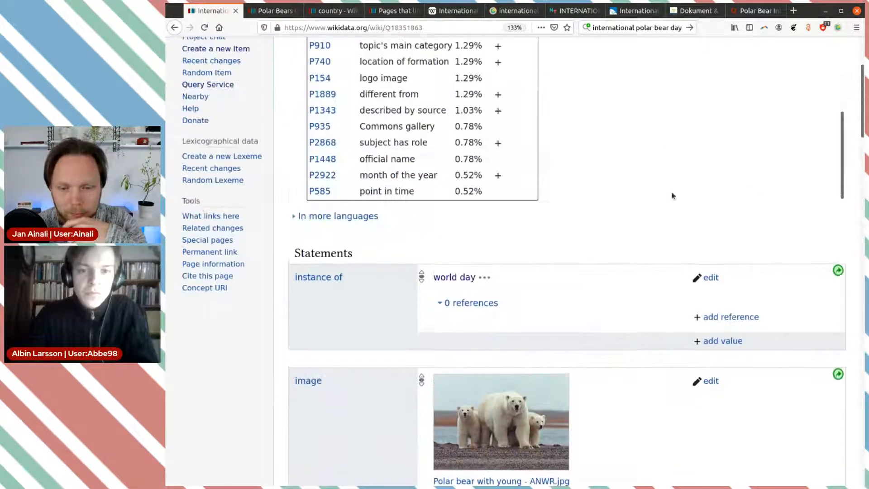
{"action": "scroll", "coordinate": [566, 164], "scroll_direction": "up", "scroll_amount": 3}
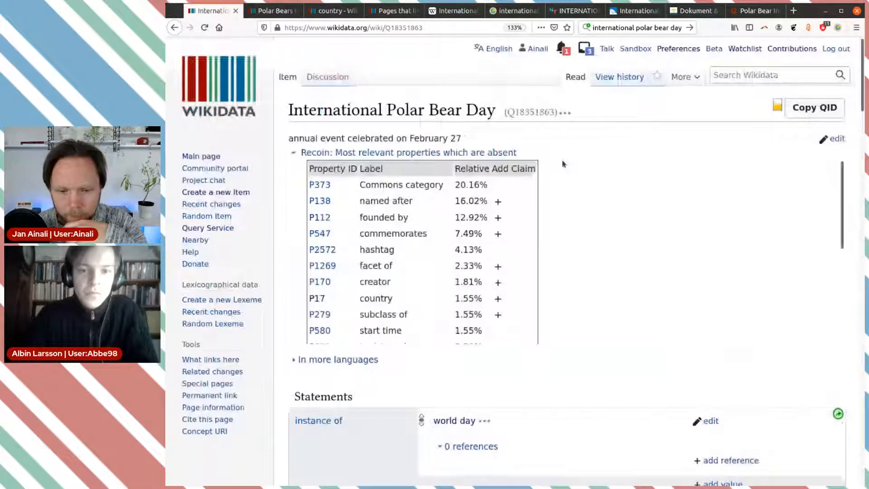
{"action": "left_click", "coordinate": [420, 153]}
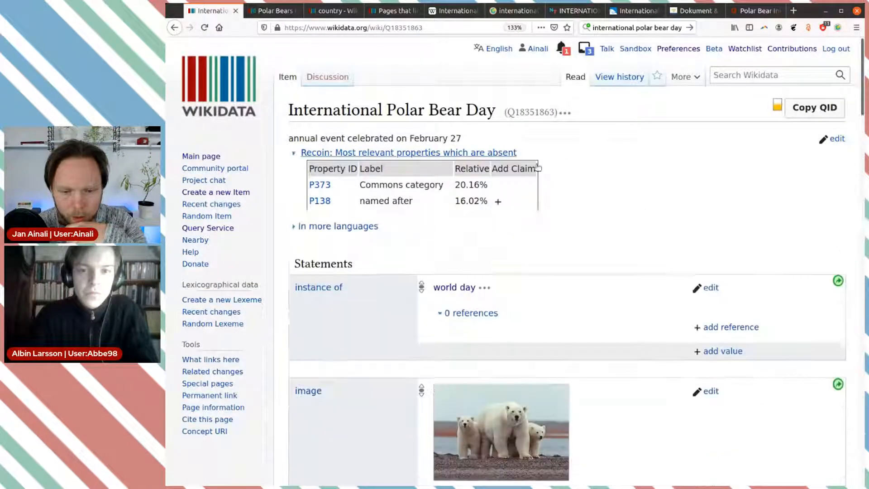
{"action": "scroll", "coordinate": [672, 232], "scroll_direction": "down", "scroll_amount": 3}
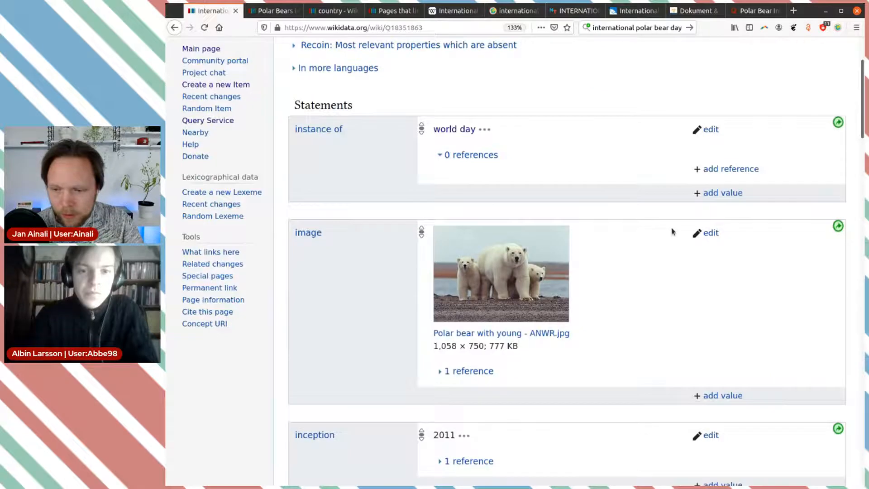